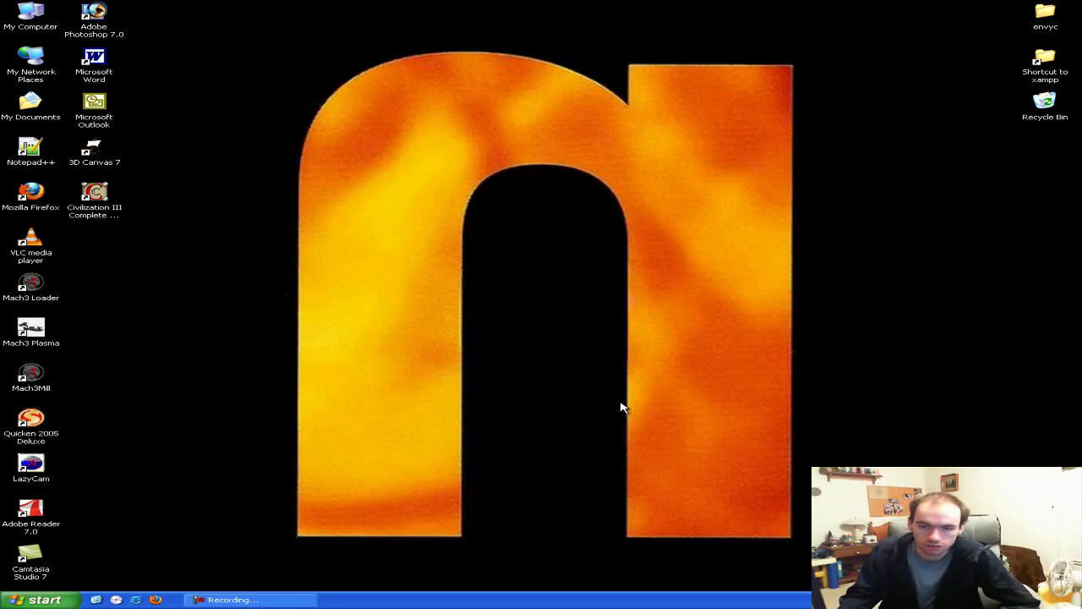
Open the Services console with services.msc from Run
click(38, 599)
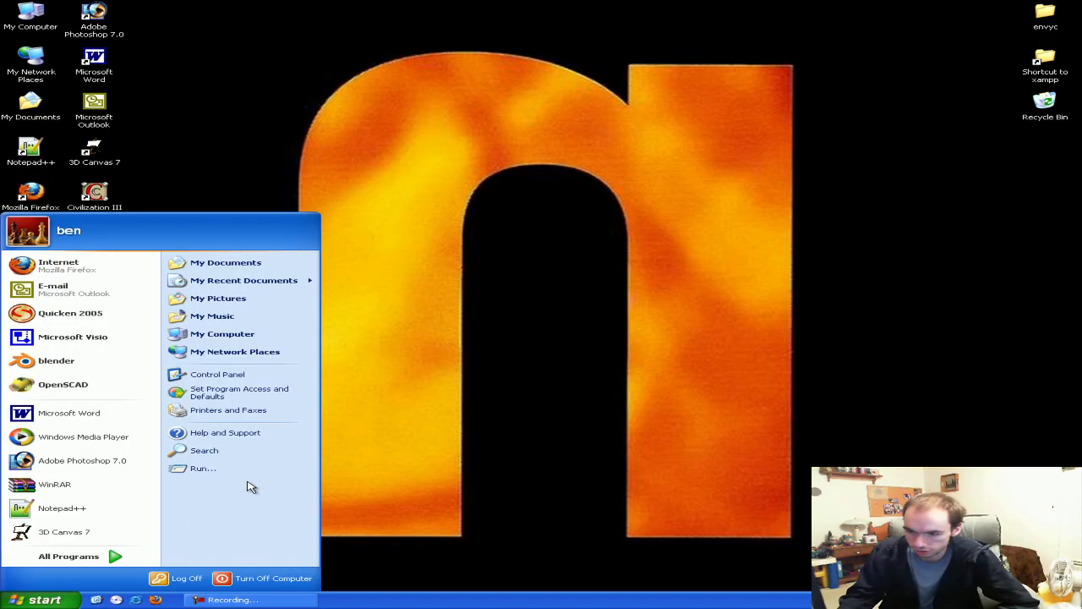
click(250, 469)
text(Services.msc)
key(Return)
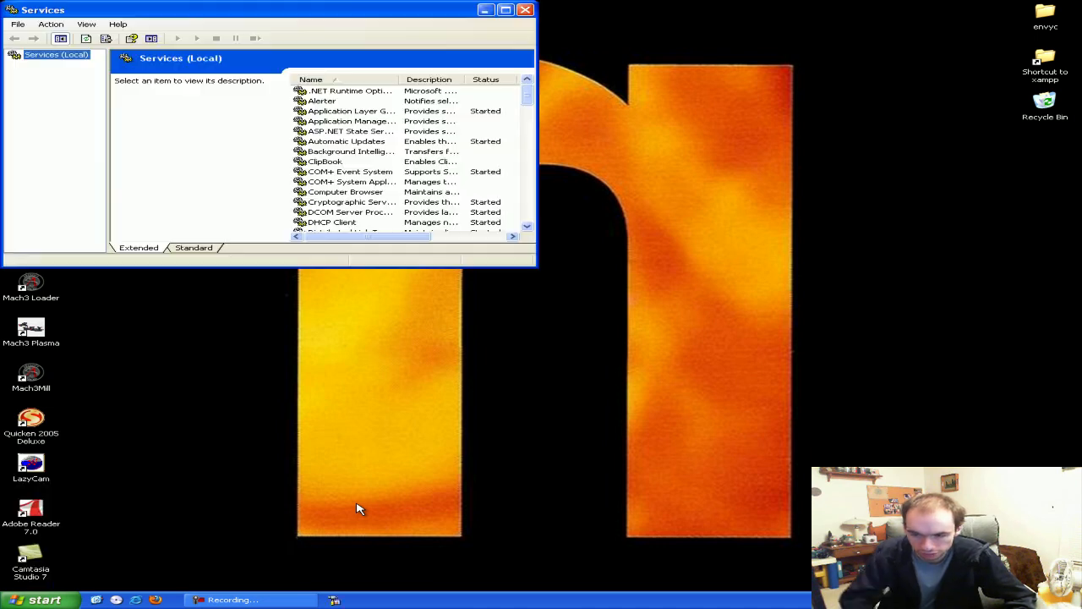
drag(193, 15, 416, 167)
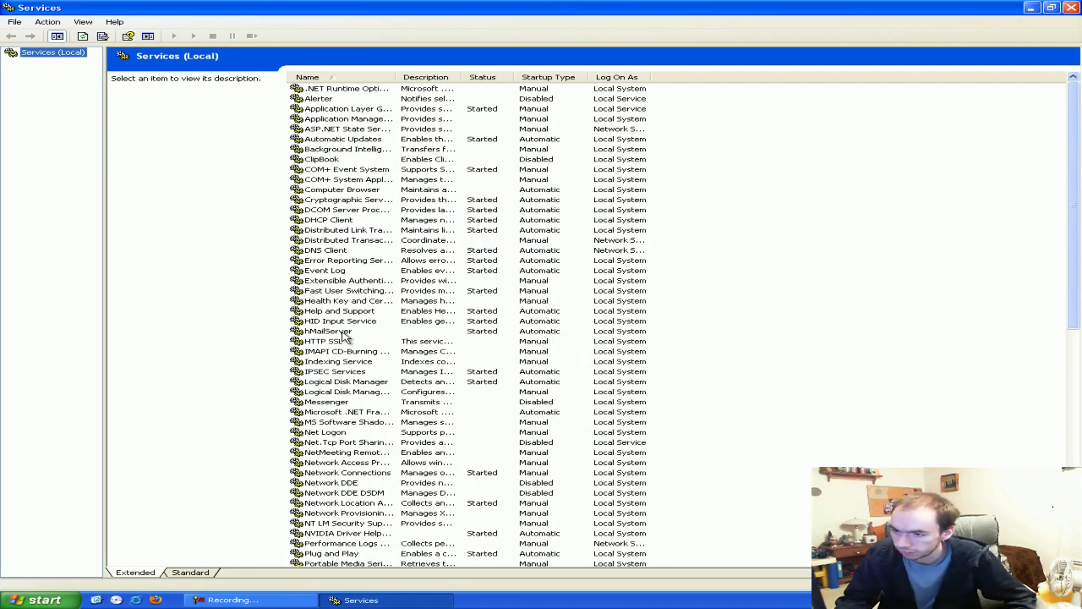
Review the hMailServer service's properties and executable path, then cancel without changes
click(339, 334)
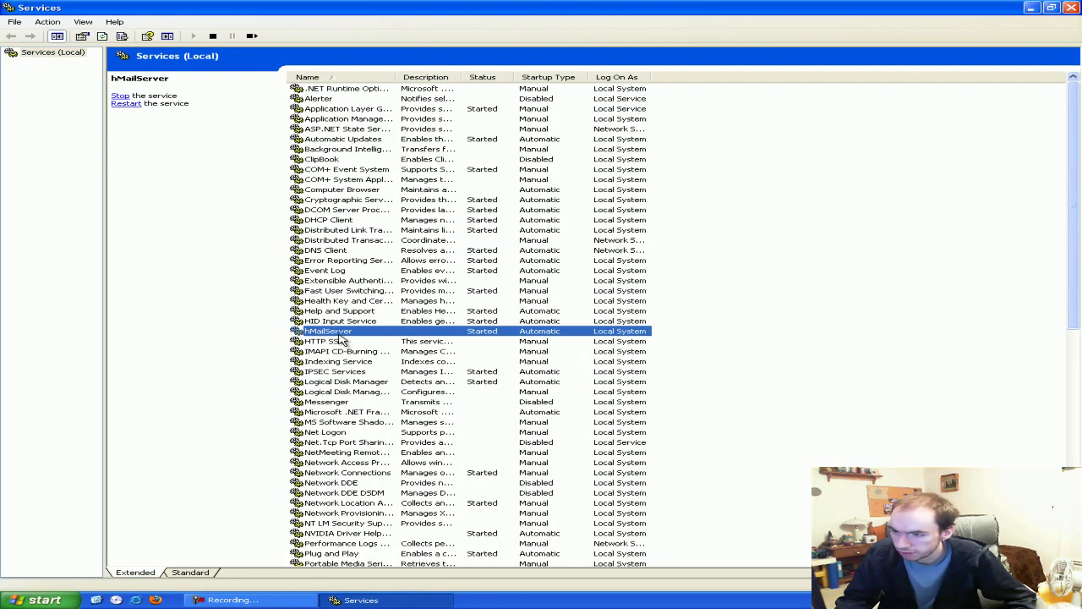
right_click(342, 337)
click(372, 415)
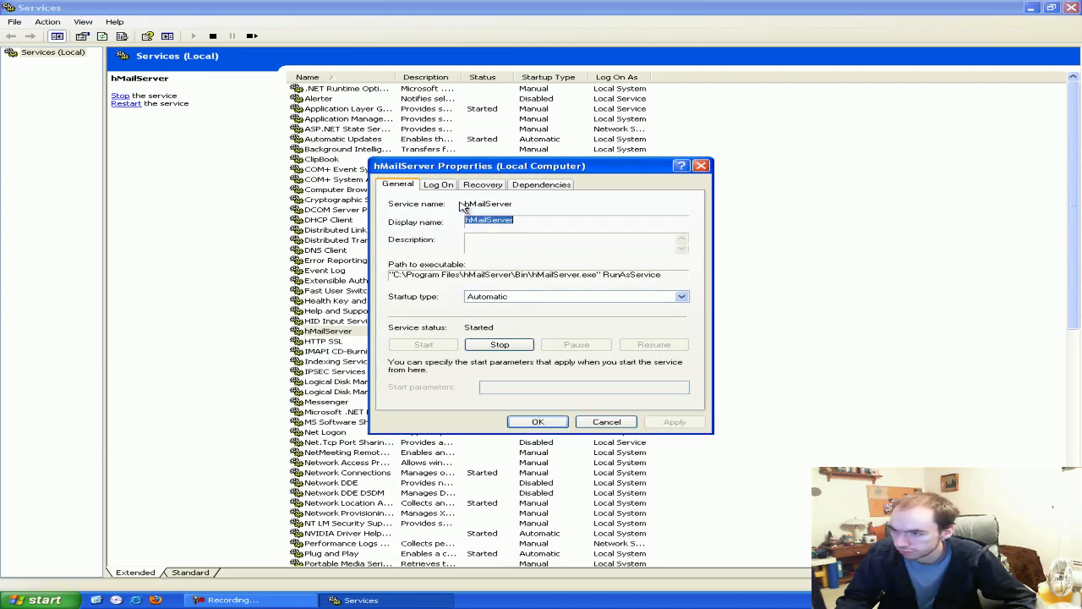
drag(443, 276, 608, 276)
click(606, 275)
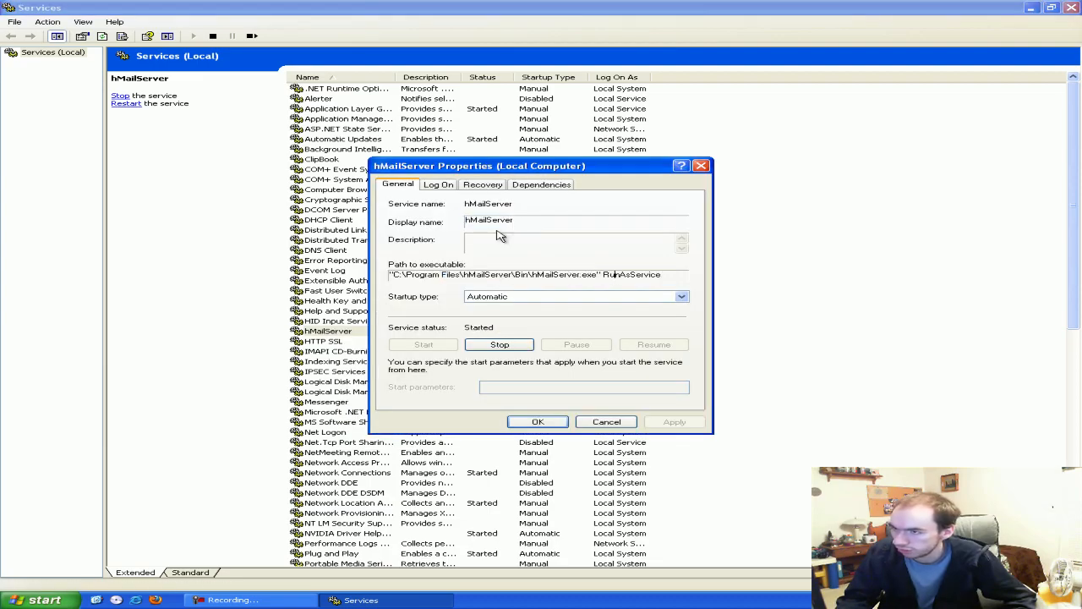
drag(454, 172, 407, 117)
click(550, 369)
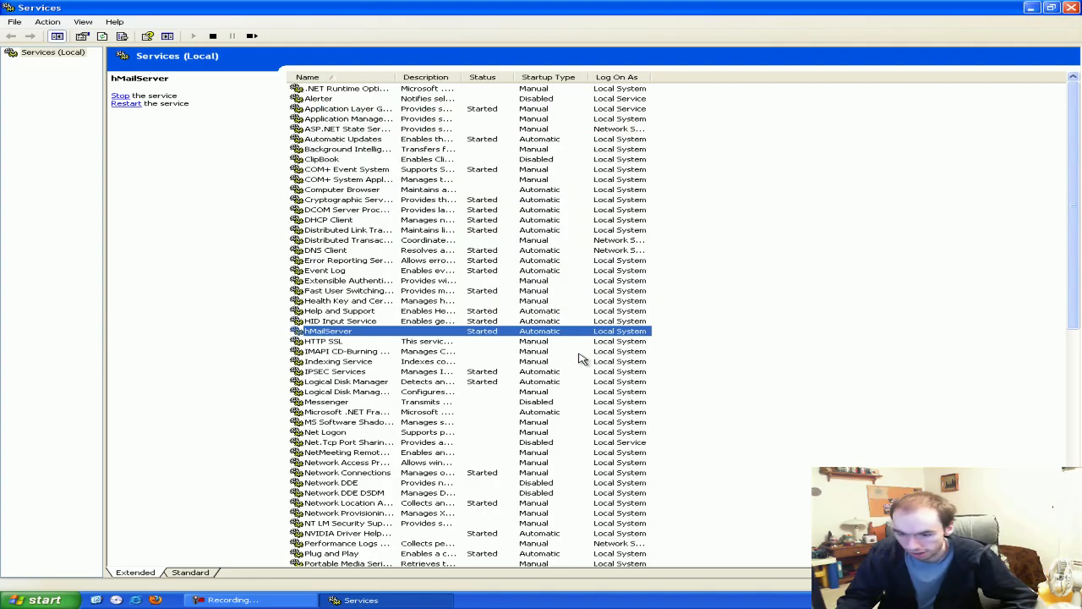
click(33, 599)
Browse the All Programs > hMailServer > Service entries, then dismiss the Start menu
click(106, 560)
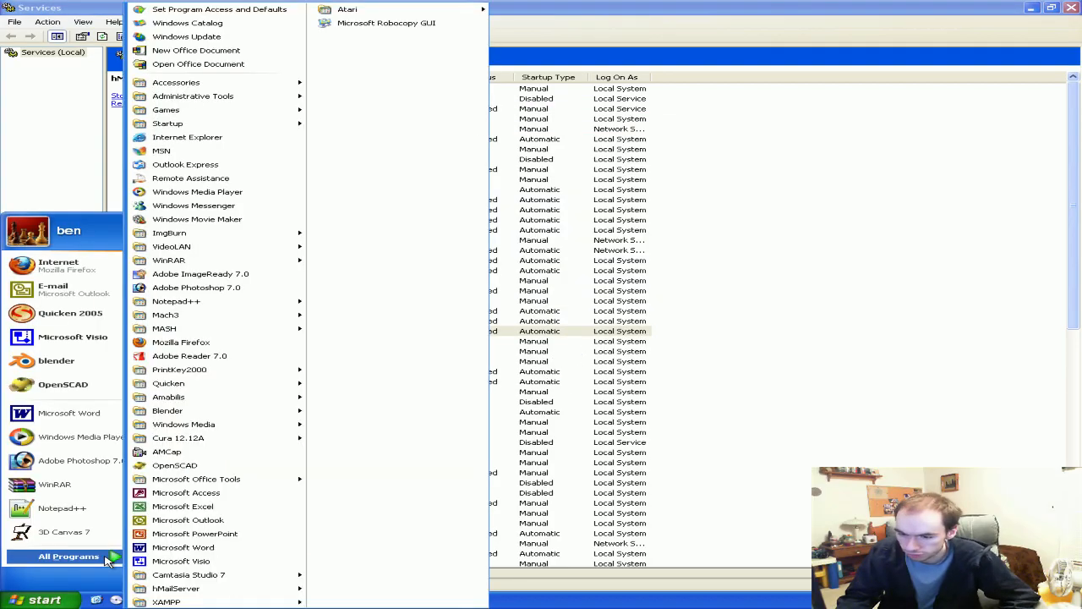
mouse_move(249, 590)
mouse_move(370, 562)
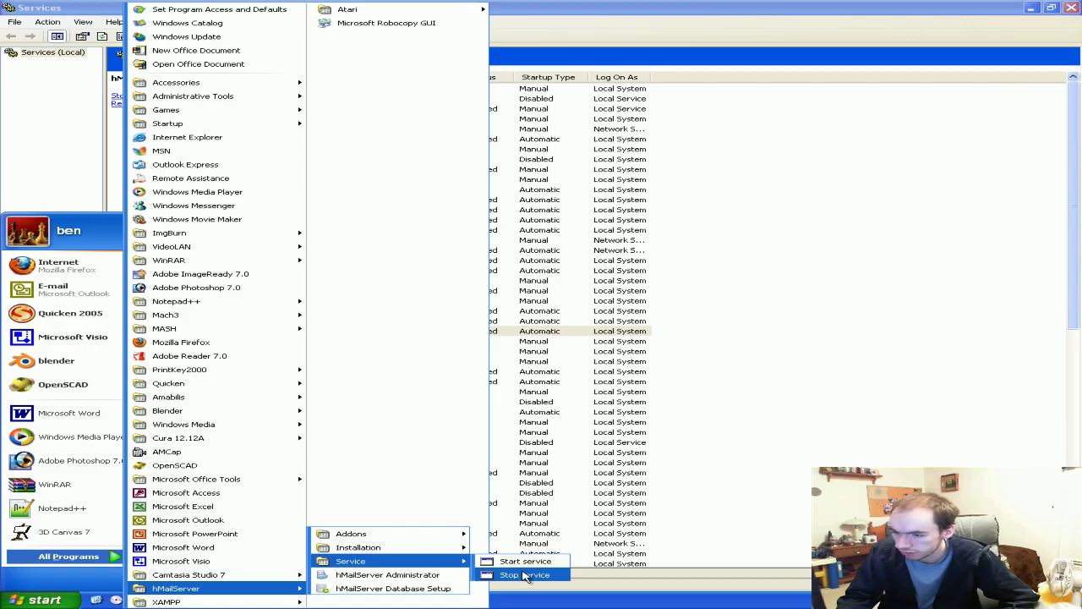
mouse_move(433, 555)
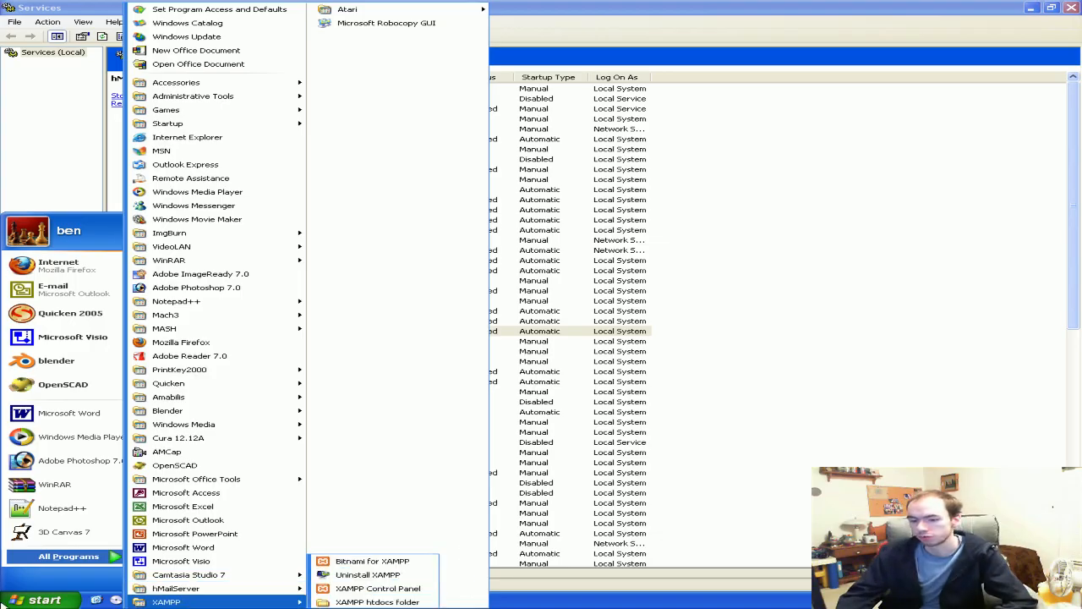
click(12, 603)
Restore the Services window and close it
double_click(720, 8)
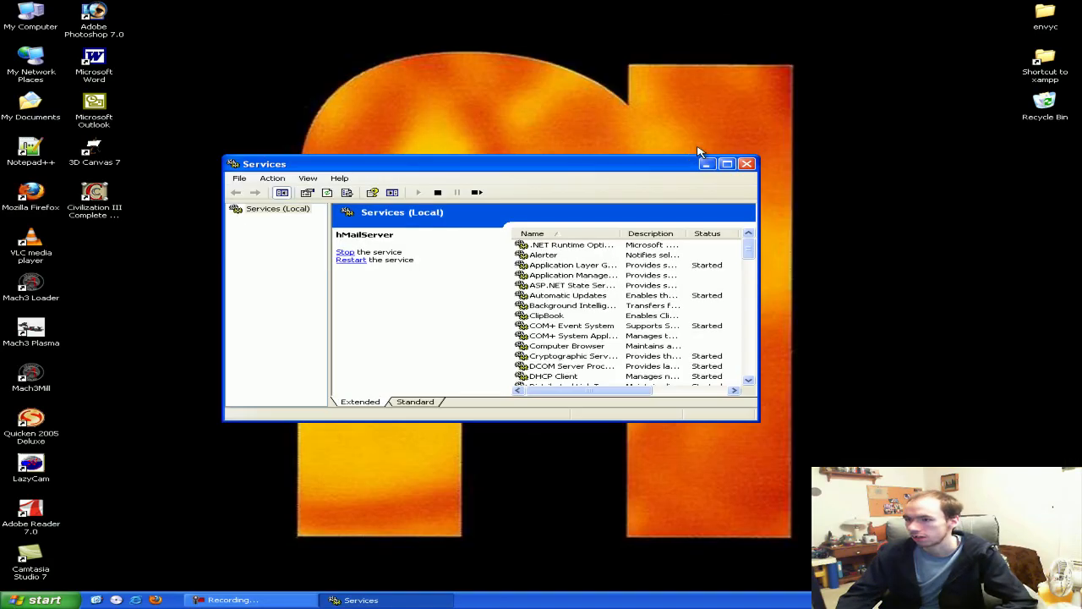
drag(662, 169, 682, 145)
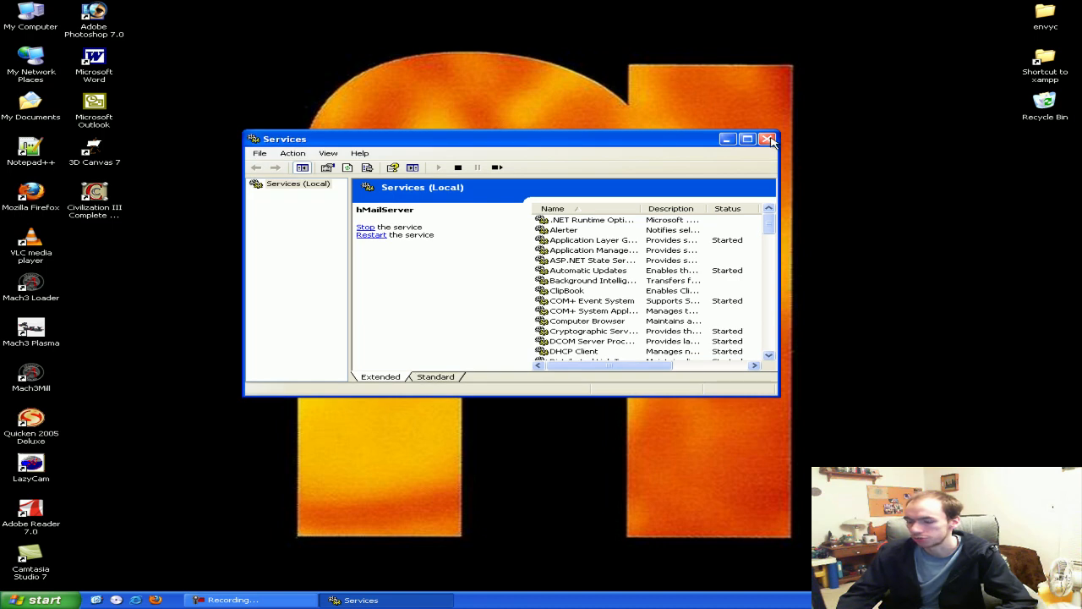
click(767, 140)
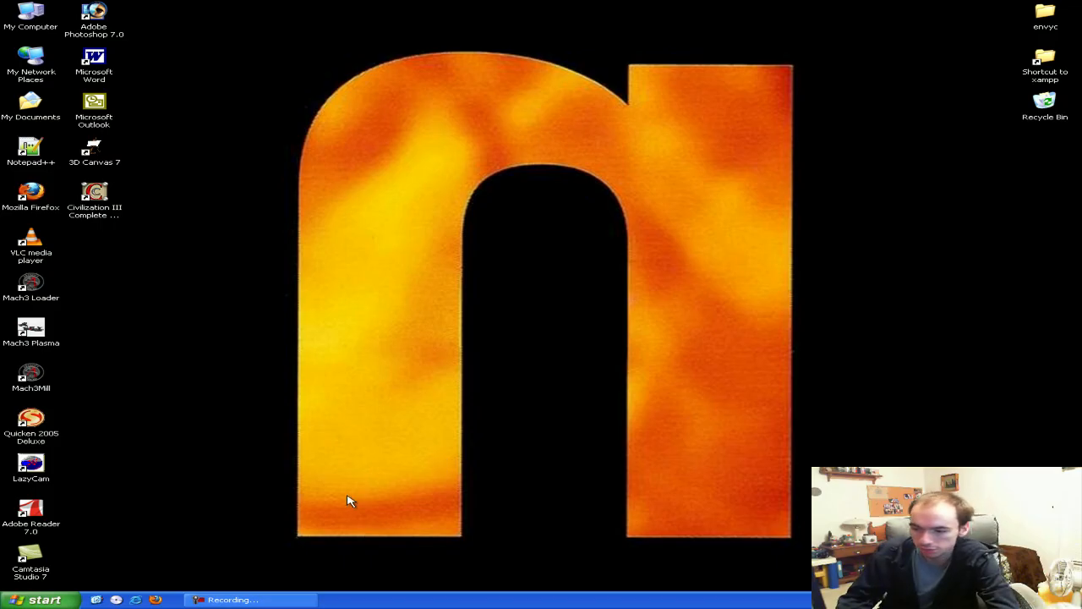
Open the Windows XP Start menu from the taskbar
click(22, 599)
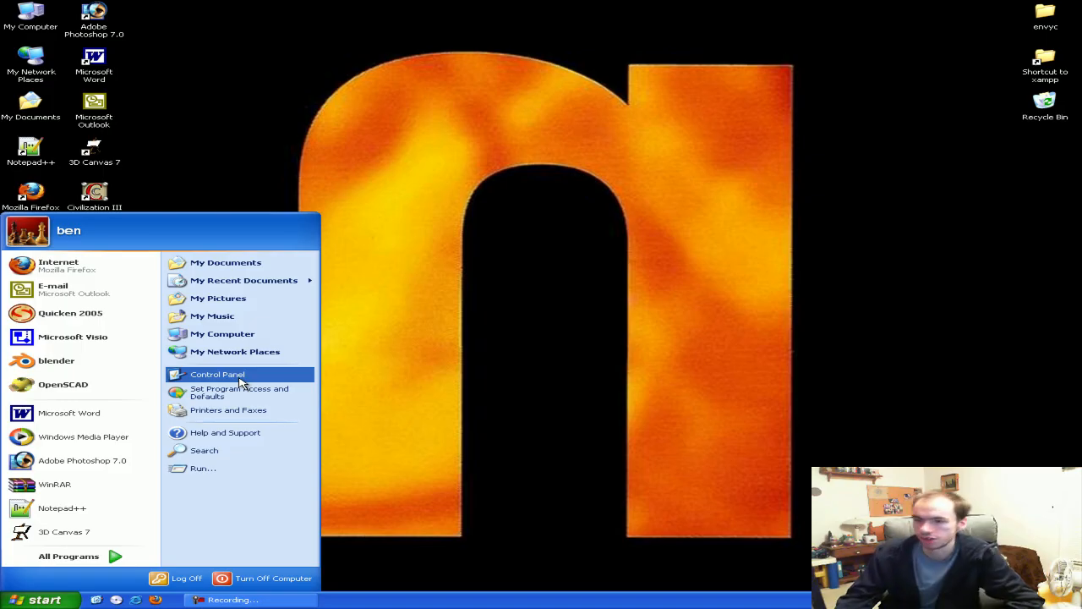
Launch Control Panel from the Start menu and nudge its window left
click(241, 383)
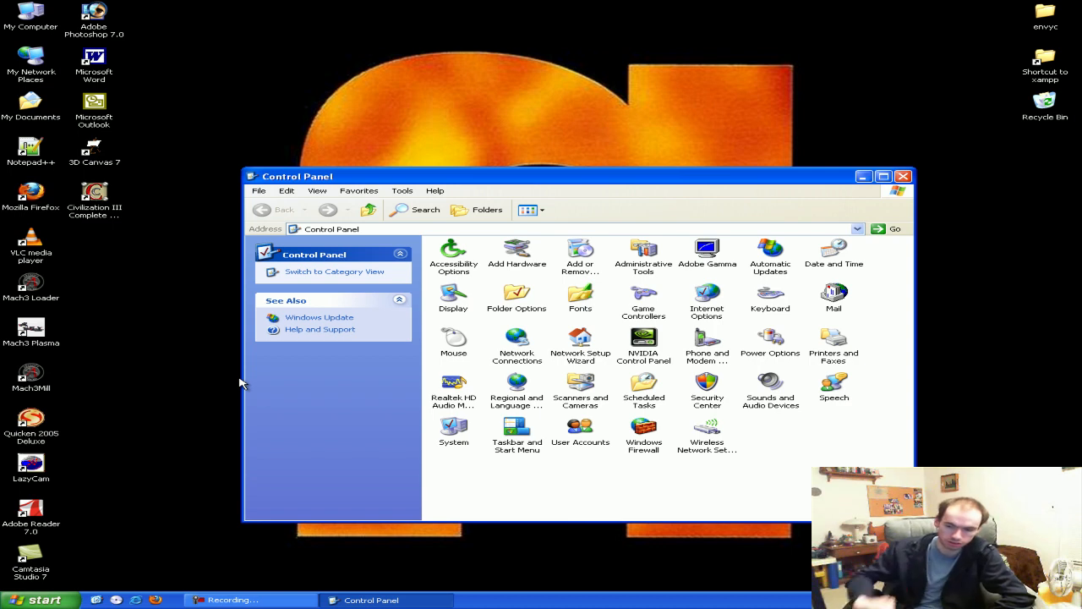
drag(466, 177, 420, 181)
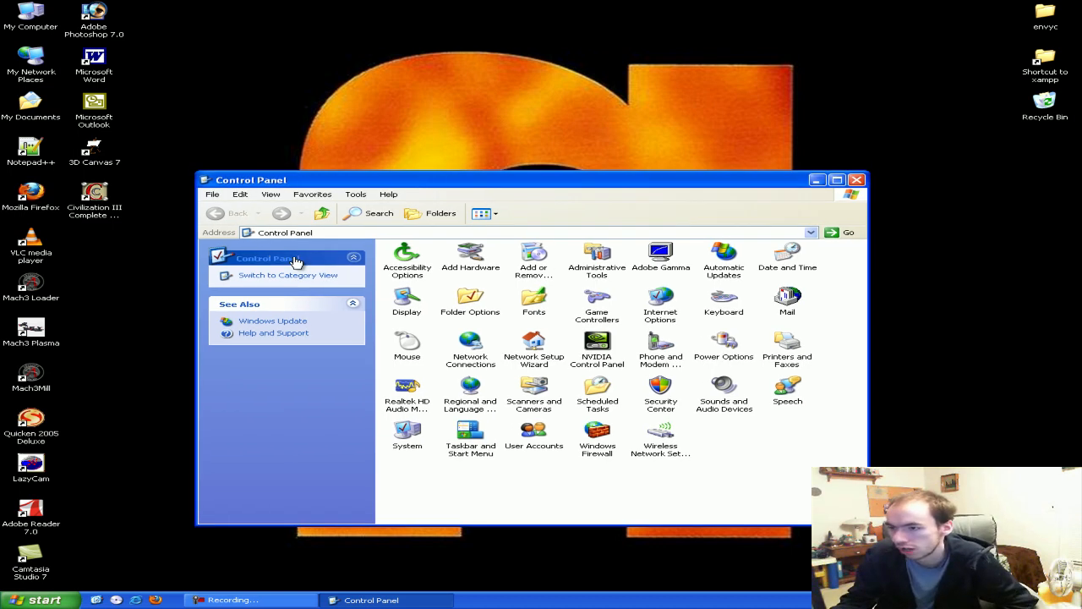
Open Windows Firewall and show its Exceptions list
double_click(600, 452)
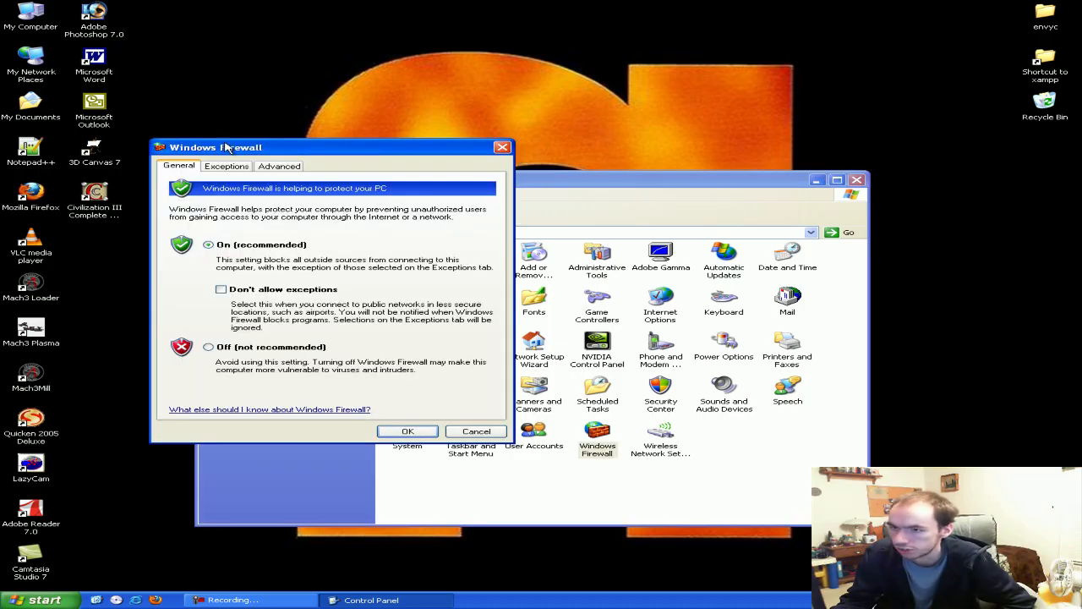
drag(233, 148, 261, 134)
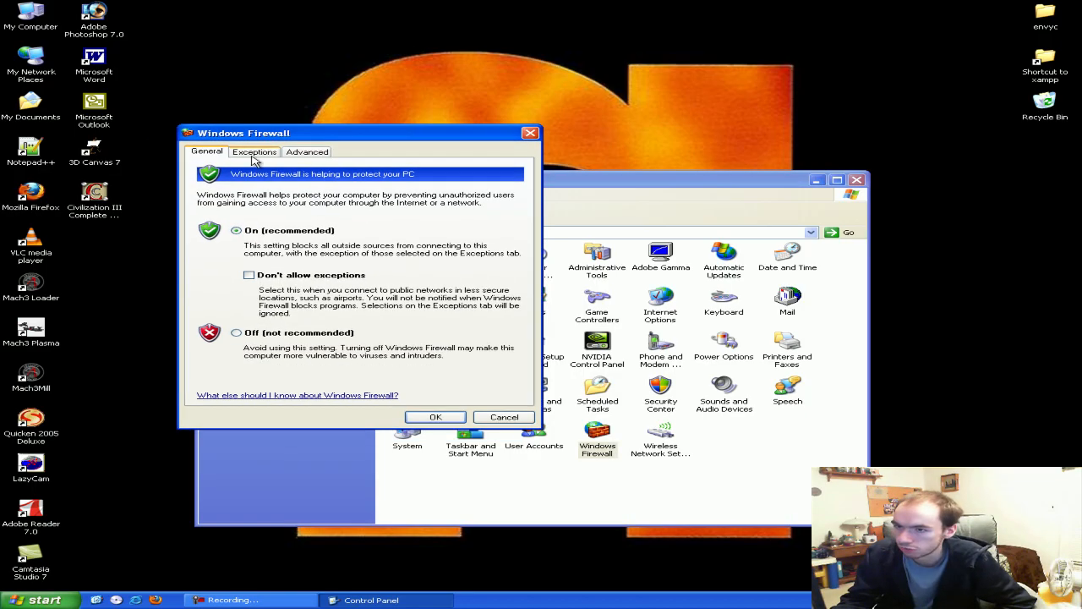
click(254, 154)
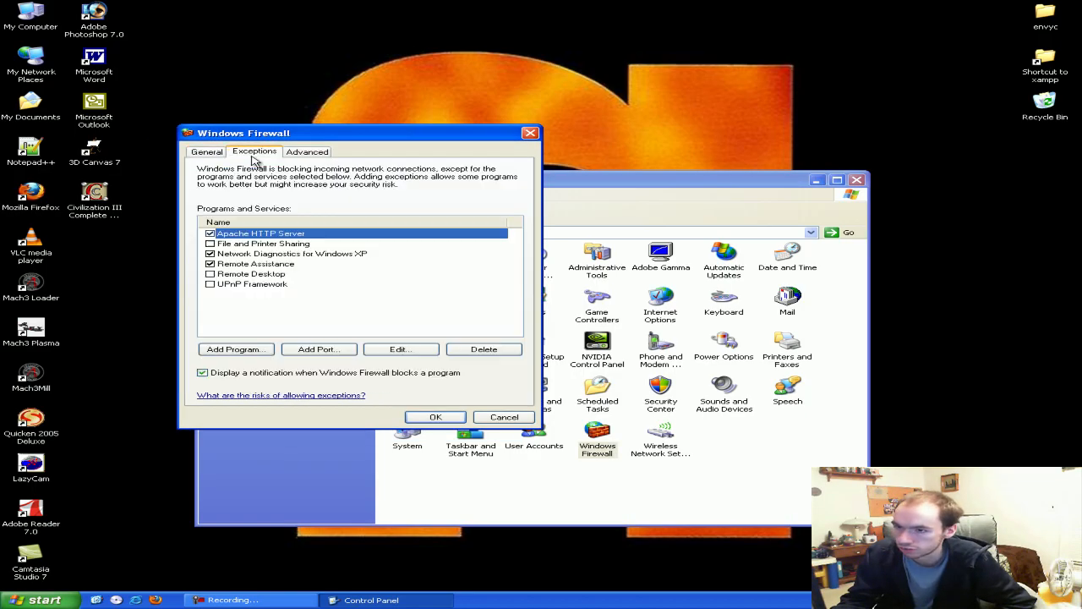
Add a TCP port exception 'SMTP' on port 25, scoped to any computer
click(315, 353)
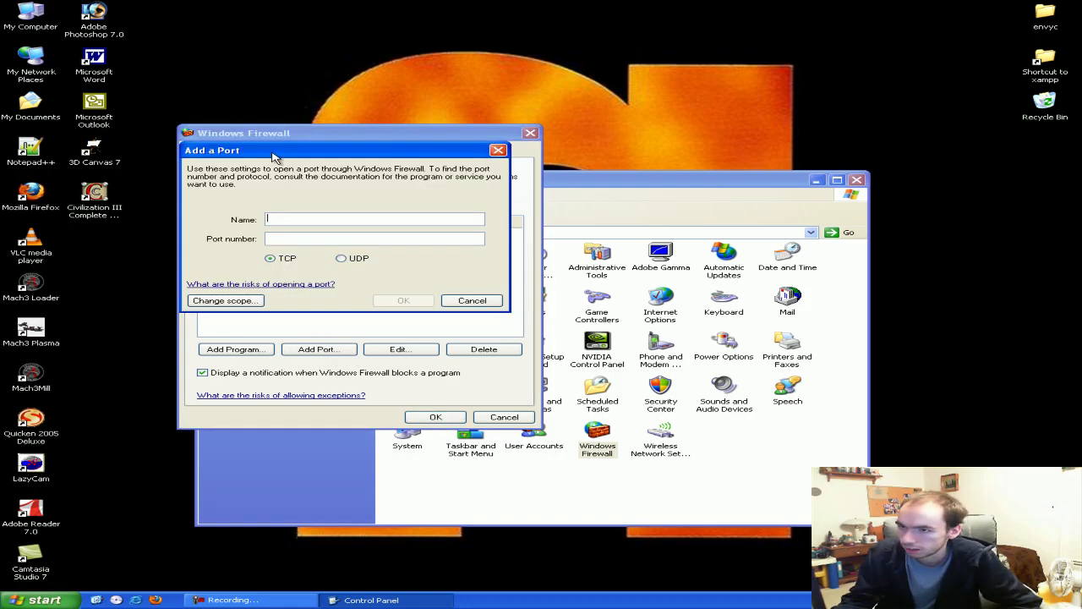
drag(272, 153, 296, 168)
click(324, 261)
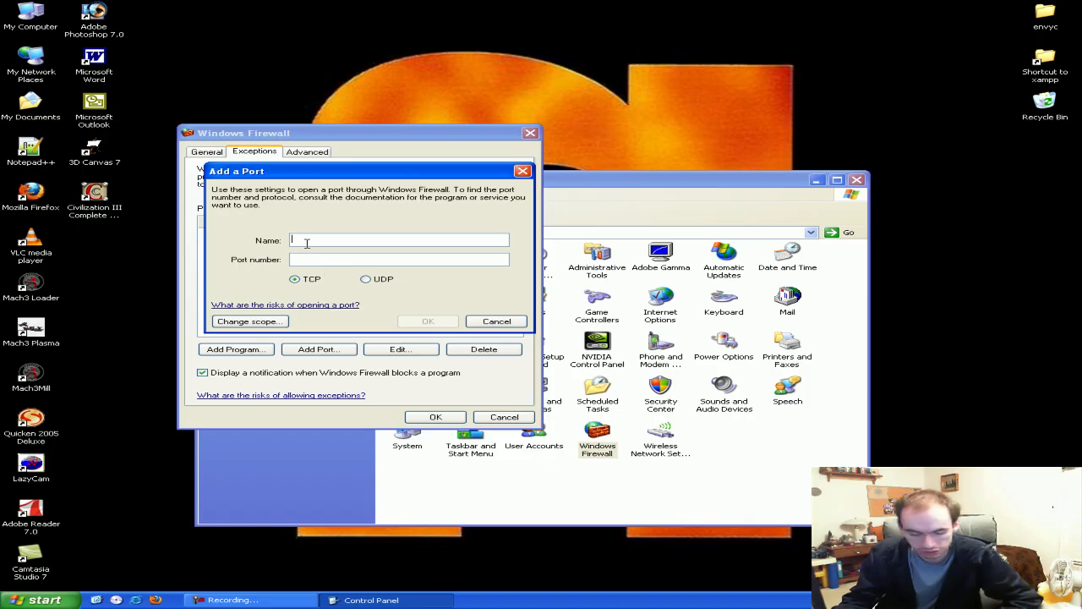
click(306, 242)
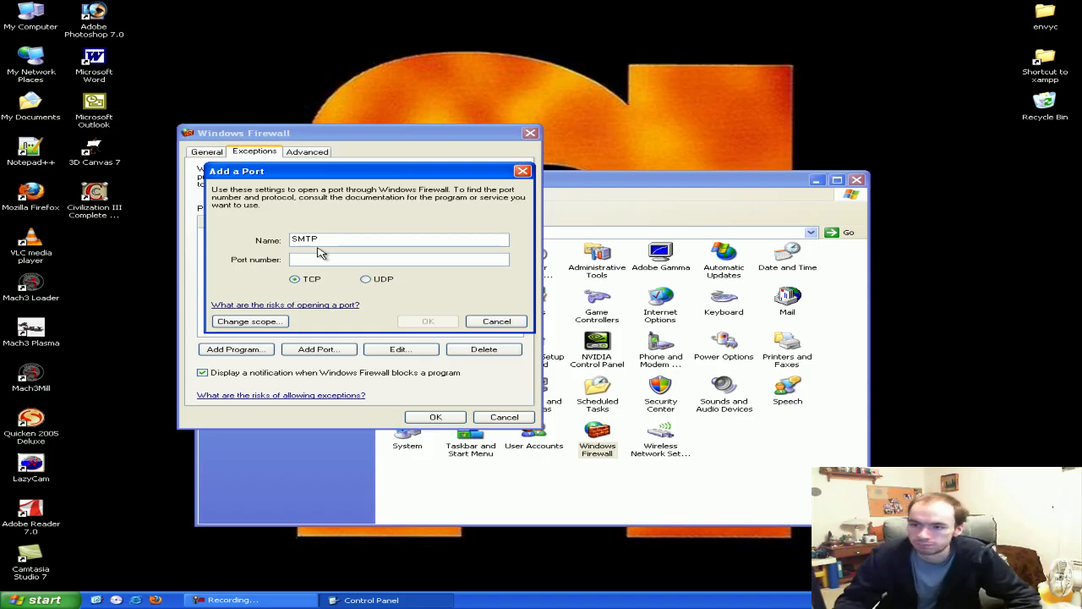
text(25)
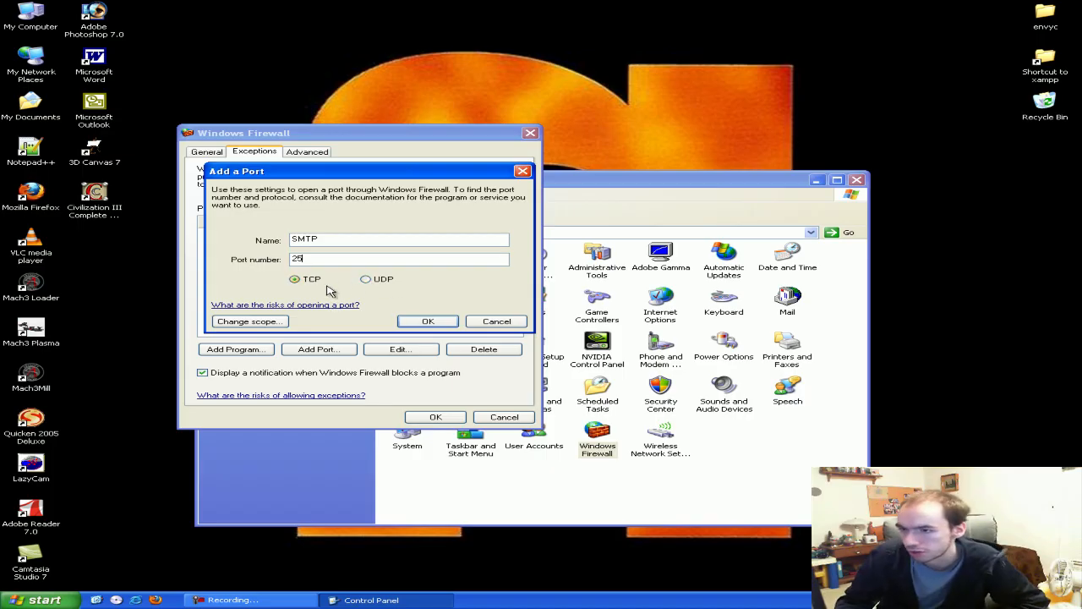
click(270, 322)
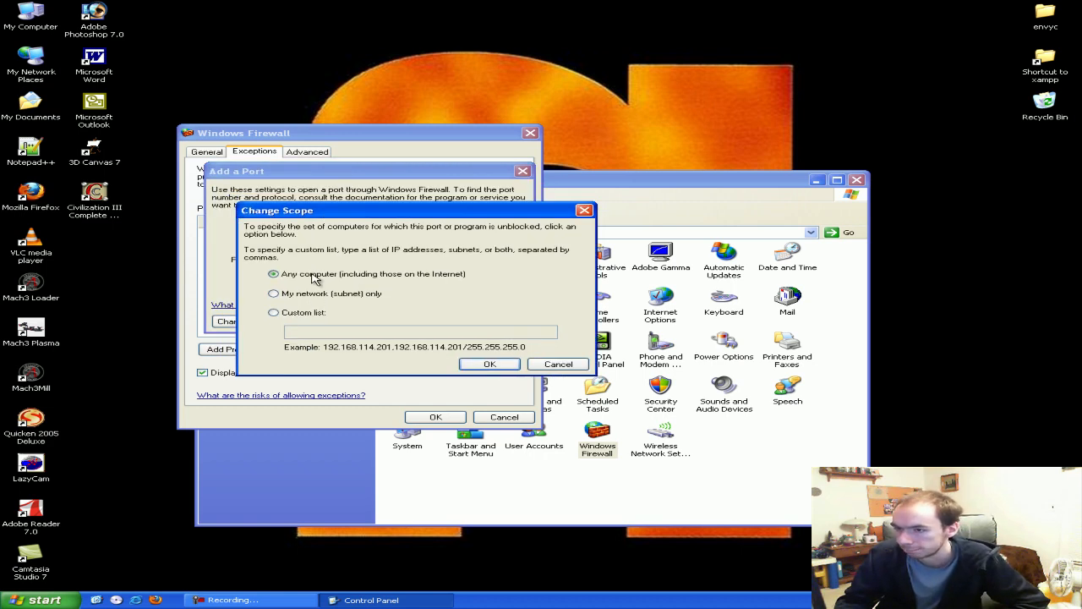
click(311, 293)
click(301, 276)
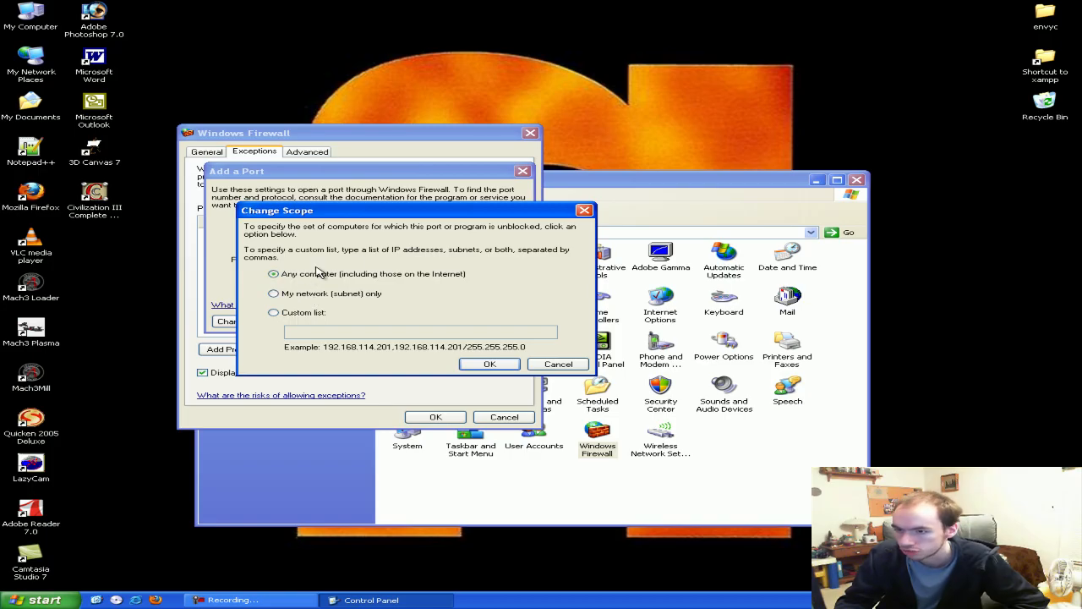
click(490, 363)
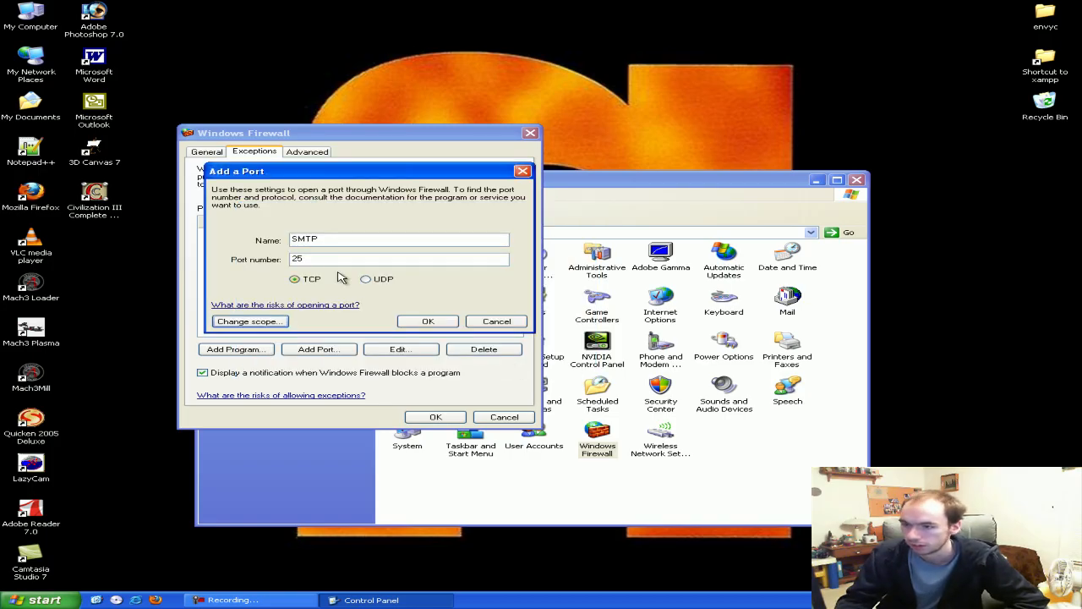
click(427, 321)
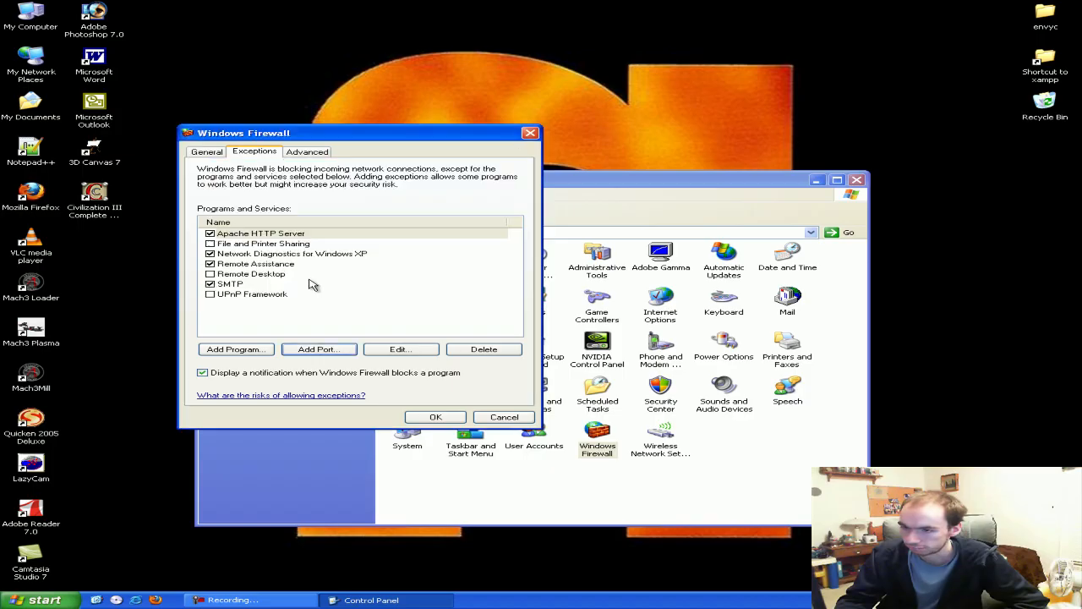
Delete the SMTP port exception, then apply and close Windows Firewall
click(262, 286)
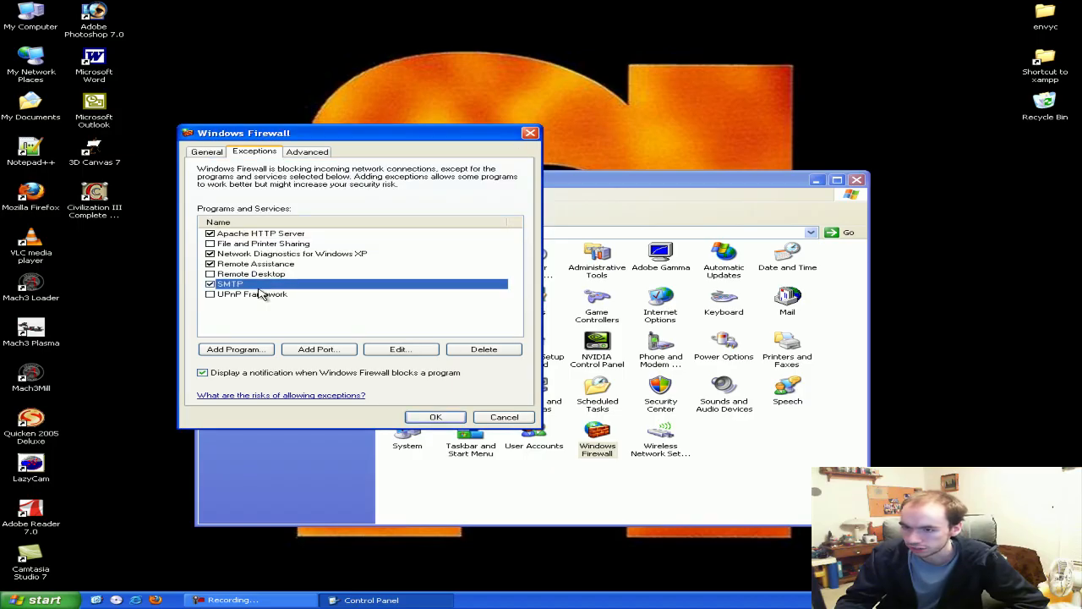
click(468, 351)
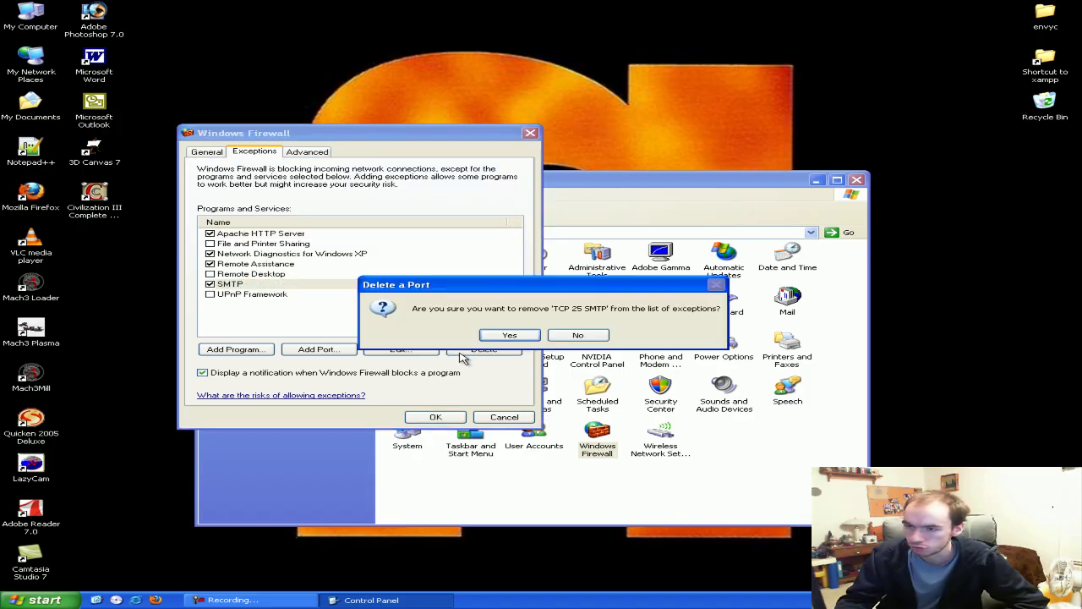
click(510, 336)
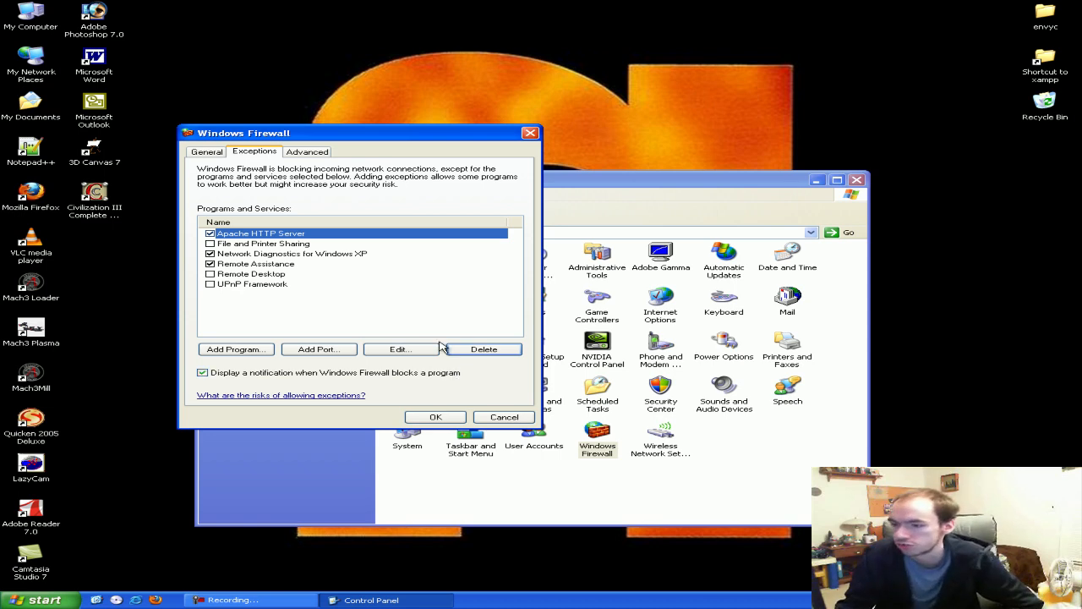
click(208, 152)
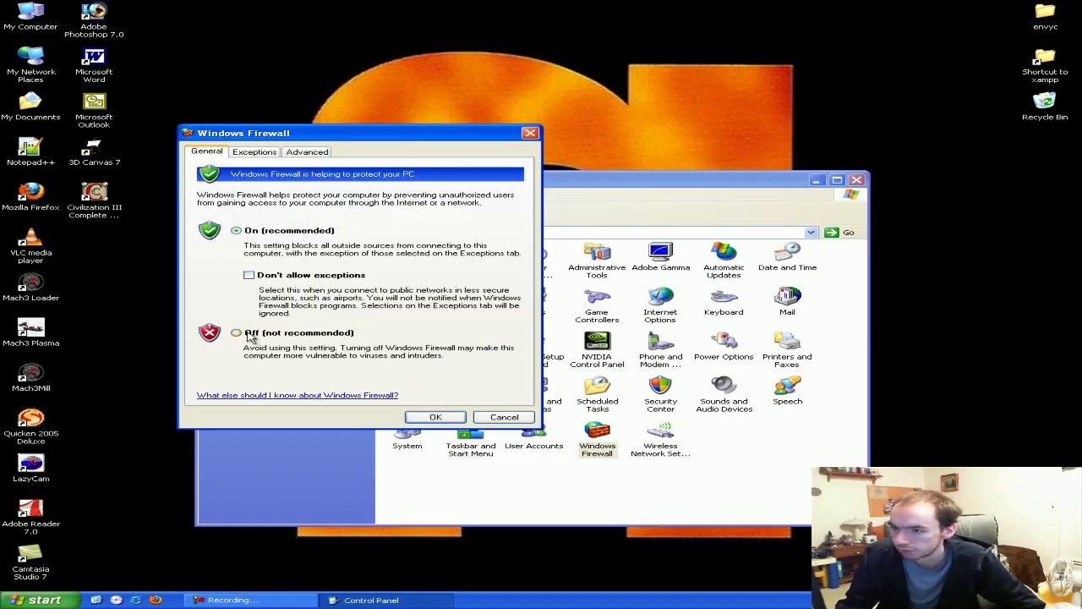
click(433, 417)
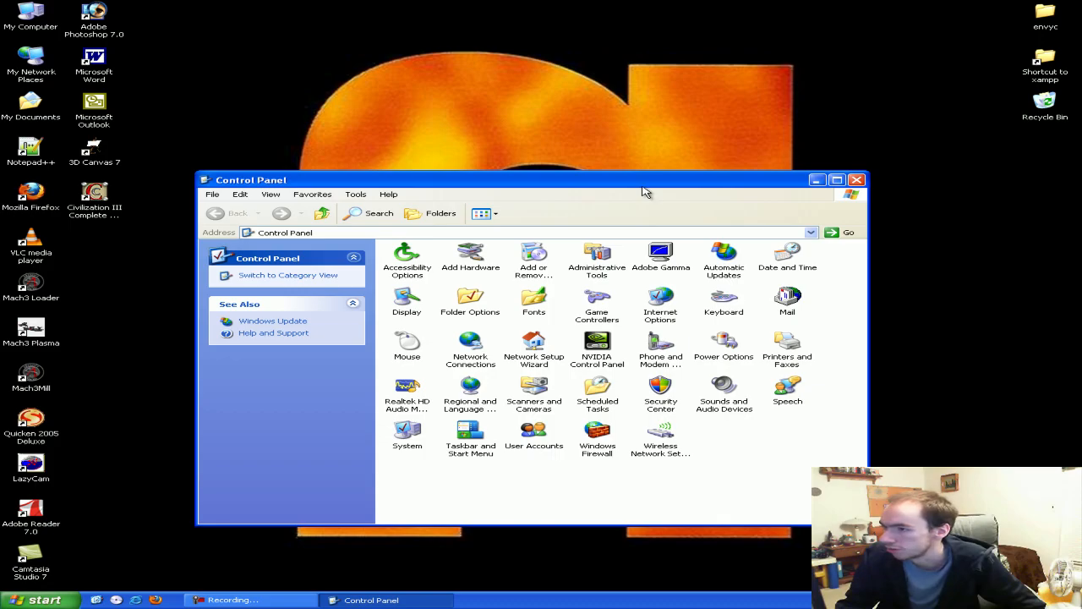
Close Control Panel and launch hMailServer Administrator from the Start menu
click(856, 179)
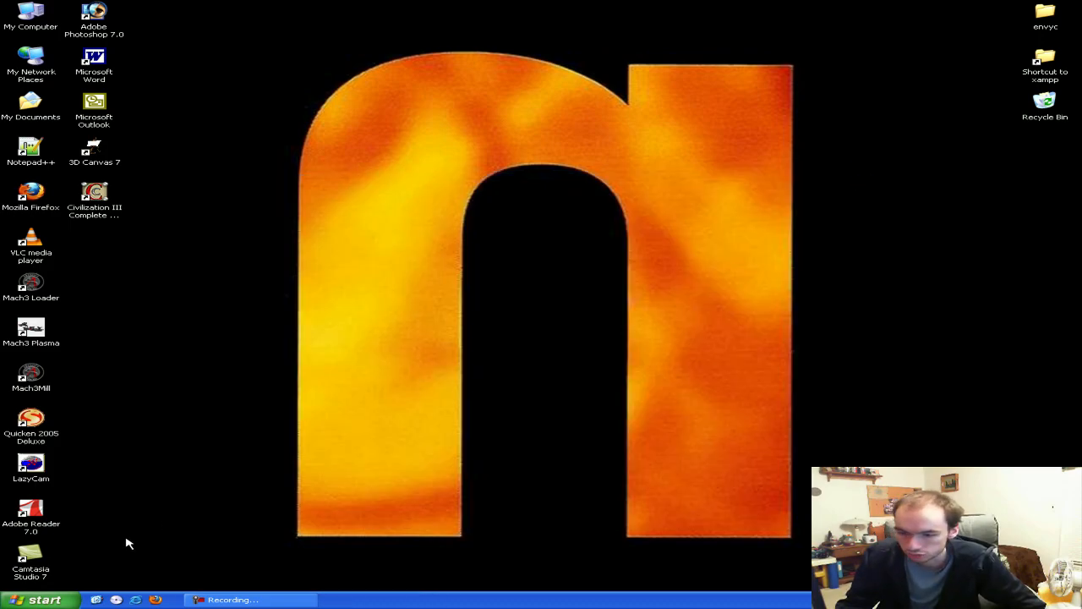
click(38, 600)
mouse_move(104, 562)
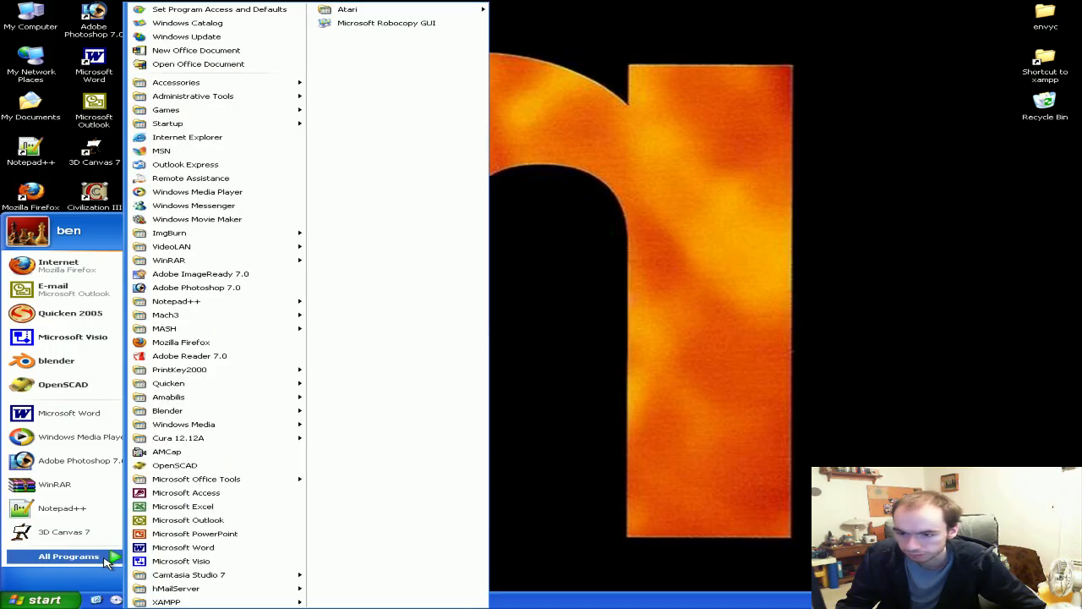
mouse_move(241, 587)
click(359, 576)
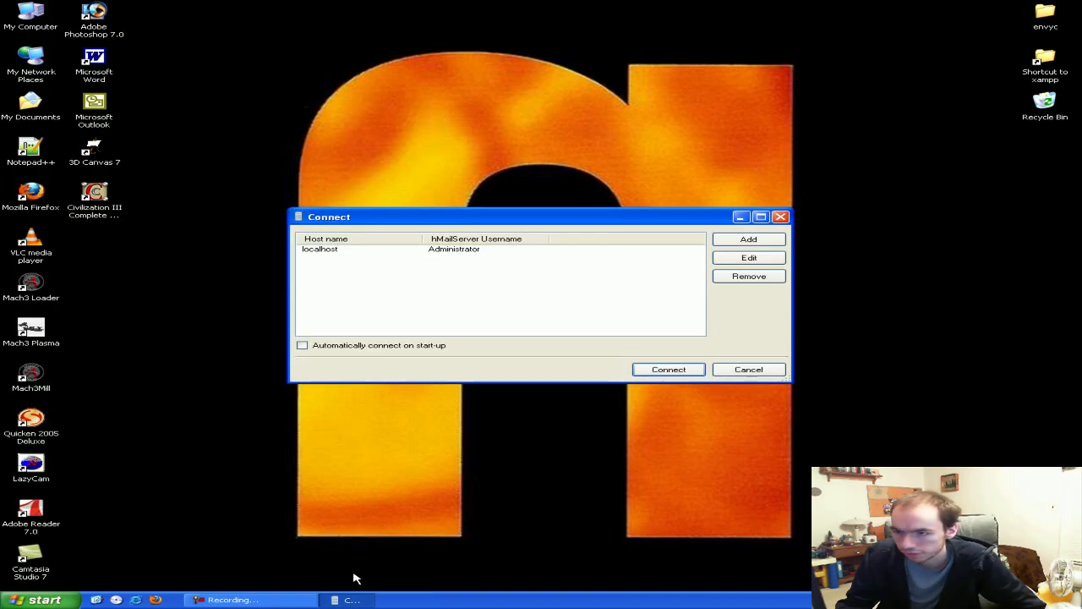
Inspect the localhost server entry's connection settings and Administrator username
drag(430, 222, 416, 228)
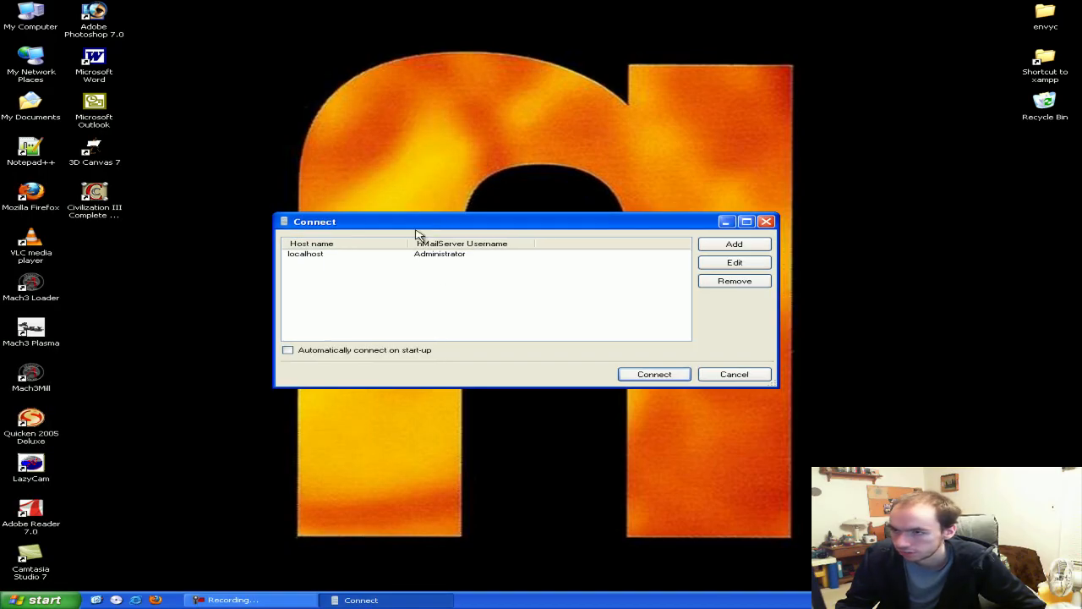
click(303, 258)
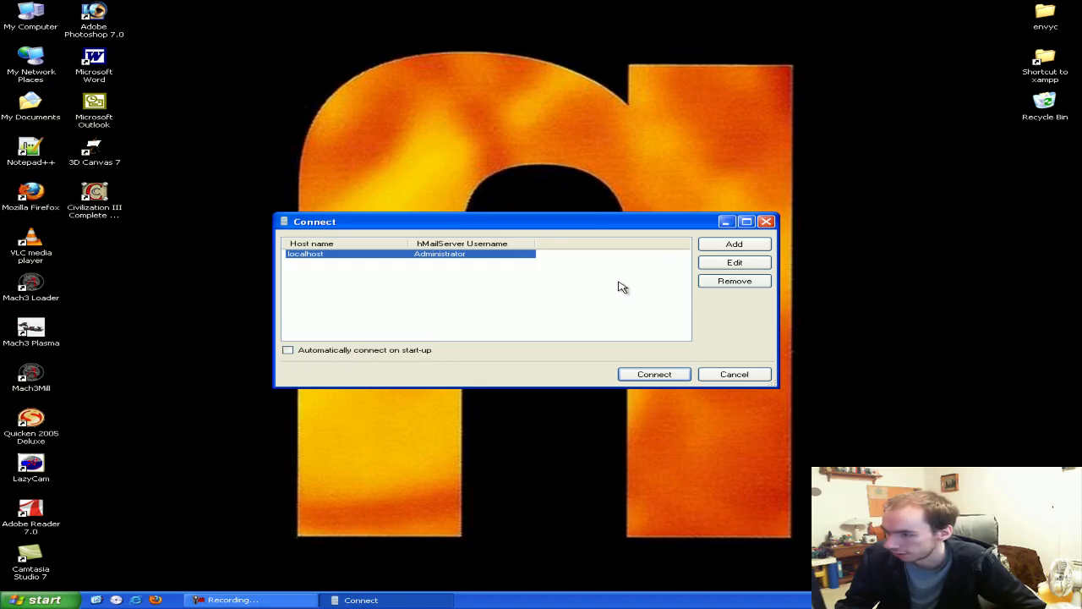
click(719, 268)
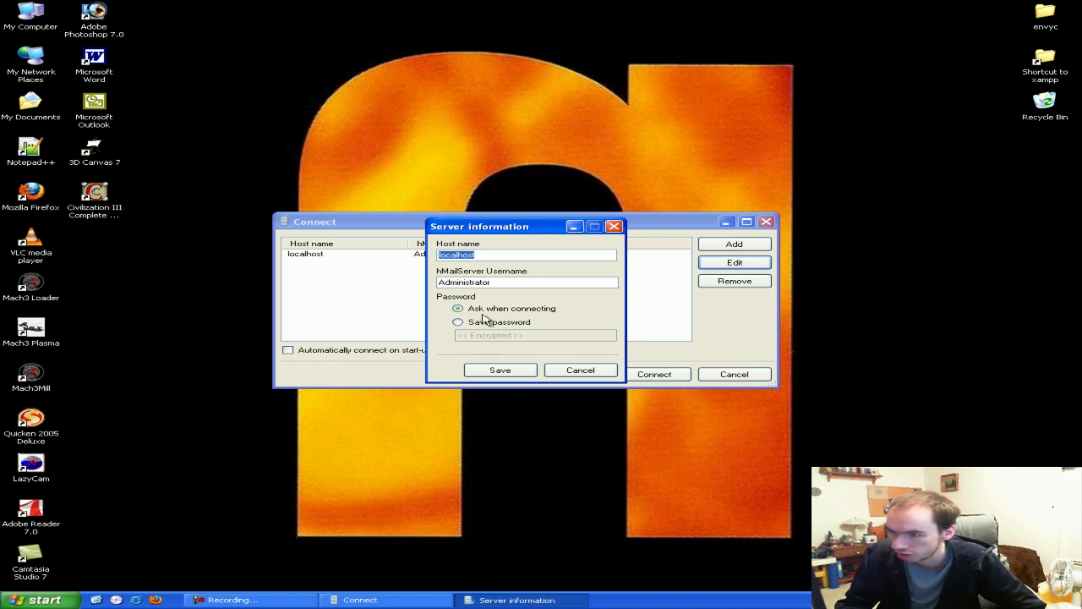
drag(475, 234, 480, 239)
drag(506, 287, 433, 288)
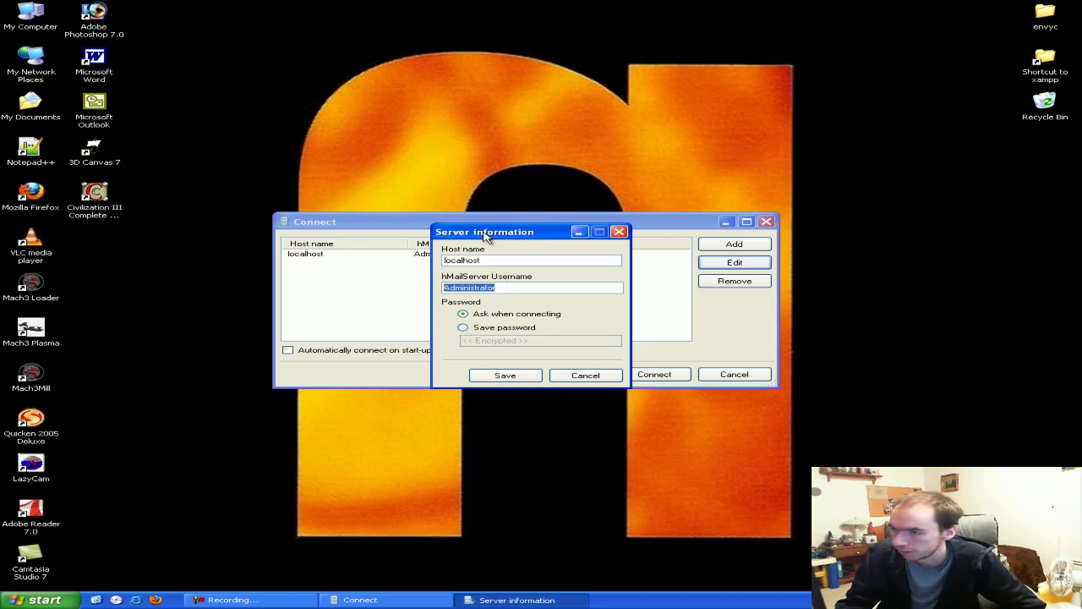
drag(486, 238, 458, 203)
click(483, 251)
drag(475, 251, 397, 230)
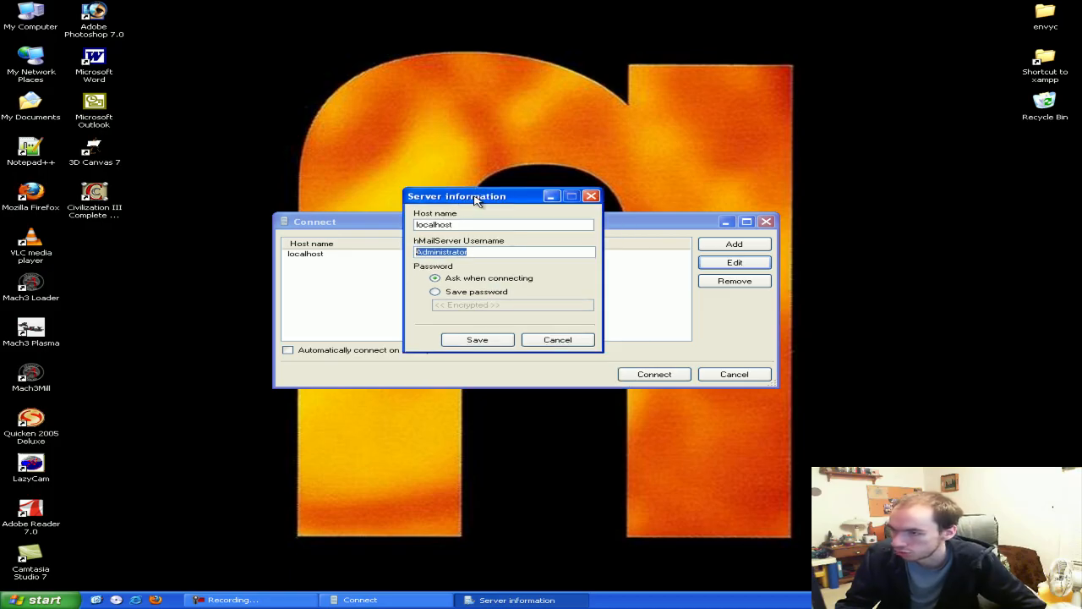
drag(476, 198, 504, 247)
click(501, 300)
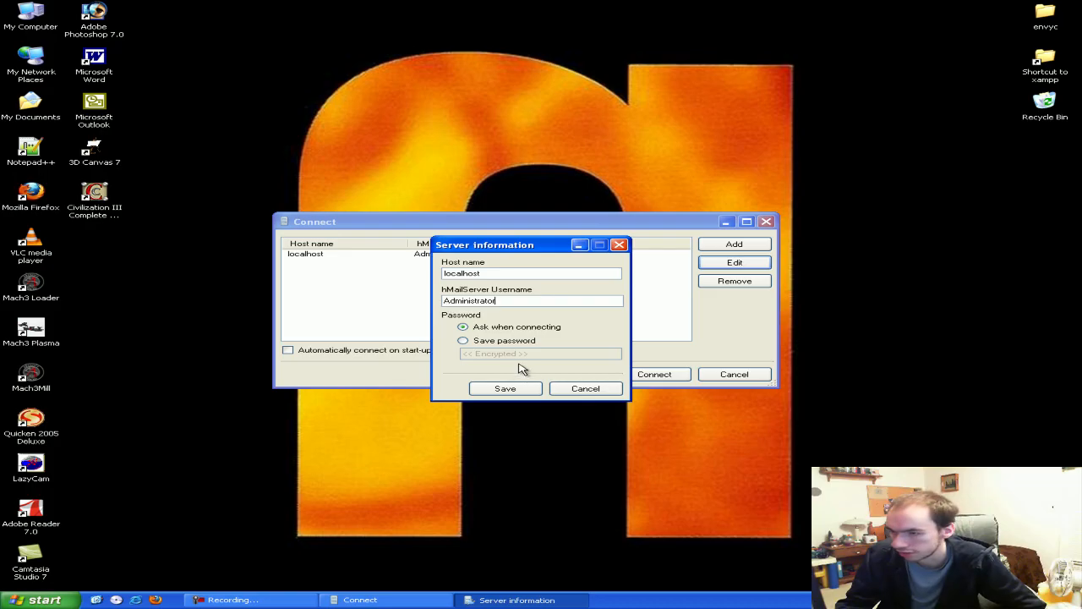
Save the localhost settings, connect, and log in with the administrator password
click(504, 389)
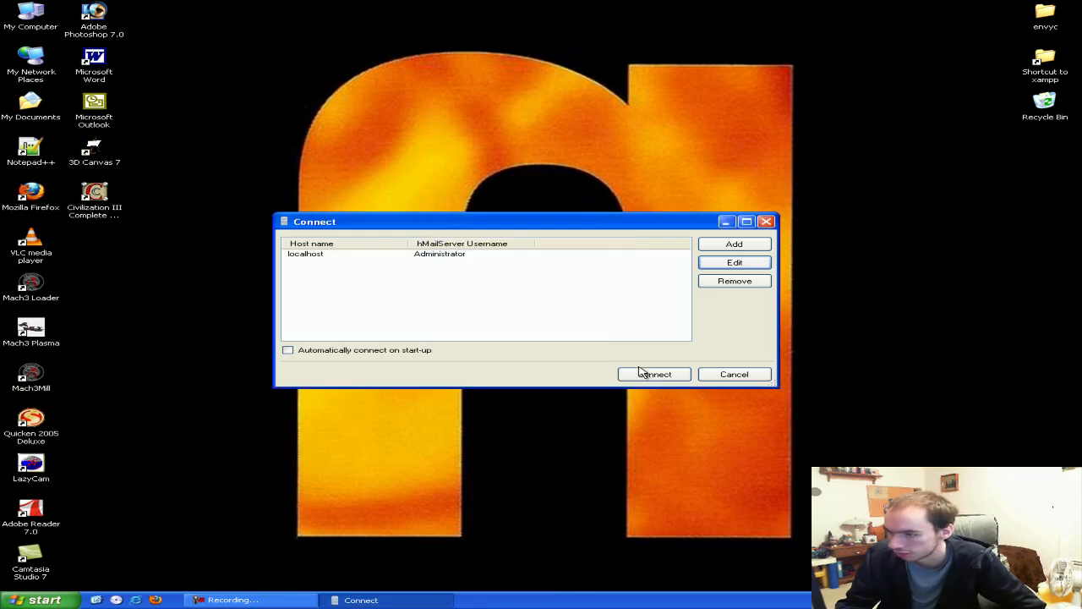
click(639, 375)
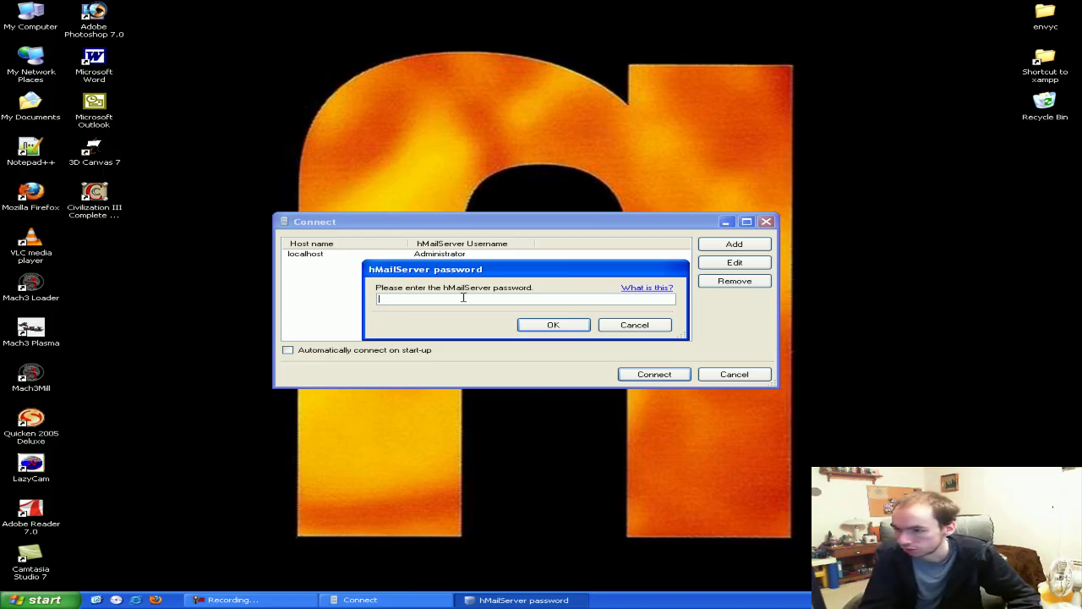
key(Return)
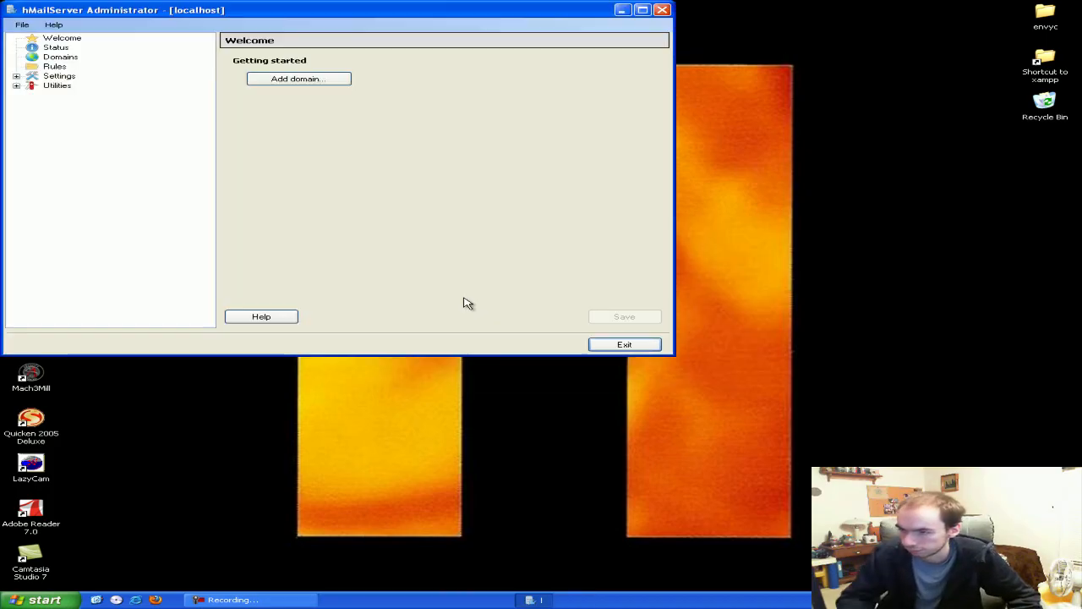
Start a new mail domain and enter benrlego.net as its name
drag(292, 15, 455, 115)
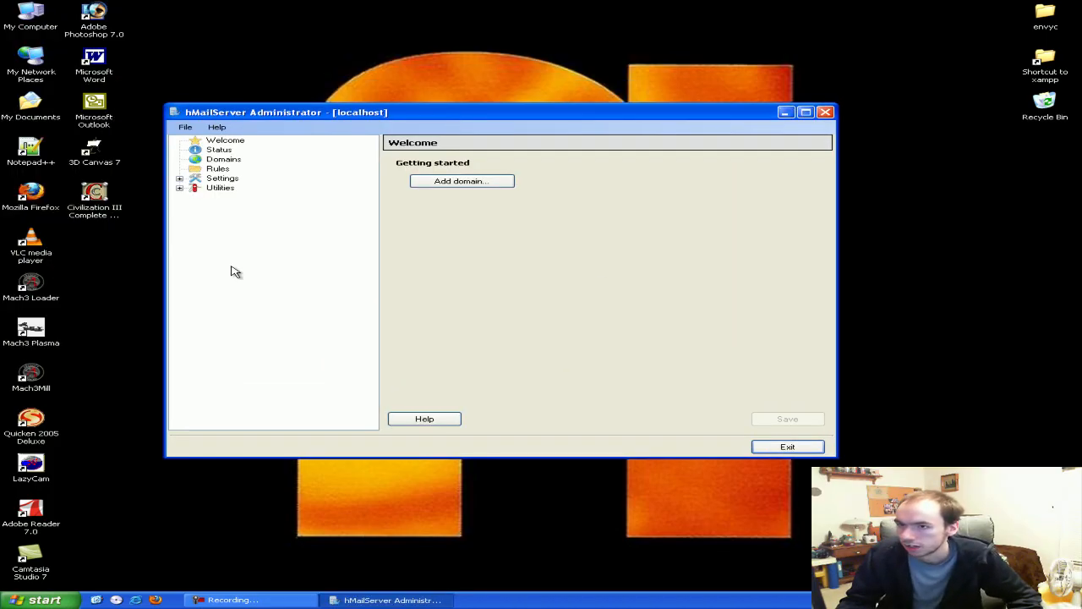
click(461, 183)
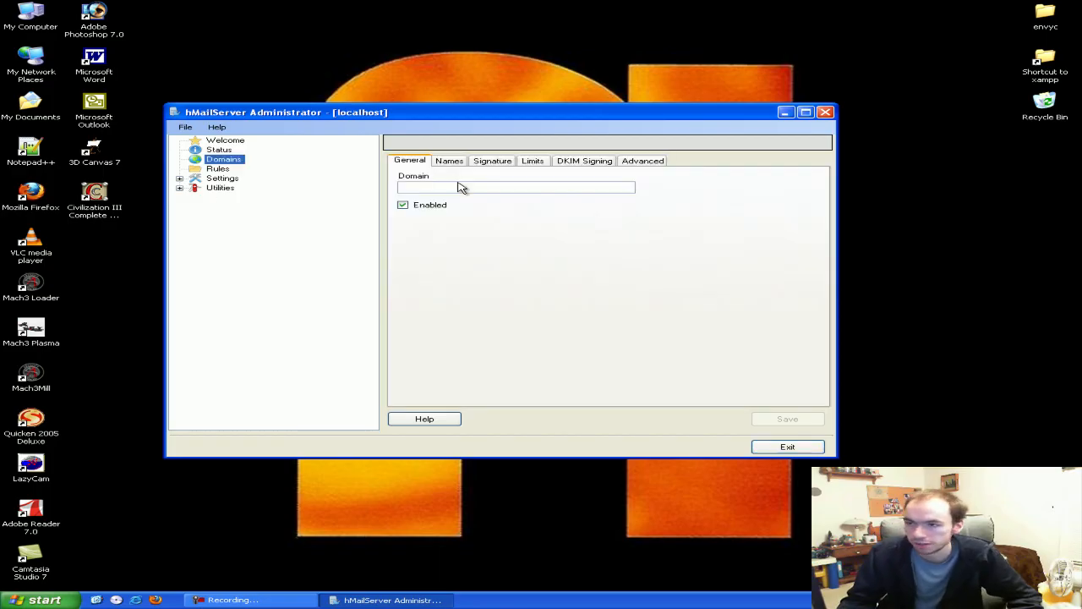
click(459, 186)
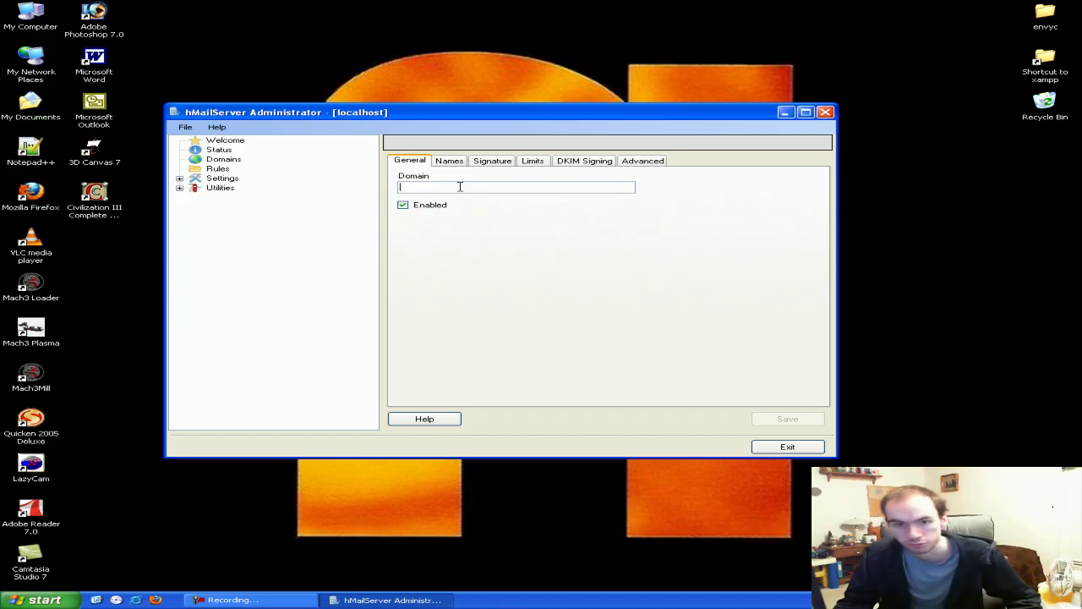
text(benrlego.)
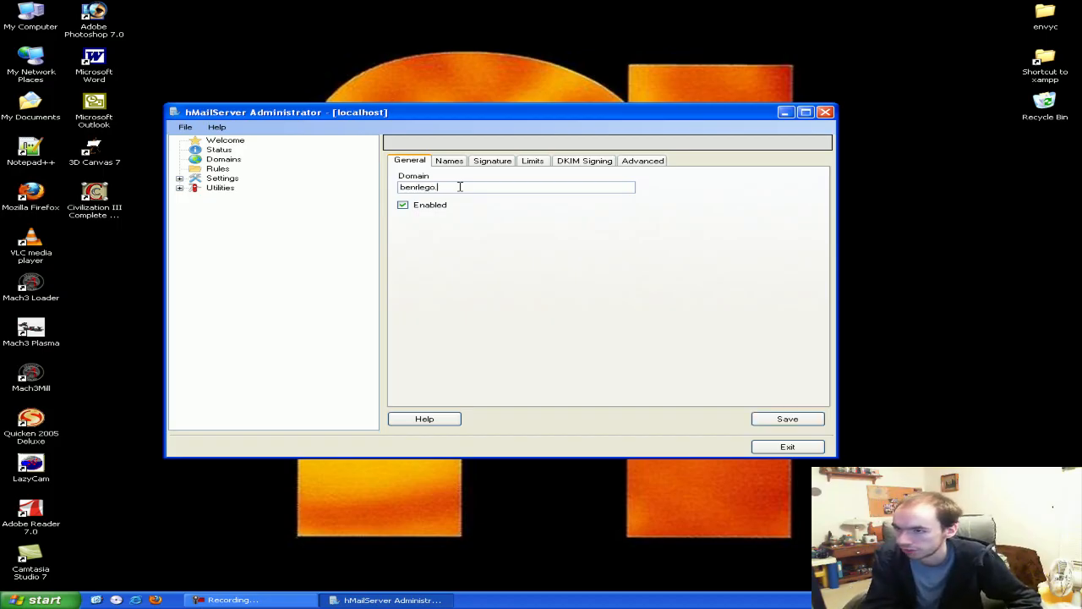
Review the Names, Signature, Limits, DKIM and Advanced tabs, then save benrlego.net
click(450, 161)
click(495, 161)
click(518, 161)
click(585, 162)
click(643, 162)
click(501, 161)
click(464, 161)
click(642, 161)
click(532, 161)
click(492, 160)
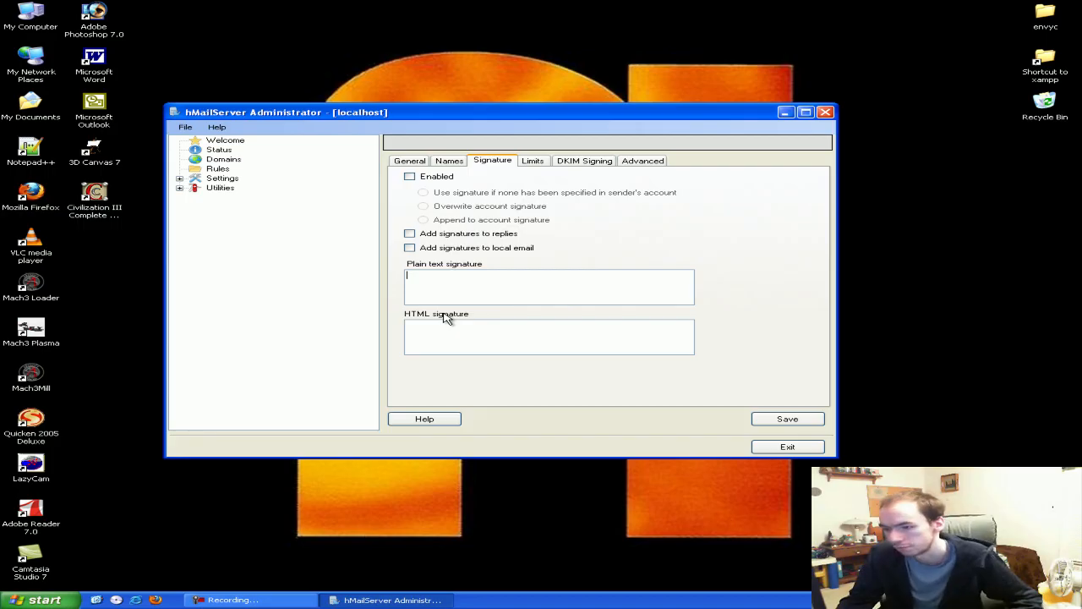
click(449, 161)
click(410, 160)
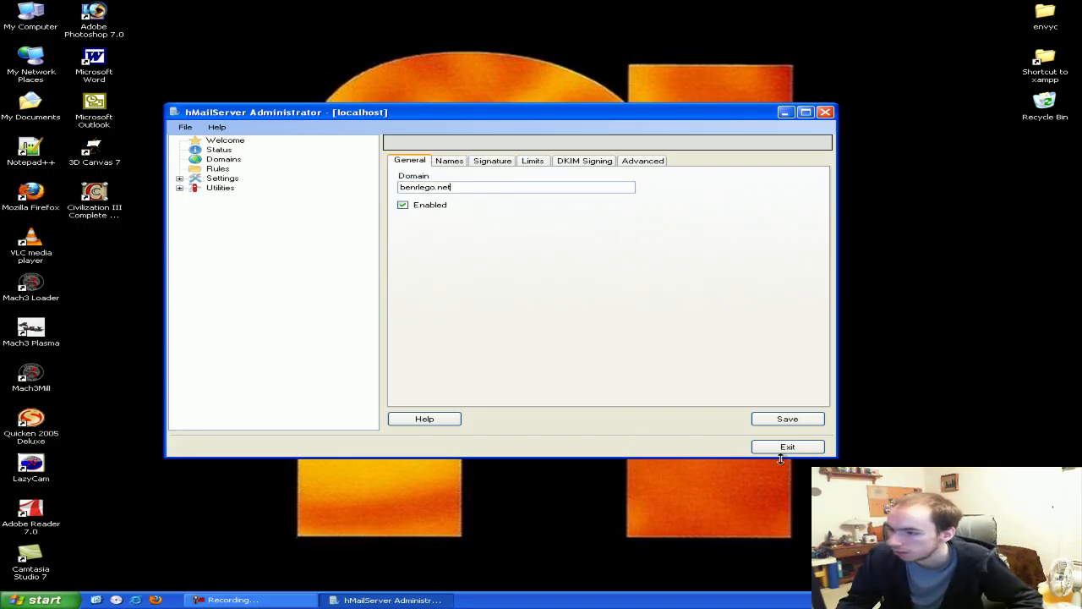
click(448, 187)
click(788, 418)
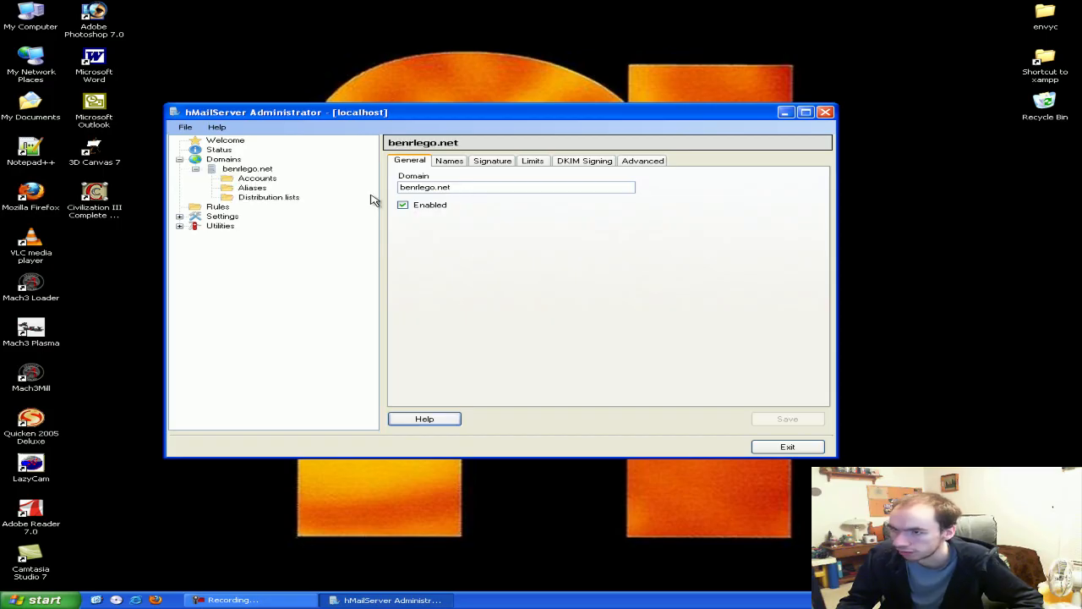
Browse benrlego.net's Accounts, Aliases and Distribution lists folders
mouse_move(227, 120)
mouse_down()
mouse_move(221, 134)
mouse_move(229, 109)
mouse_up()
click(218, 174)
click(217, 181)
click(219, 191)
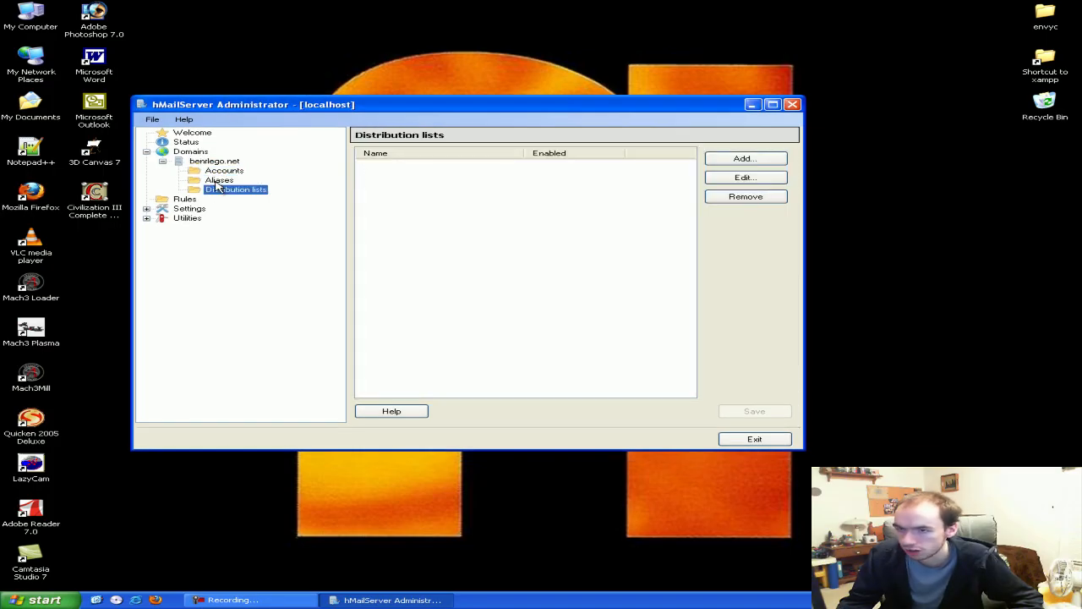
click(221, 171)
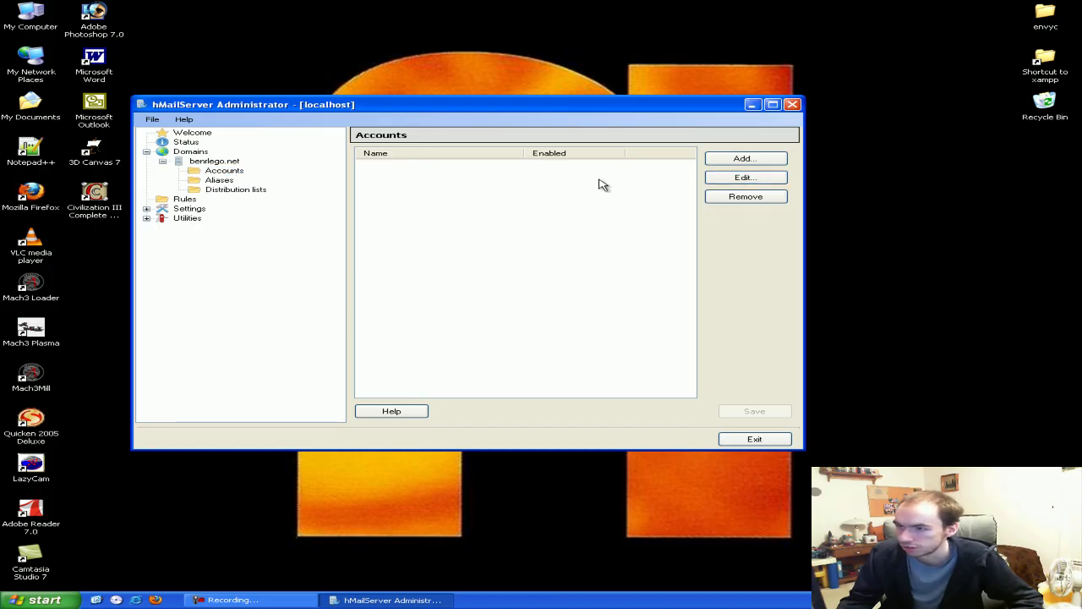
click(742, 159)
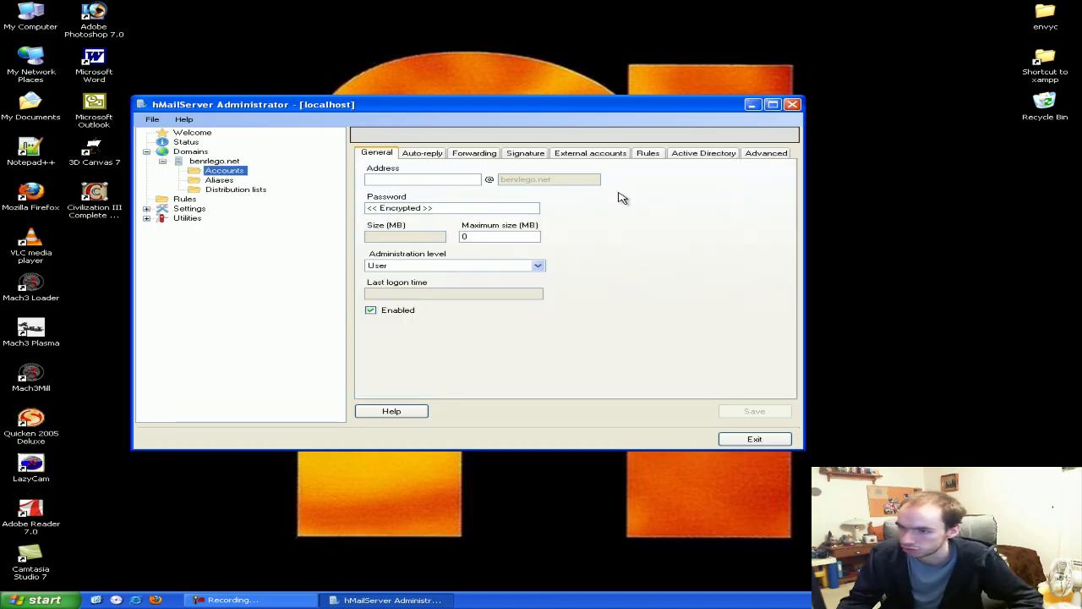
click(453, 177)
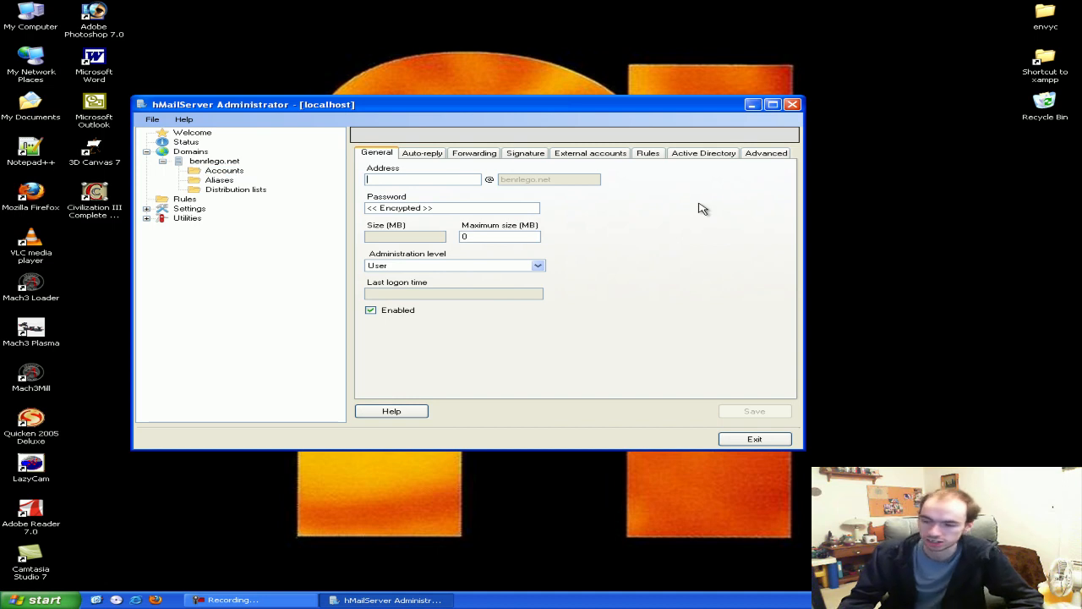
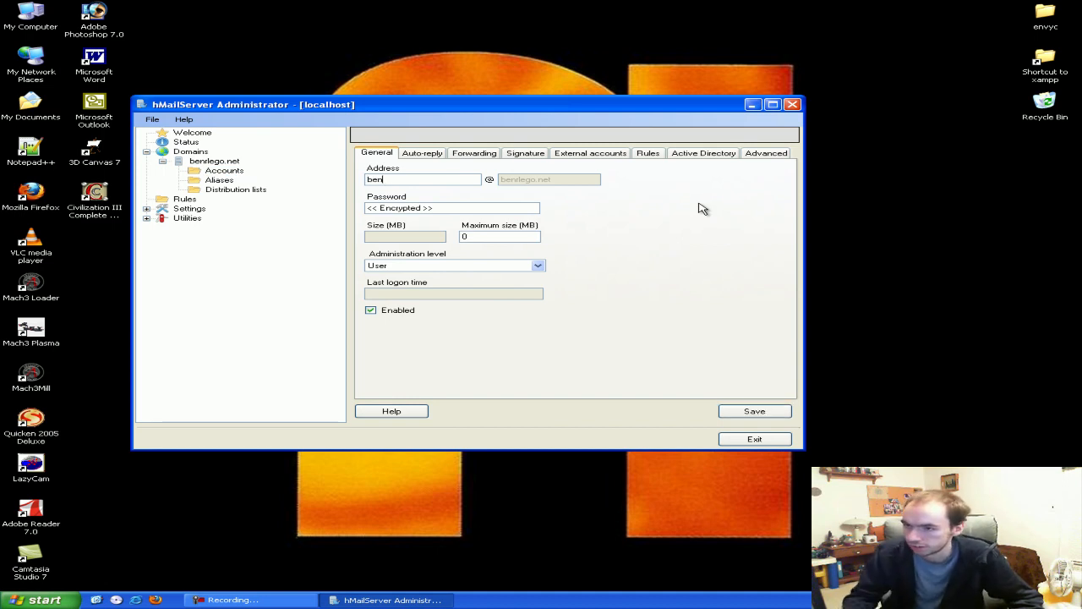
click(433, 206)
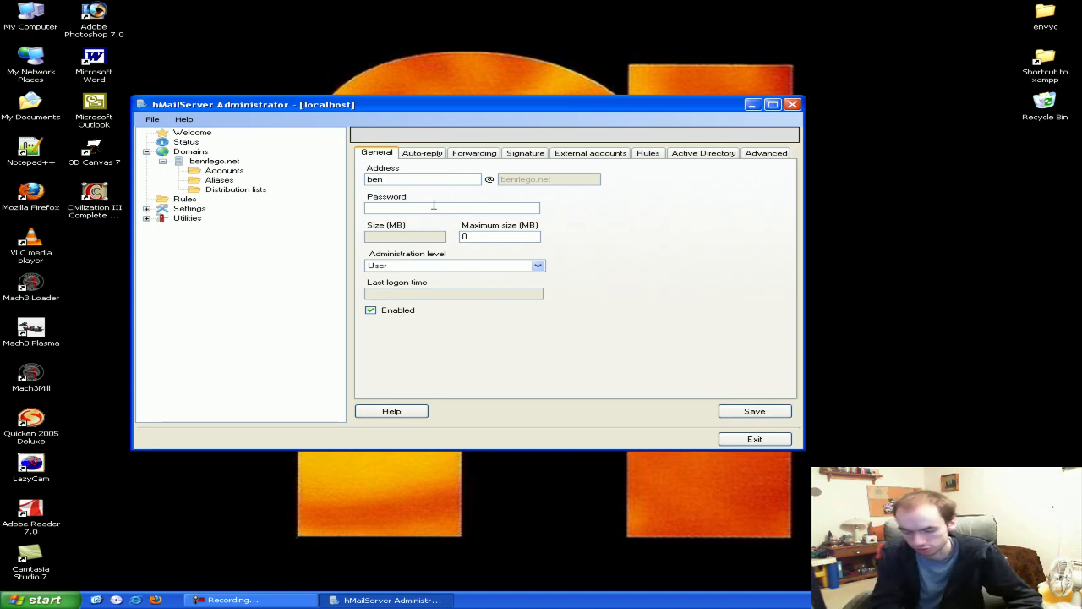
text(*********)
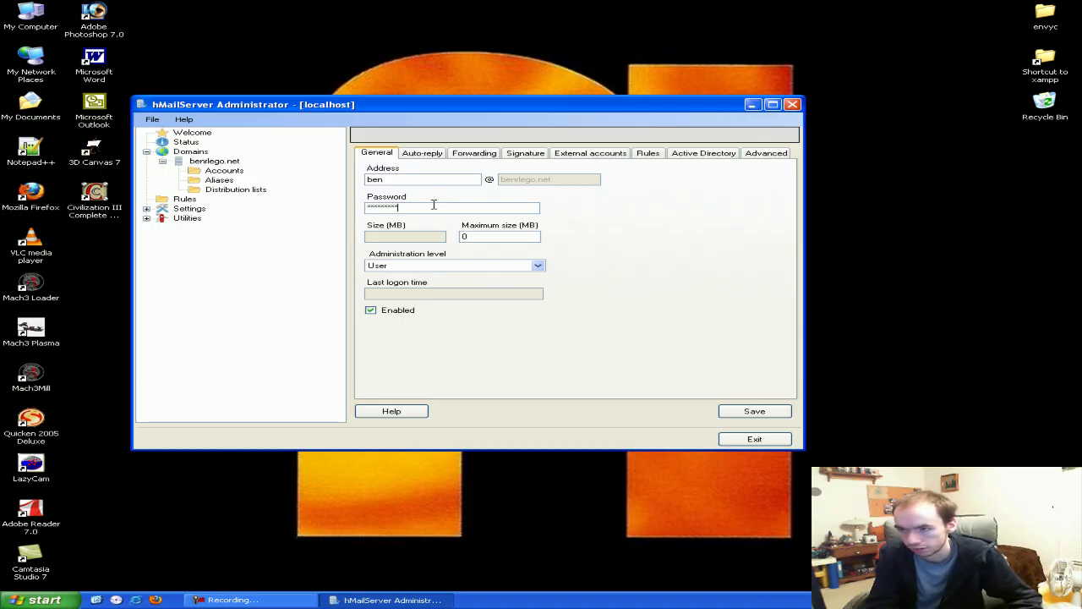
text(**)
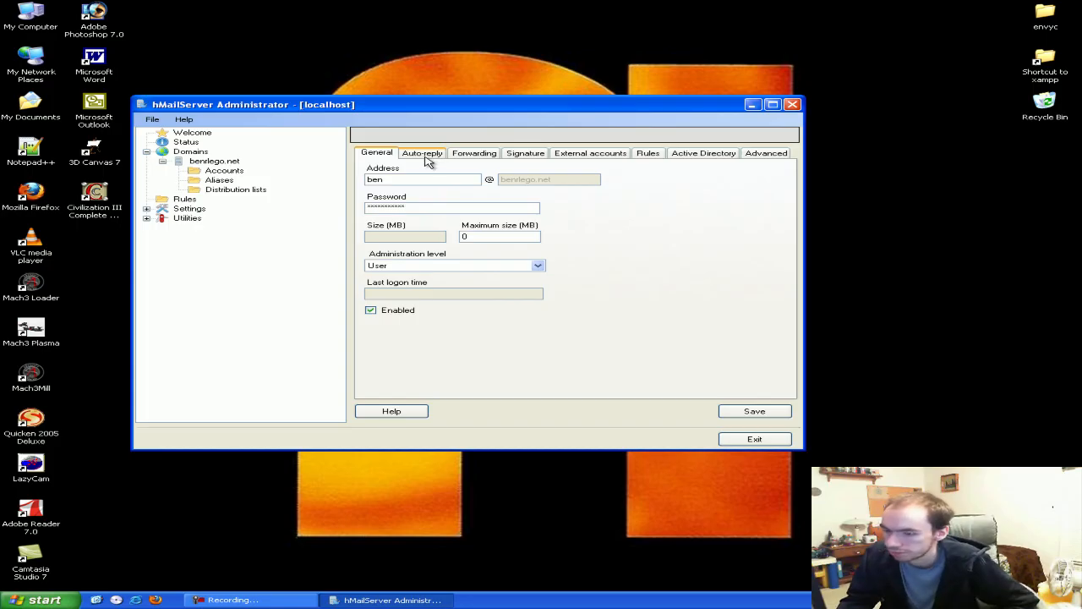
Review the account's Auto-reply, Forwarding, Signature, External accounts, Rules and other tabs
click(424, 155)
click(473, 154)
click(525, 154)
click(427, 154)
click(473, 154)
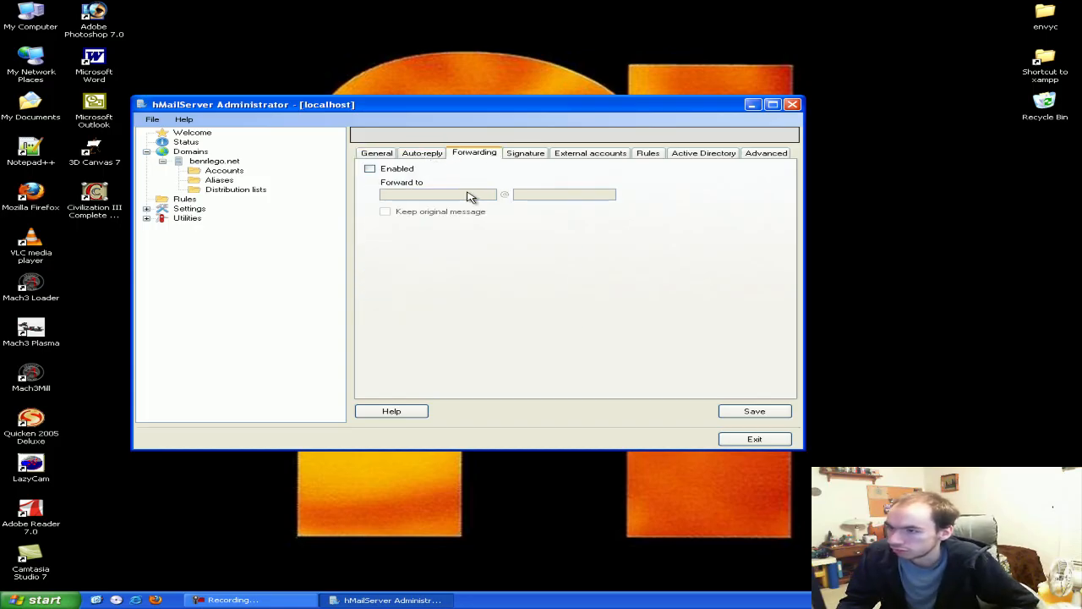
click(523, 155)
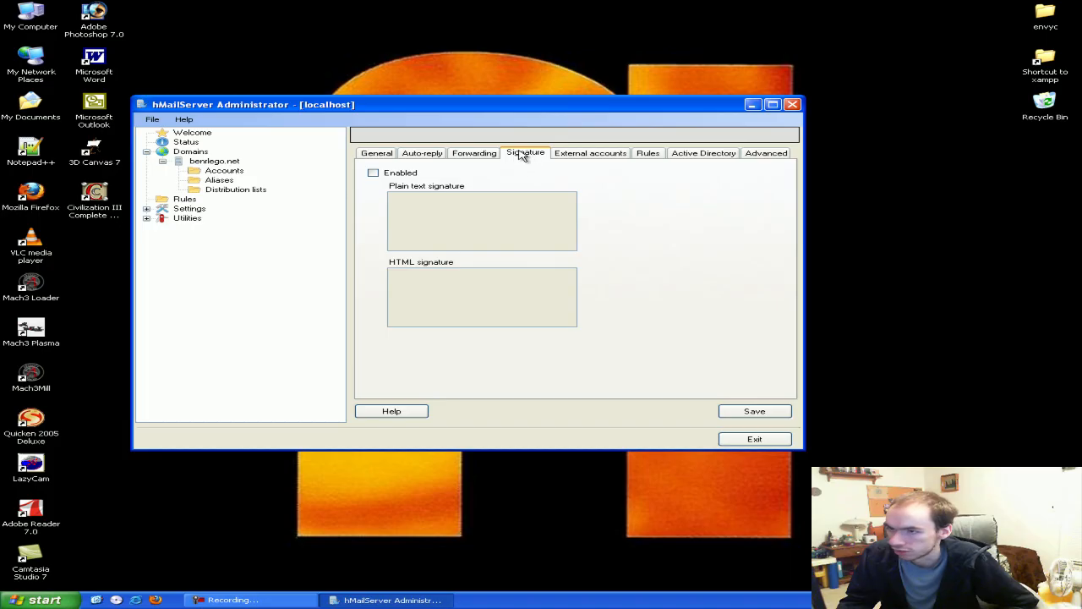
click(590, 153)
click(648, 155)
click(689, 152)
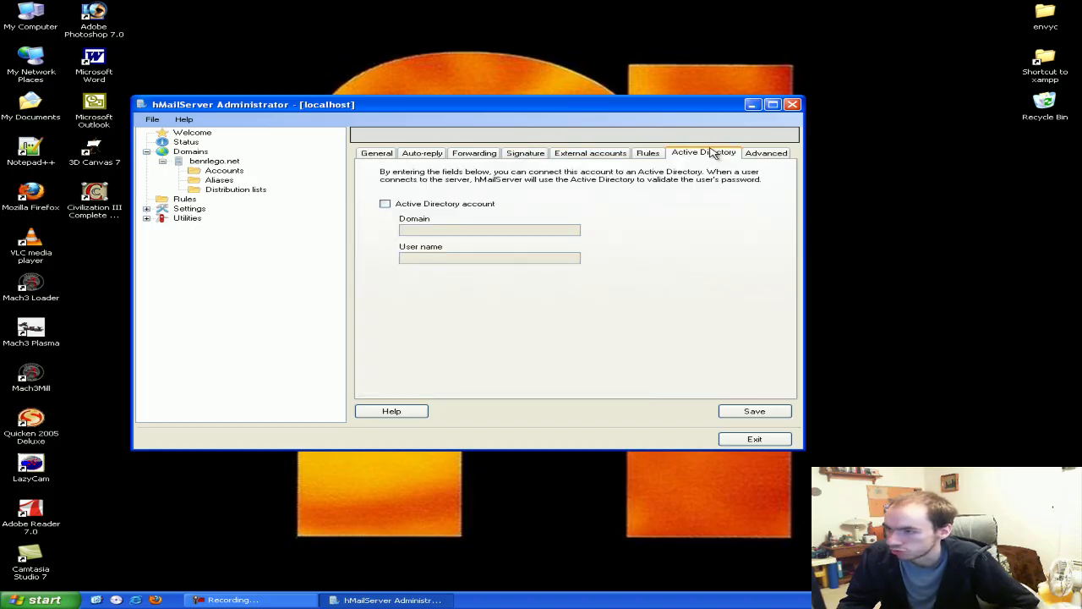
click(755, 153)
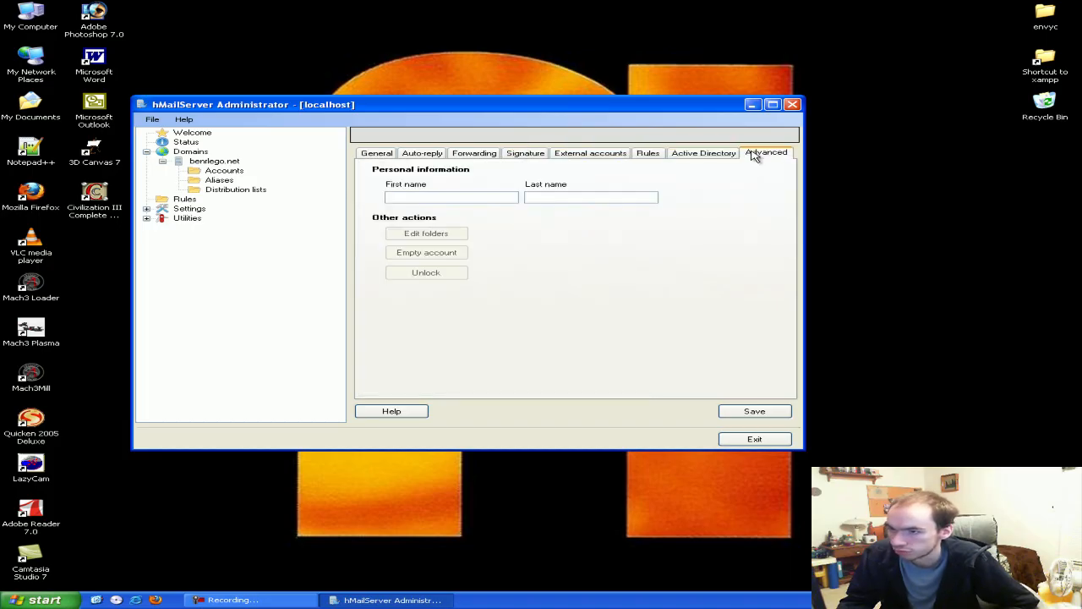
click(422, 154)
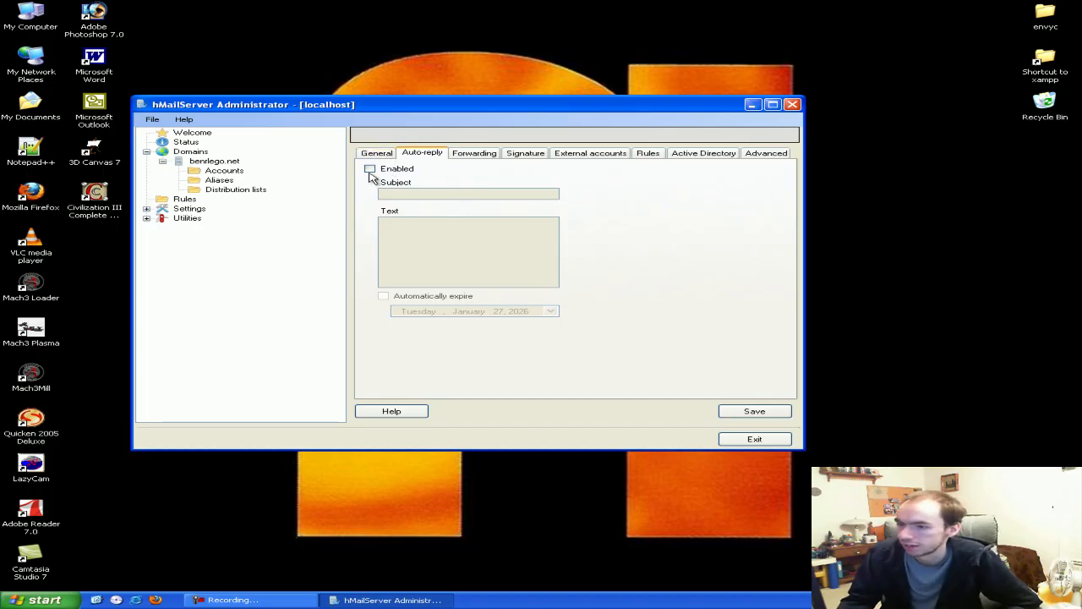
click(378, 156)
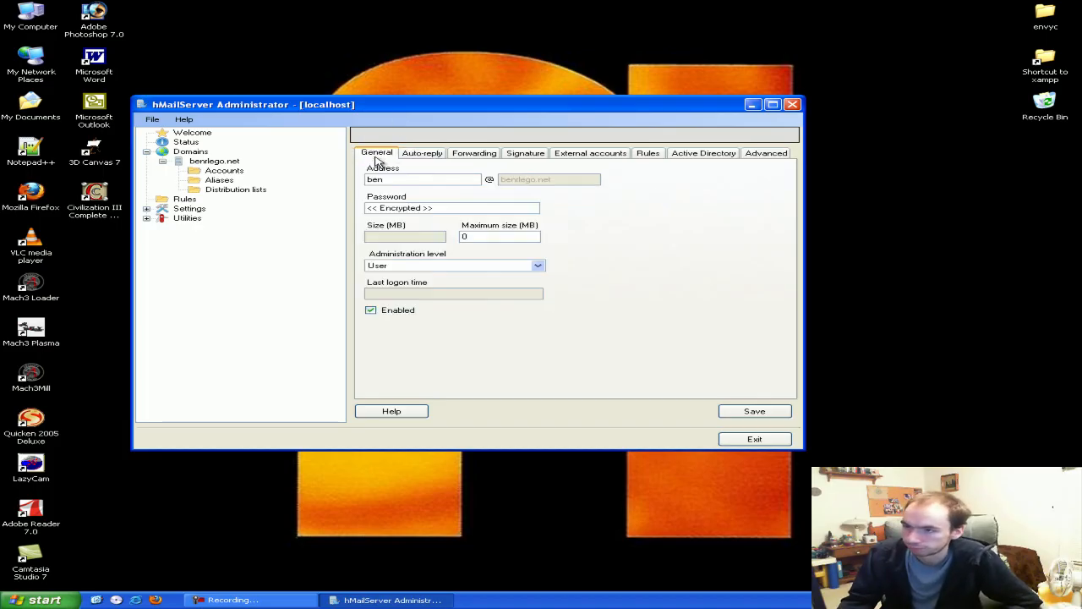
Keep the administration level at User and save the account
click(402, 271)
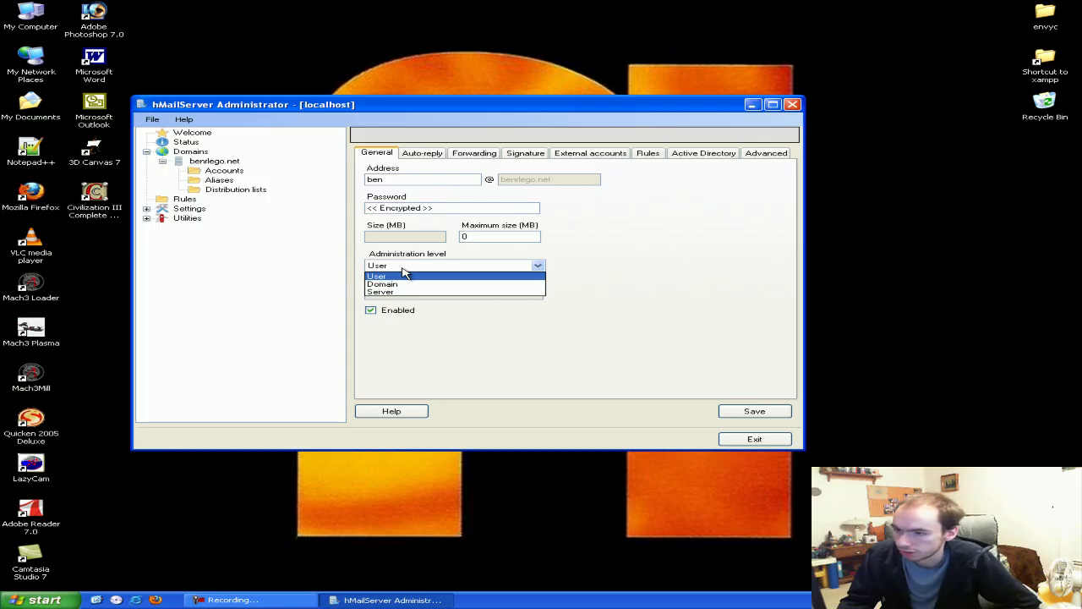
click(404, 273)
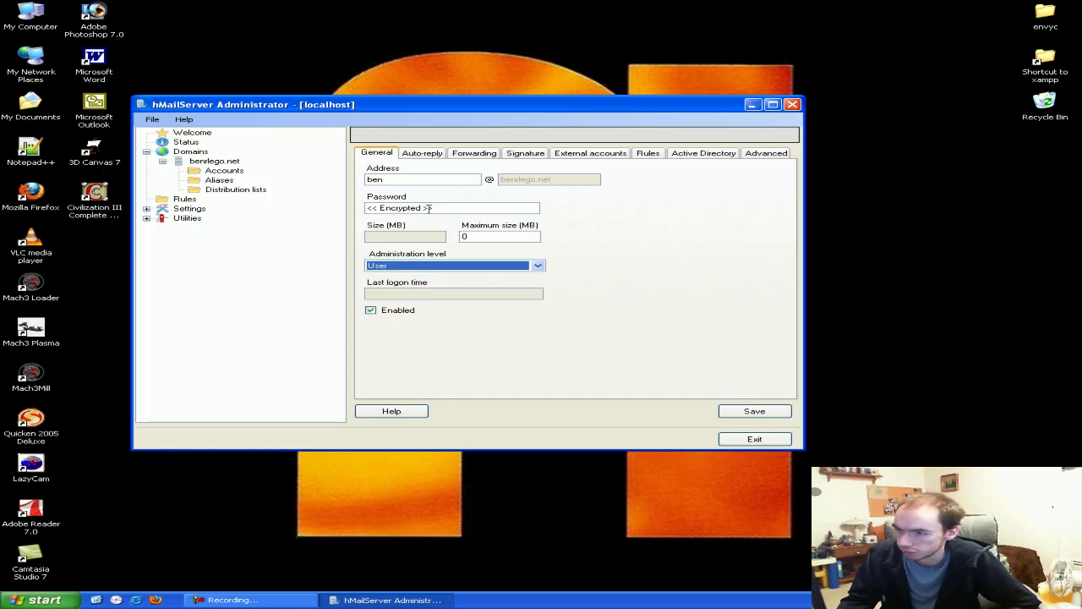
click(748, 412)
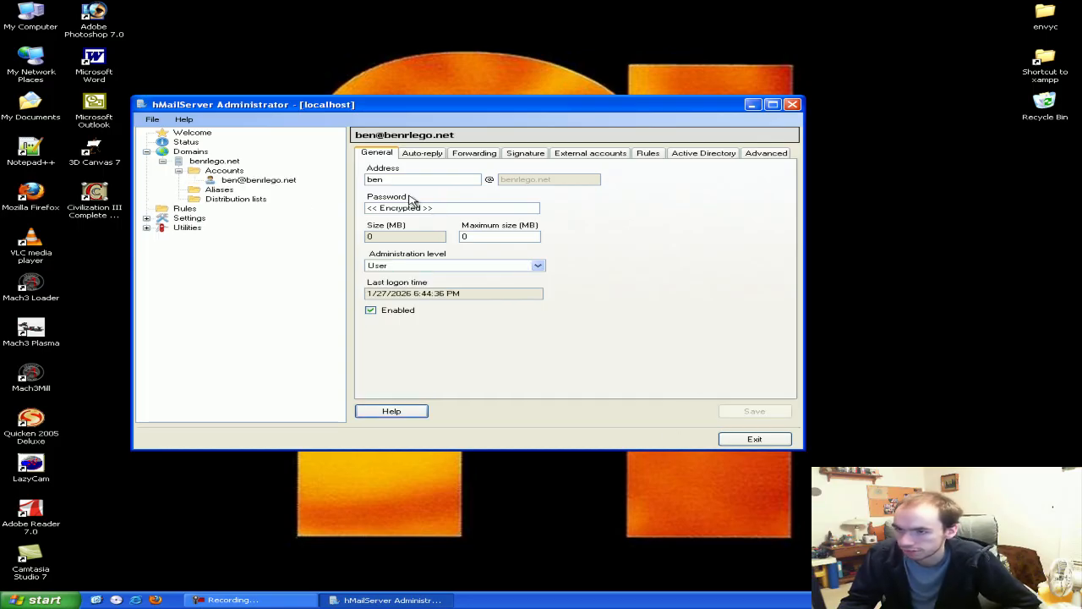
Check the new account's details, then open the server-wide Settings
click(249, 180)
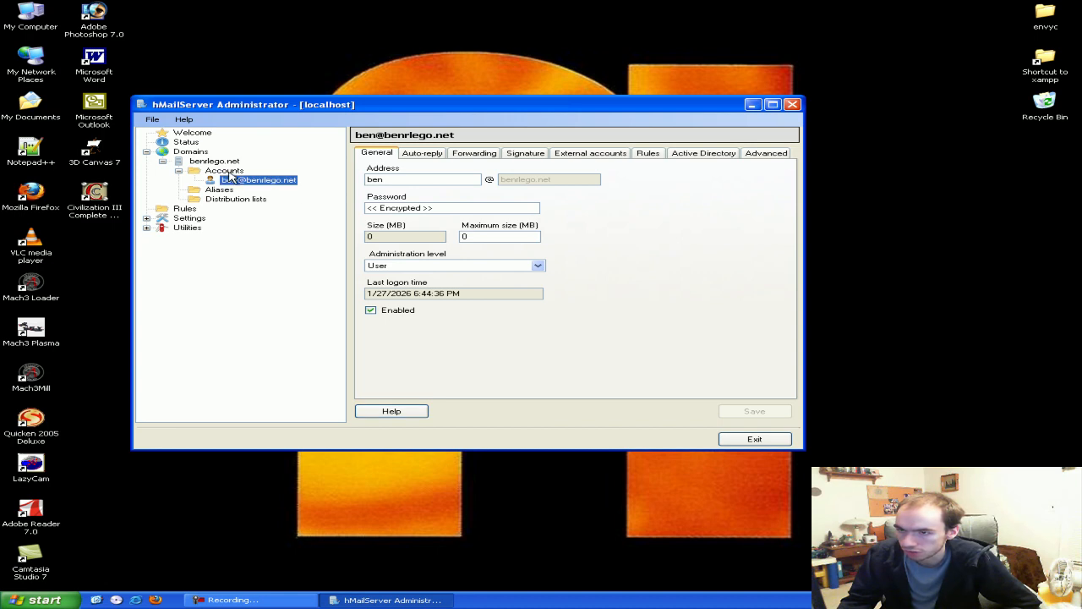
mouse_move(376, 293)
mouse_down()
mouse_move(481, 292)
mouse_move(377, 275)
mouse_up()
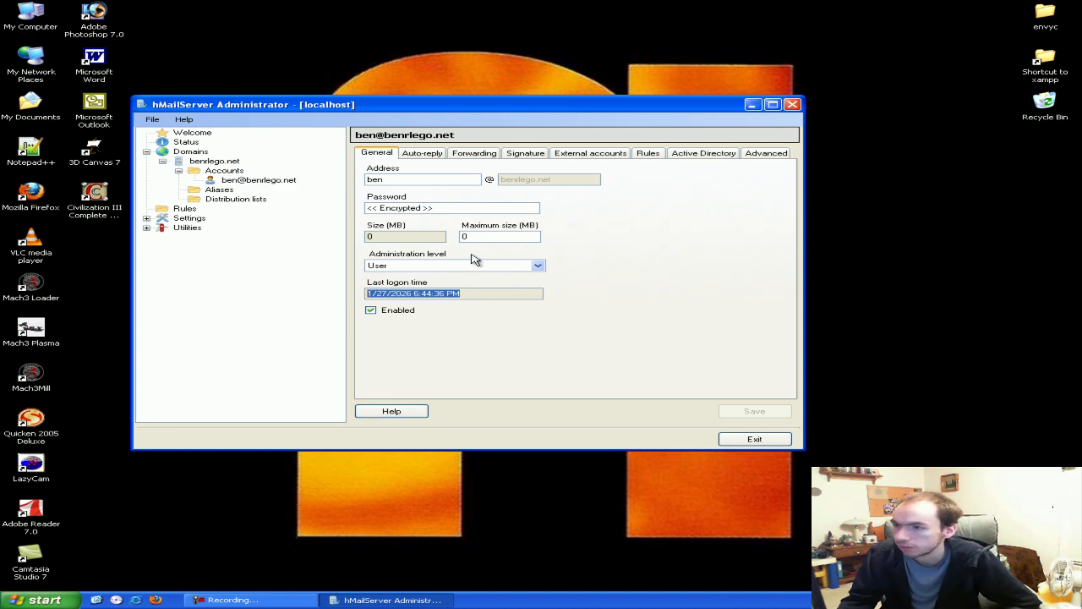
click(492, 293)
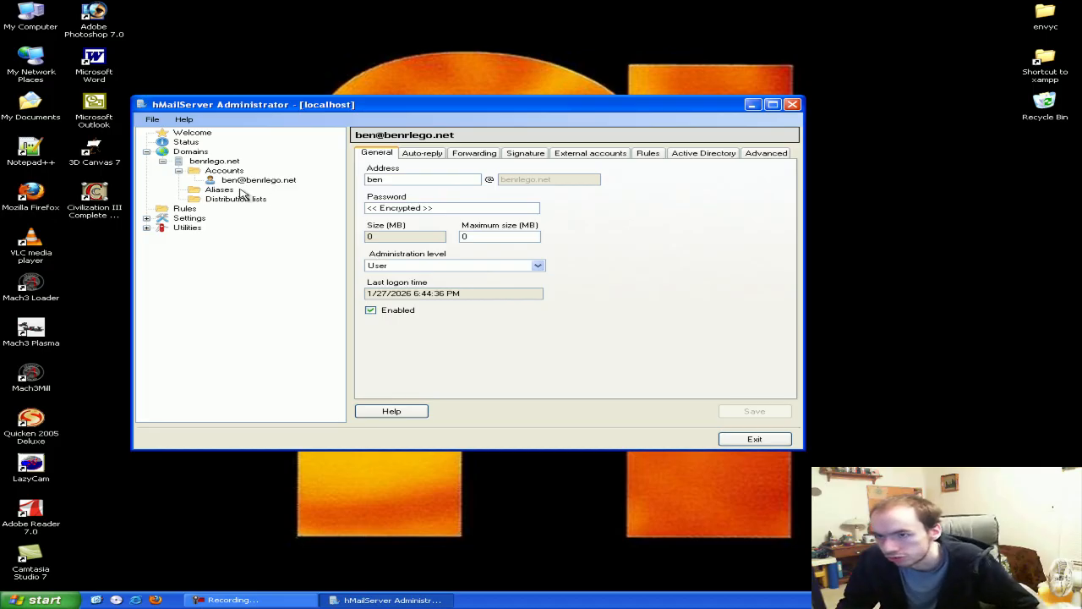
click(187, 222)
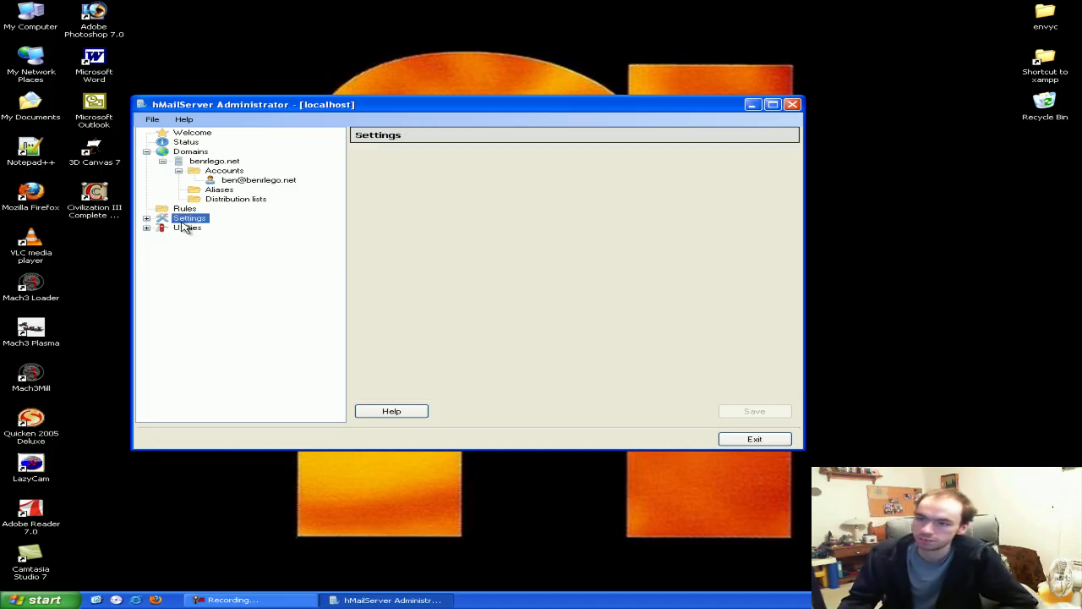
Expand Settings > Protocols and open the SMTP settings
click(163, 209)
click(146, 218)
click(190, 220)
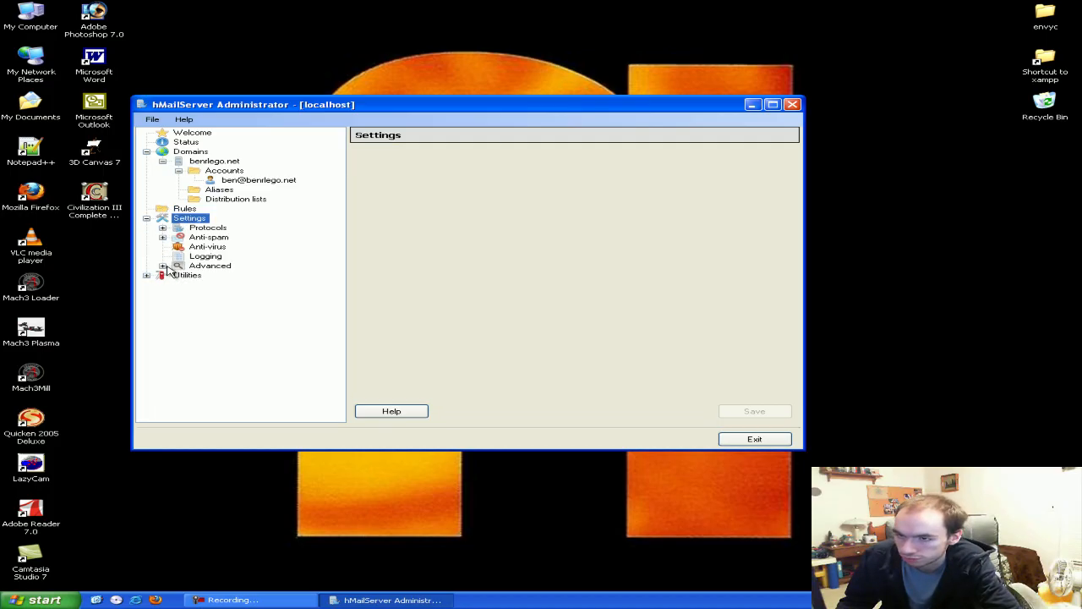
click(163, 228)
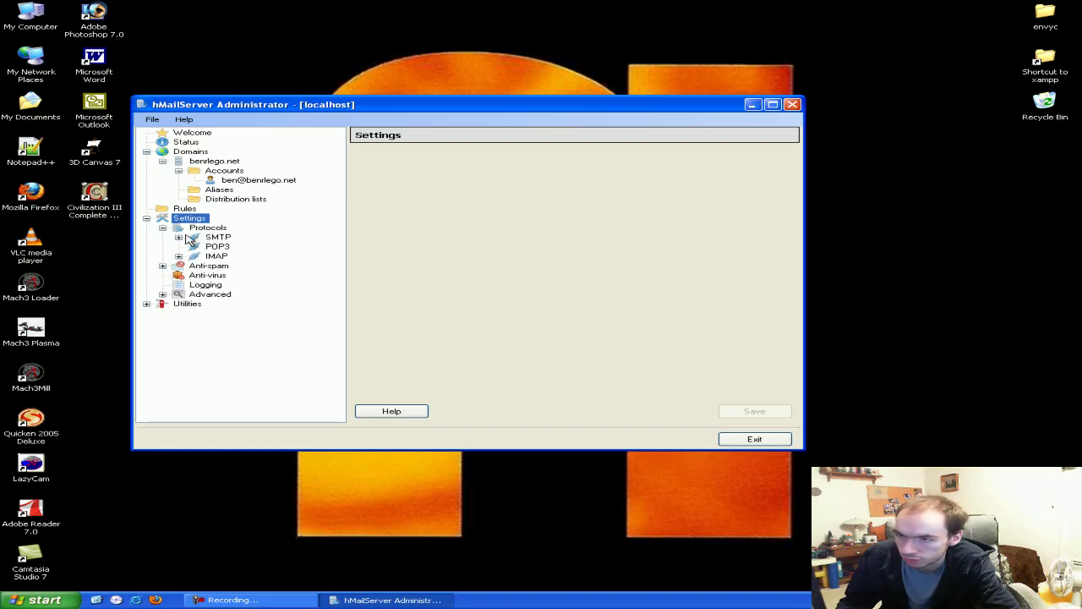
click(222, 239)
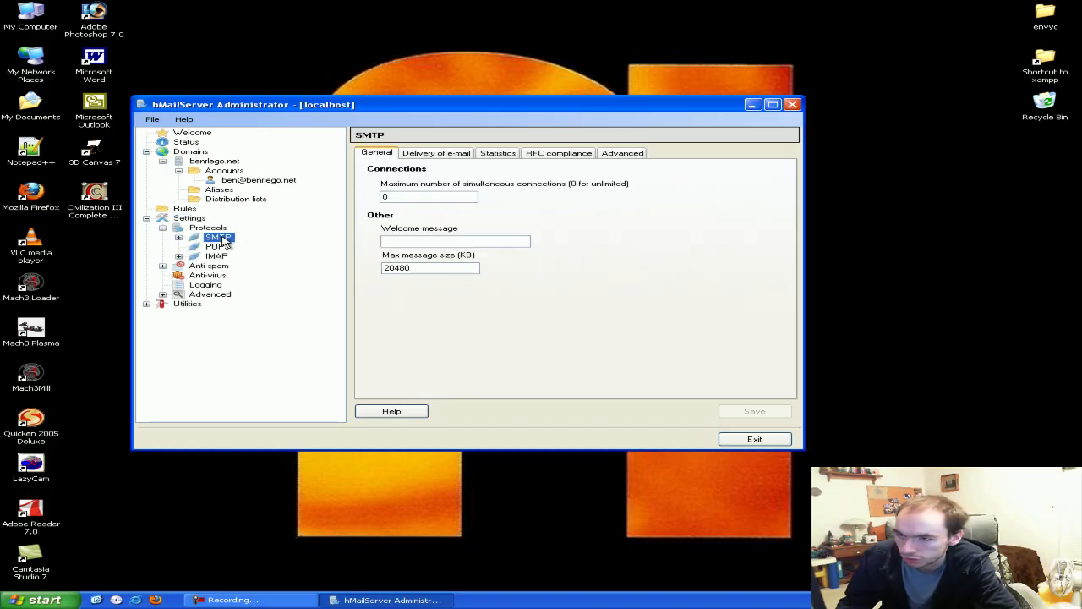
click(178, 237)
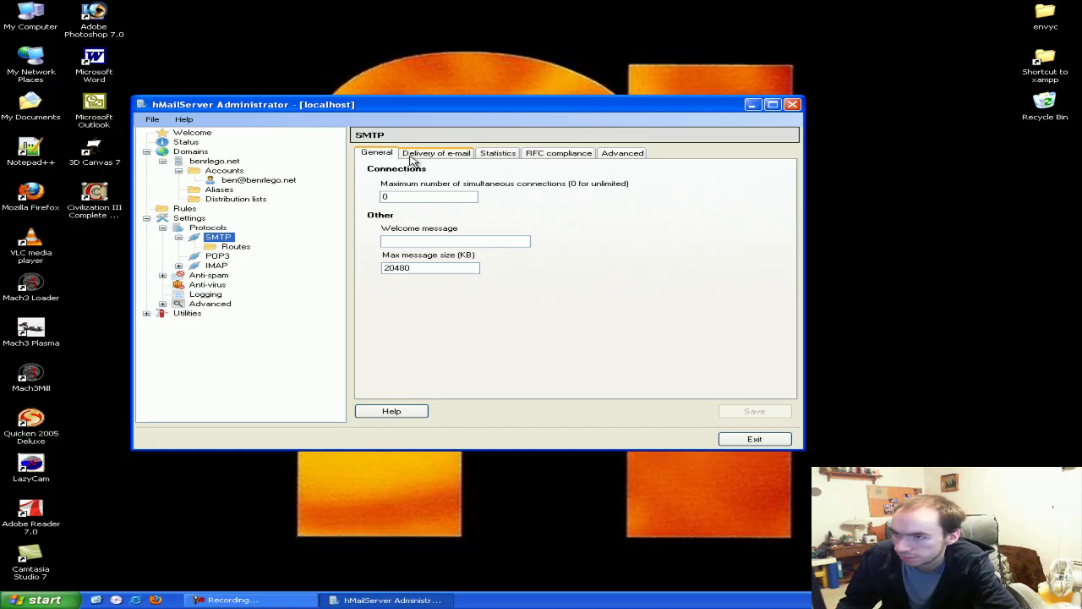
Disable STARTTLS, bind SMTP to local IP 0.0.0.0, and save
click(610, 155)
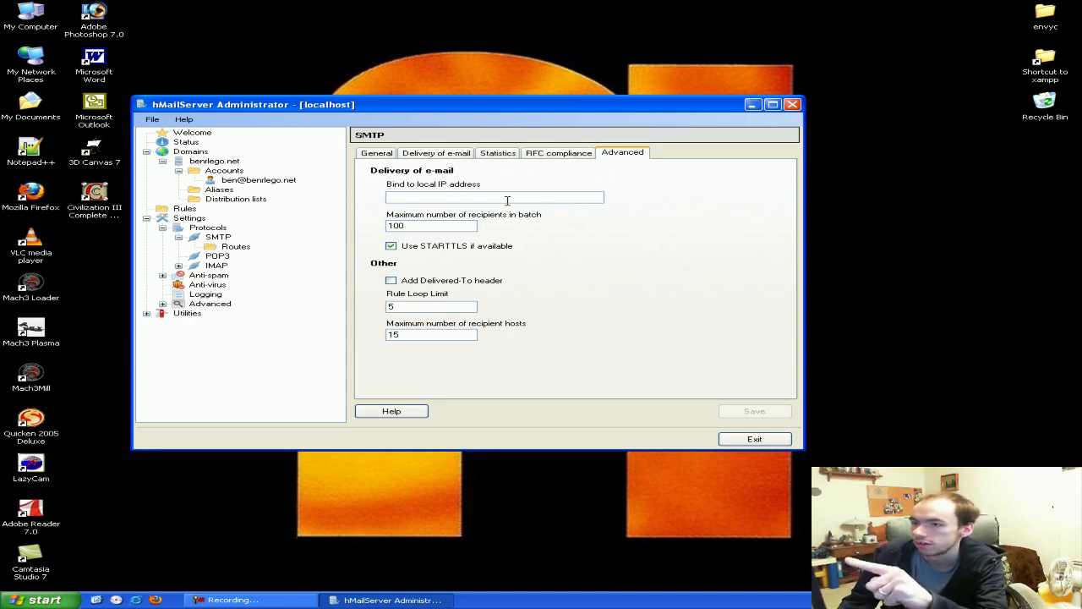
click(471, 250)
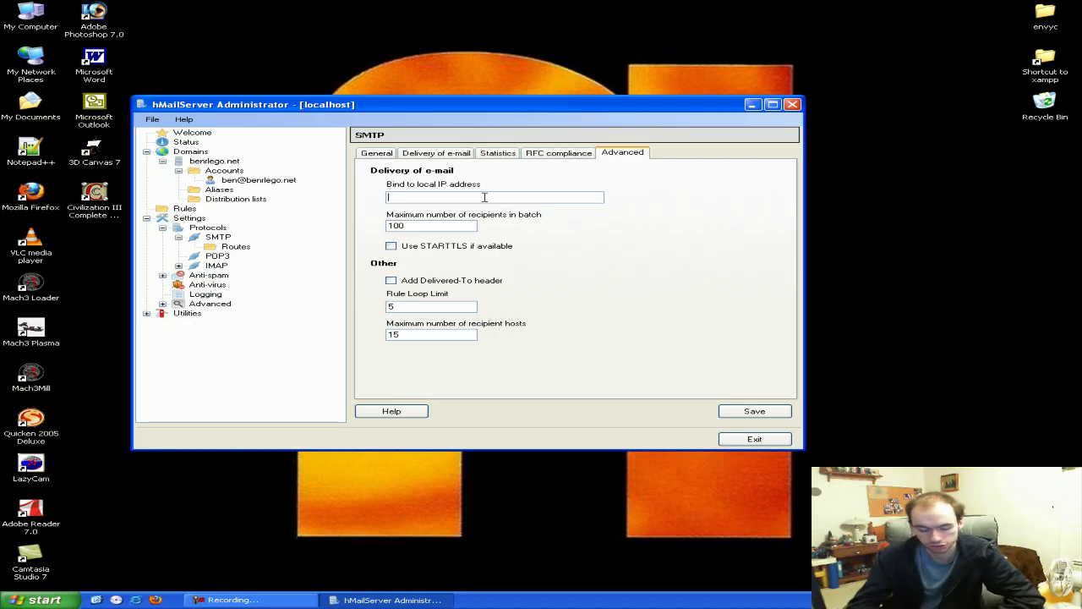
text(.0.0.0)
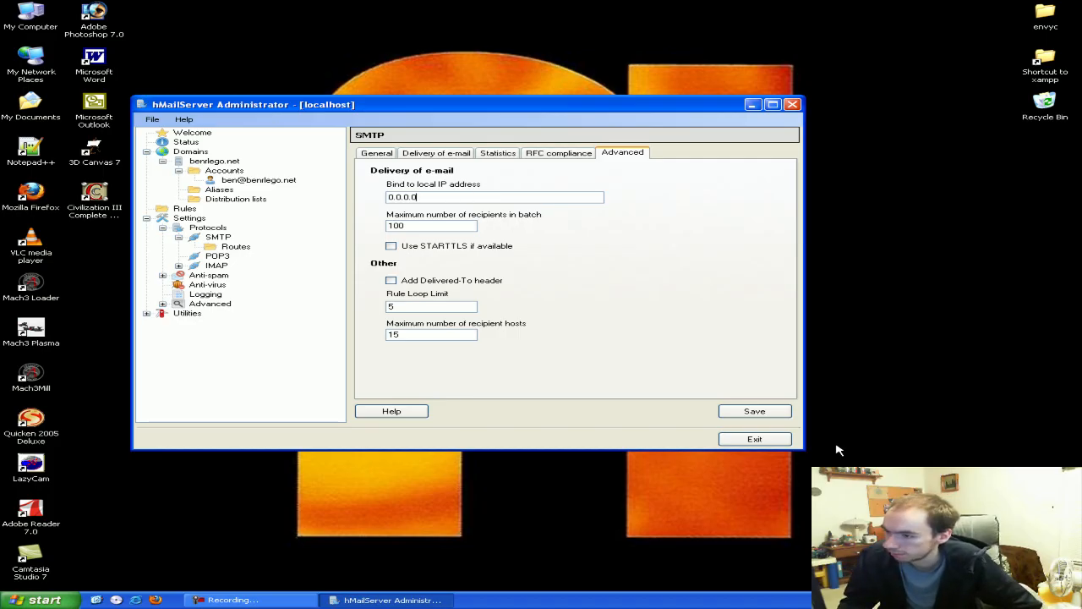
click(771, 413)
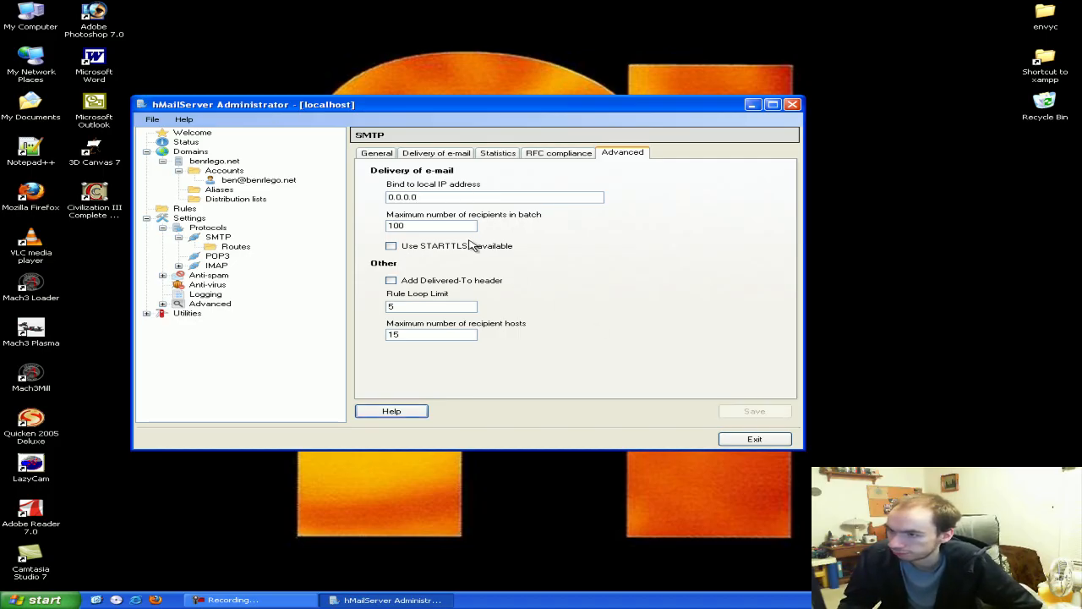
Look through the POP3 settings and IMAP General, Public folders and Advanced tabs
click(375, 153)
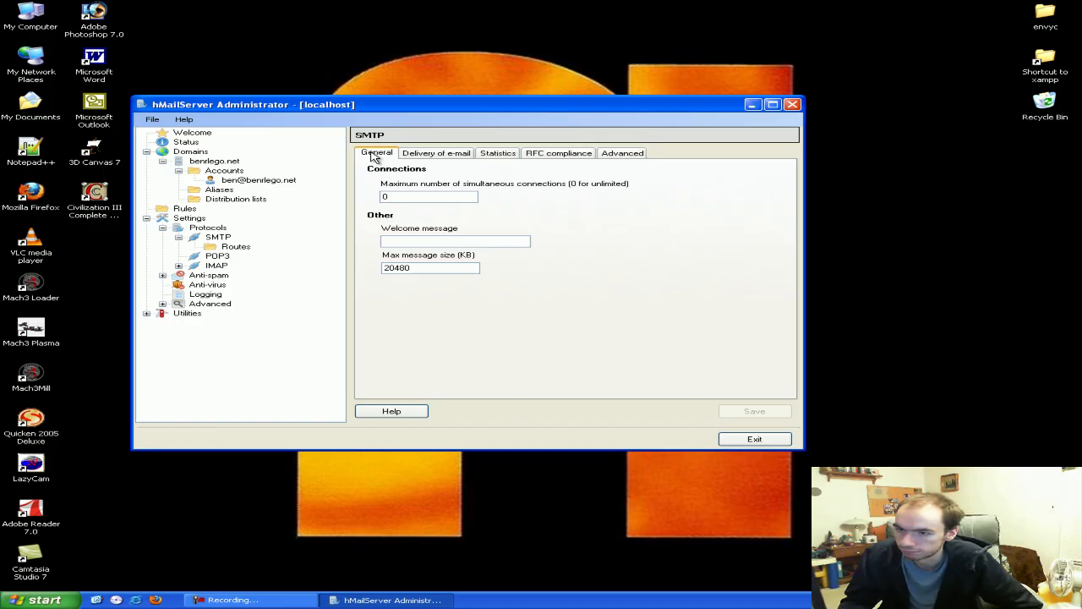
click(216, 256)
click(209, 266)
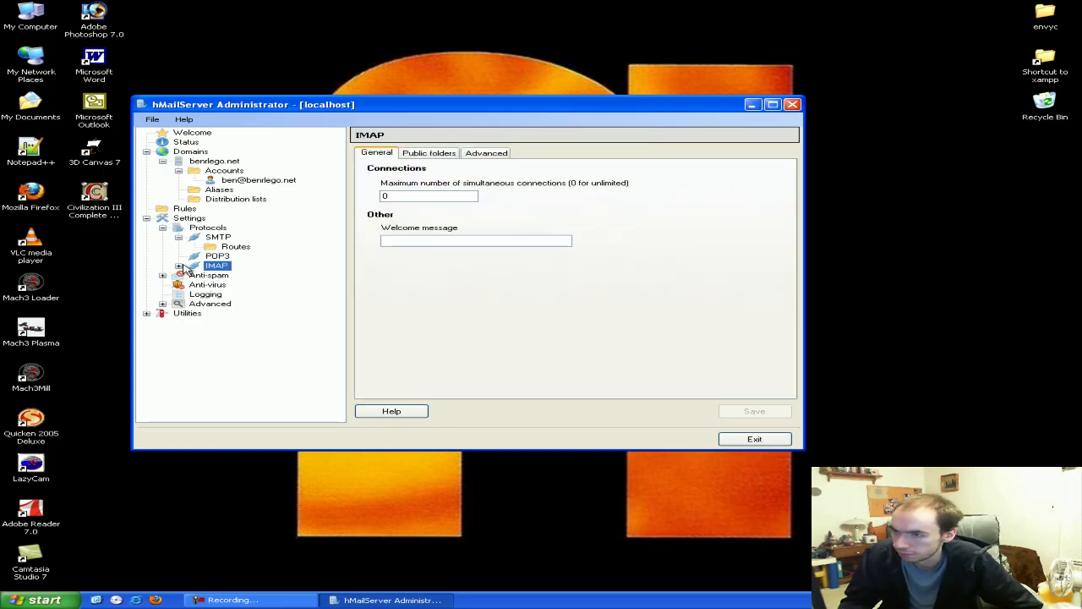
click(178, 266)
click(433, 154)
click(474, 156)
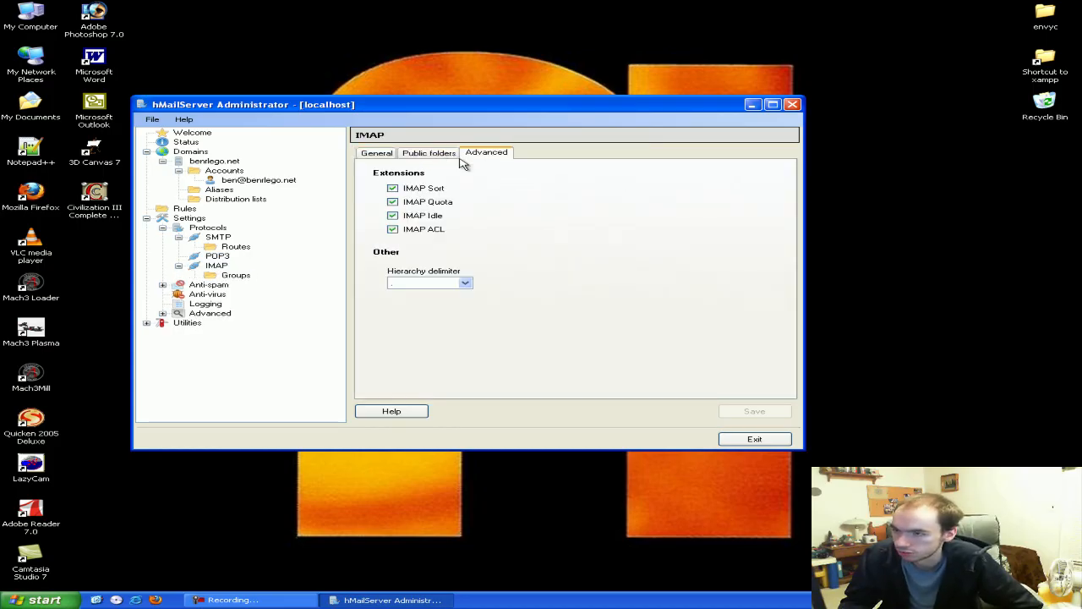
click(377, 154)
Open the My computer IP range under Advanced > IP Ranges
click(162, 313)
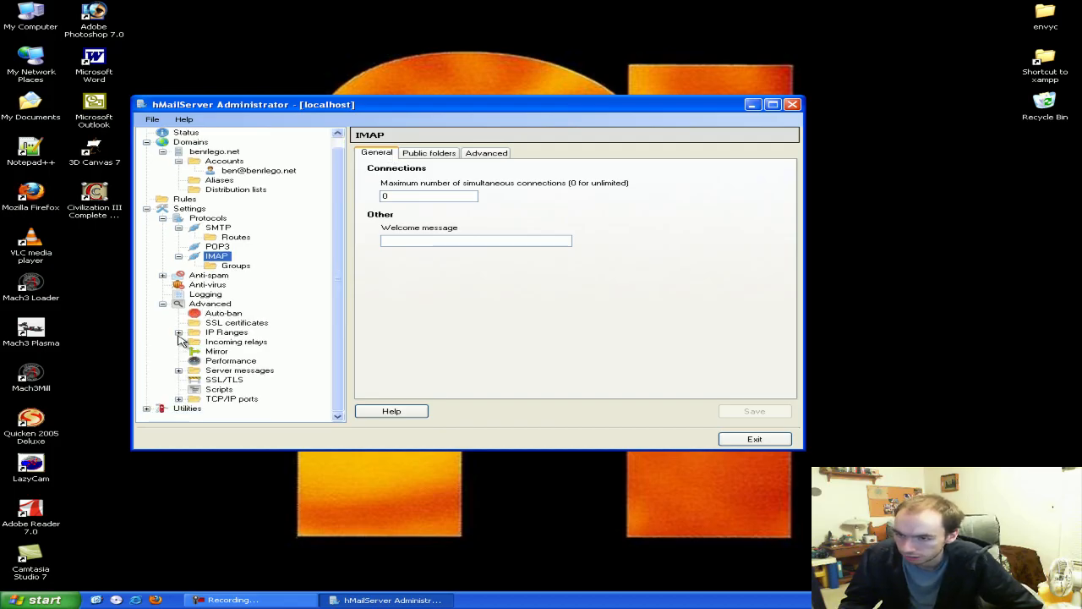
click(178, 332)
click(226, 334)
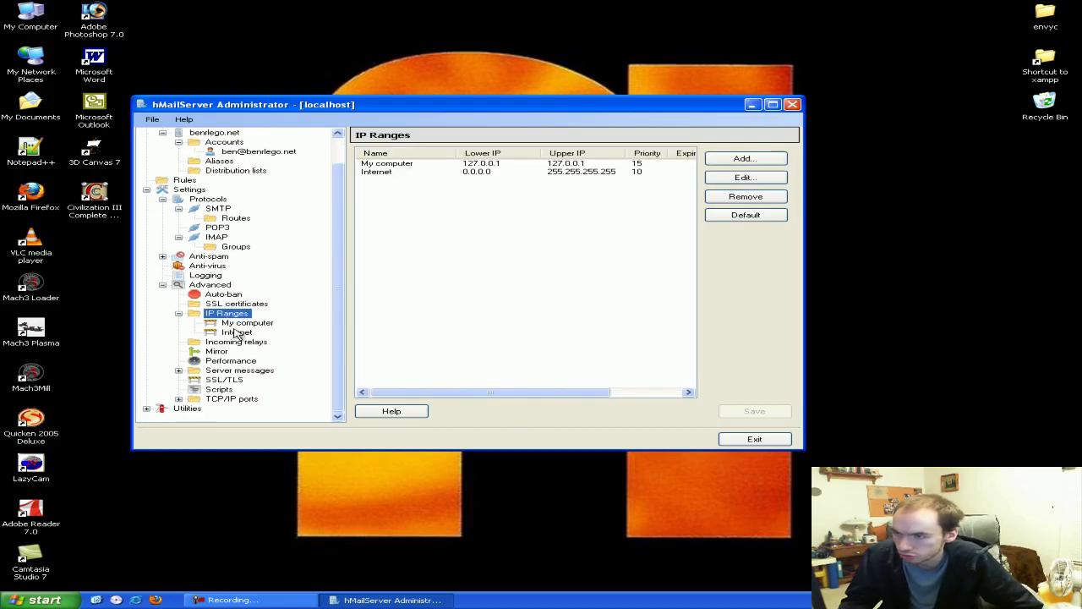
click(240, 324)
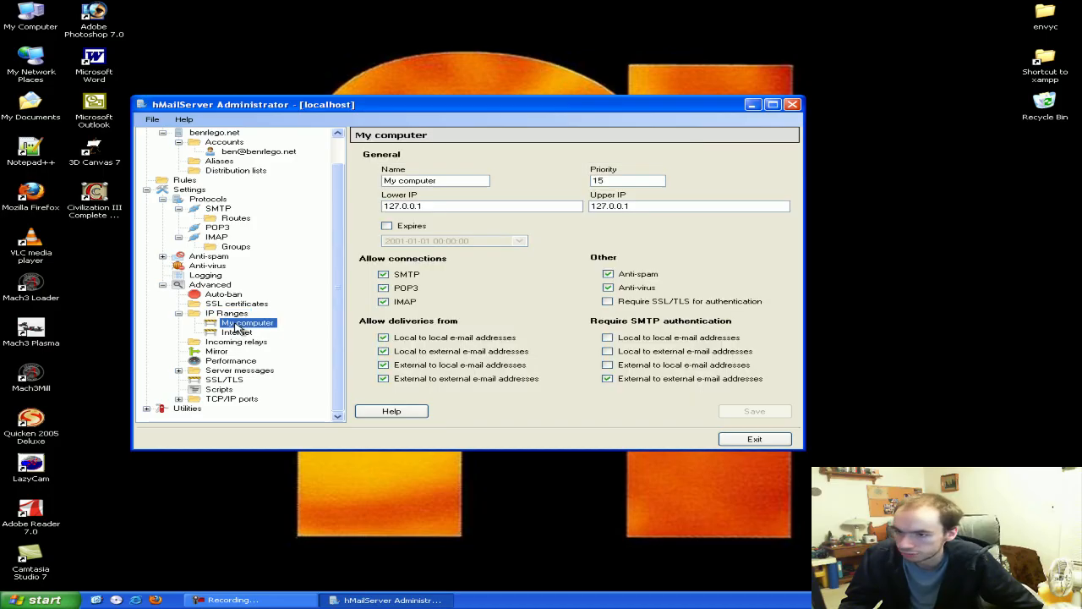
drag(440, 105, 434, 97)
Replace the range's lower IP 127.0.0.1 with 0.0.0.0
click(448, 174)
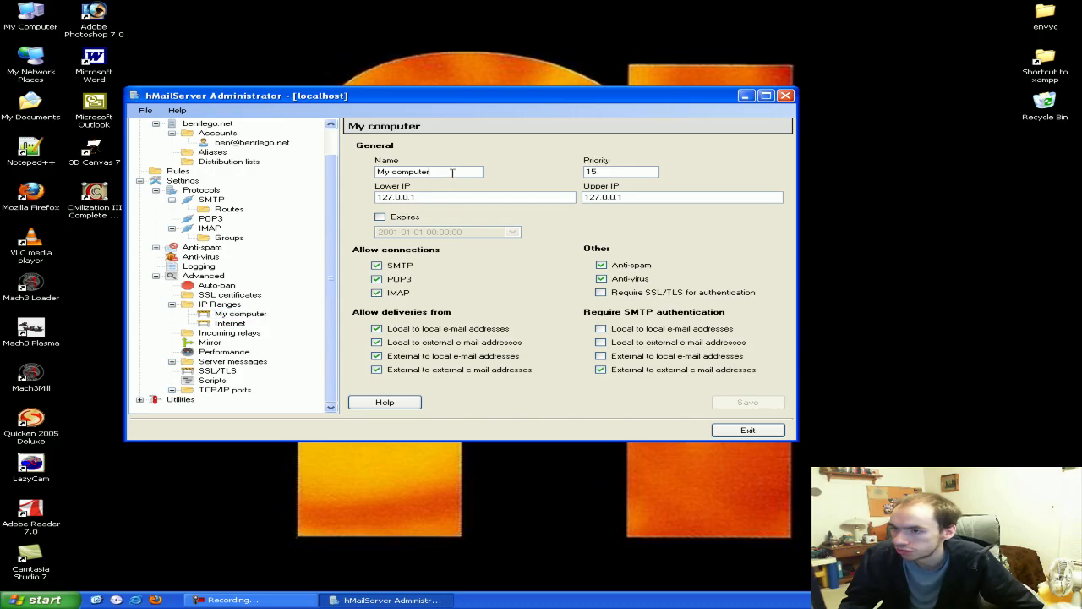
drag(433, 198, 392, 198)
click(465, 196)
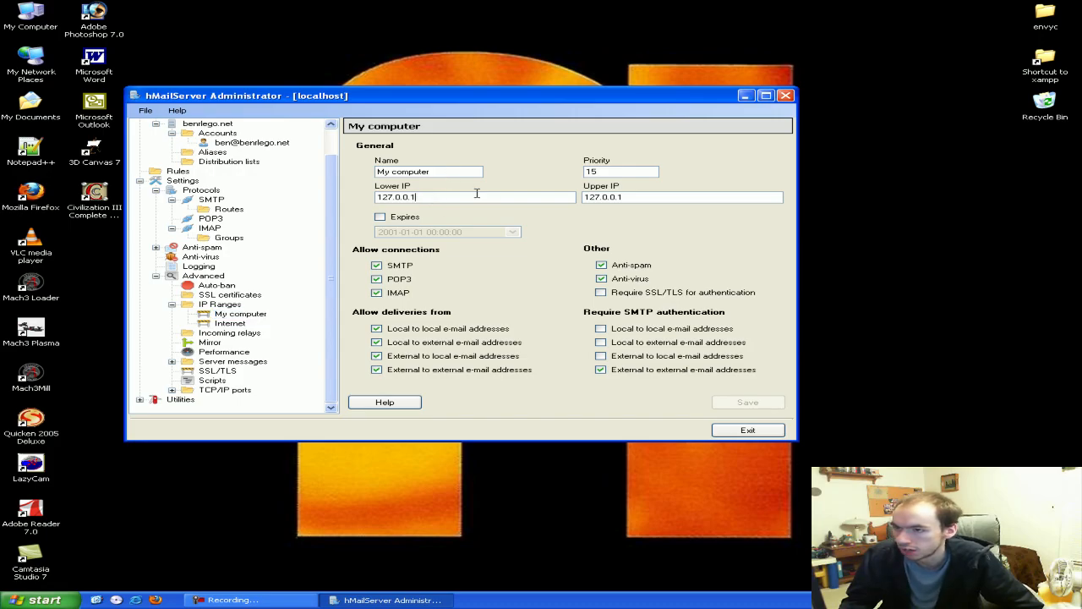
drag(649, 199, 590, 198)
click(447, 196)
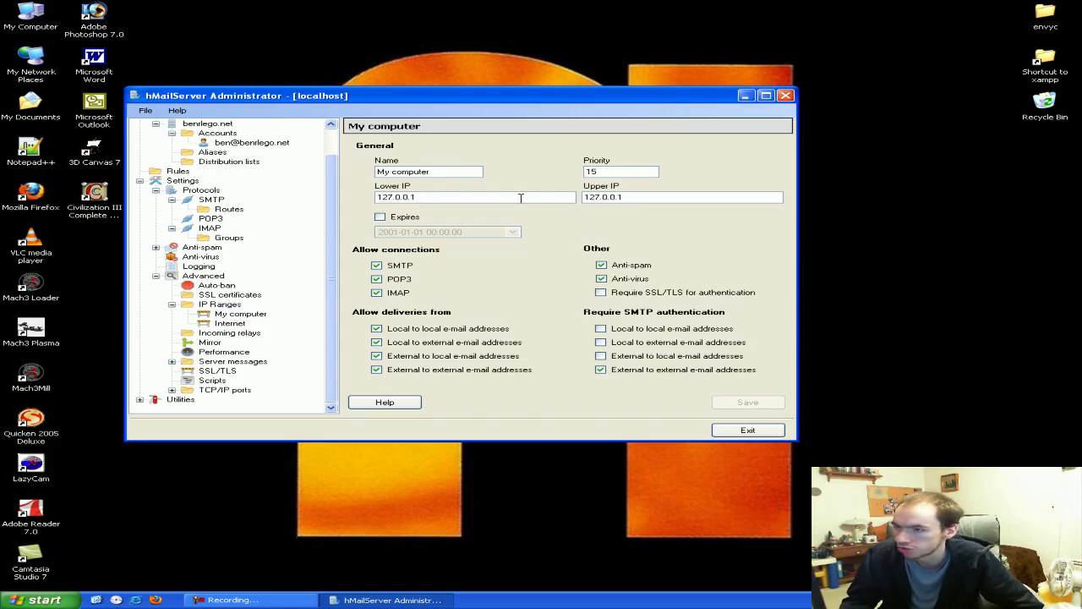
drag(502, 198, 225, 171)
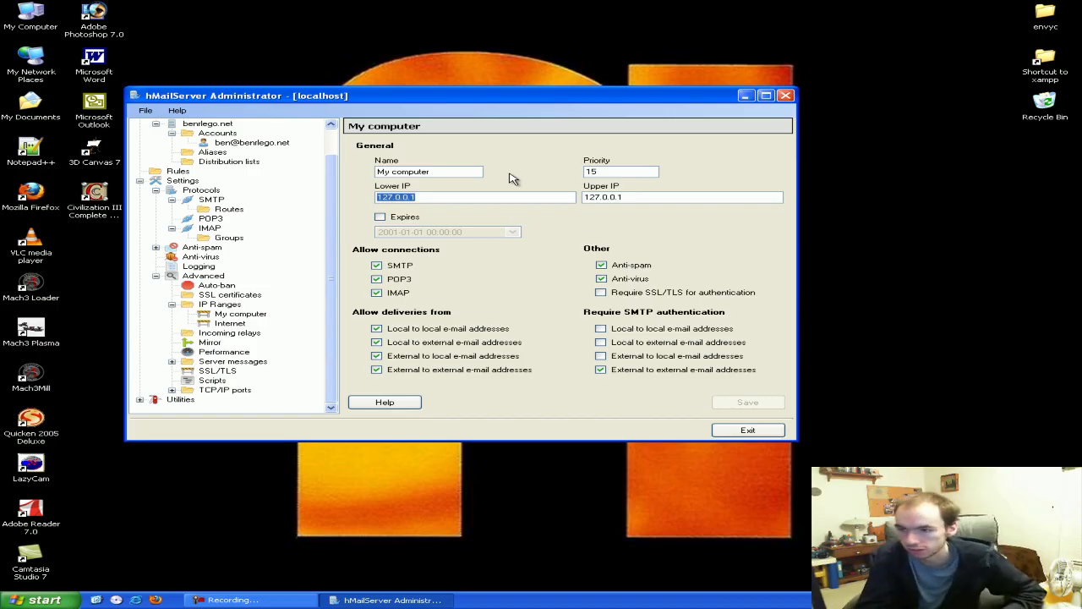
text(9)
key(BackSpace)
text(0.0)
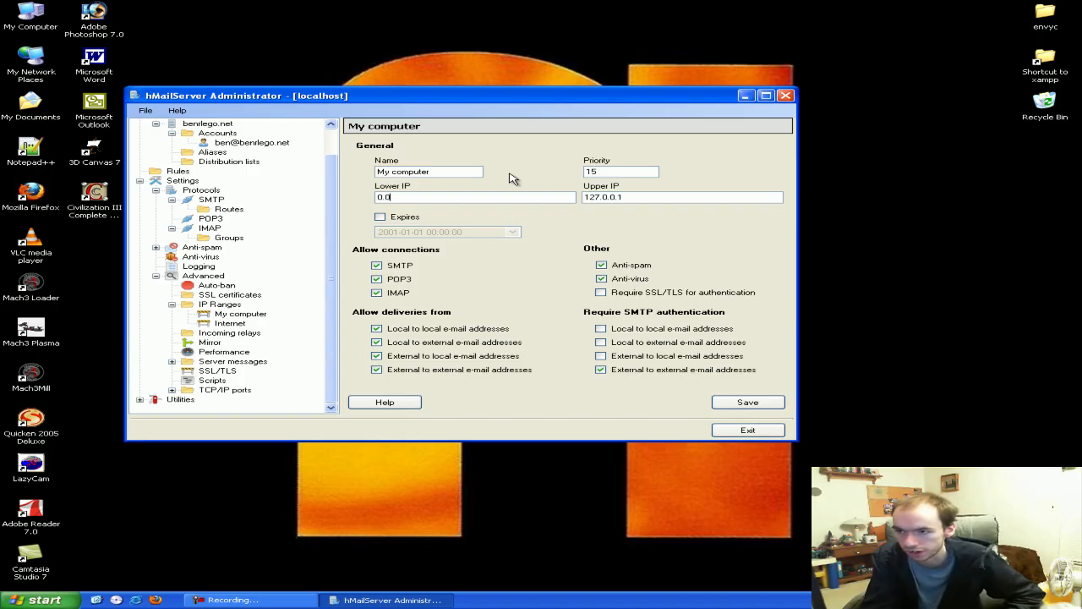
text(.0.0)
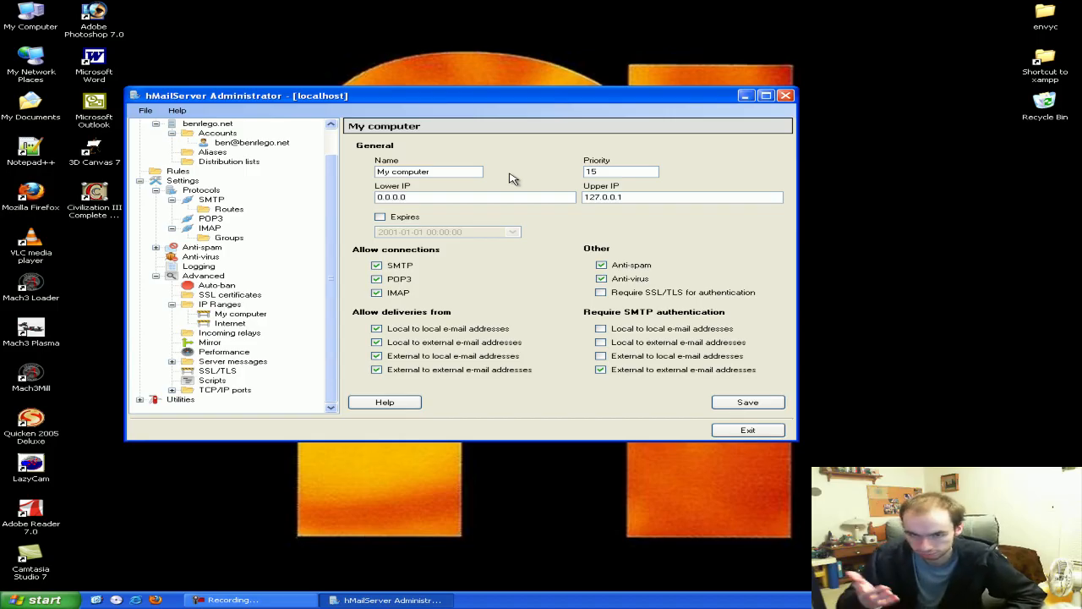
Set the upper IP to 255.255.255.255 and adjust the delivery and SMTP authentication boxes
double_click(652, 200)
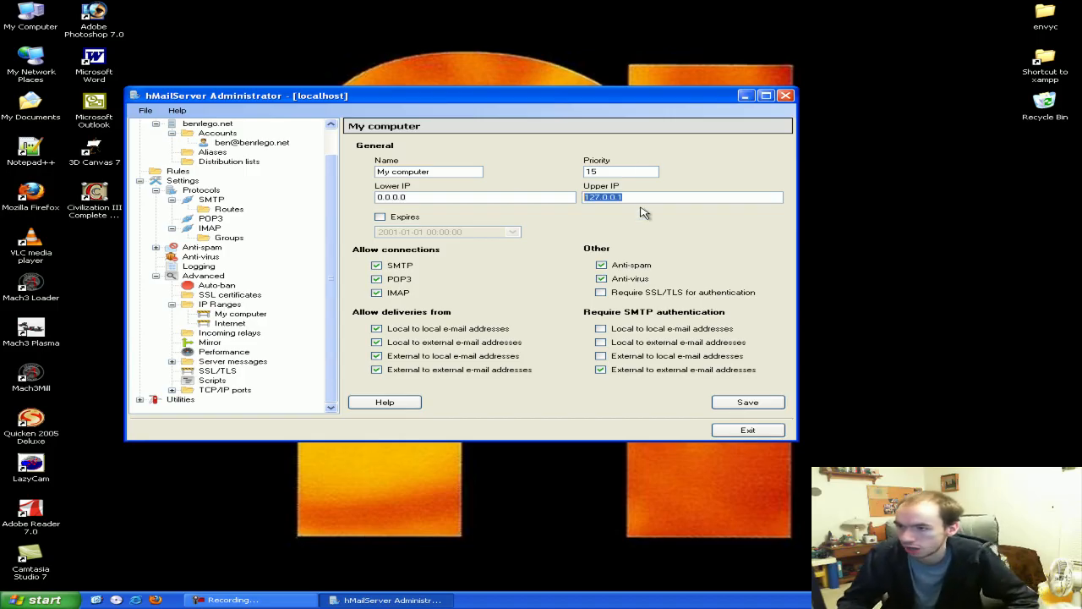
text(255.255.255.255)
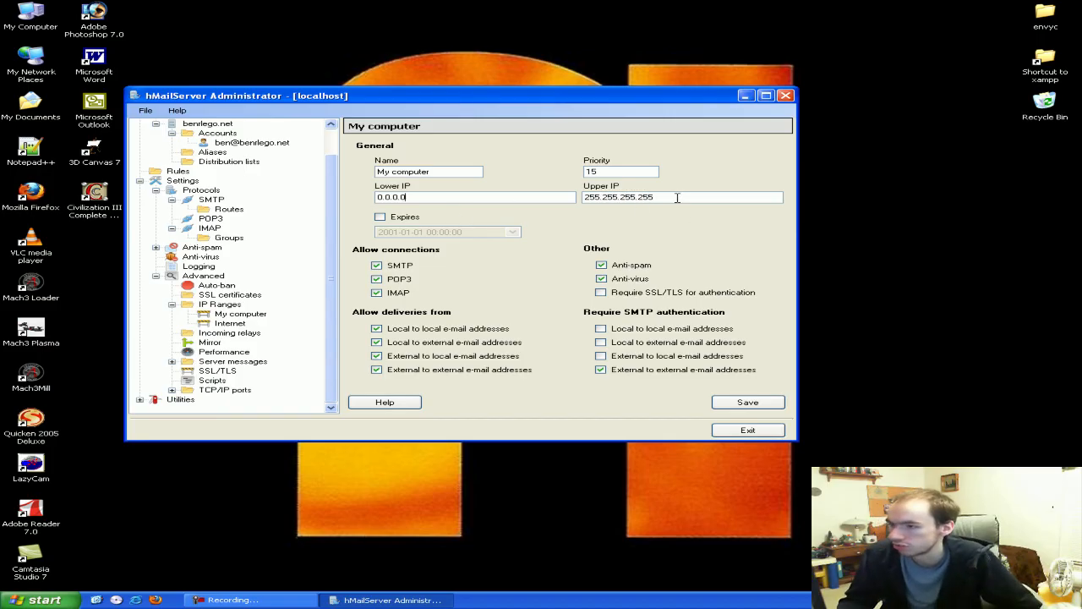
click(554, 194)
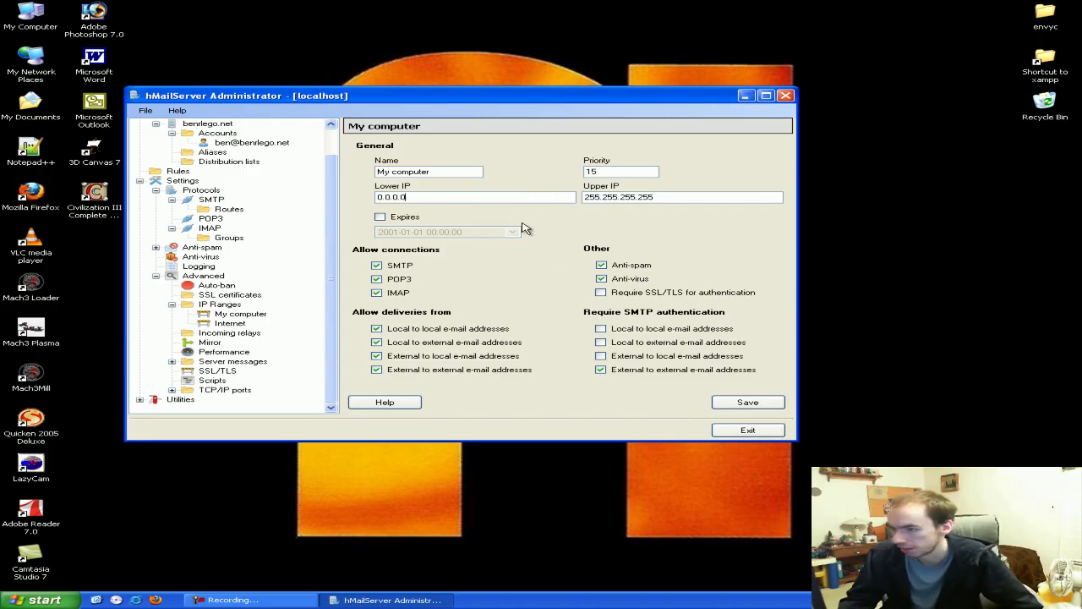
click(601, 369)
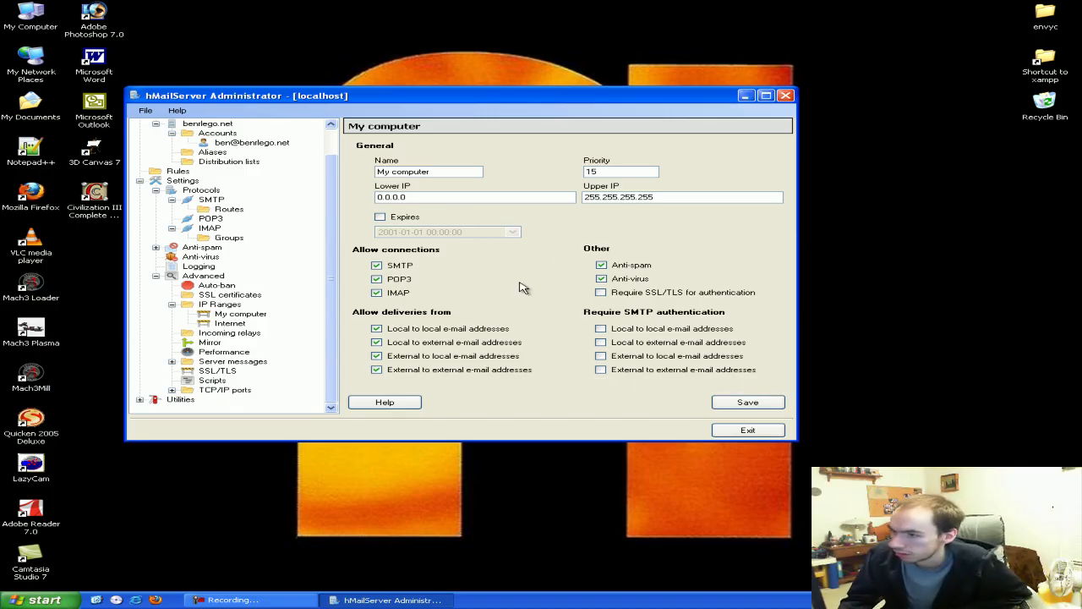
Save the My computer IP range and inspect the Internet range's IP addresses
click(728, 407)
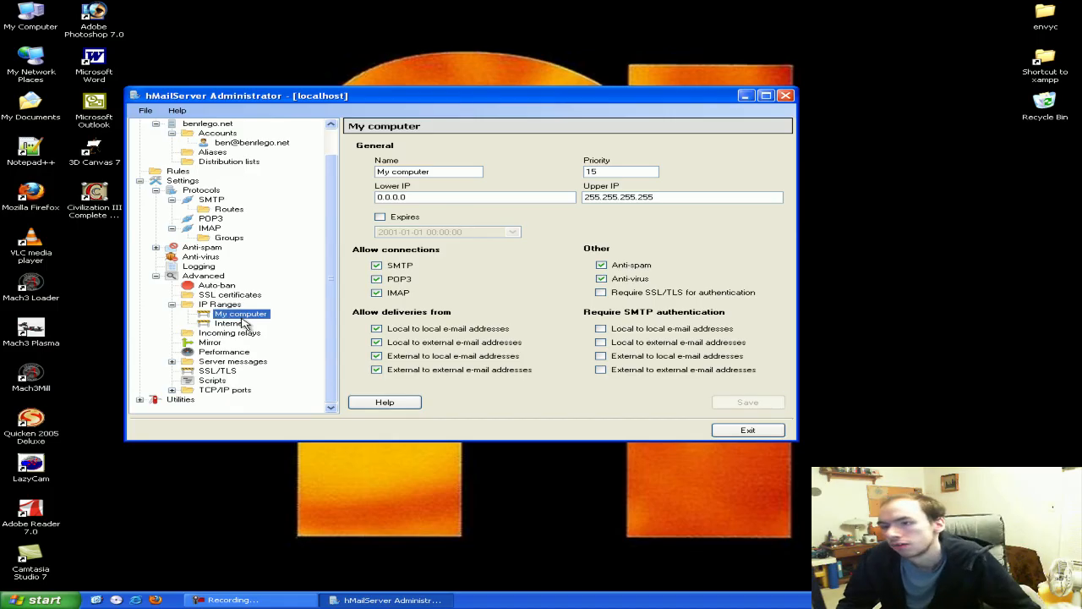
click(244, 326)
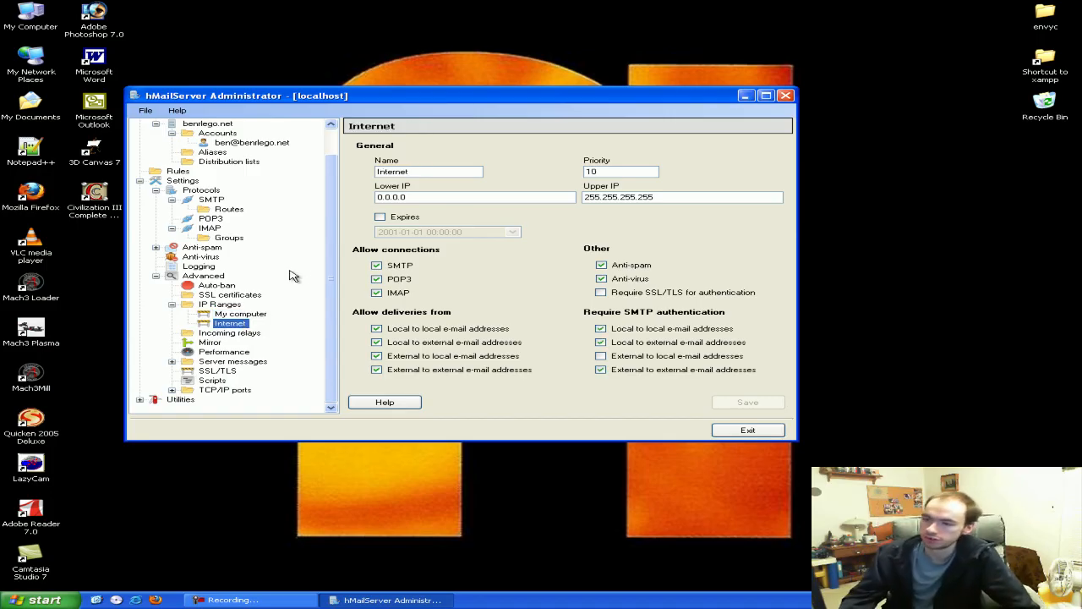
click(449, 196)
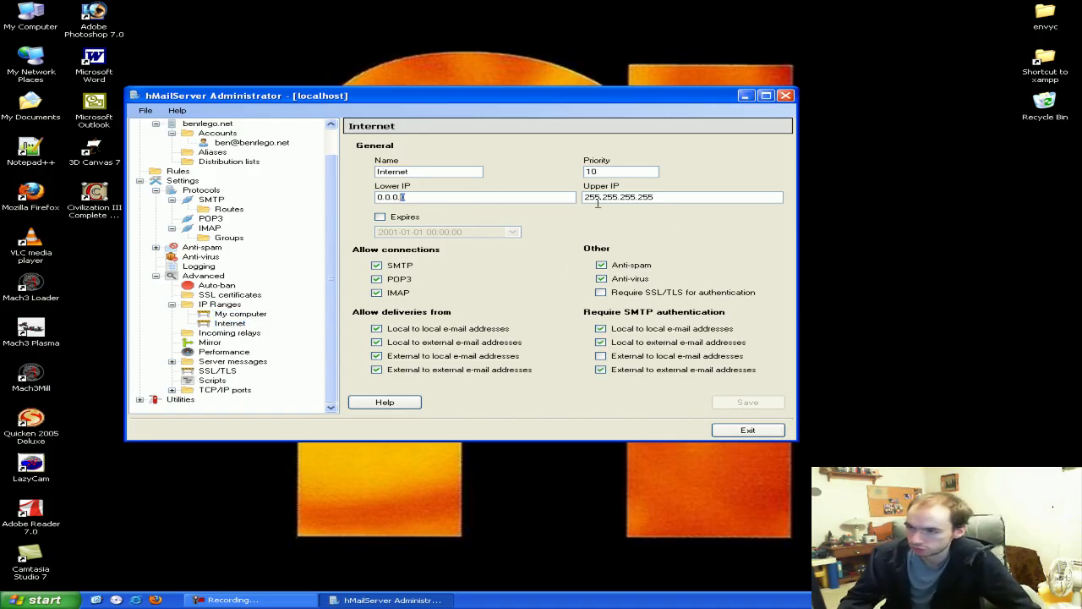
drag(681, 197, 487, 185)
click(450, 195)
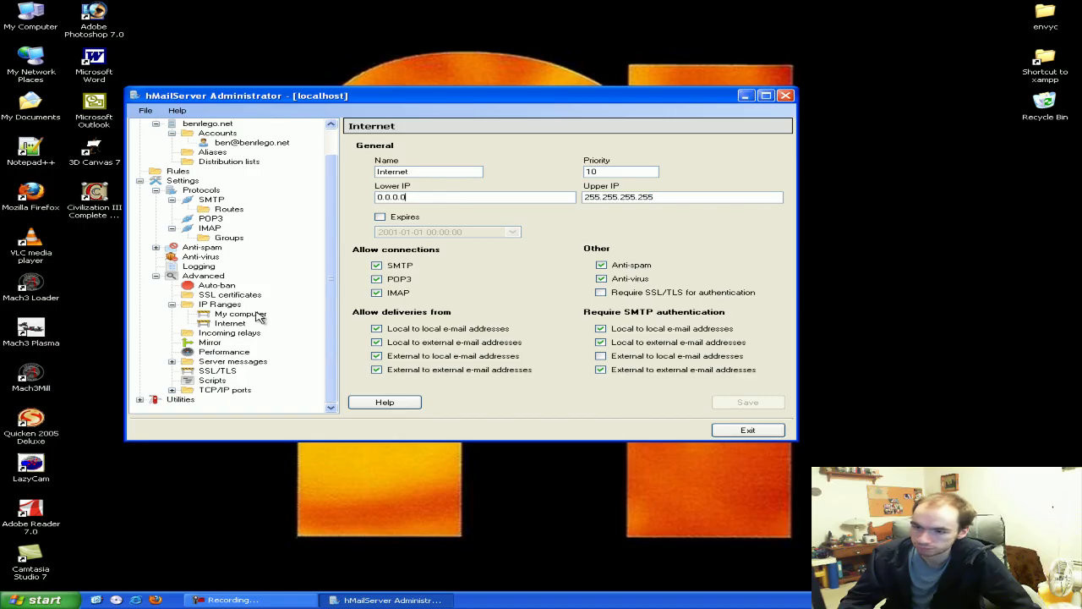
Review the TCP/IP port listeners 25, 110, 143 and 587, settling on port 25 SMTP
click(214, 390)
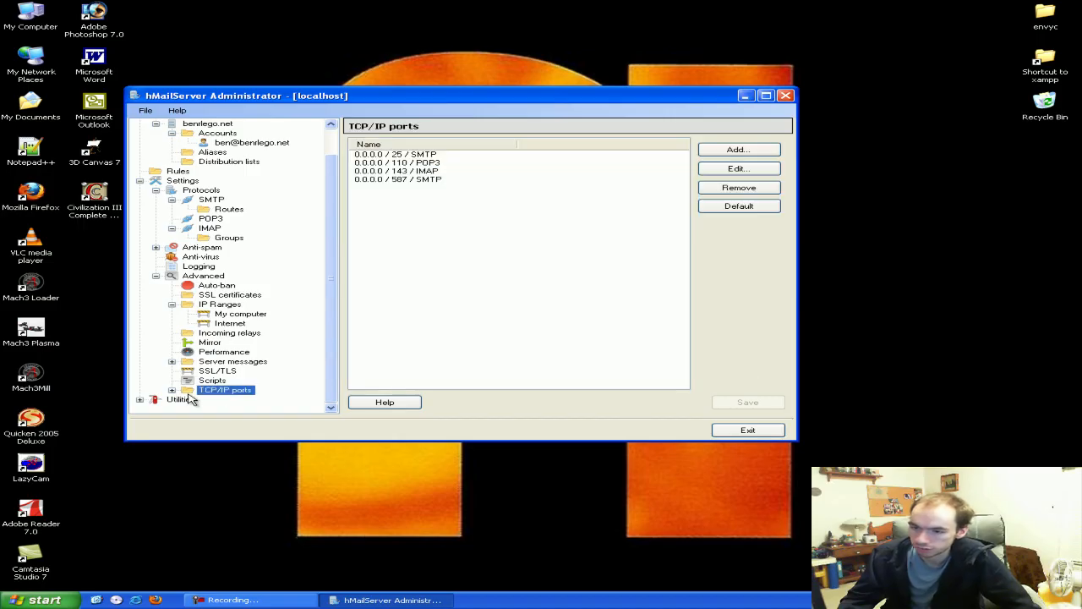
click(334, 354)
click(273, 362)
click(262, 370)
click(259, 362)
click(258, 380)
click(258, 371)
click(259, 390)
click(258, 361)
click(250, 352)
click(256, 362)
click(373, 214)
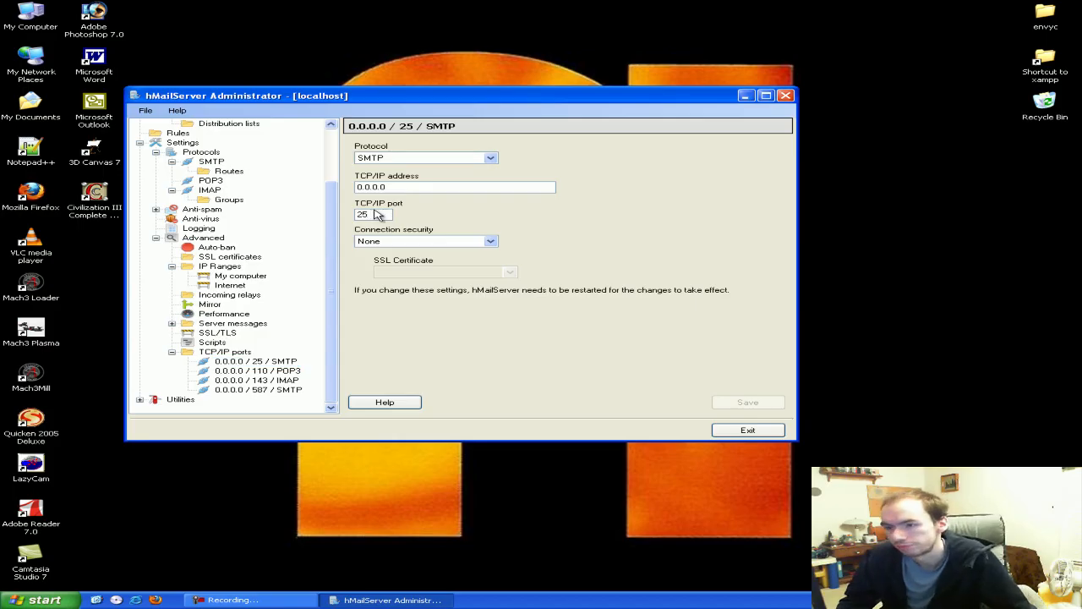
double_click(372, 213)
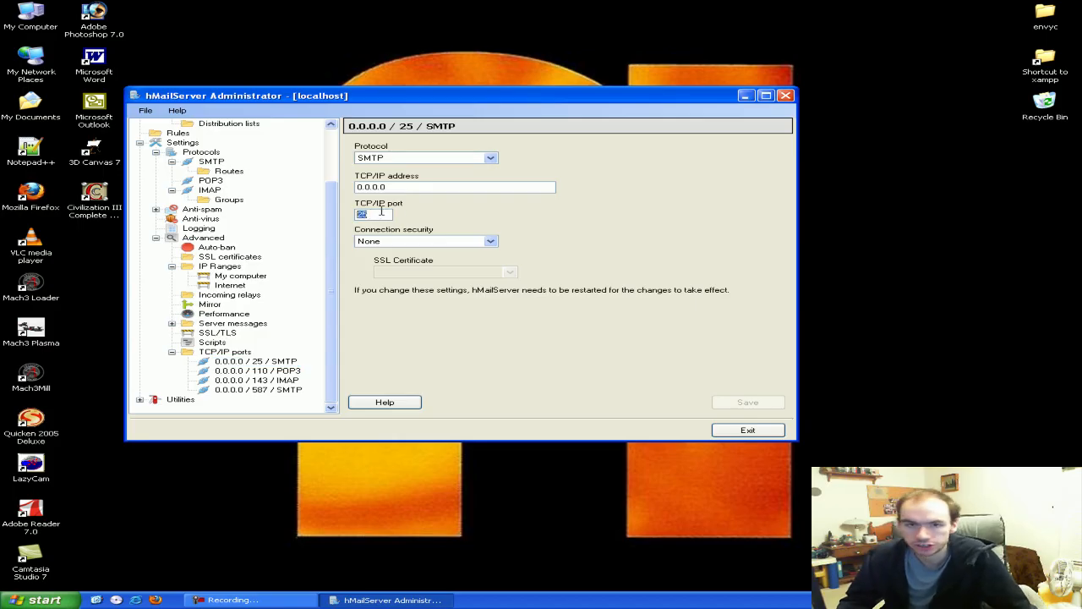
click(377, 215)
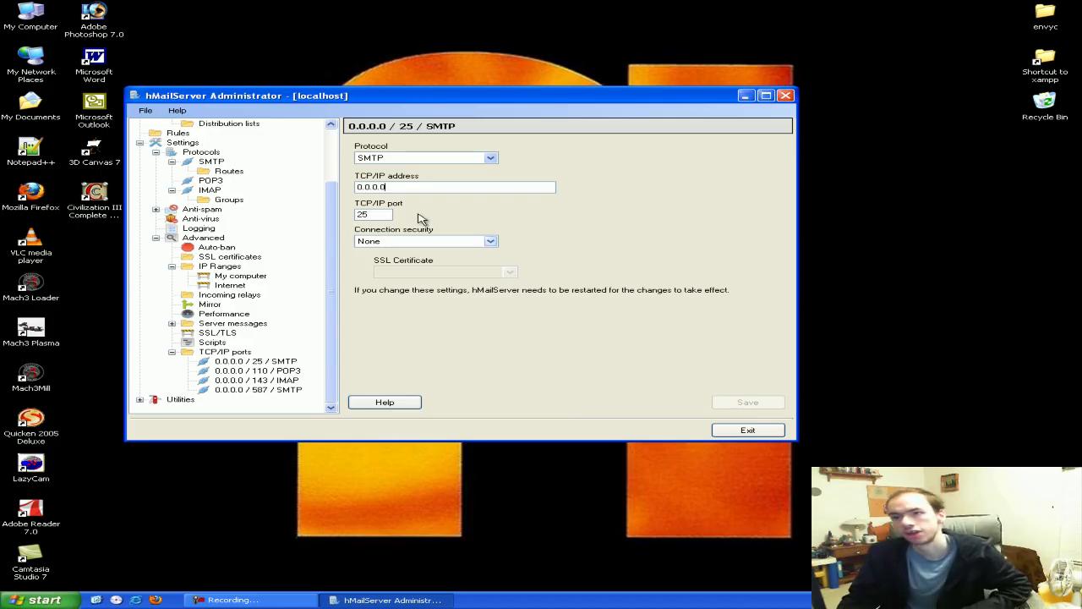
click(411, 187)
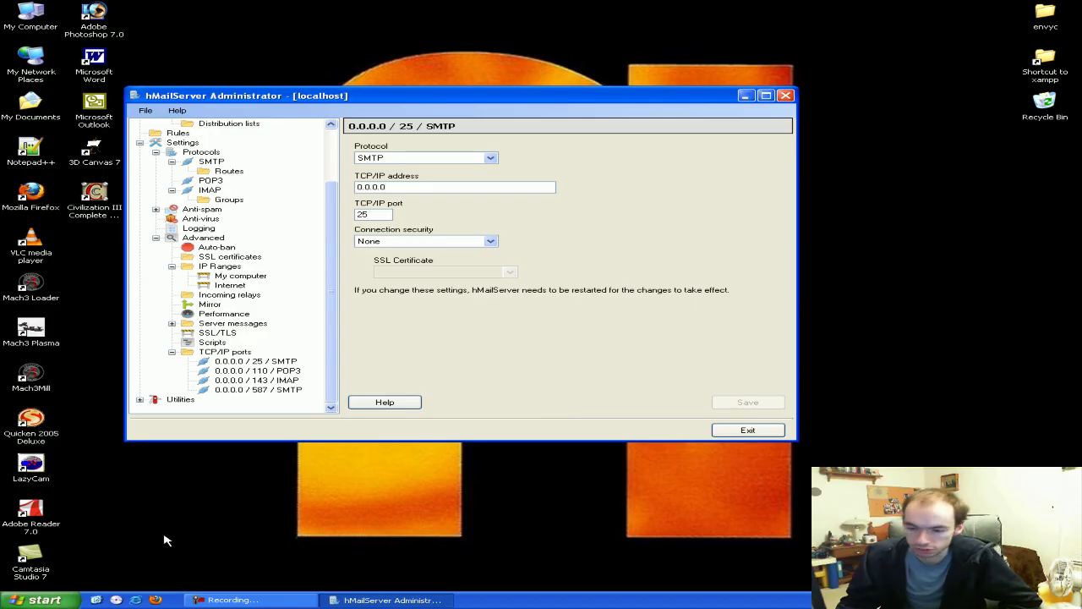
click(34, 599)
mouse_move(51, 565)
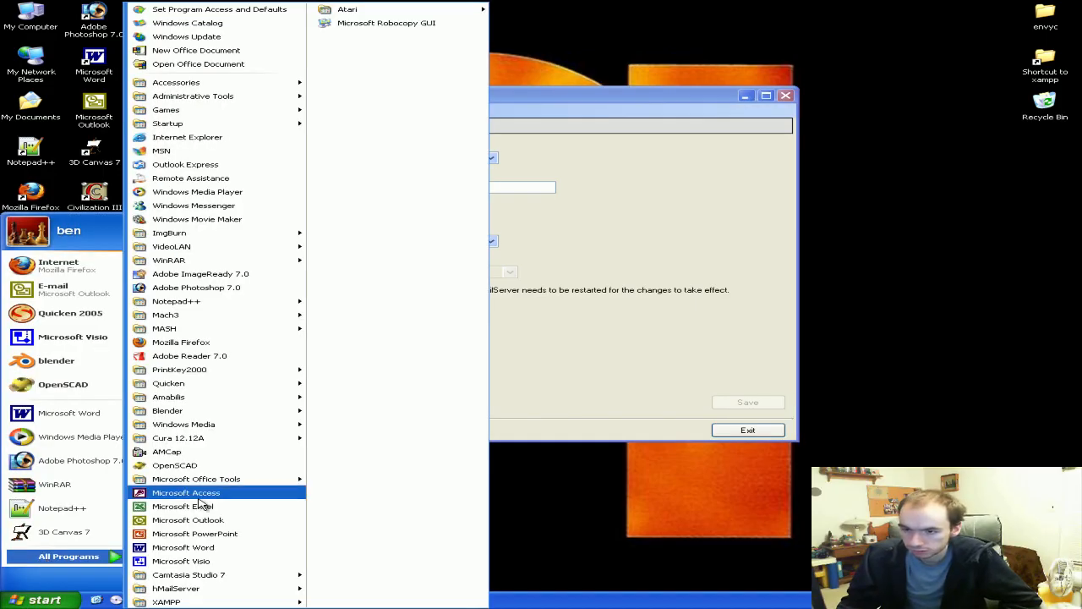
mouse_move(273, 82)
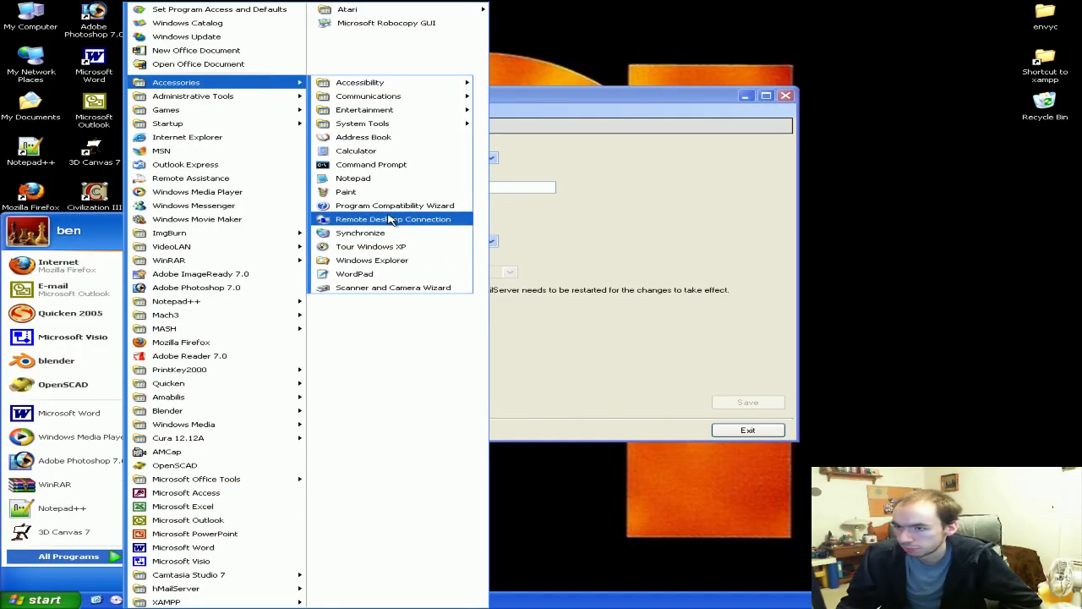
click(370, 166)
text(ipconfig)
key(Return)
drag(371, 100, 468, 170)
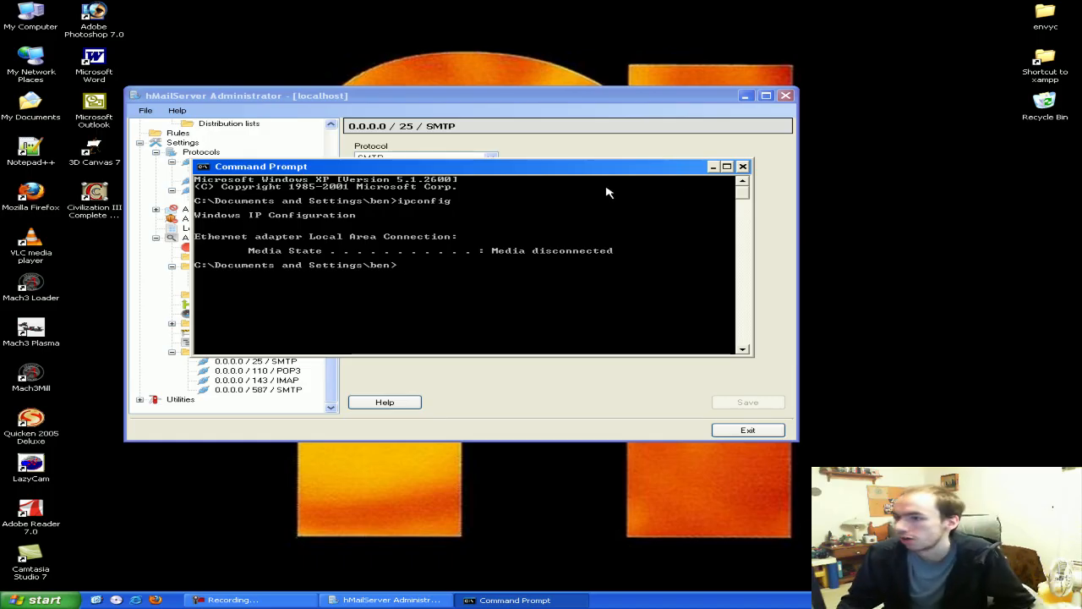
click(744, 166)
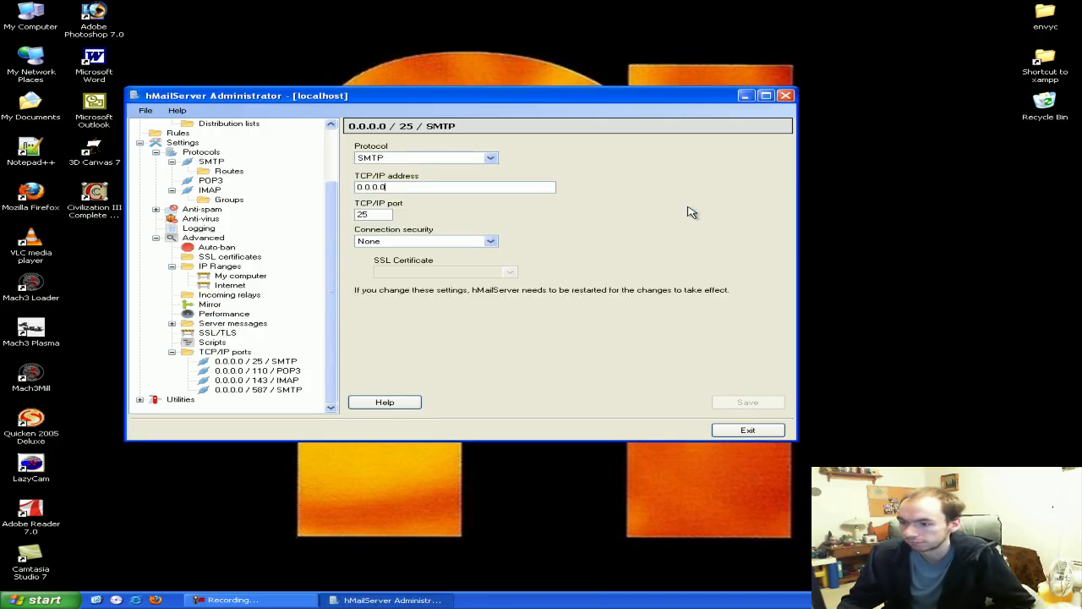
click(44, 600)
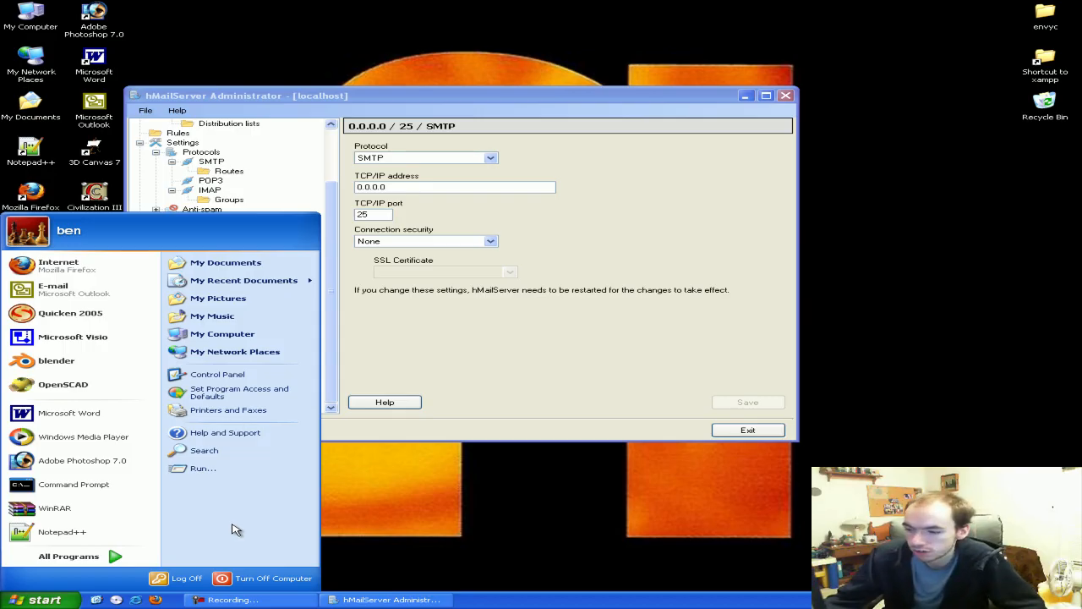
right_click(218, 340)
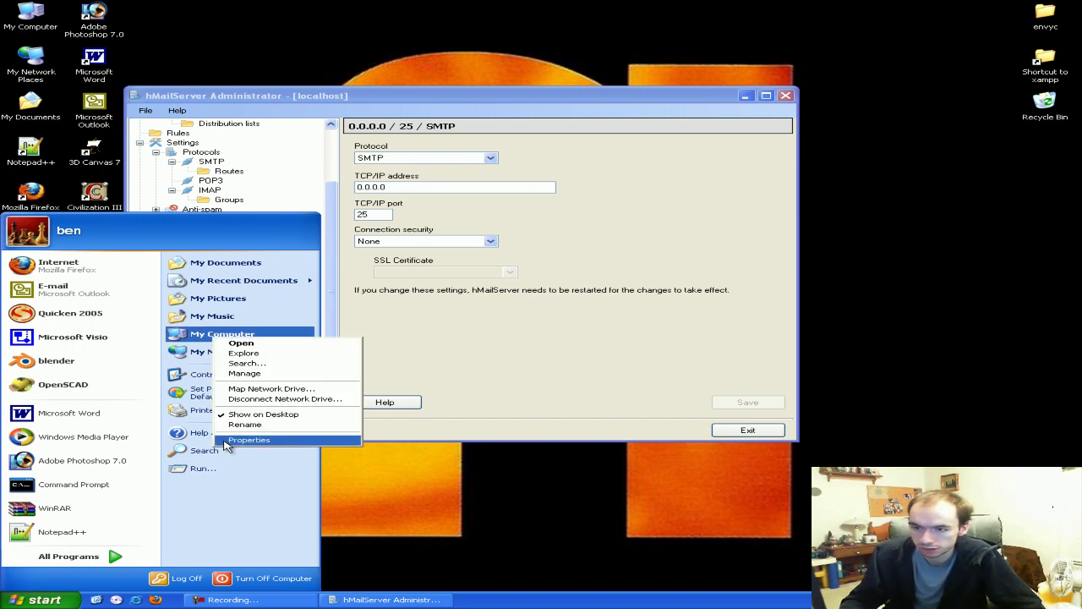
click(248, 440)
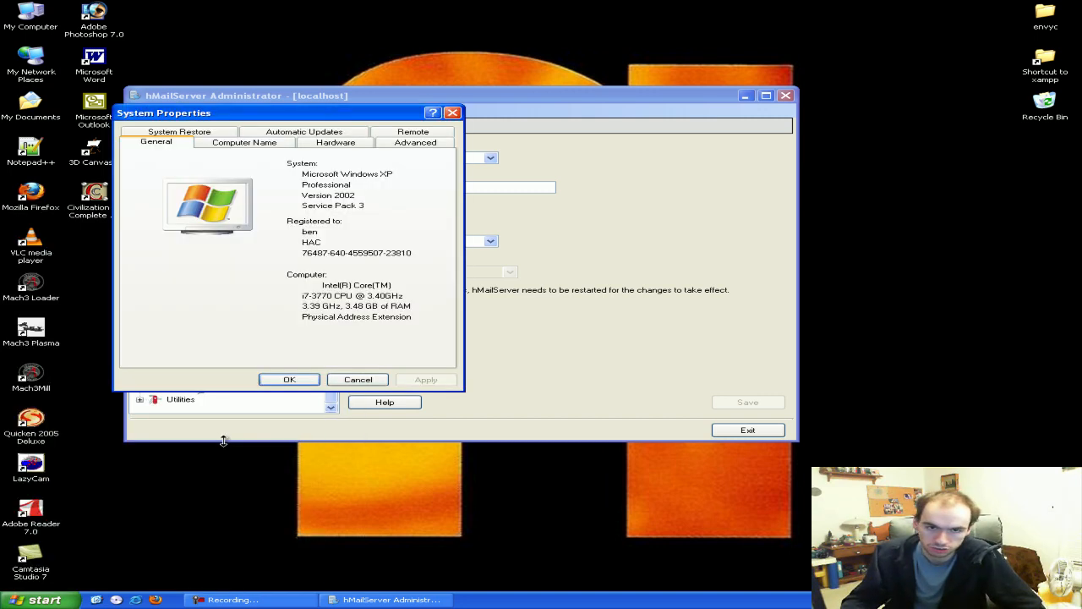
click(411, 144)
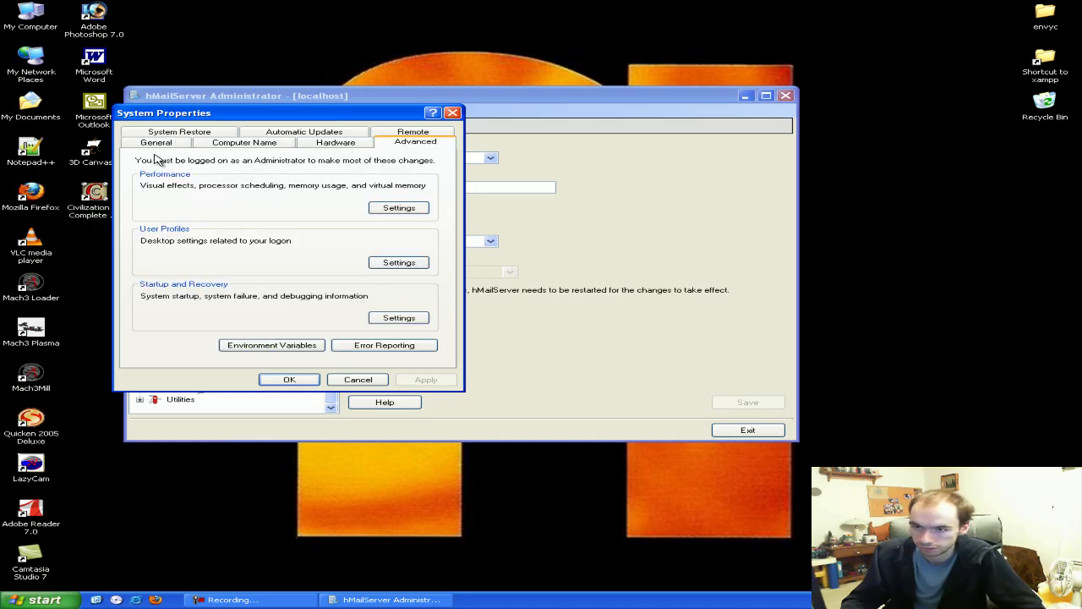
click(306, 145)
click(326, 211)
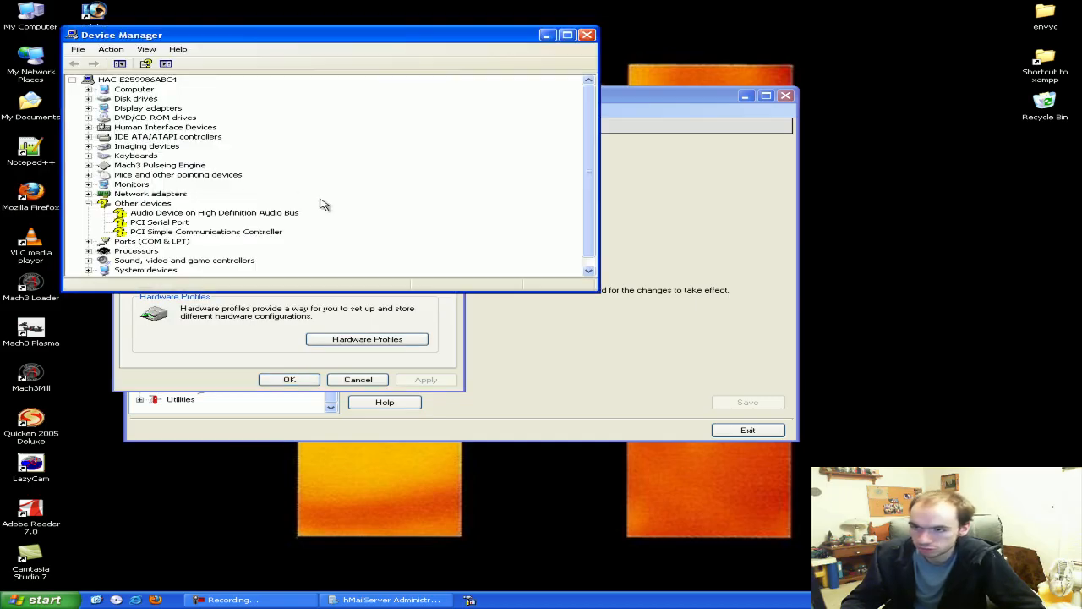
drag(144, 48, 188, 91)
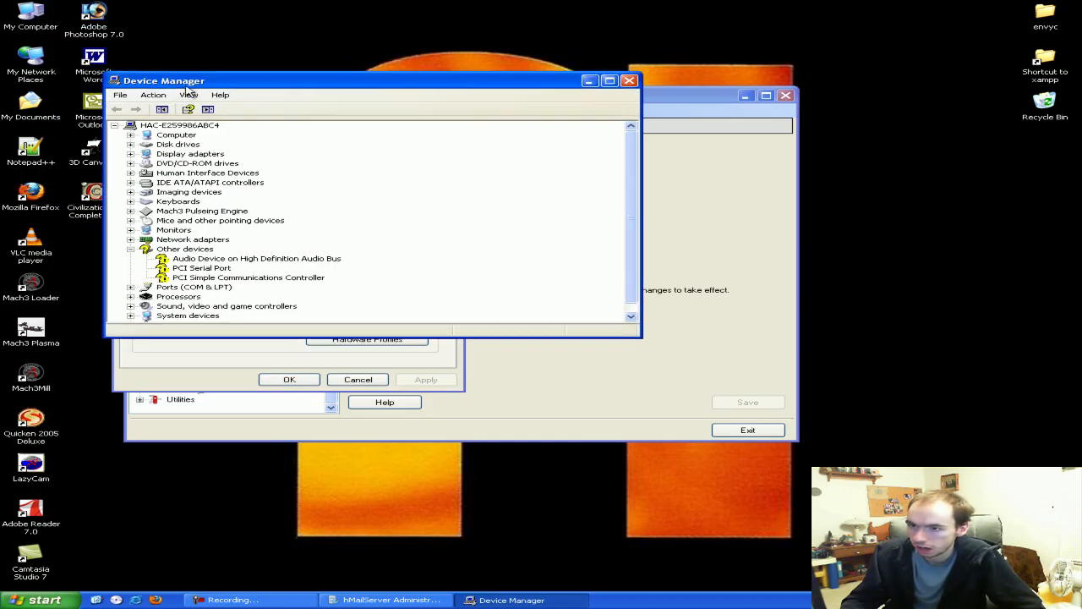
click(185, 241)
click(149, 96)
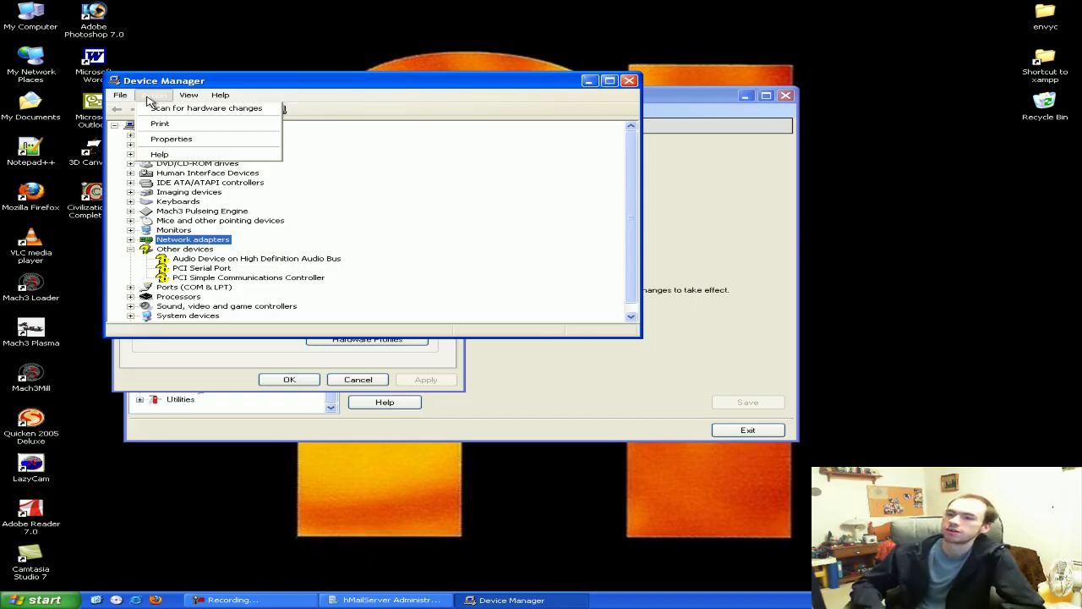
click(189, 94)
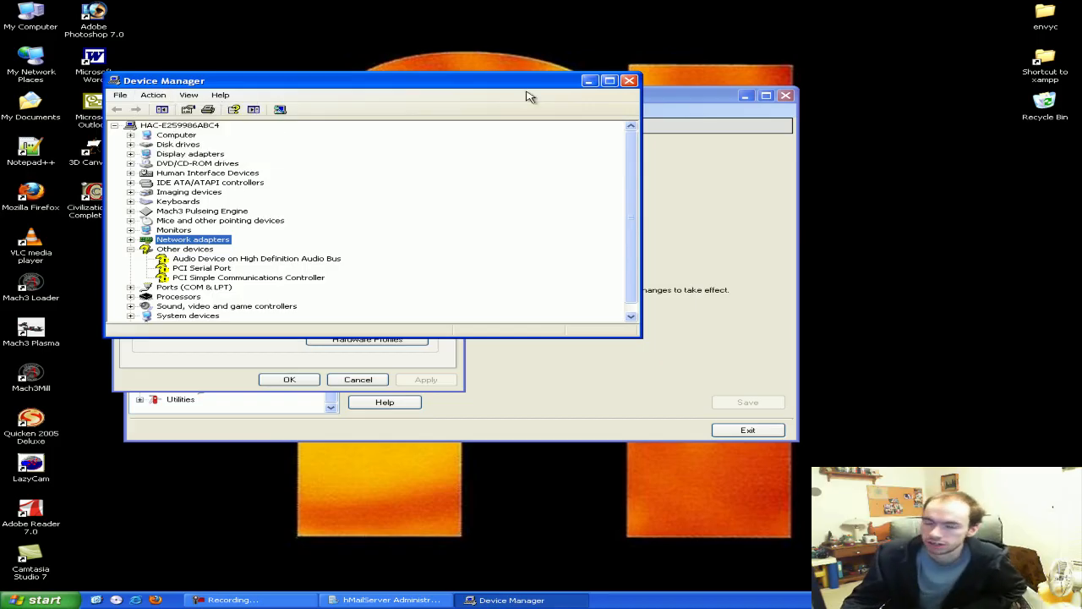
click(629, 80)
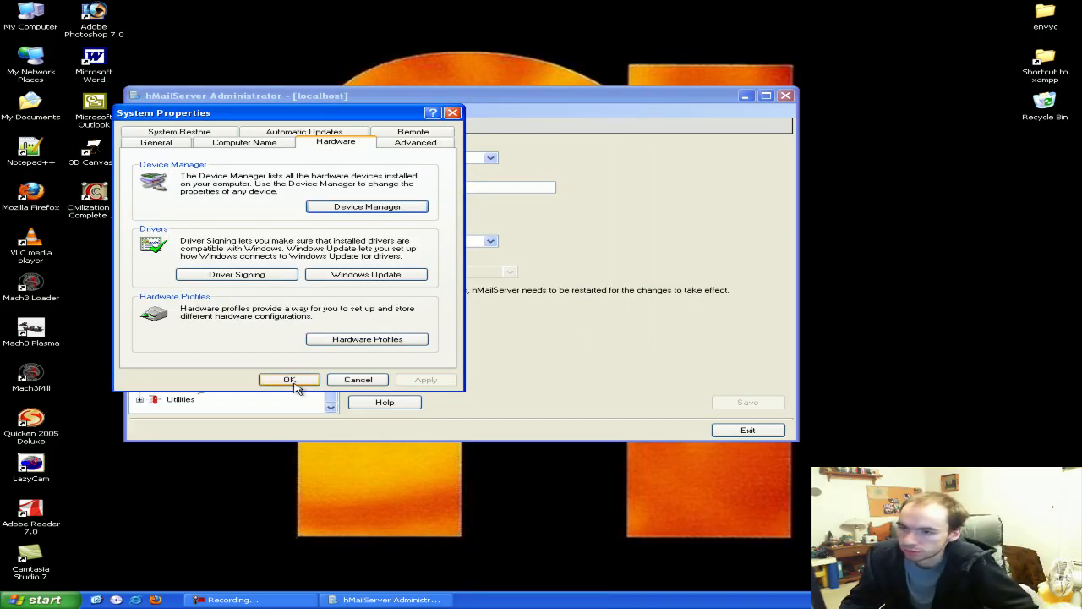
click(163, 143)
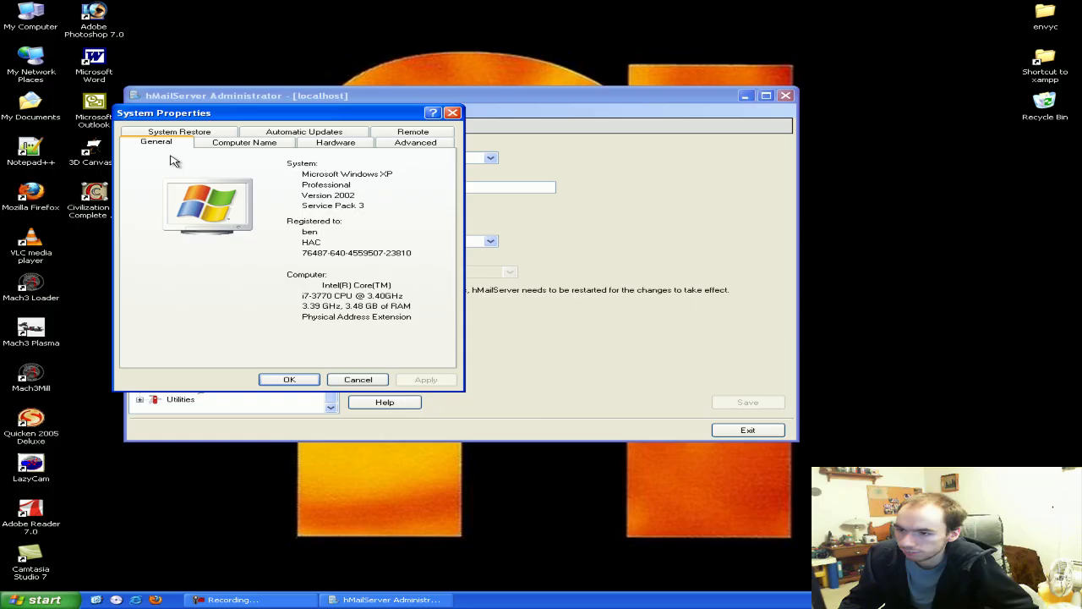
click(289, 380)
key(super)
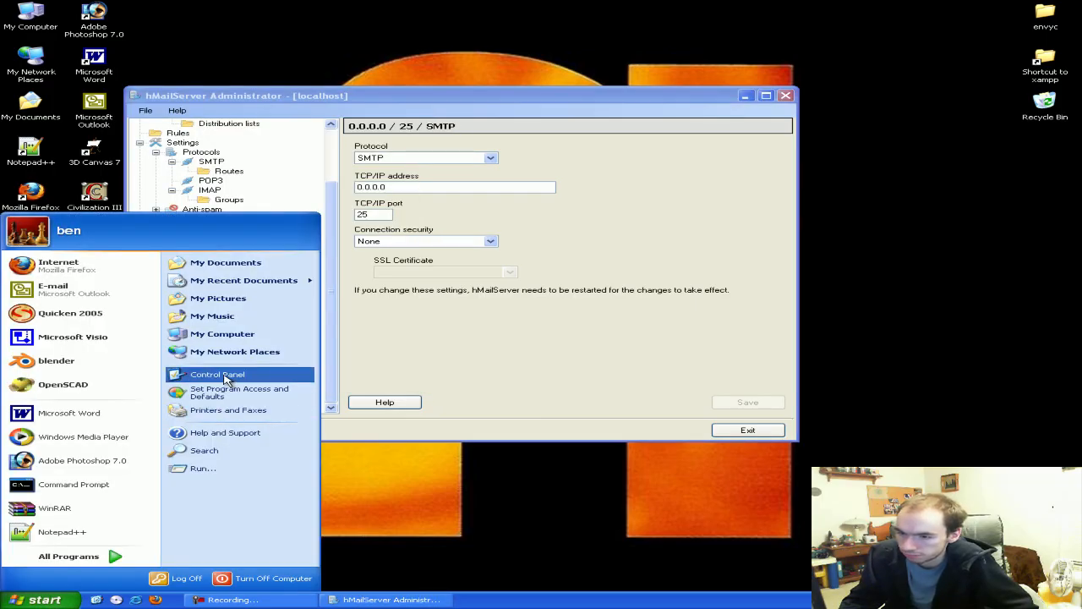
Start Add Hardware from Control Panel, confirming the hardware is connected and adding a new device
click(228, 377)
double_click(477, 255)
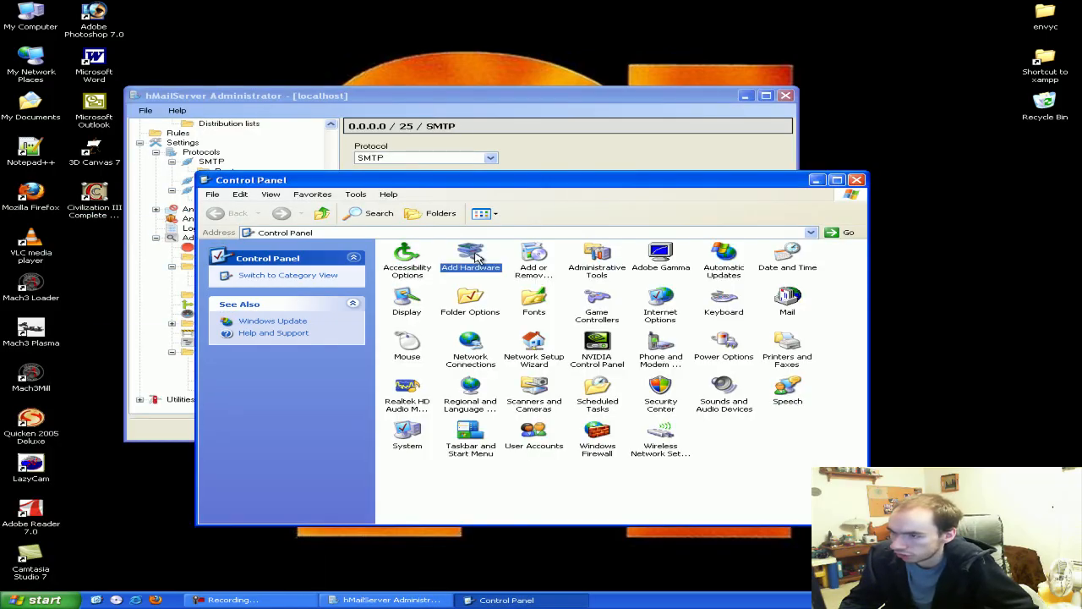
click(401, 304)
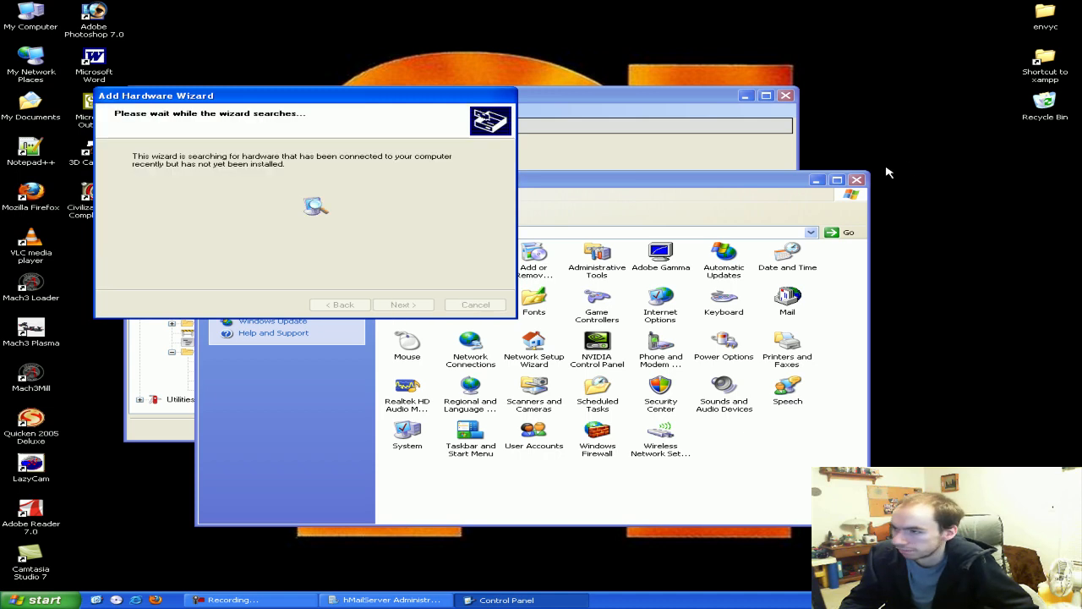
click(817, 180)
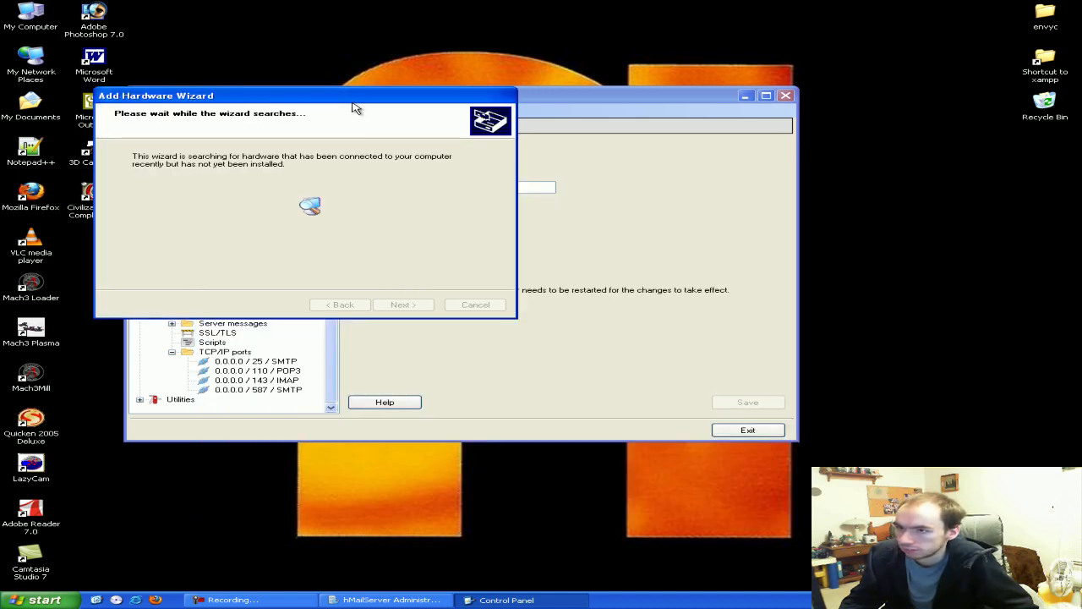
drag(355, 101, 534, 168)
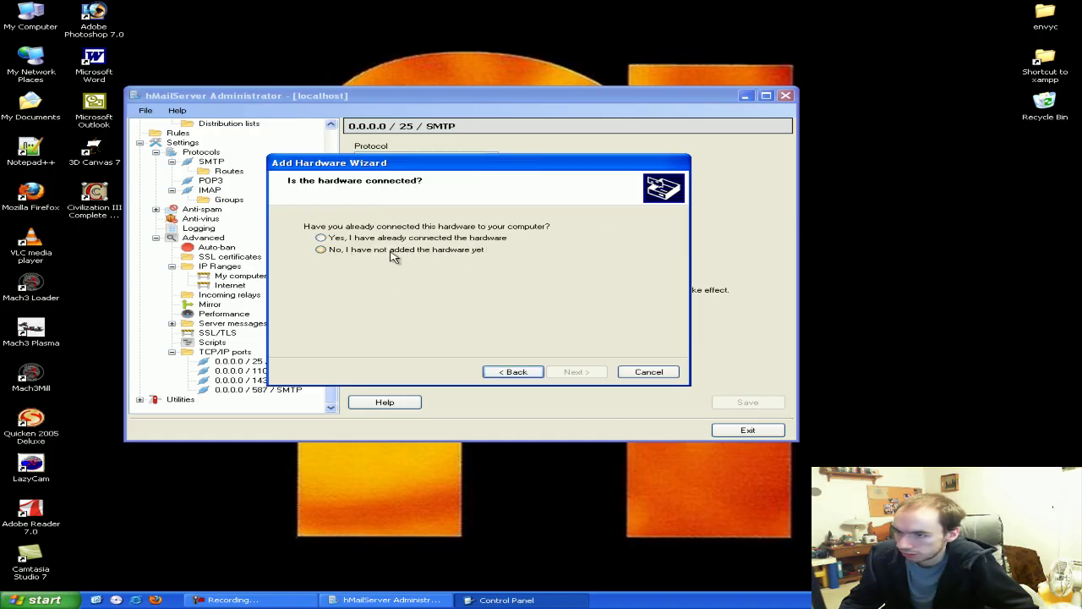
click(392, 240)
click(566, 372)
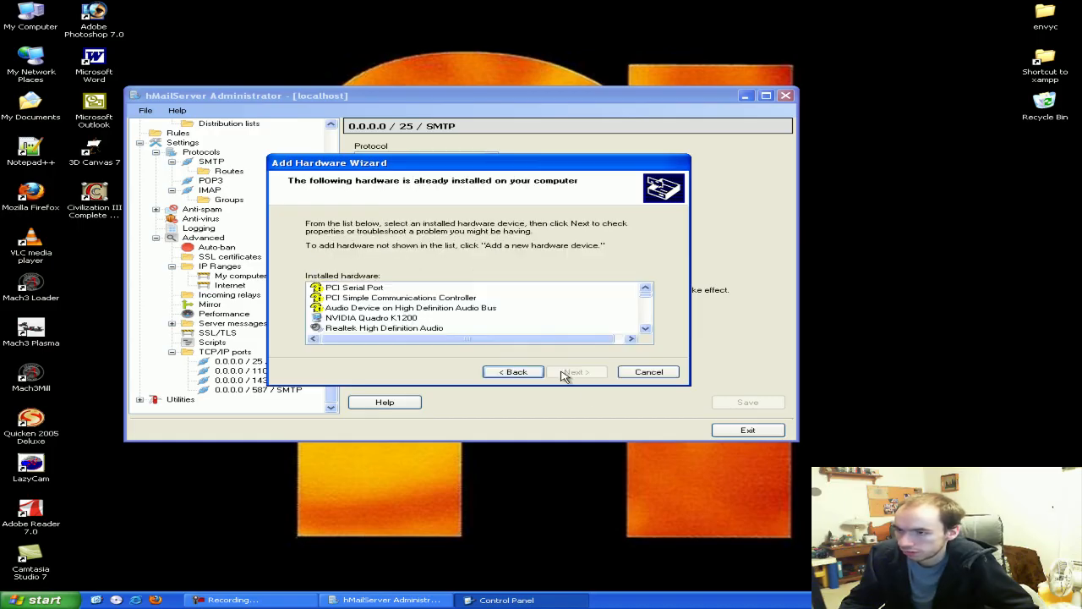
drag(646, 297, 651, 338)
click(405, 329)
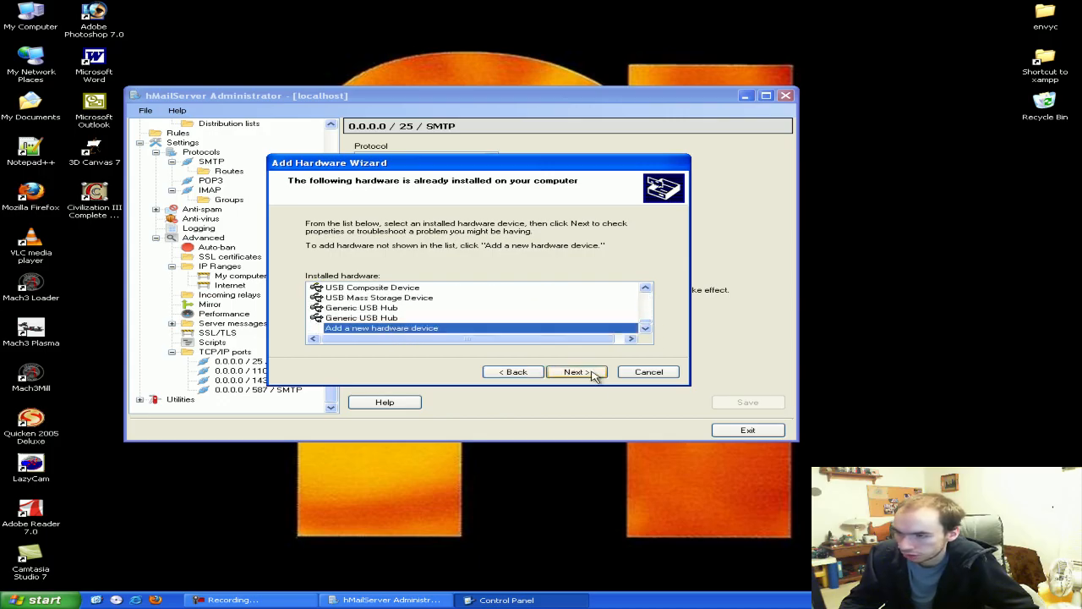
click(589, 375)
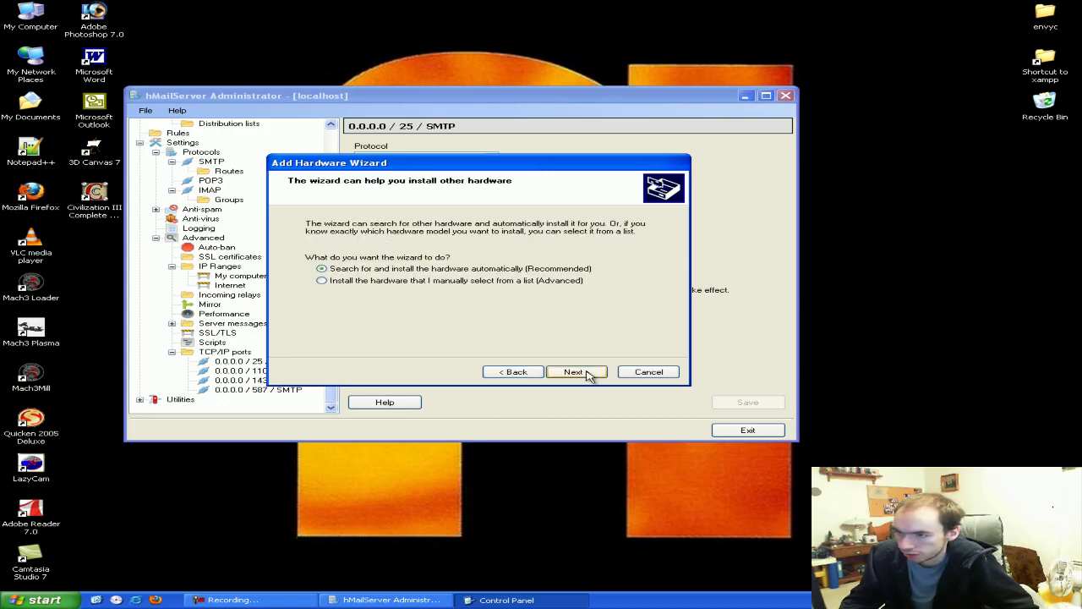
Choose manual hardware selection and pick Network adapters as the type
click(448, 281)
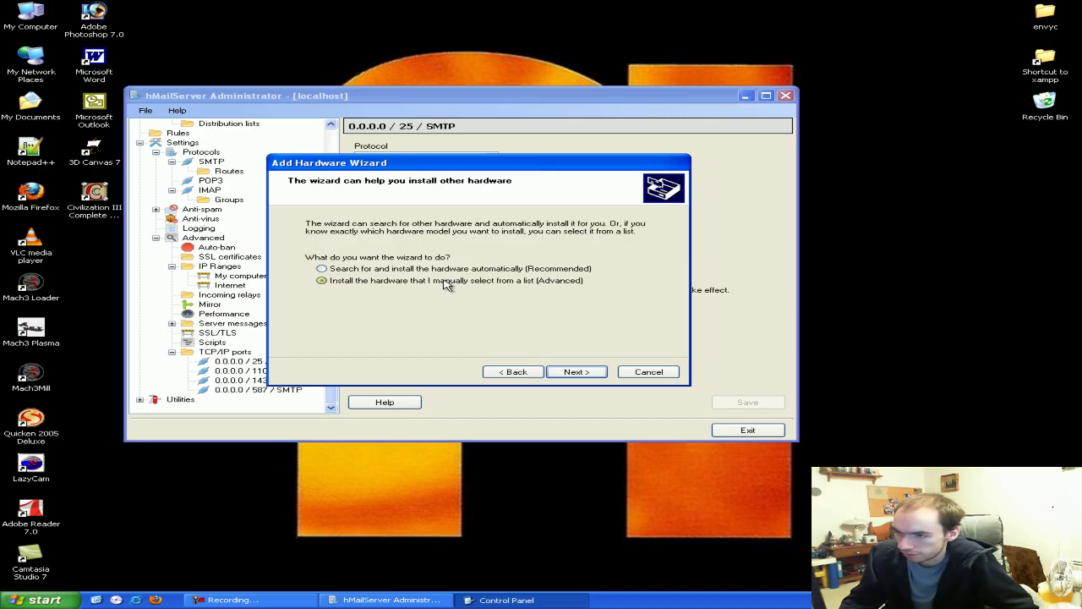
click(571, 373)
scroll(647, 300, down, 1)
scroll(646, 300, down, 2)
click(391, 281)
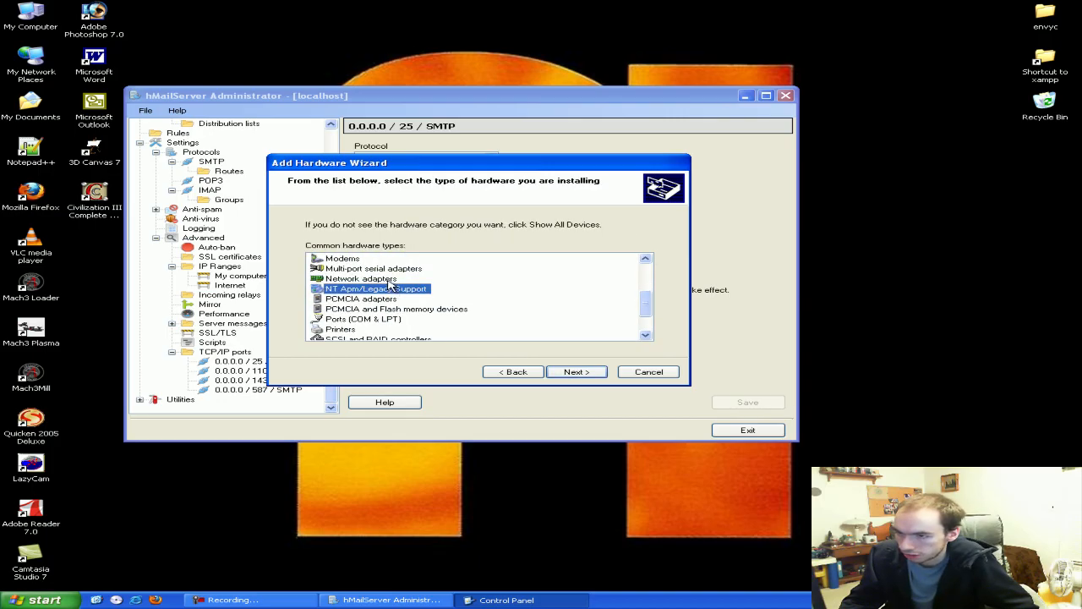
click(568, 369)
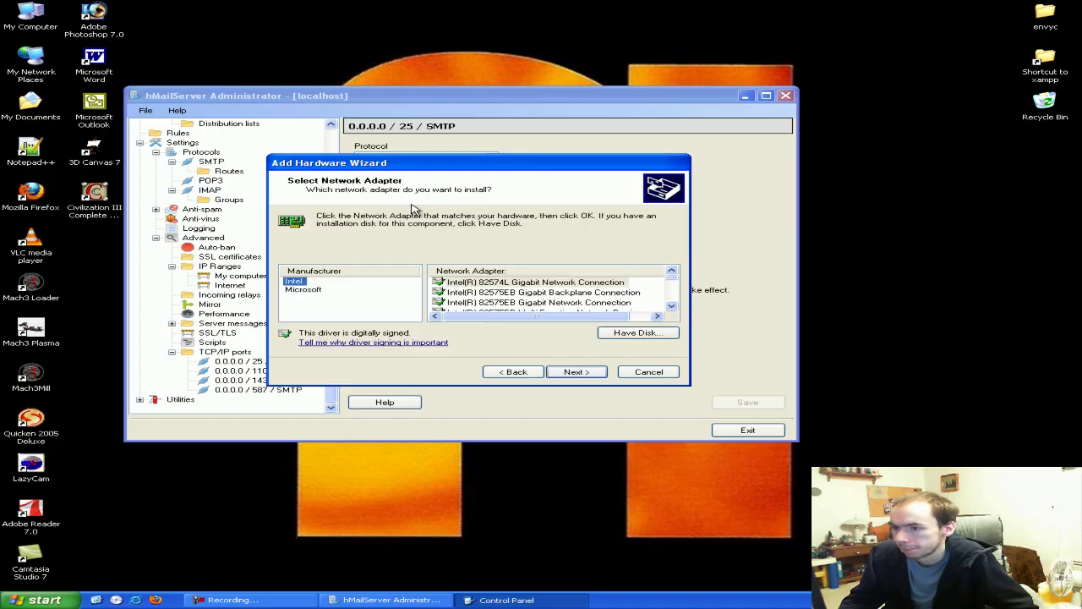
Select Microsoft > Microsoft Loopback Adapter, install it and finish the wizard
click(304, 290)
click(504, 292)
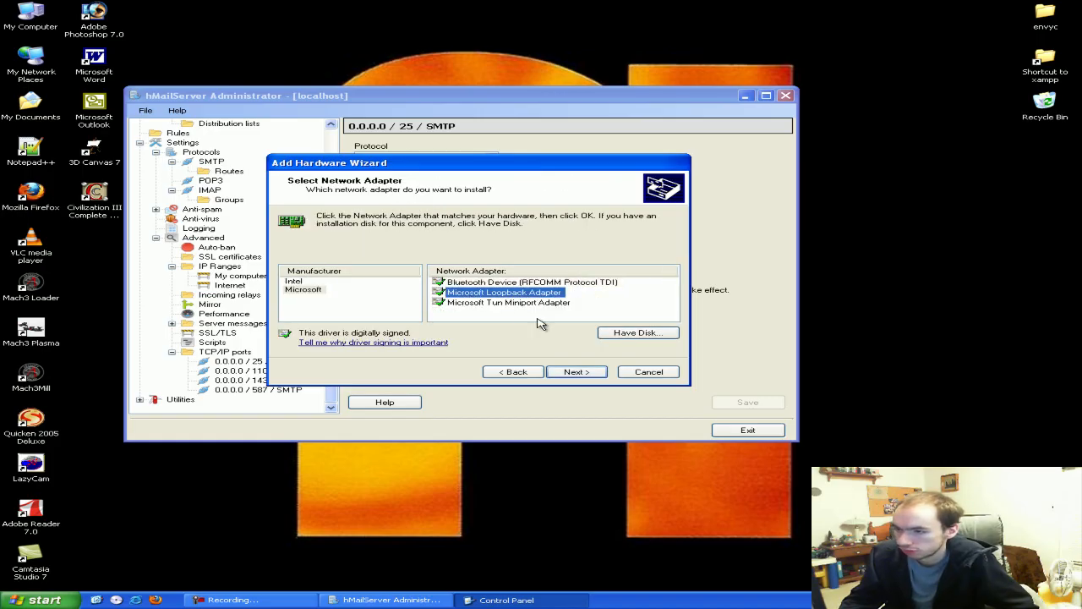
click(576, 374)
click(576, 373)
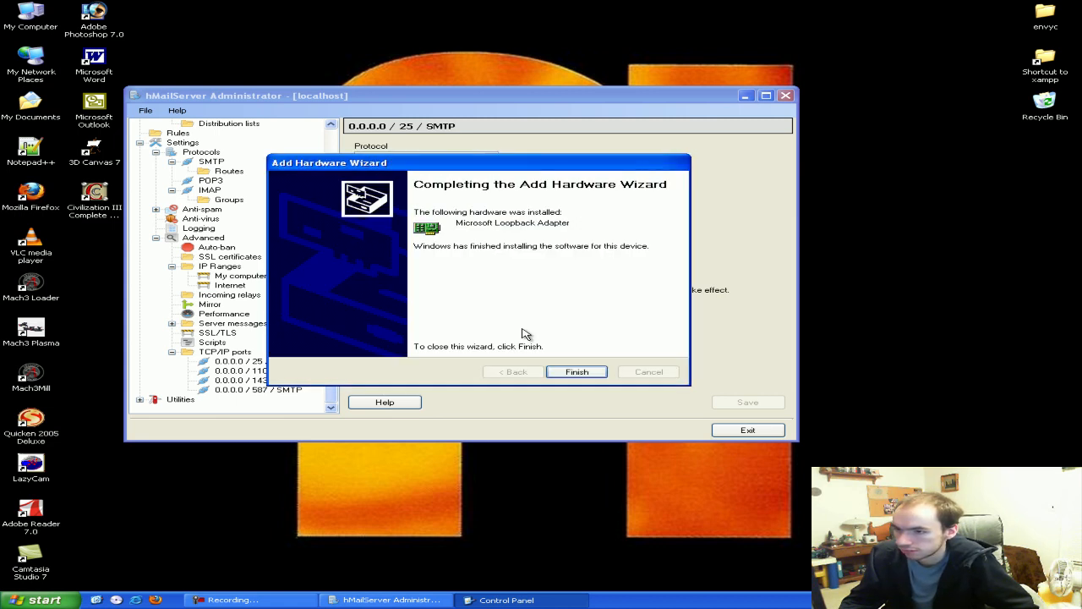
click(572, 372)
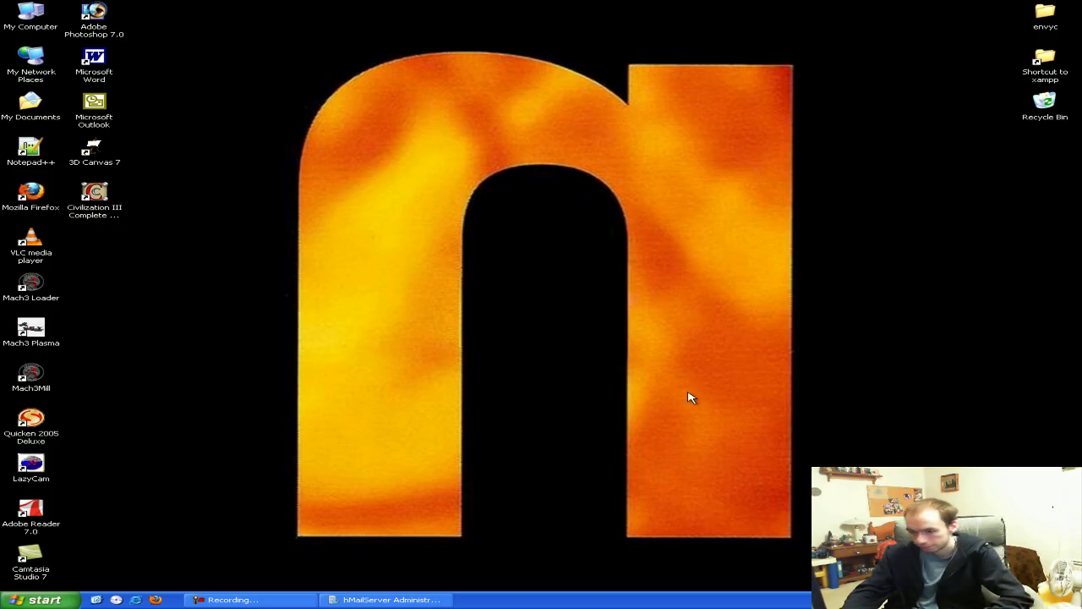
Go via My Network Places to Network Connections and open Local Area Connection 4's properties
click(39, 600)
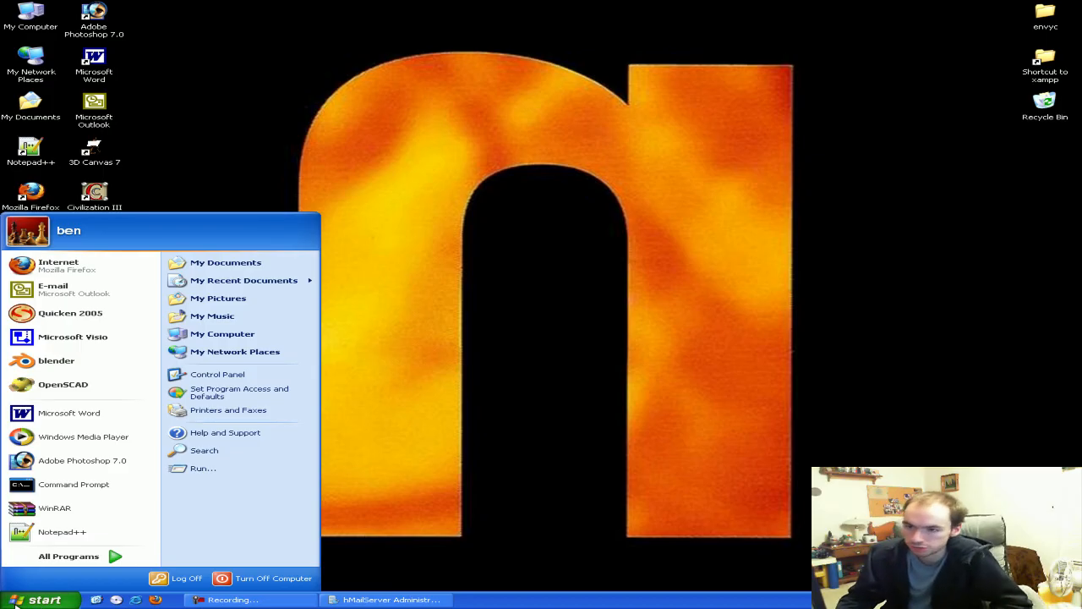
click(232, 354)
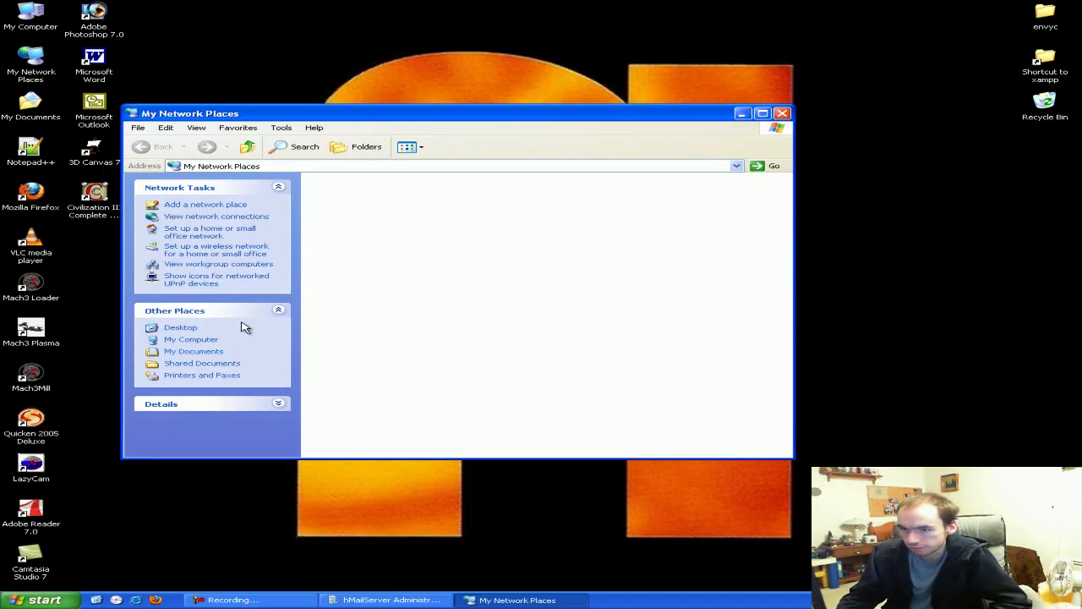
click(226, 218)
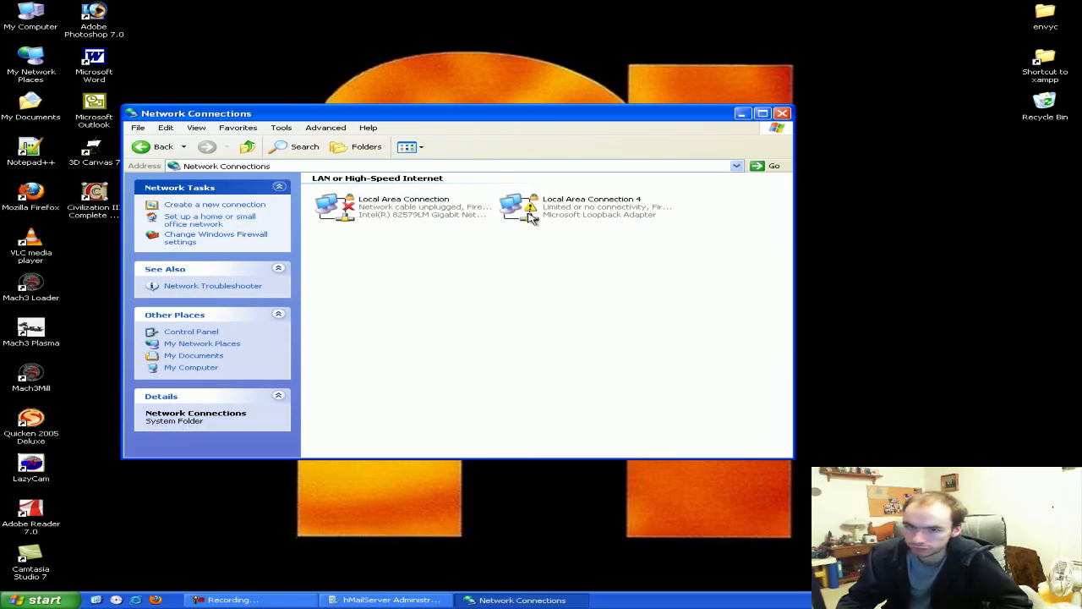
right_click(395, 205)
click(445, 326)
right_click(515, 211)
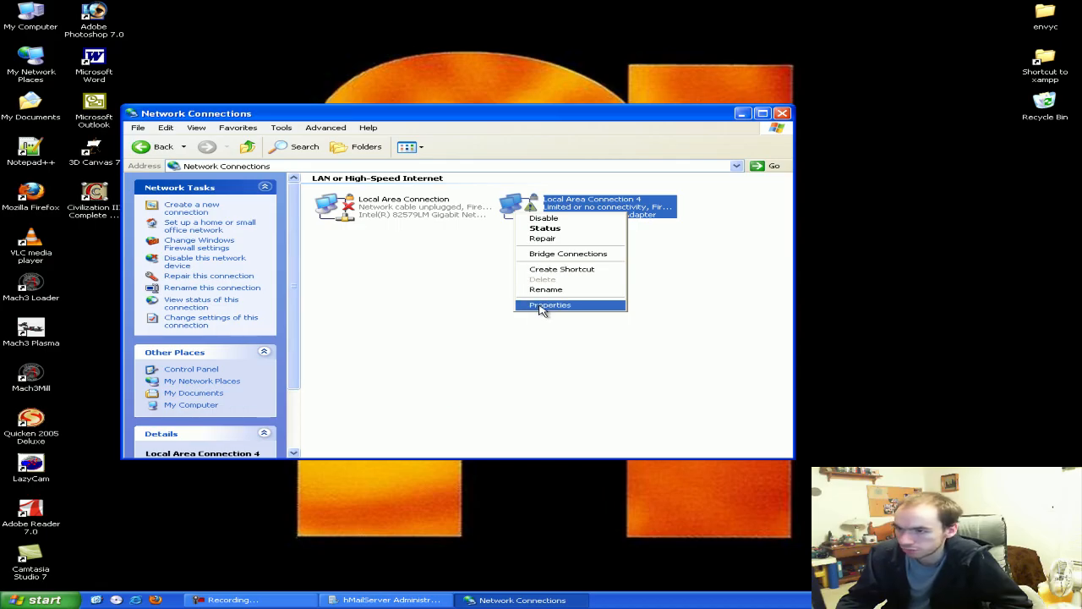
click(541, 305)
Set Local Area Connection 4's TCP/IP to static 192.168.10.50, mask 255.255.255.0, with tray icon shown
drag(279, 148, 423, 184)
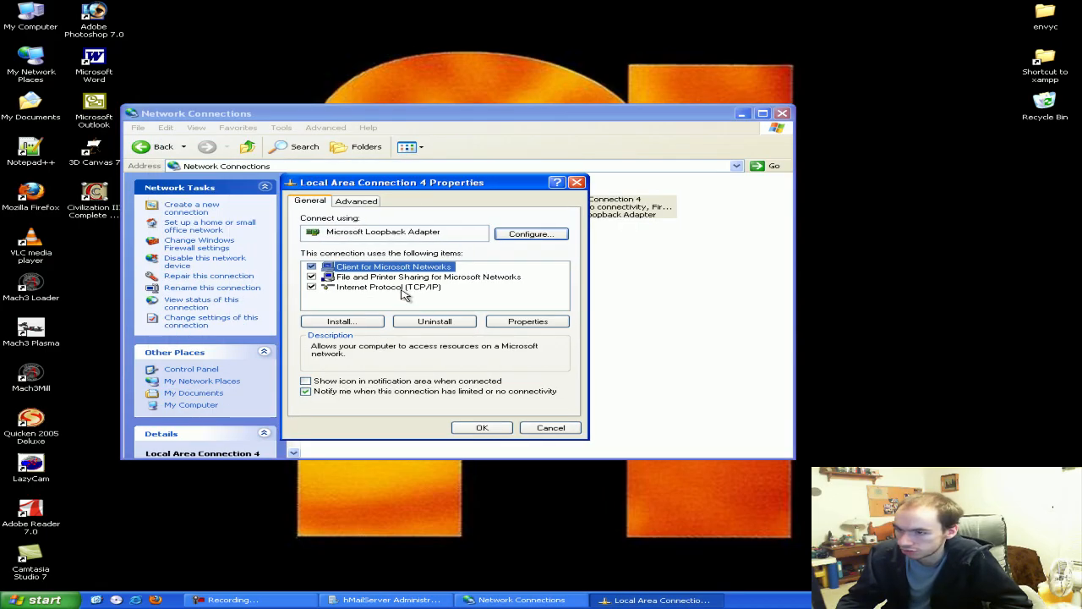
click(403, 288)
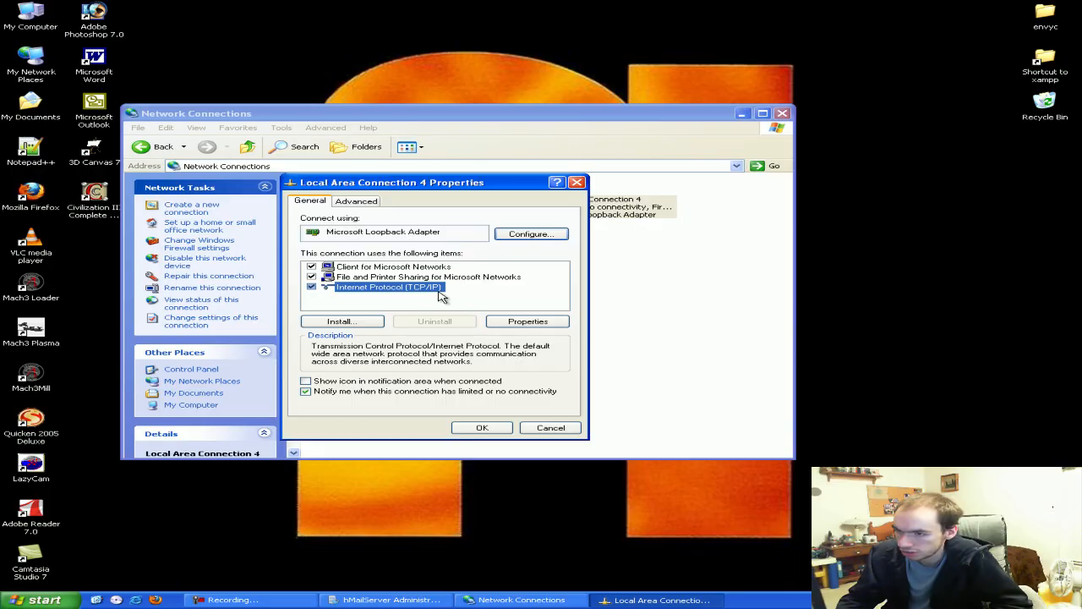
click(528, 325)
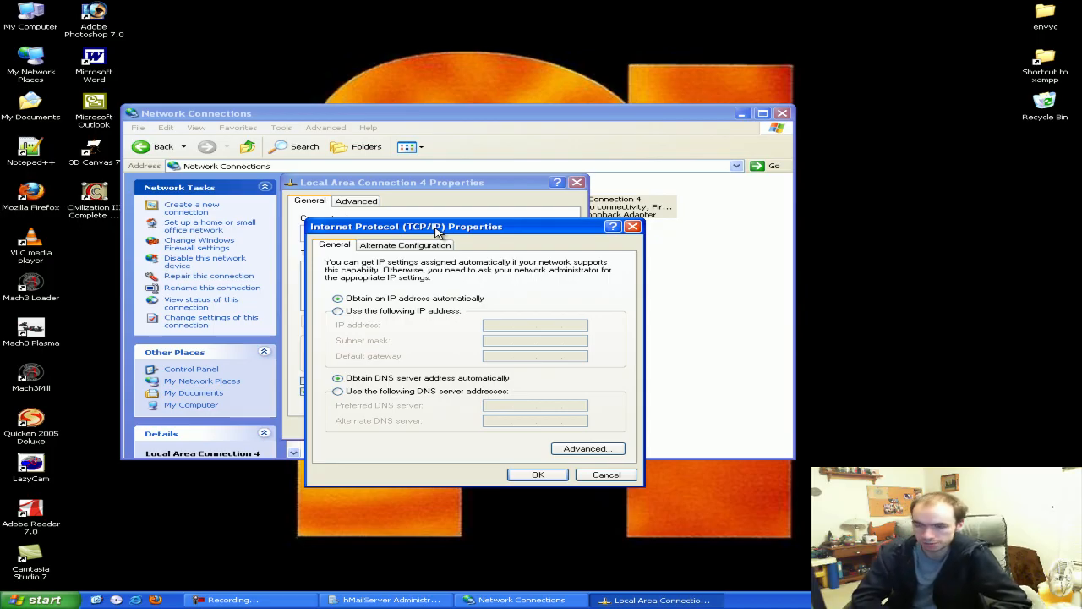
click(394, 312)
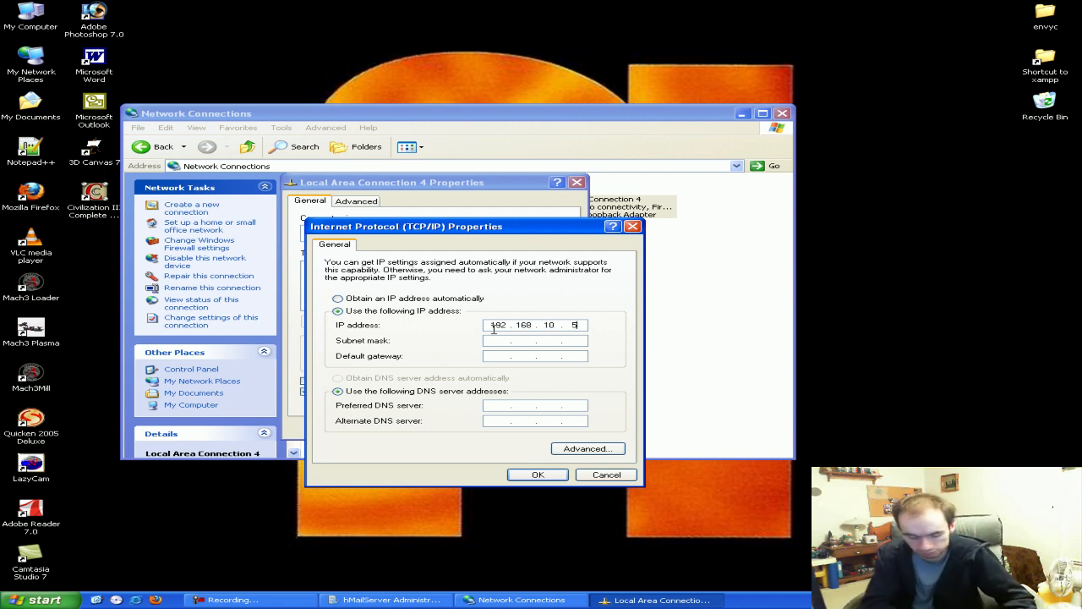
click(491, 340)
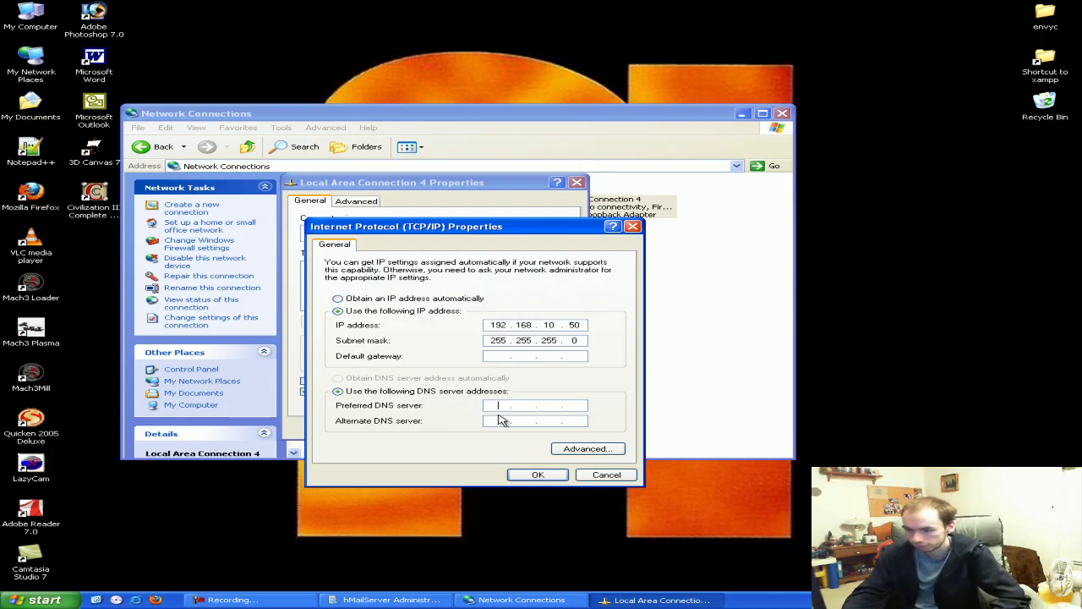
click(539, 475)
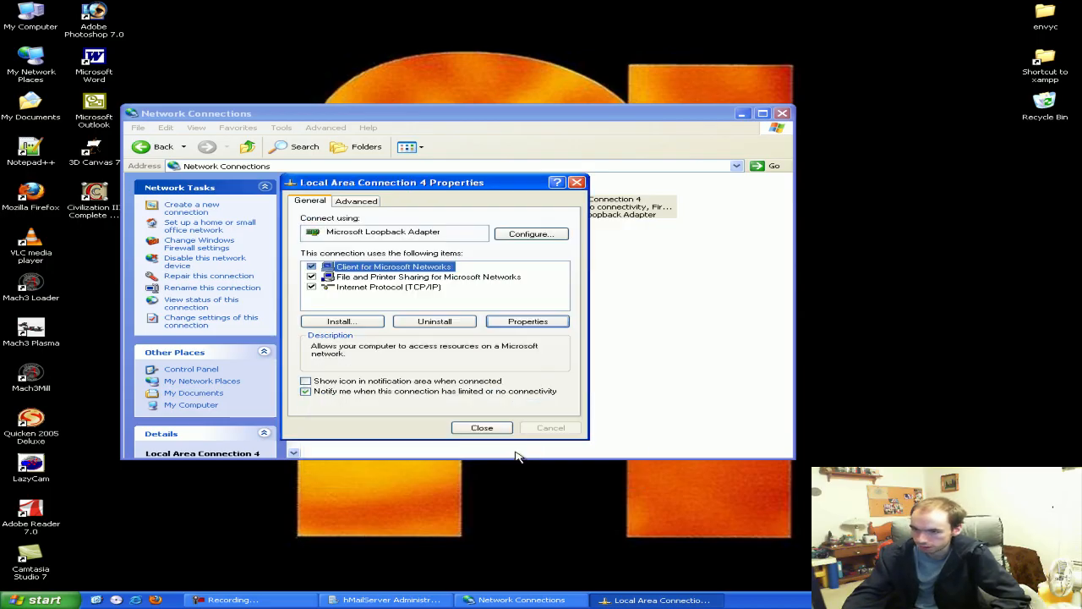
click(471, 384)
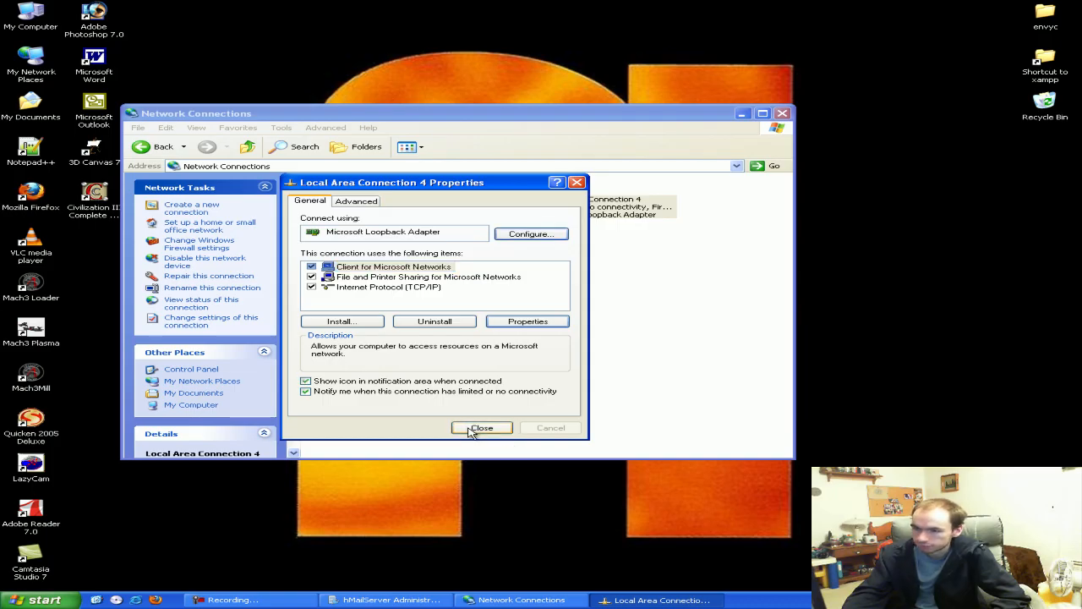
click(471, 429)
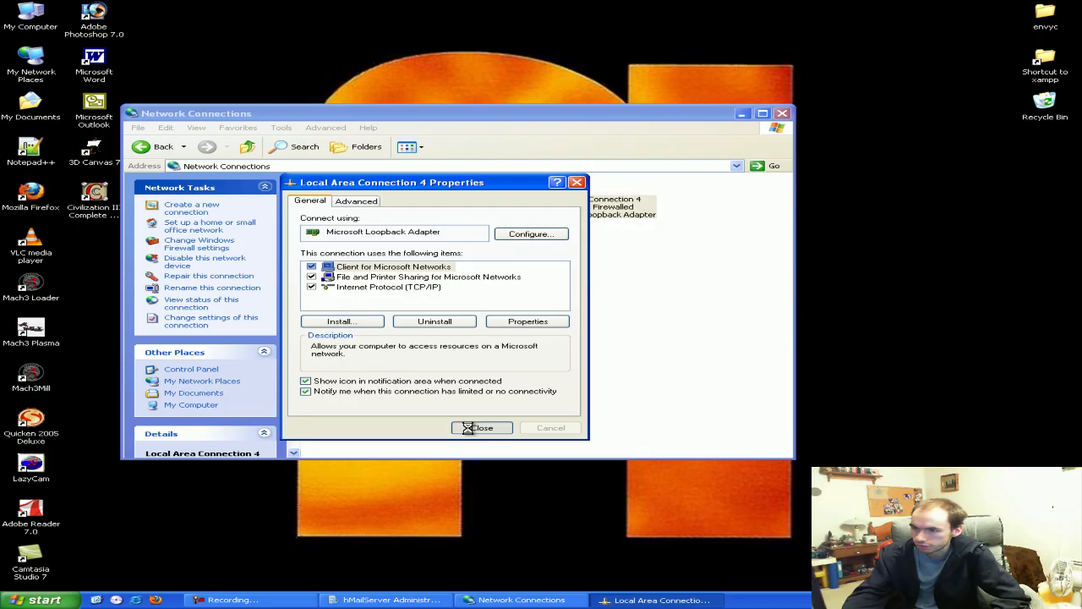
click(467, 419)
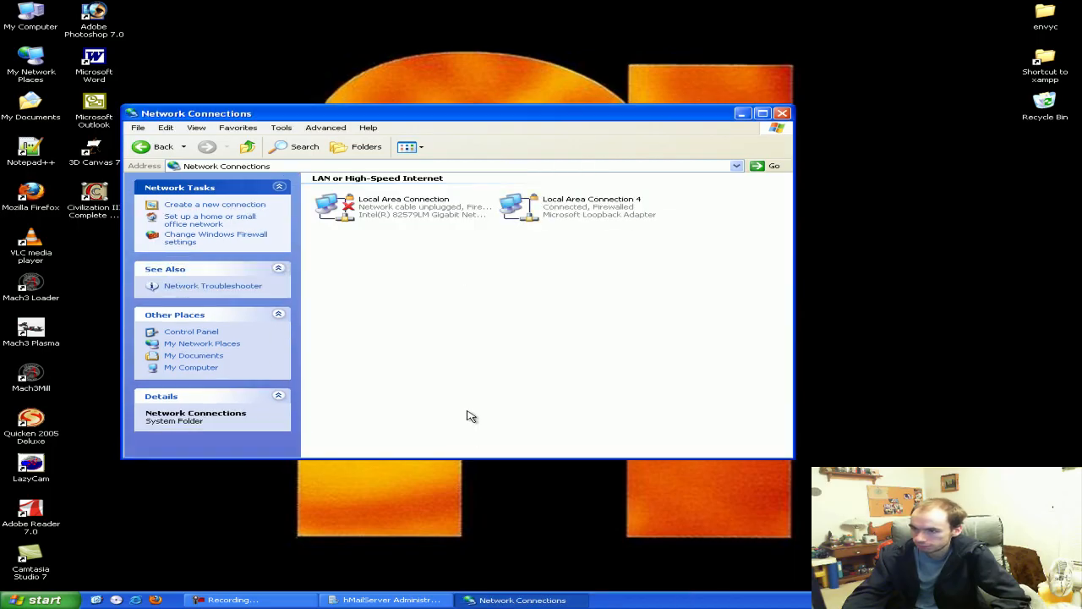
Open Local Area Connection 4's Status and view its Support details showing 192.168.10.50
right_click(522, 207)
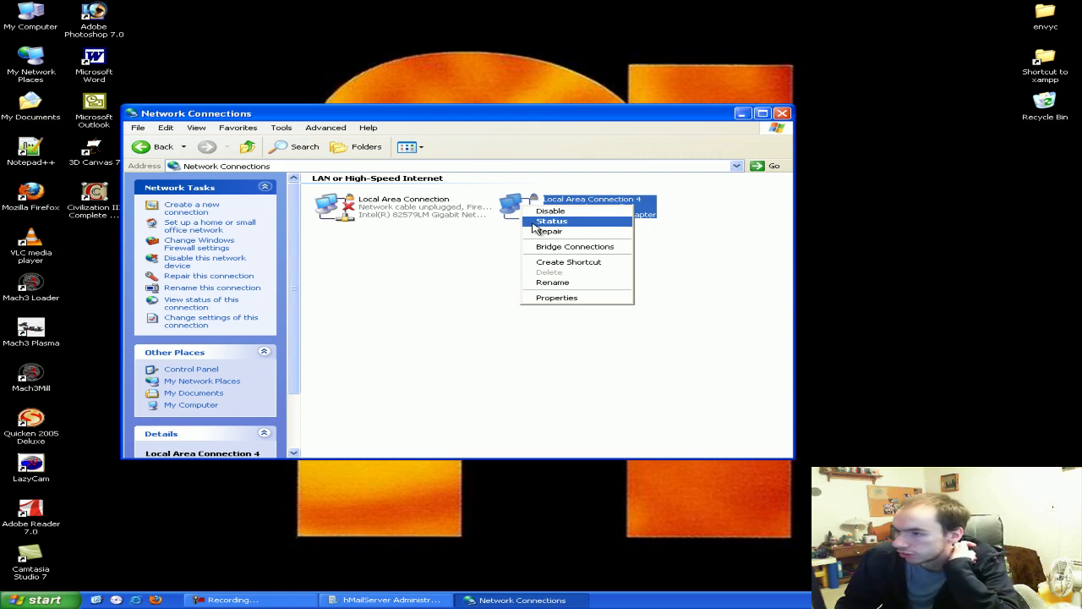
click(535, 222)
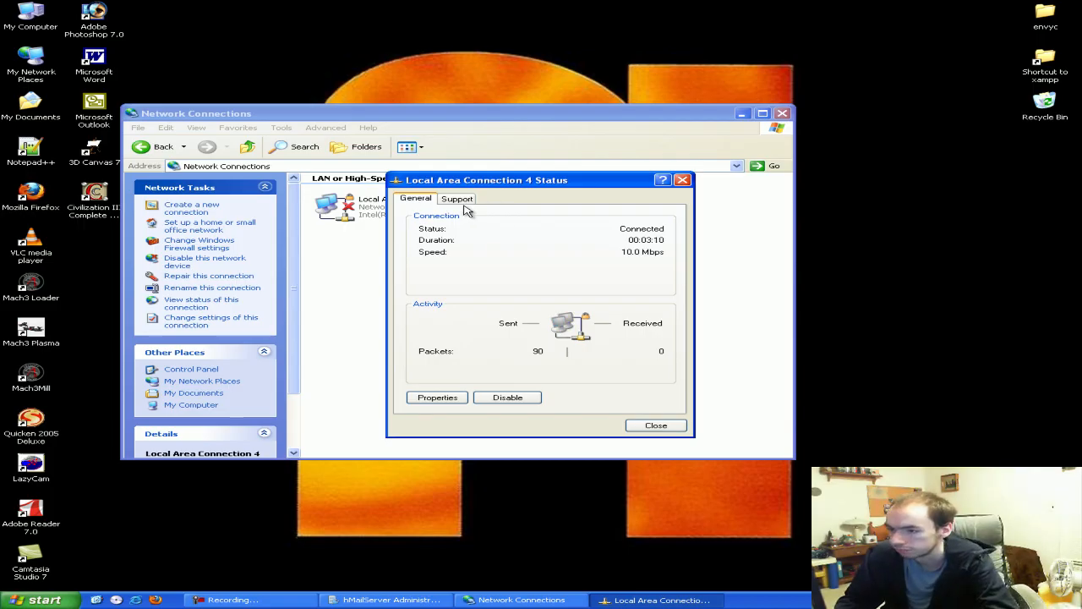
click(455, 399)
drag(129, 29, 190, 54)
click(350, 296)
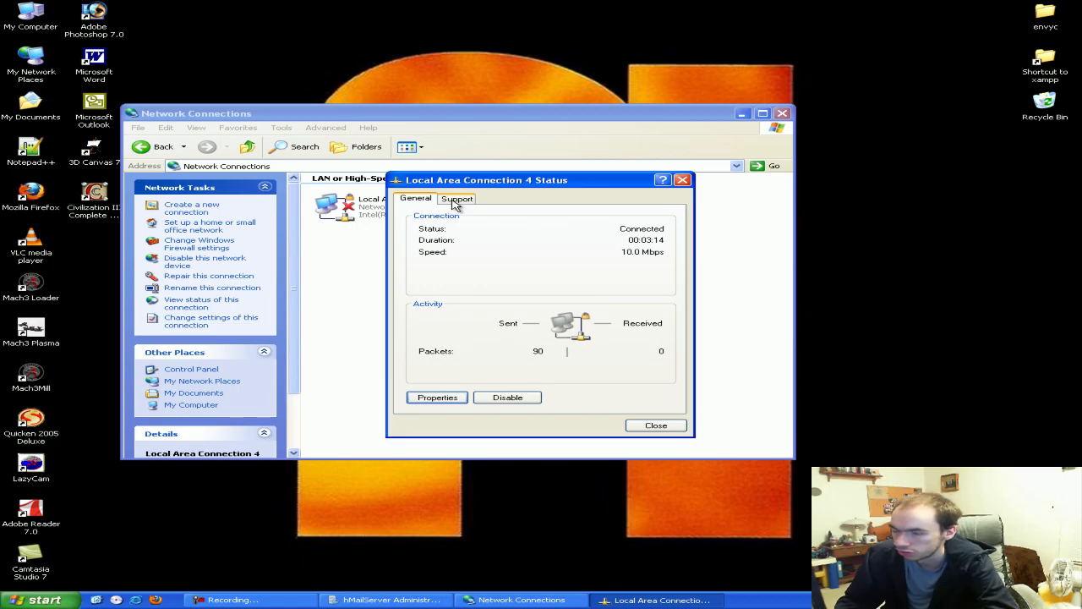
click(455, 199)
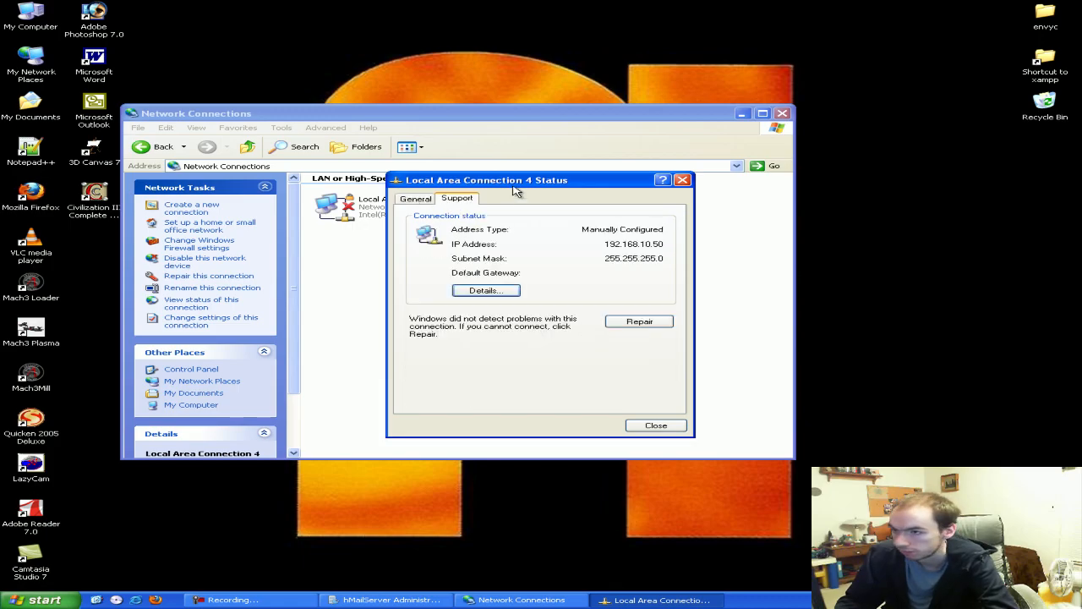
drag(517, 181, 485, 173)
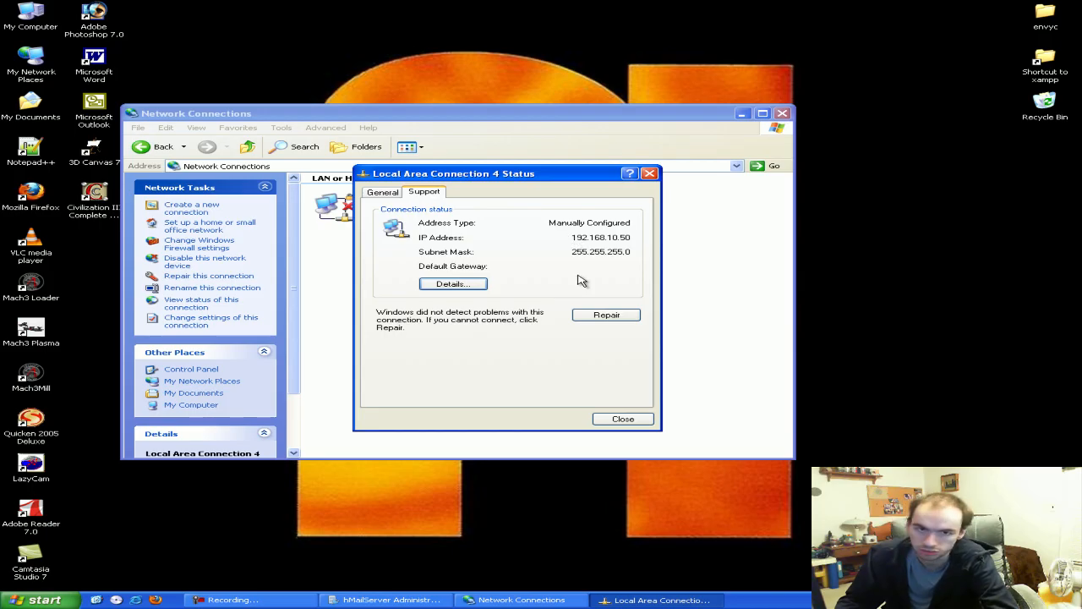
click(465, 285)
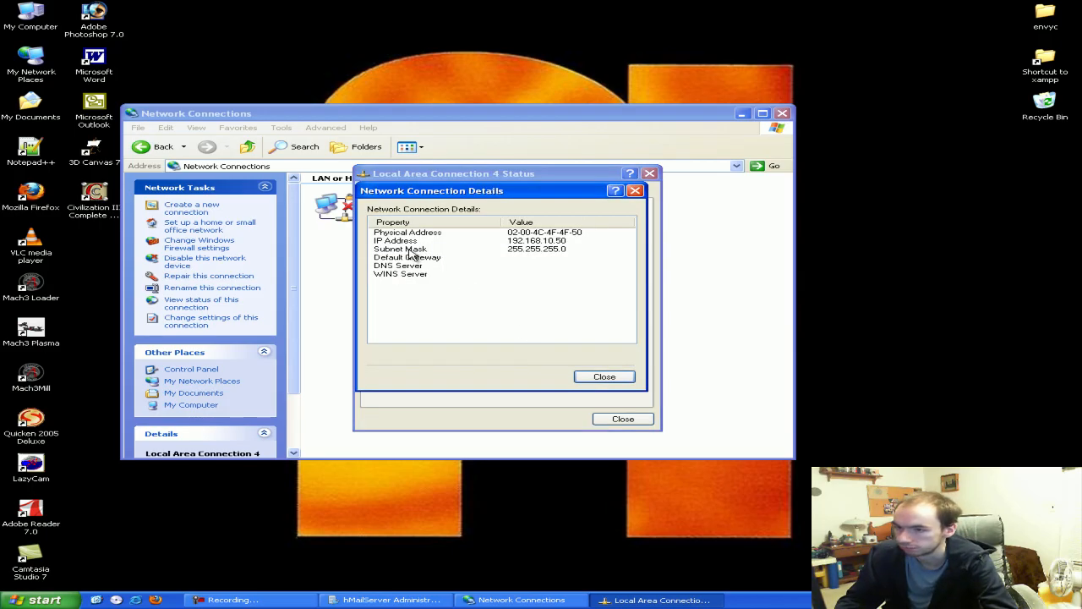
click(604, 377)
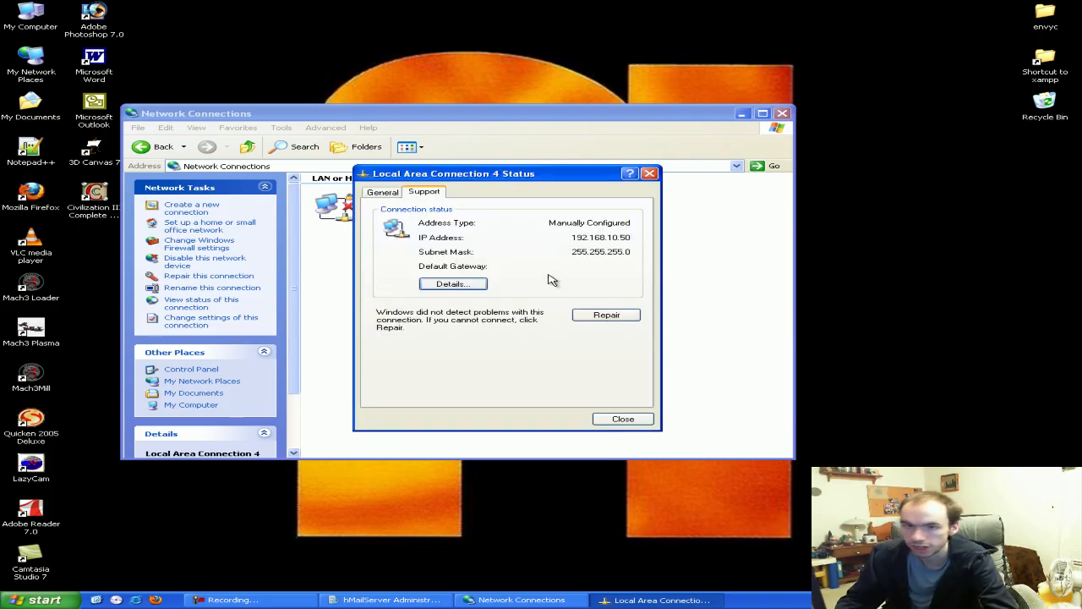
click(382, 599)
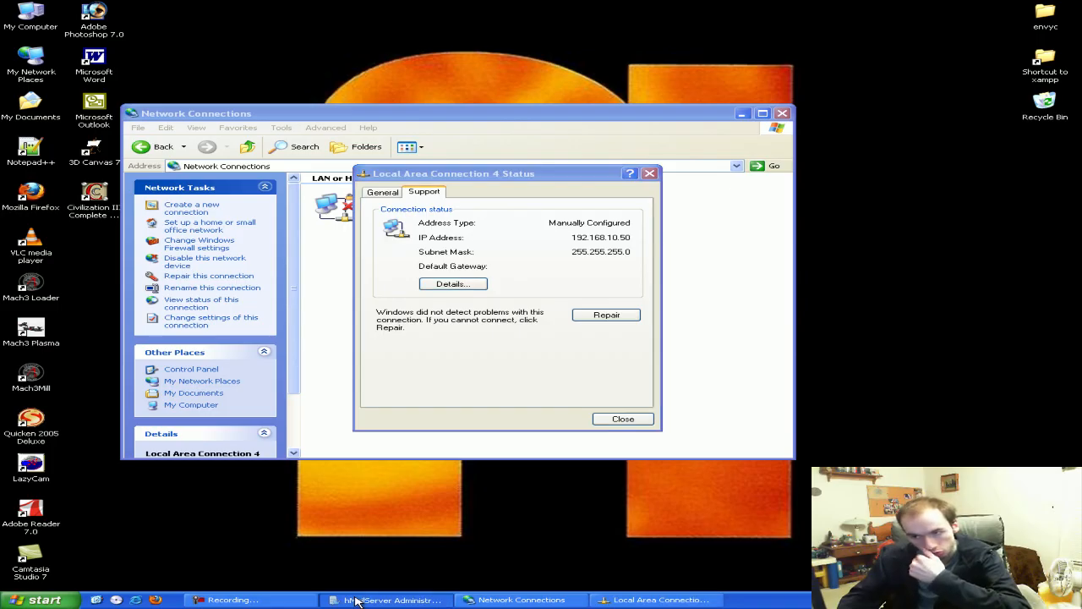
Change the port 25 SMTP listener's address from 0.0.0.0 to 192.168.10.50 and save
drag(383, 88, 440, 257)
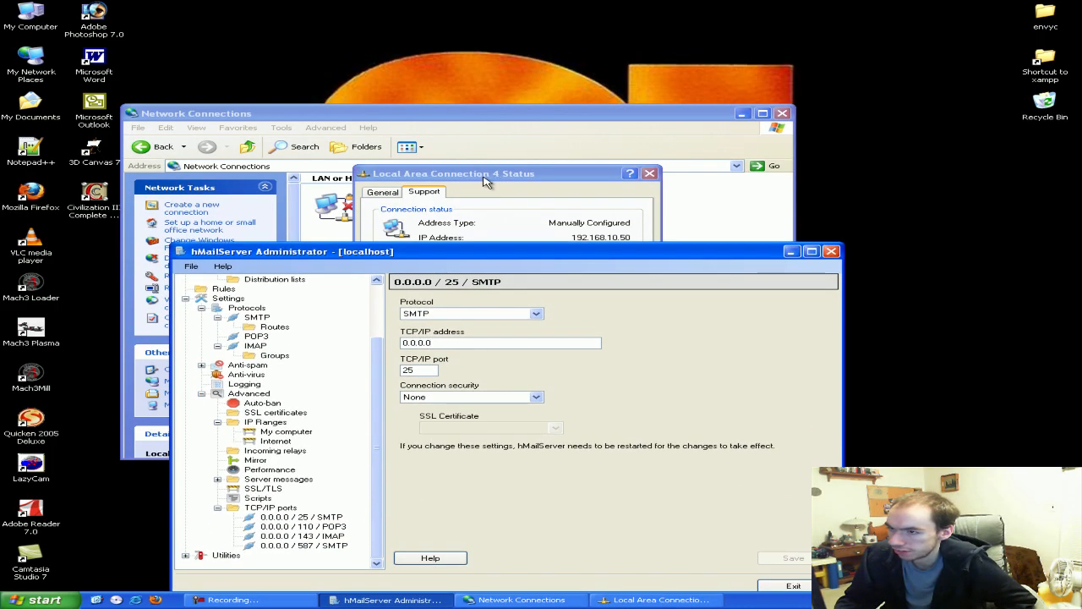
drag(483, 178, 467, 42)
click(743, 487)
drag(541, 255, 535, 187)
drag(473, 275, 391, 274)
key(BackSpace)
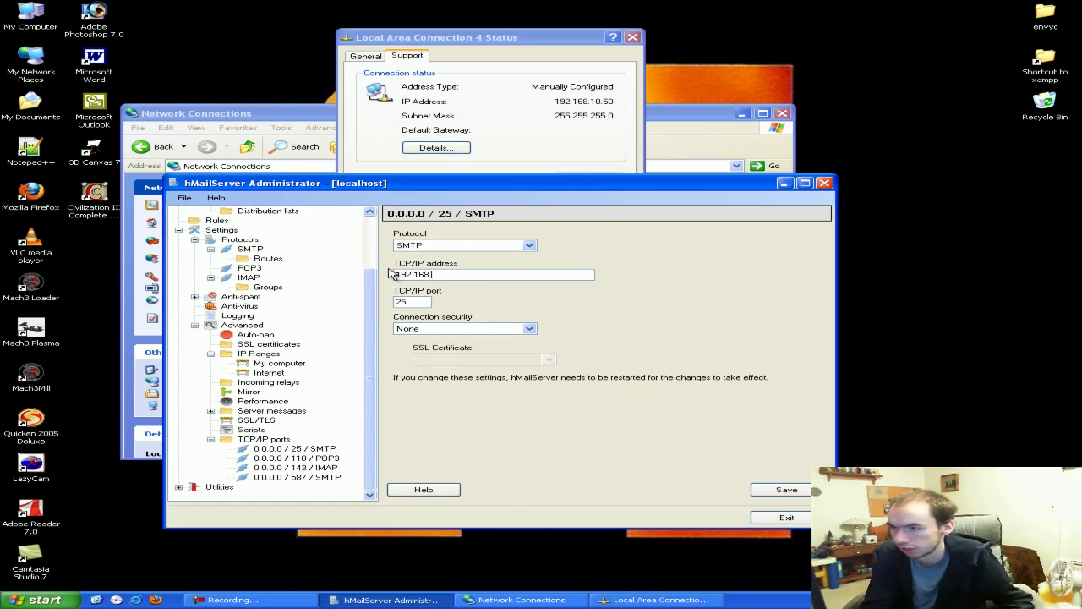
drag(470, 274, 381, 257)
key(ctrl+c)
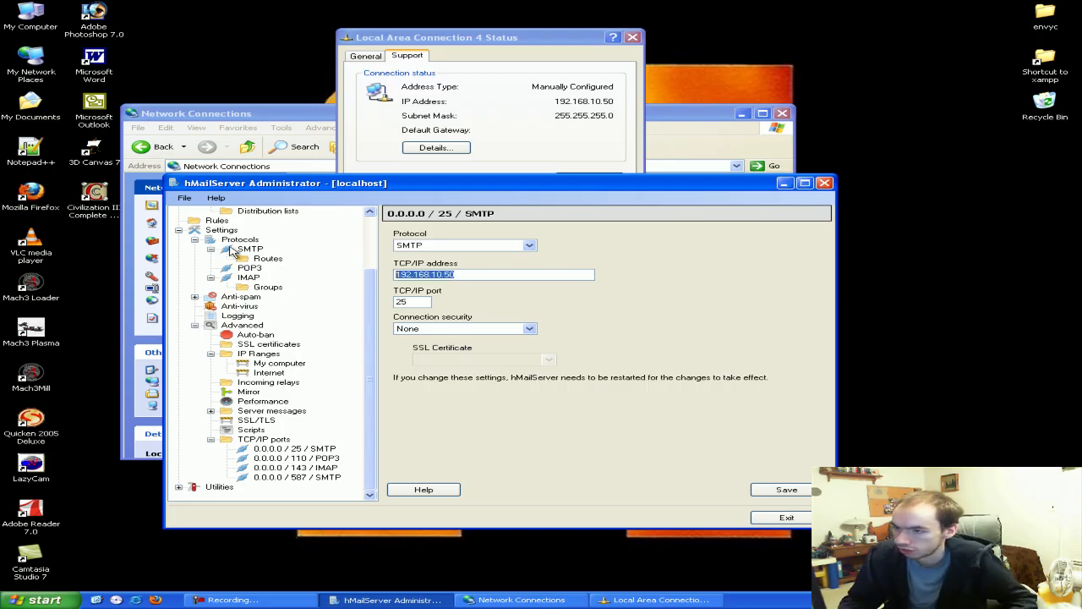
click(787, 490)
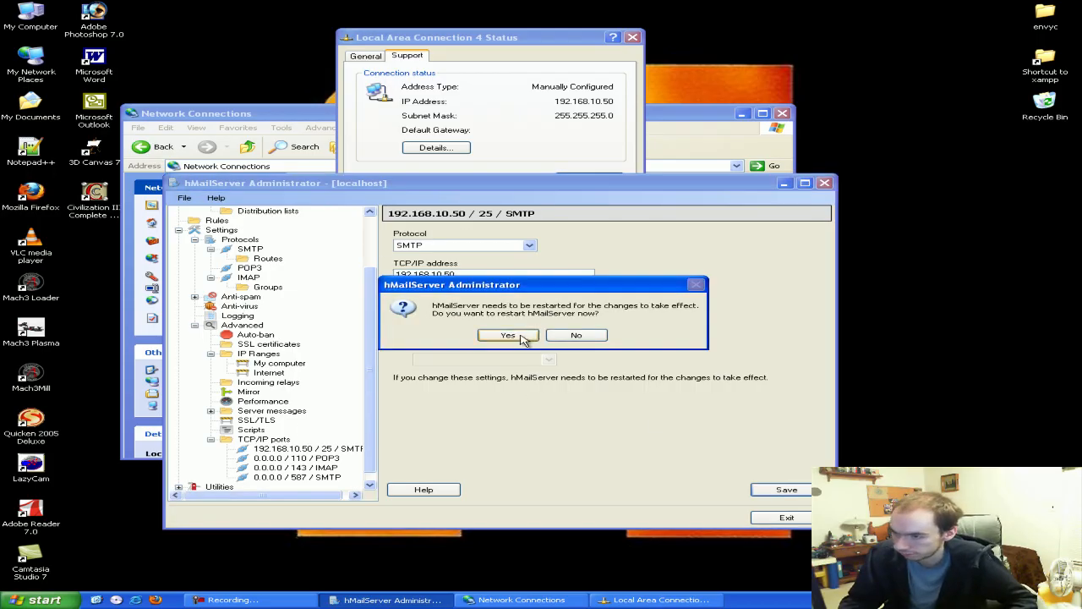
click(565, 338)
Bind the POP3 (110) and IMAP (143) listeners to 192.168.10.50 as well
click(329, 461)
double_click(466, 278)
key(ctrl+v)
click(786, 491)
click(564, 338)
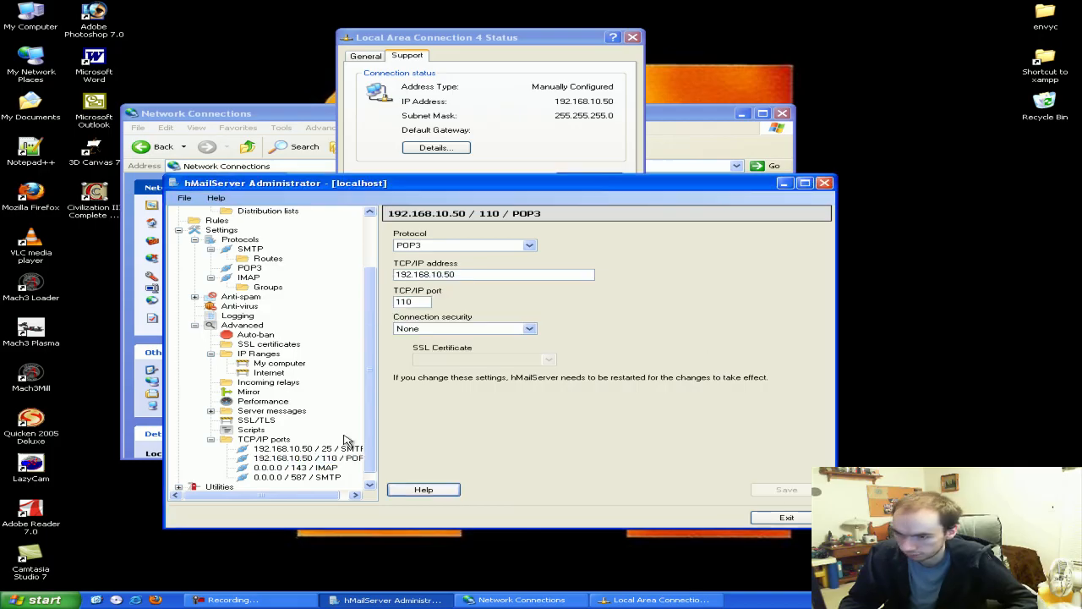
click(325, 470)
double_click(454, 275)
key(ctrl+v)
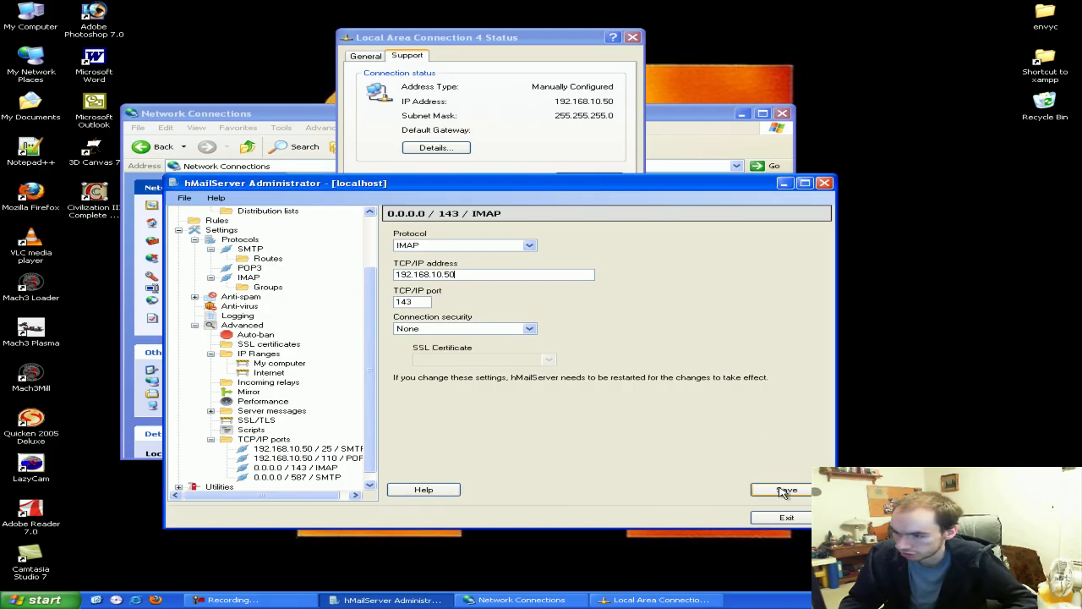
click(786, 490)
click(576, 335)
Bind the port 587 SMTP listener to 192.168.10.50 and restart hMailServer
click(318, 478)
double_click(440, 274)
key(ctrl+v)
click(787, 490)
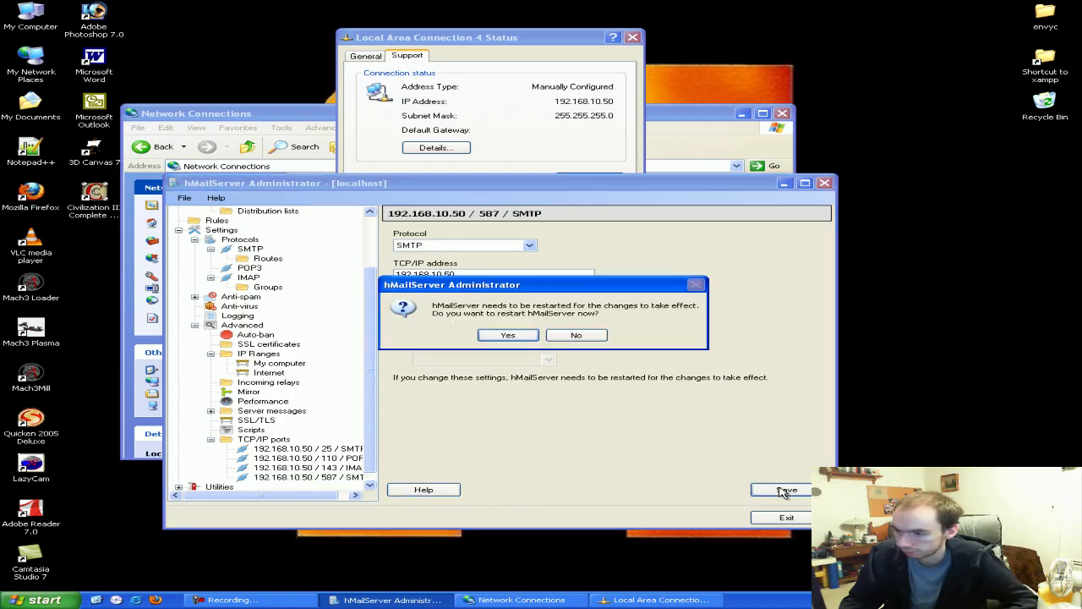
click(504, 335)
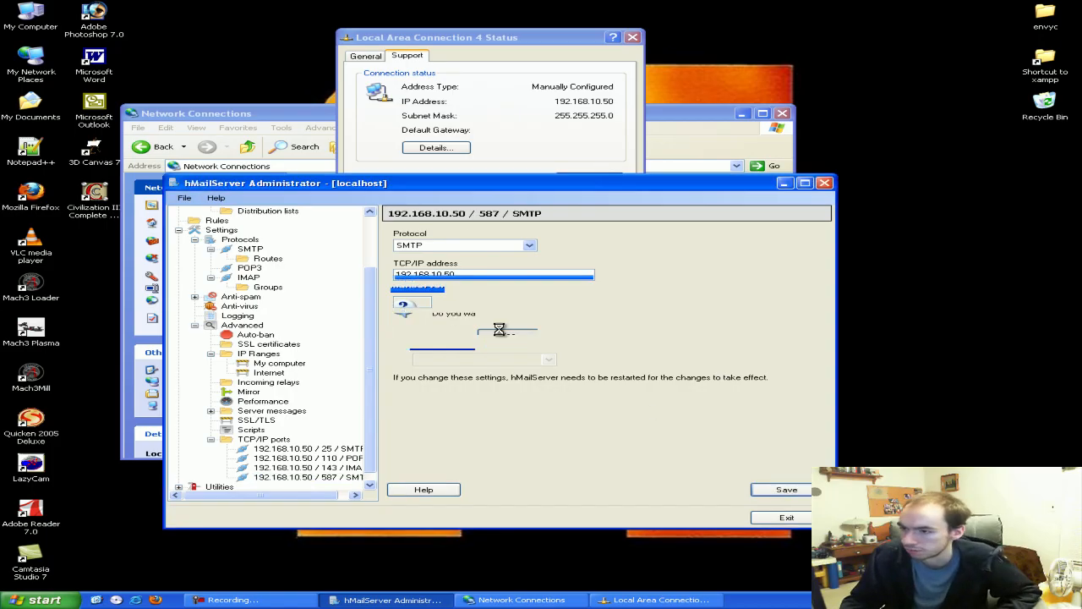
click(539, 335)
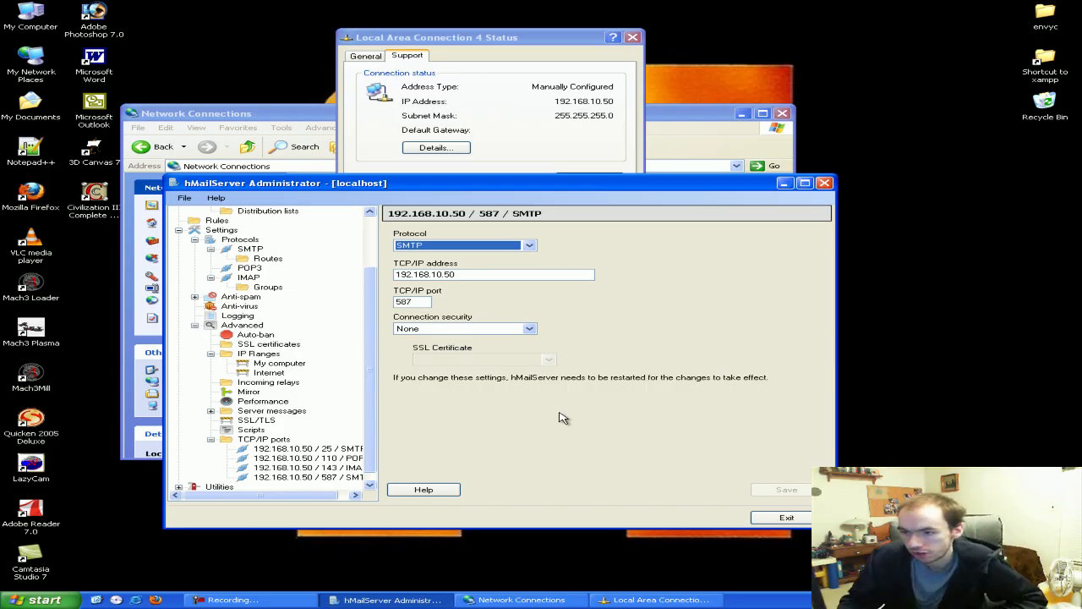
Check the Utilities Backup page and TCP/IP ports list, then exit the administrator
drag(373, 390, 374, 416)
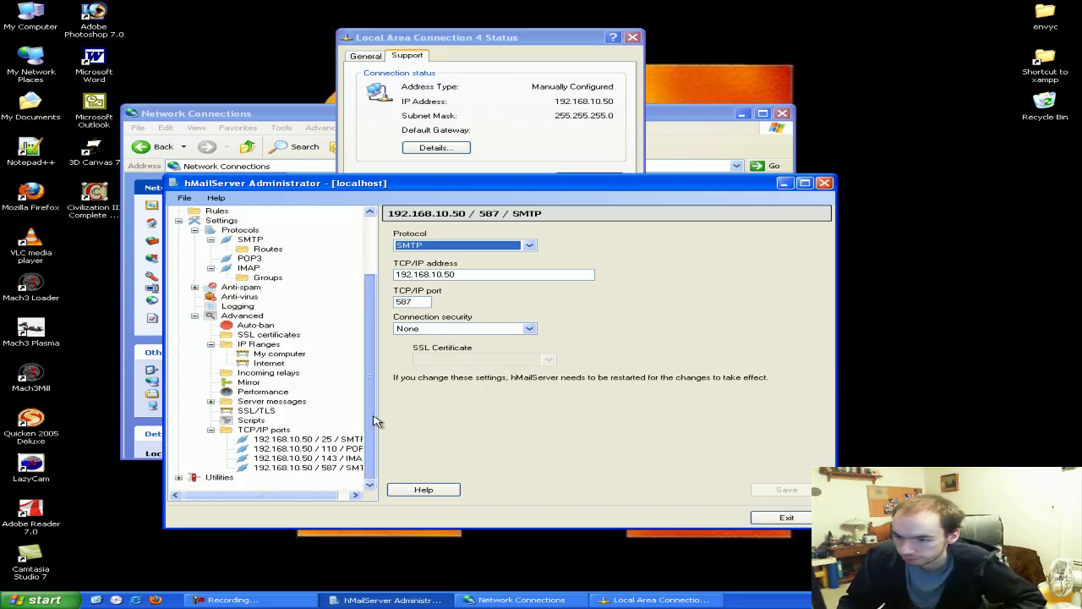
click(178, 477)
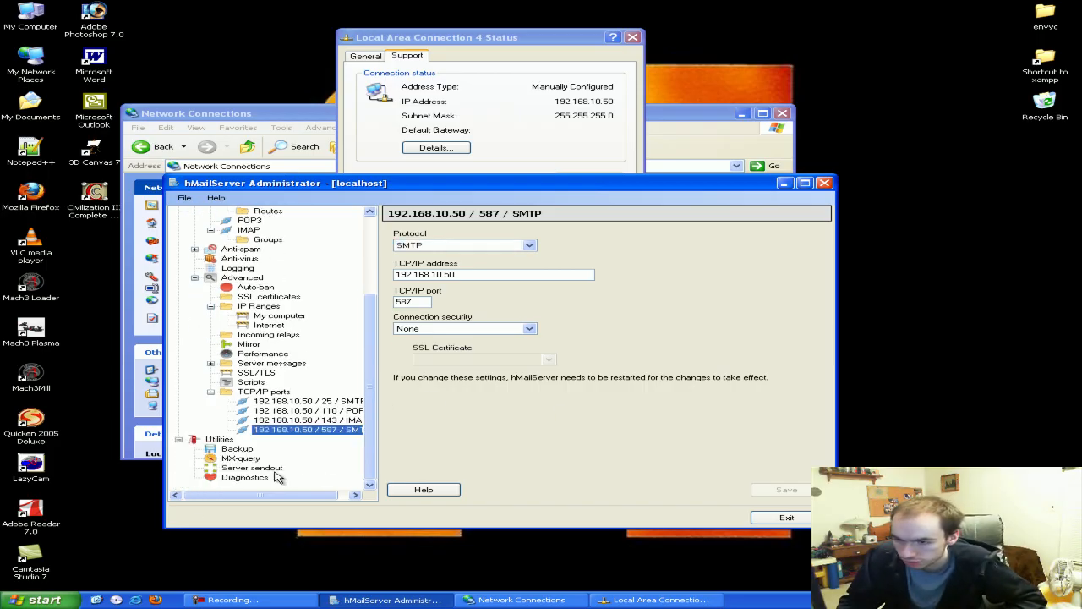
click(241, 449)
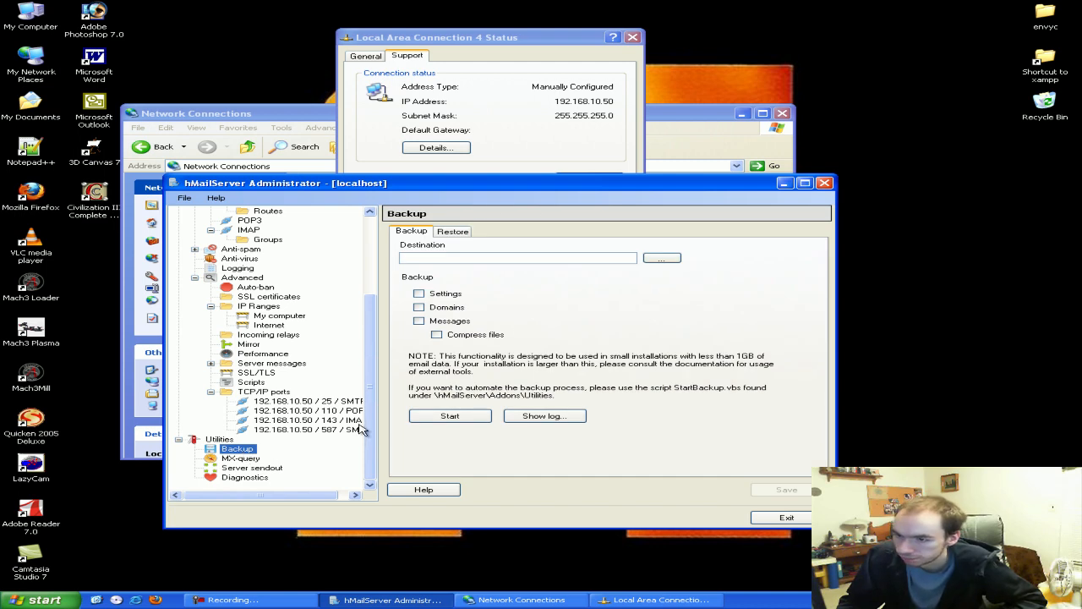
scroll(347, 418, up, 1)
click(279, 421)
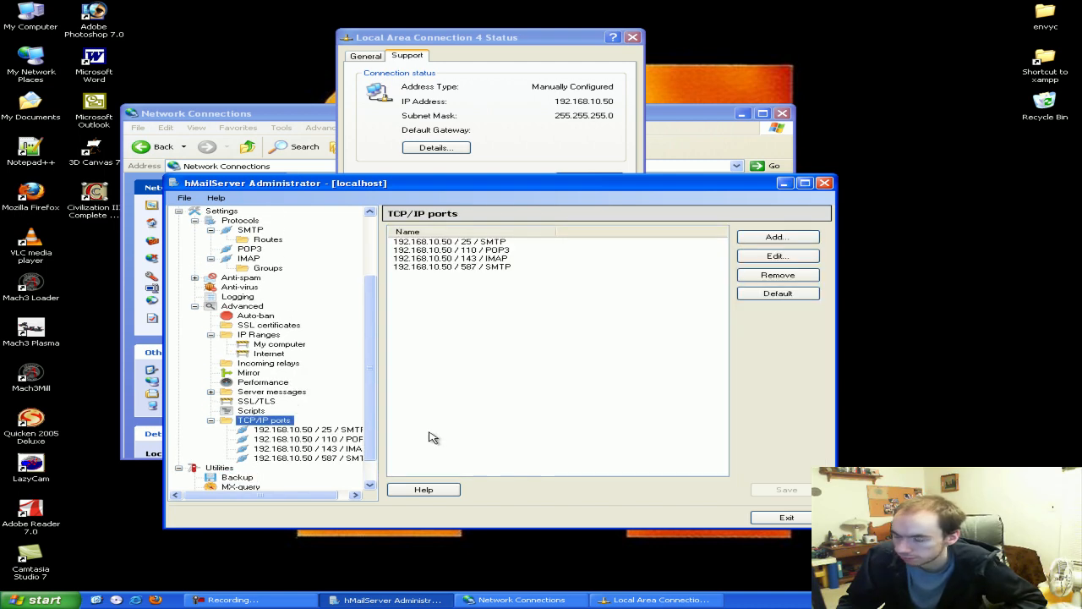
click(785, 516)
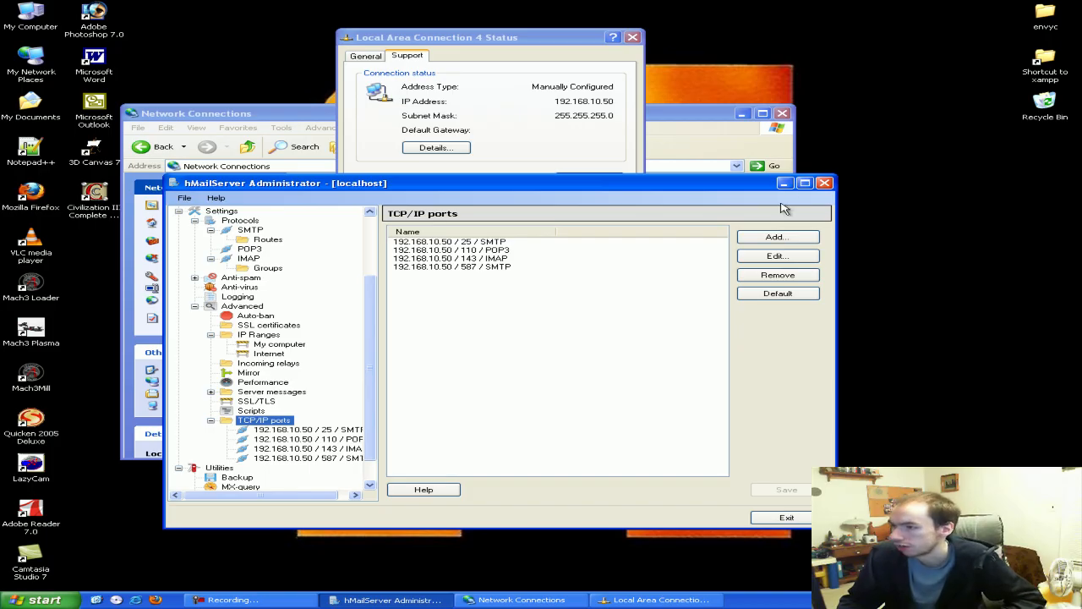
Dismiss the Local Area Connection 4 Status dialog and close the Network Connections window
click(597, 284)
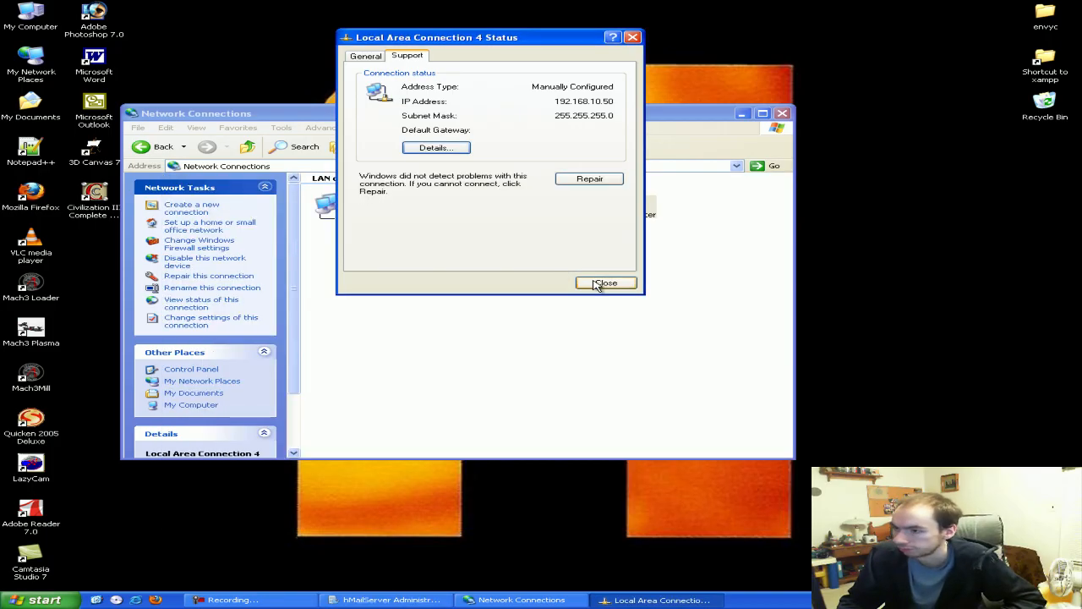
click(580, 290)
drag(566, 119, 578, 126)
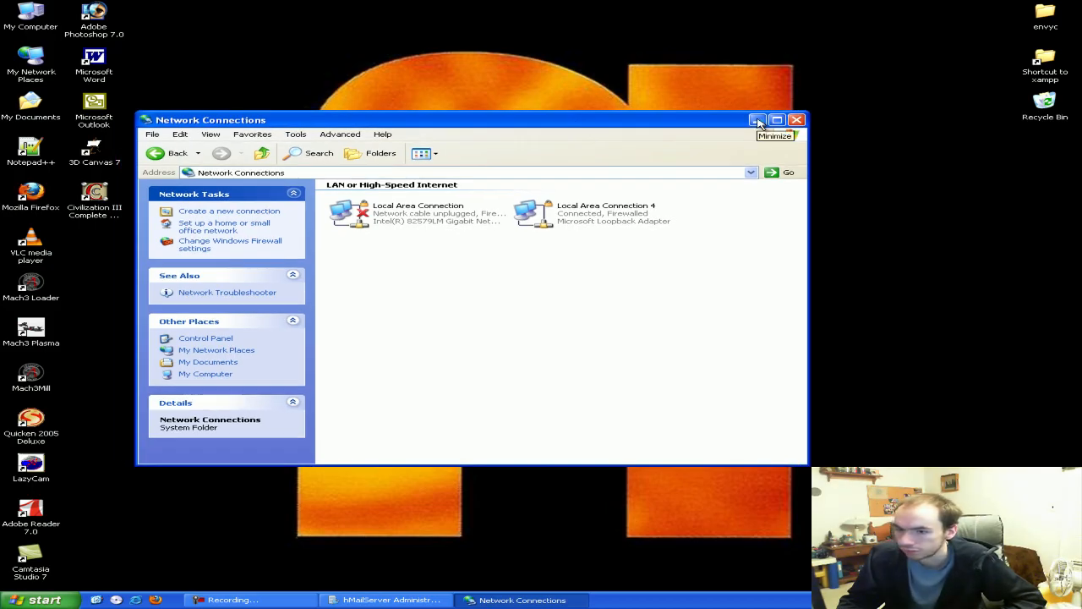
click(796, 121)
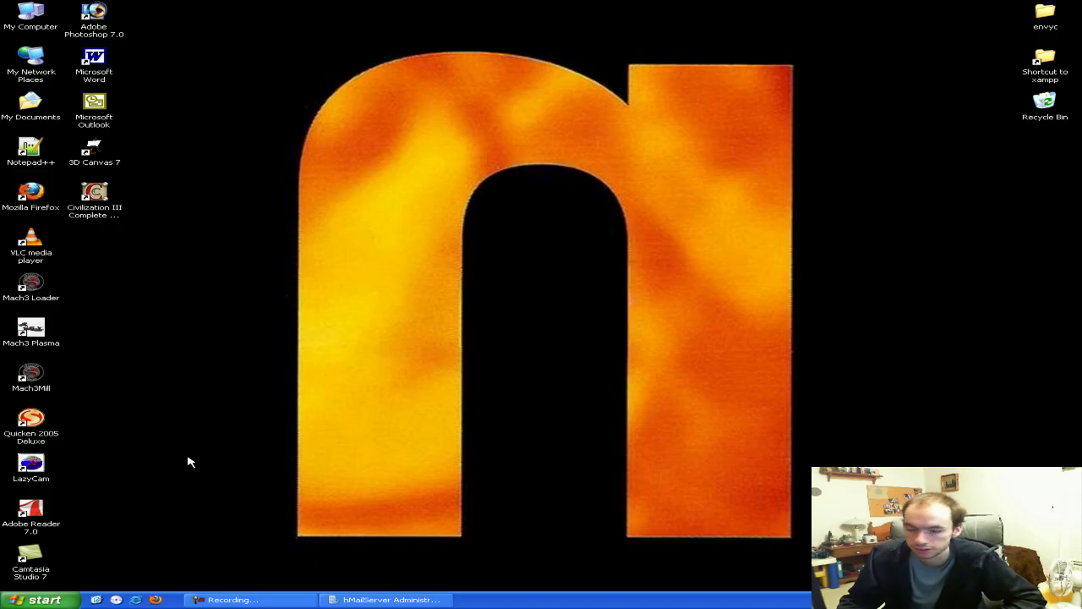
Launch Outlook from the Start menu, agree to add an e-mail account, and choose POP3
click(38, 599)
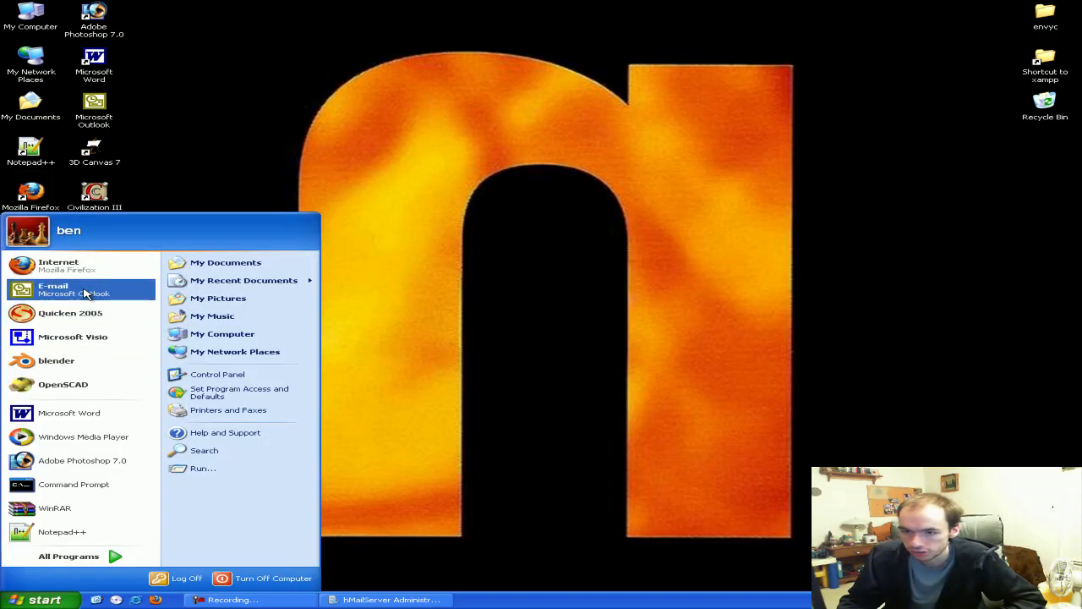
click(120, 296)
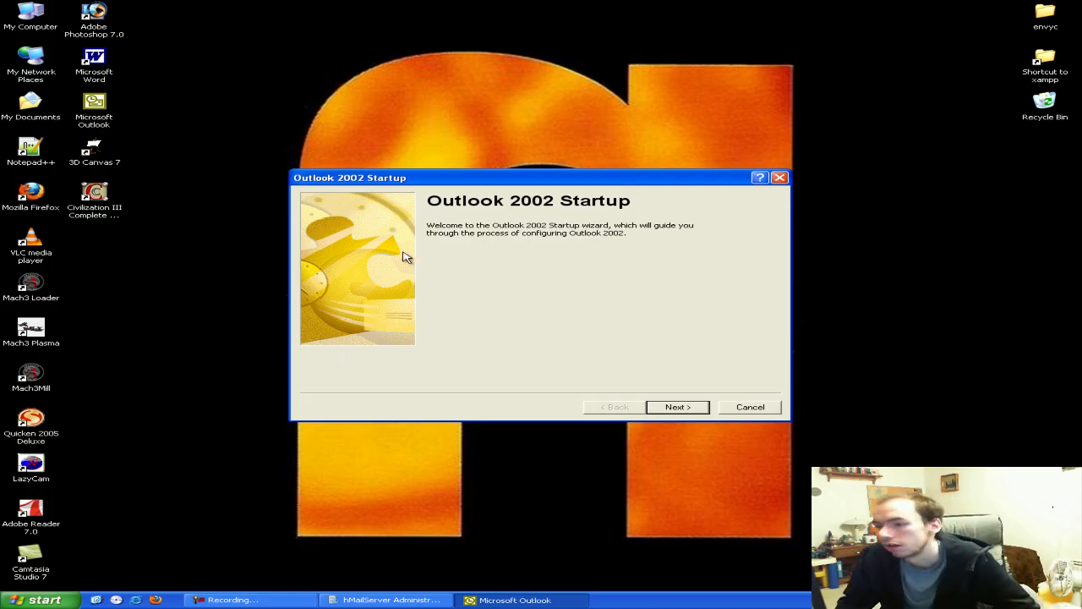
click(690, 412)
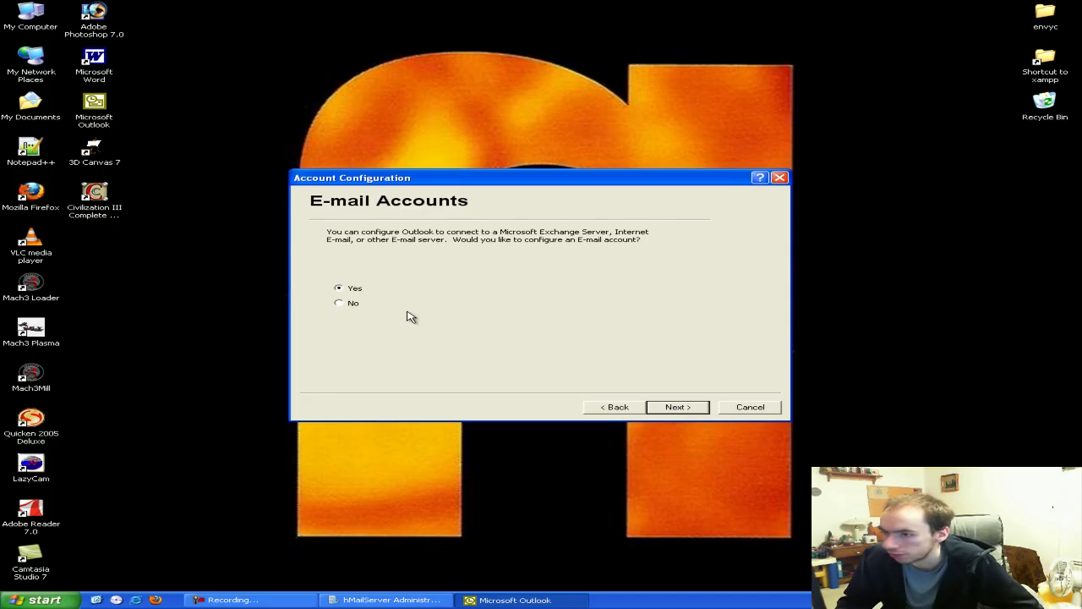
click(681, 408)
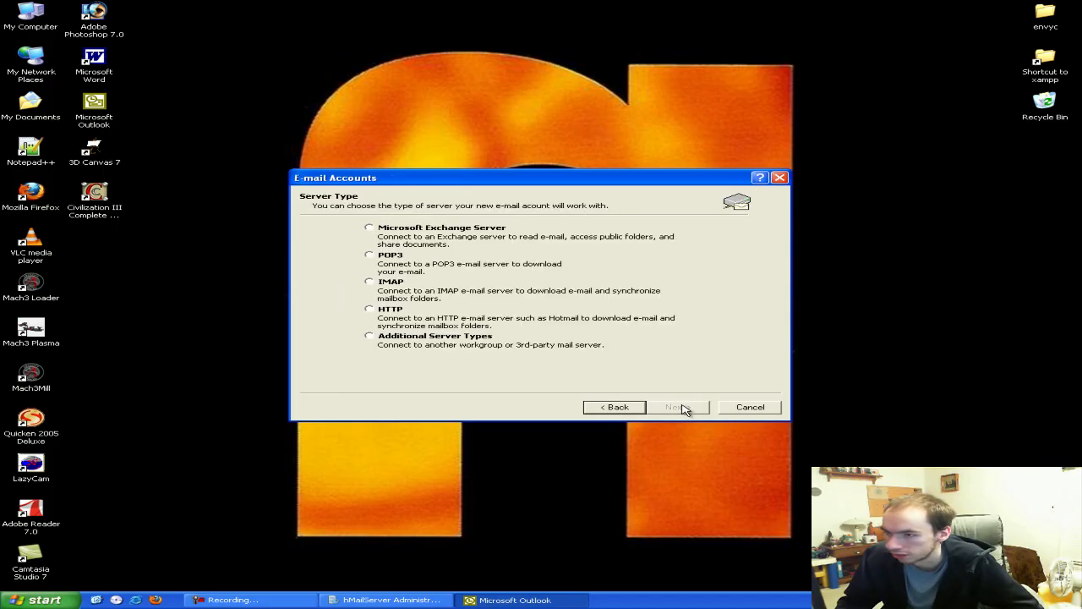
click(388, 259)
click(678, 407)
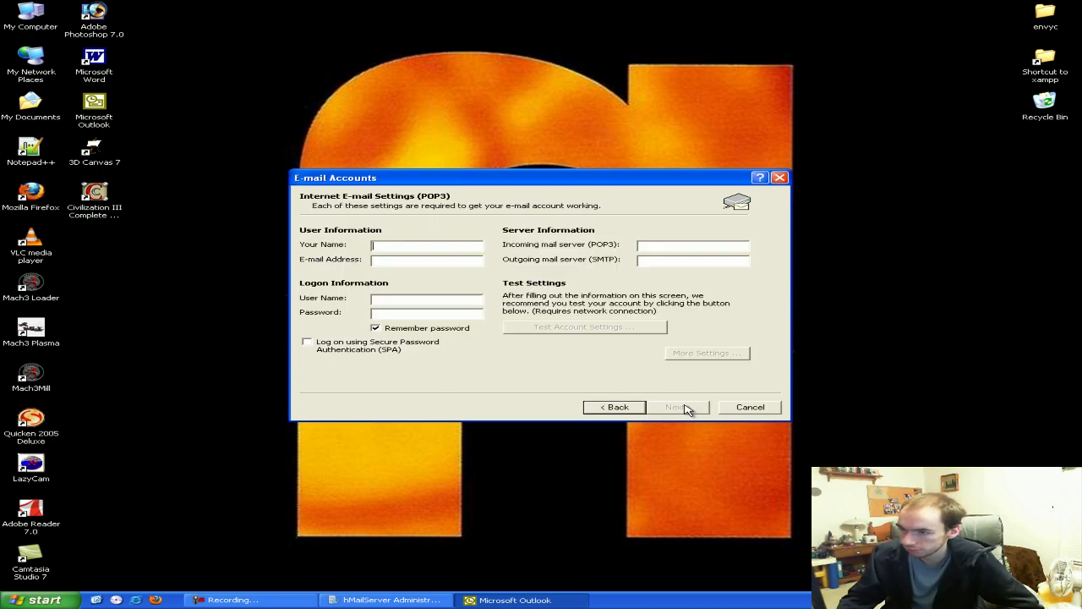
Enter the user's name, e-mail, login and password, with 192.168.10.50 as POP3 and SMTP server
drag(509, 189, 533, 206)
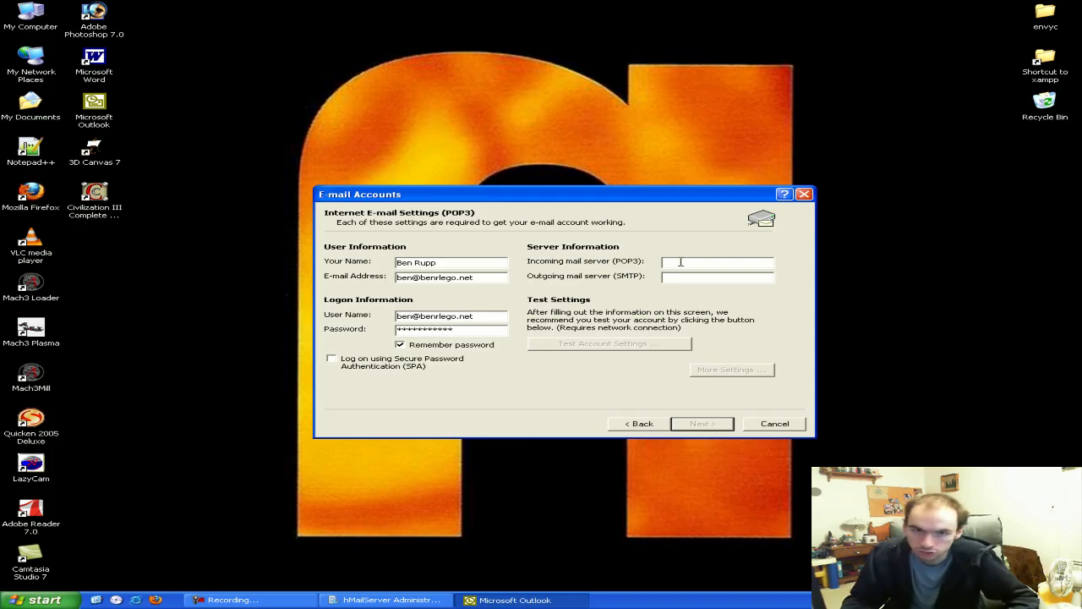
text(192.168.10.50)
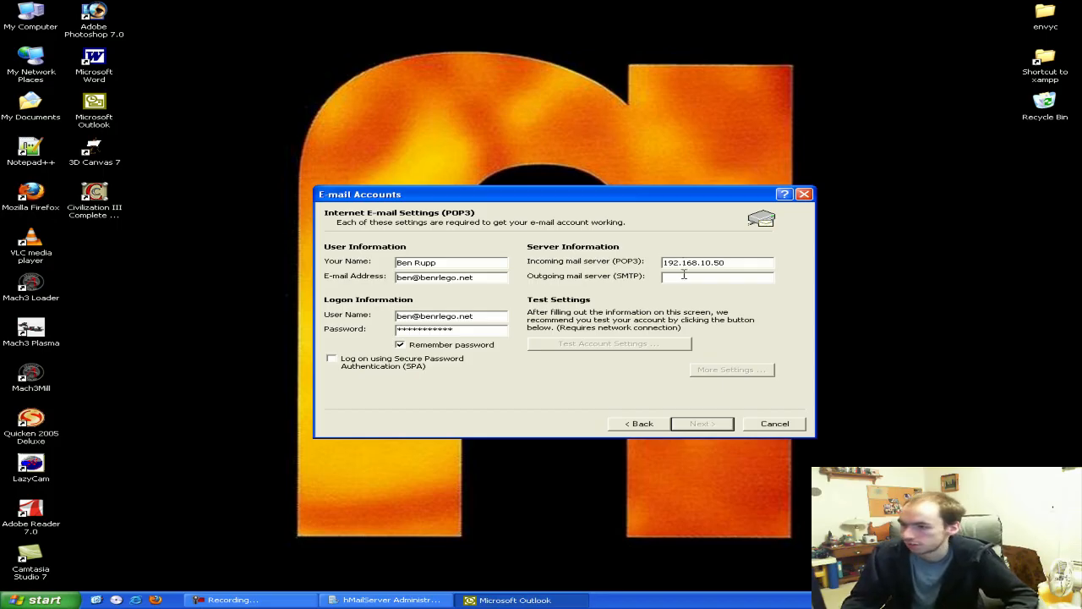
text(192.168.10.50)
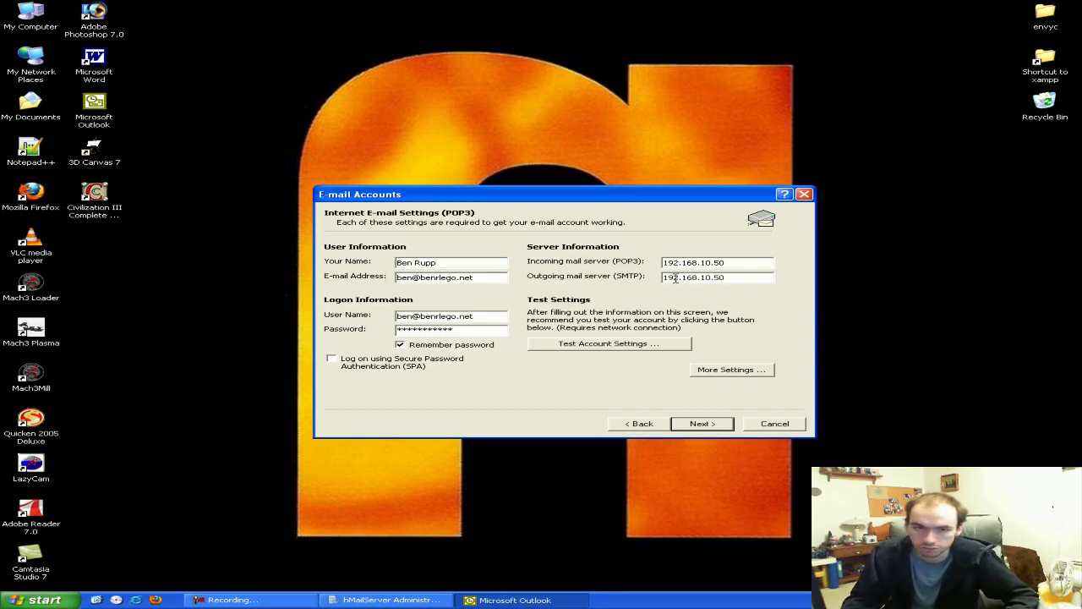
click(700, 375)
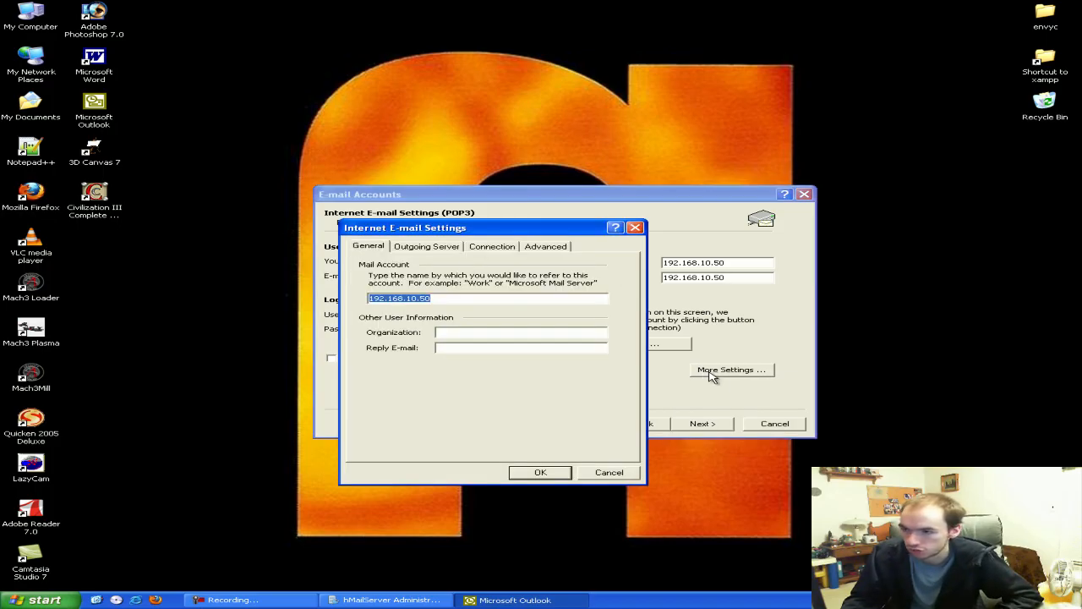
Review the outgoing server, connection and advanced port settings for the 192.168.10.50 account
click(443, 247)
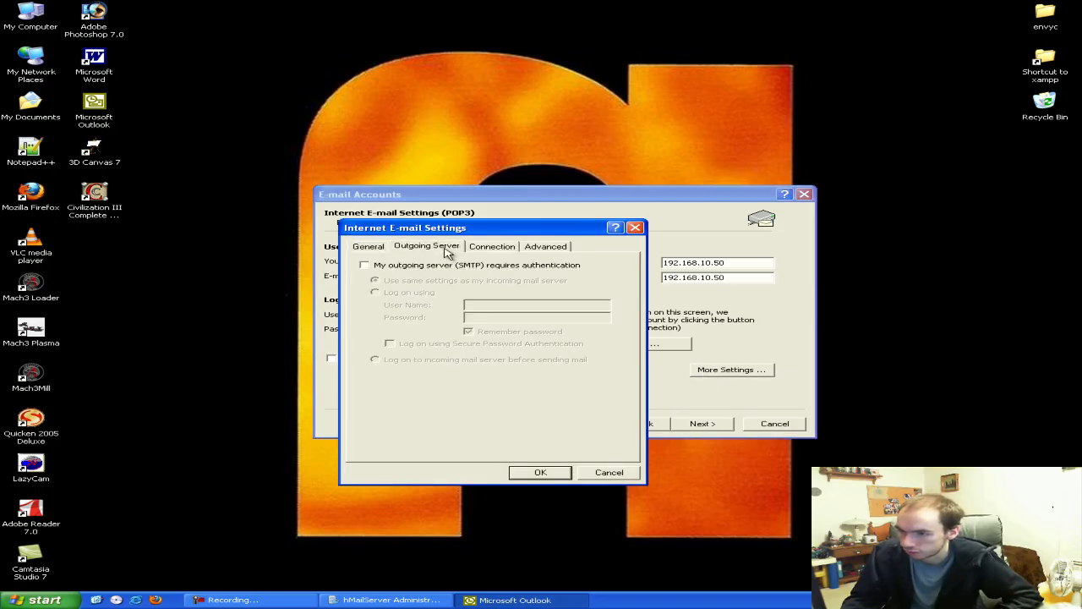
click(492, 247)
click(438, 246)
drag(448, 230, 494, 180)
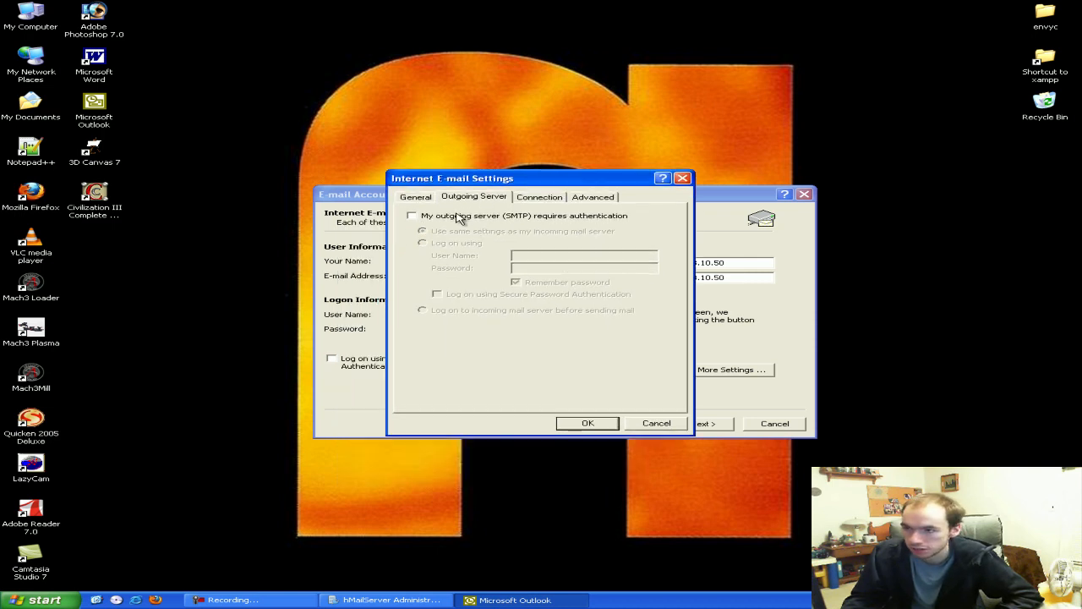
click(571, 196)
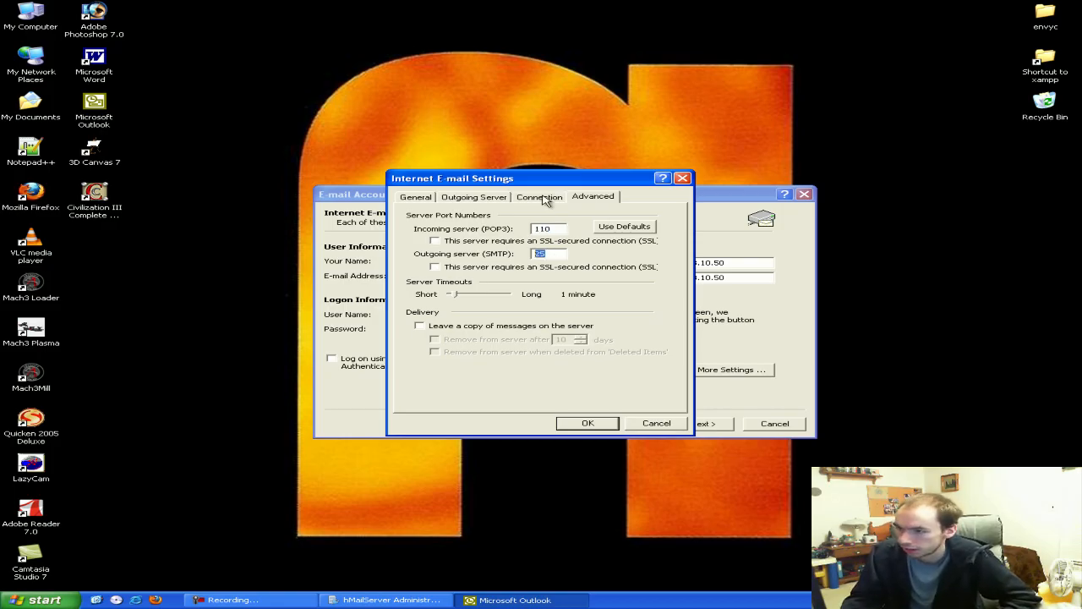
click(541, 198)
click(493, 198)
click(548, 197)
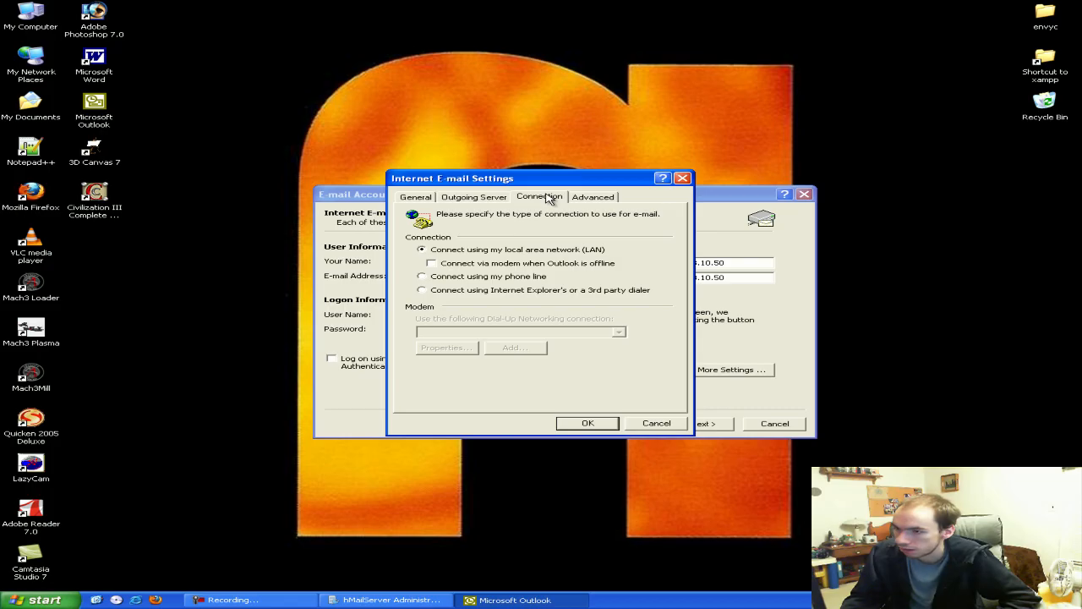
click(597, 198)
Accept the additional account settings and advance the wizard to its Congratulations page
click(485, 197)
click(430, 197)
click(568, 427)
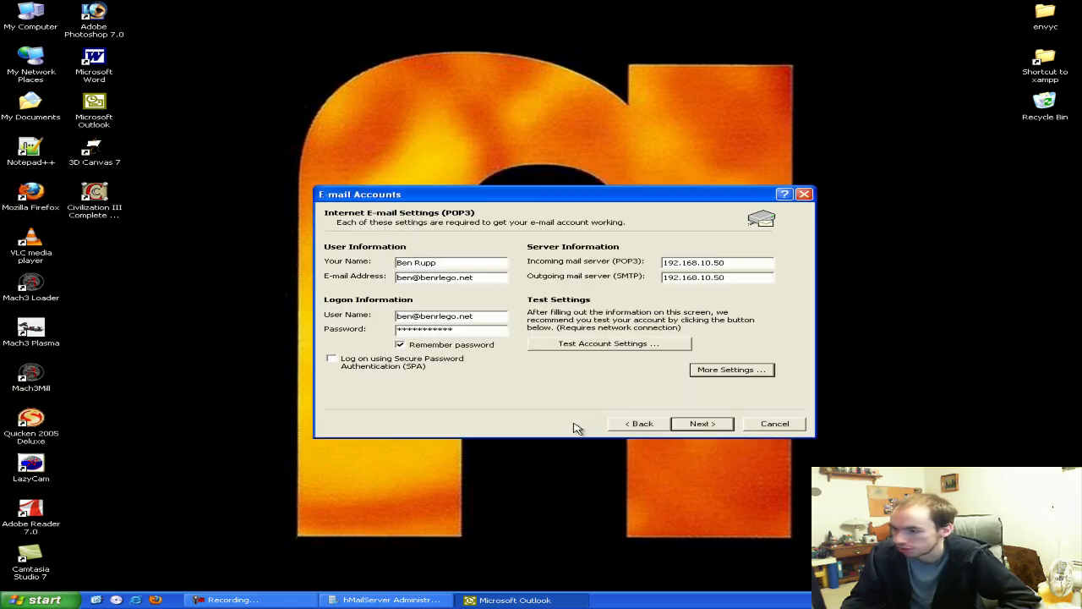
click(687, 427)
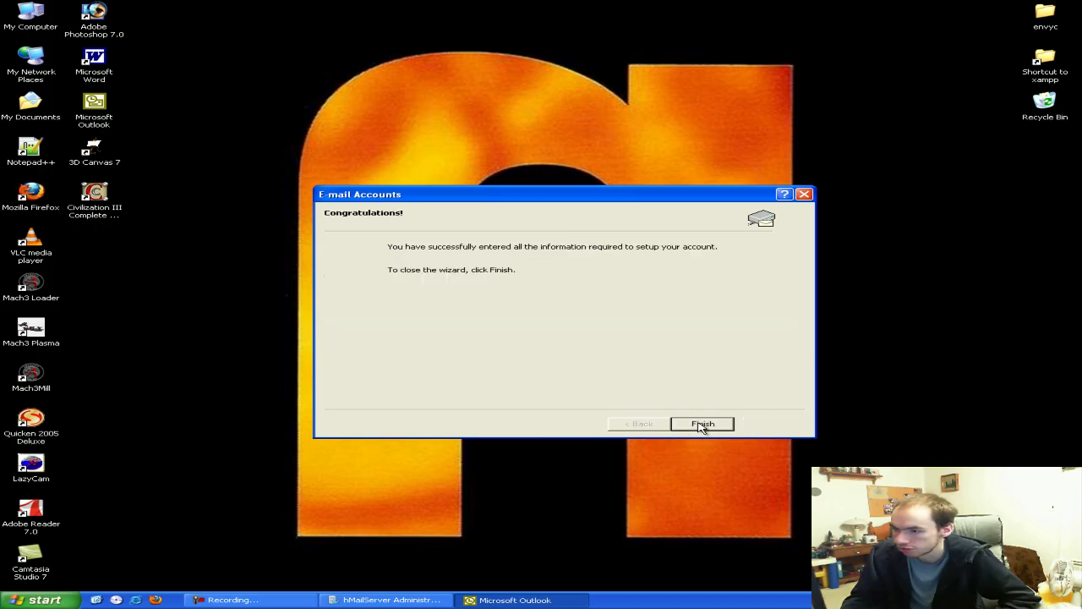
Finish the account setup, then dismiss the Word editor tips and close the Word compose window
click(702, 424)
drag(339, 43, 430, 90)
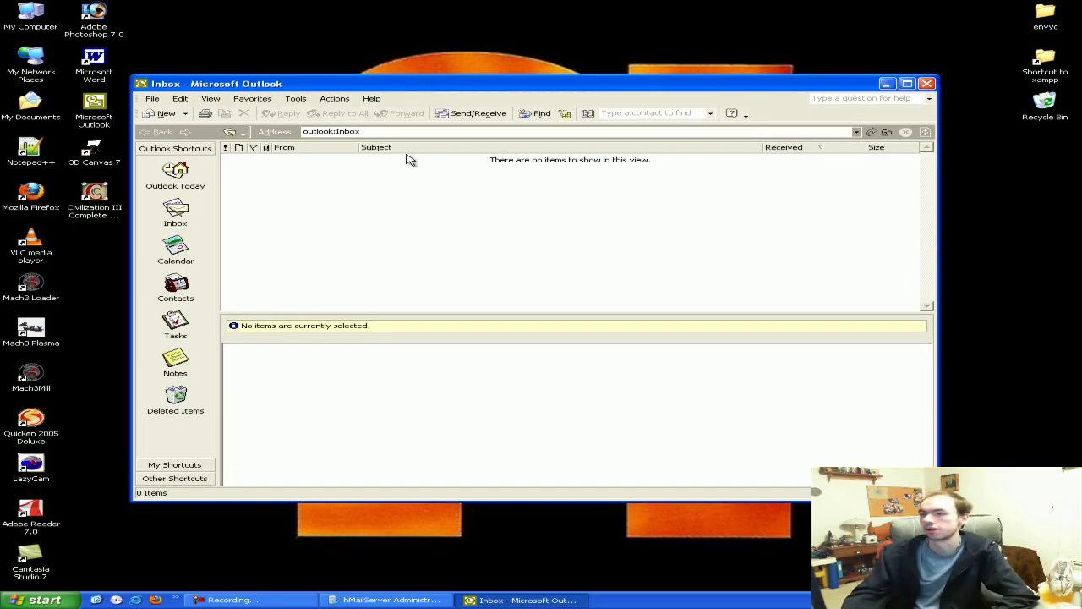
click(165, 113)
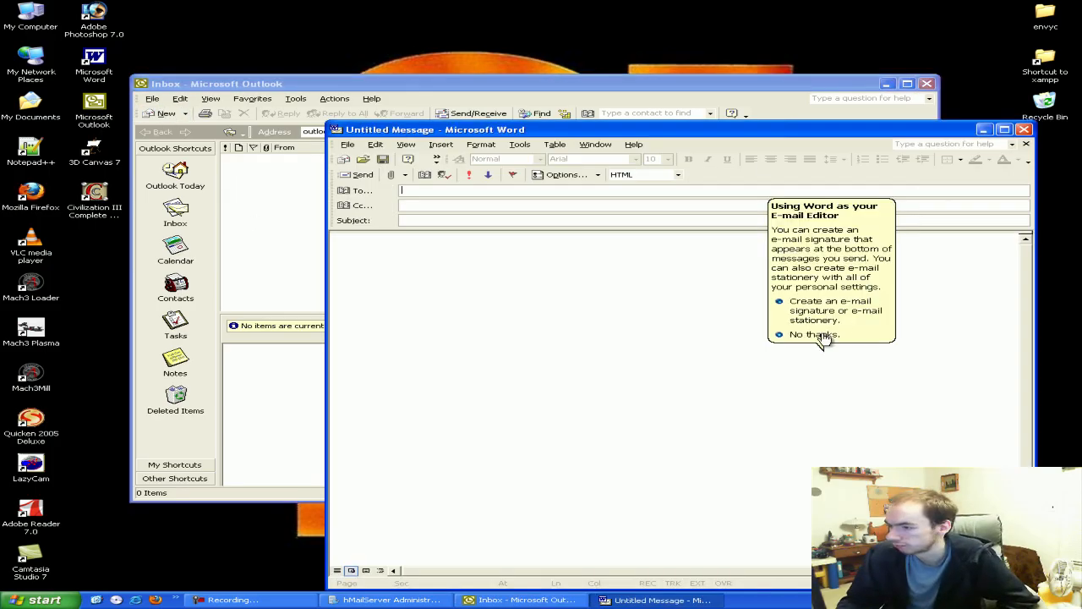
click(822, 334)
click(1023, 129)
Turn off 'Use Microsoft Word to edit e-mail' in Mail Format and open a new message
click(295, 98)
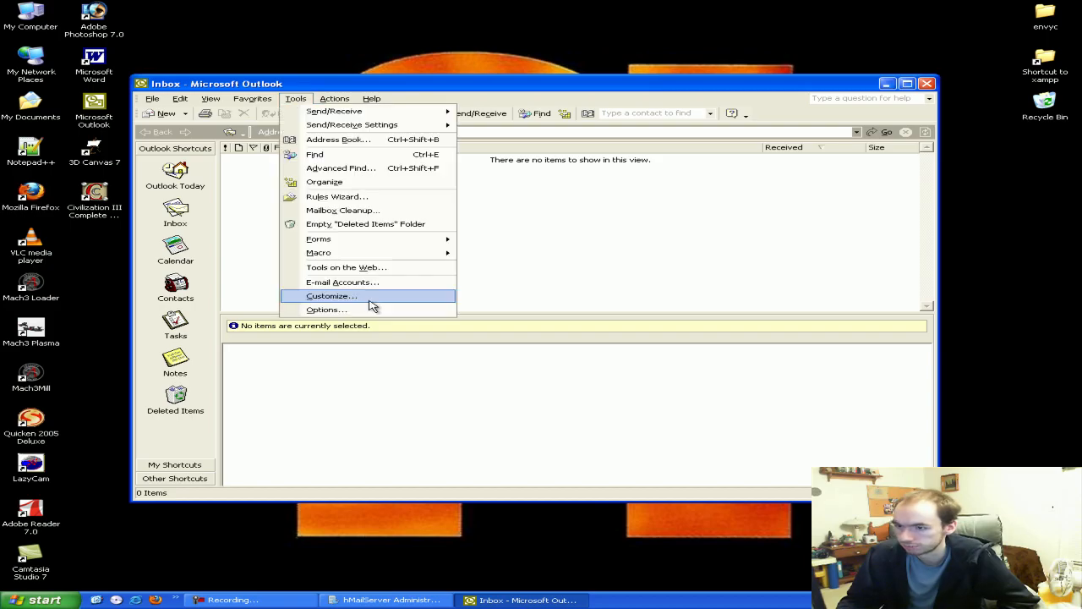
click(367, 309)
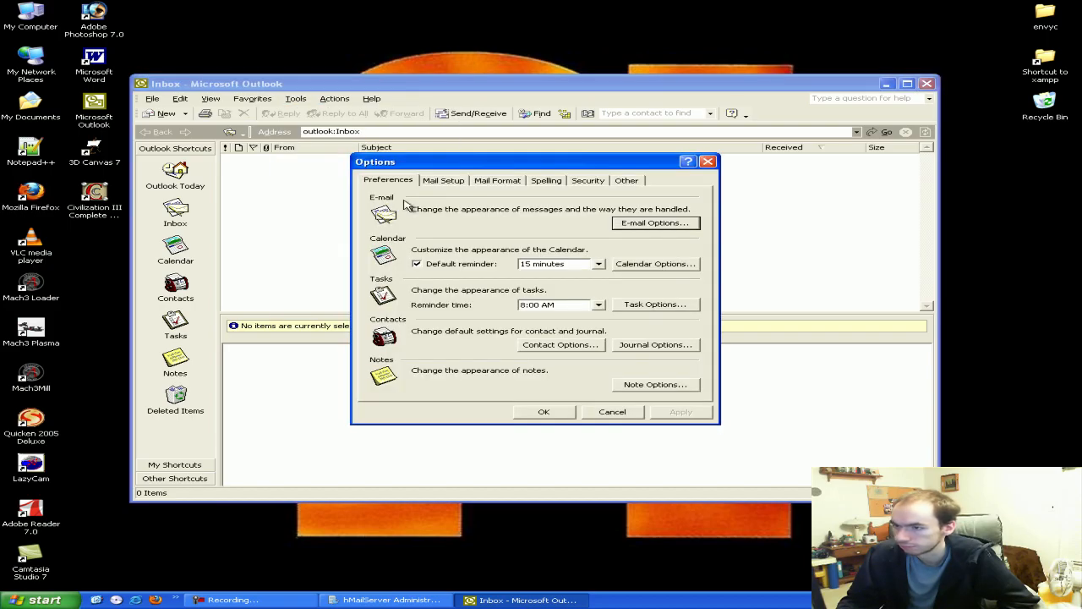
click(495, 182)
click(554, 232)
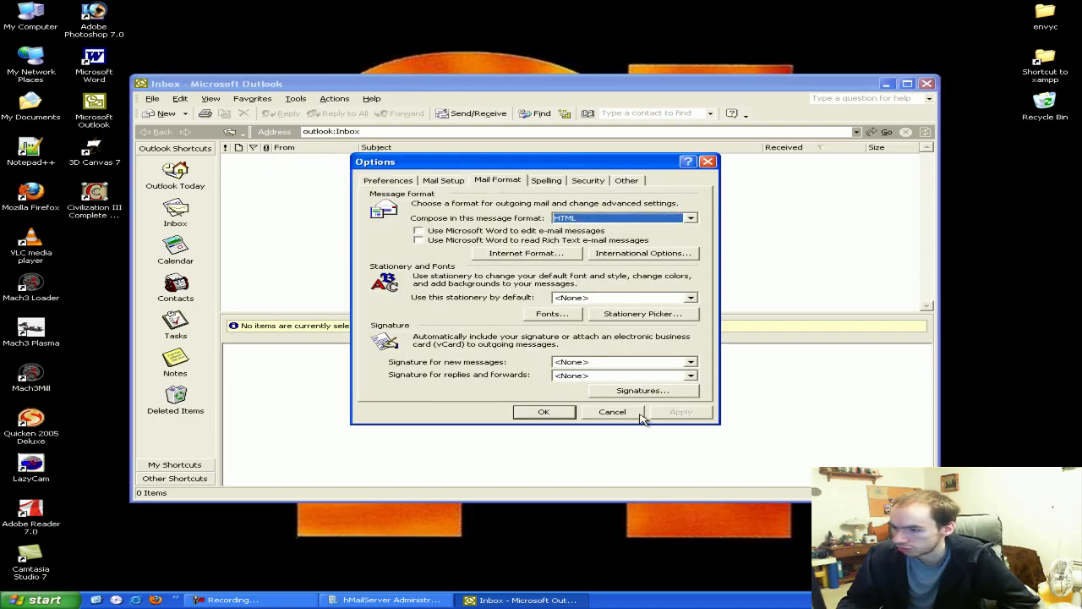
click(682, 413)
click(544, 412)
click(163, 114)
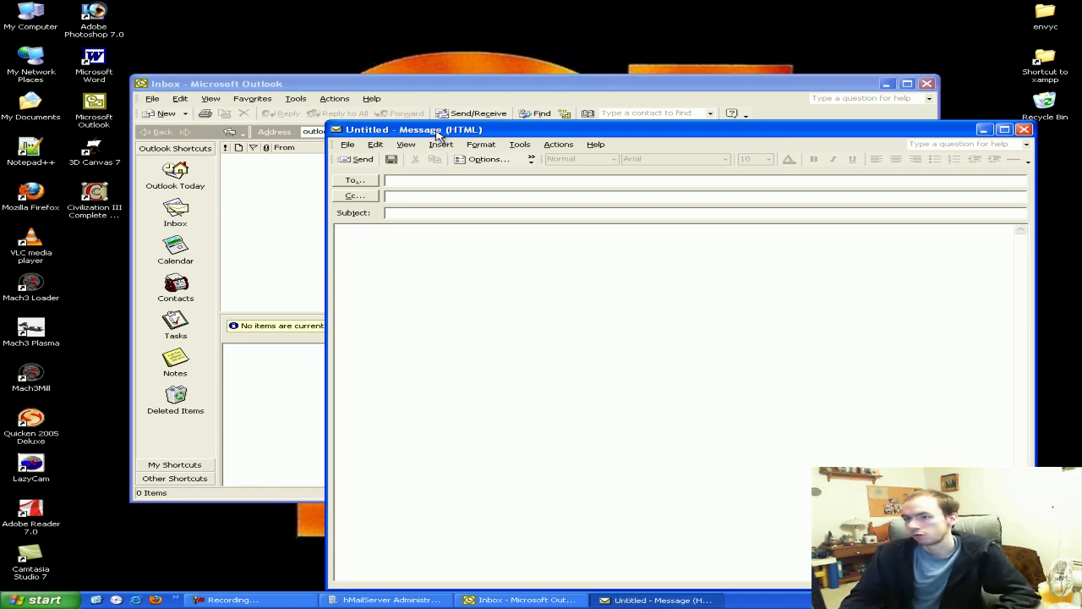
Send a message titled 'Test' reading 'this is a test' to the account's own address
drag(436, 132, 344, 84)
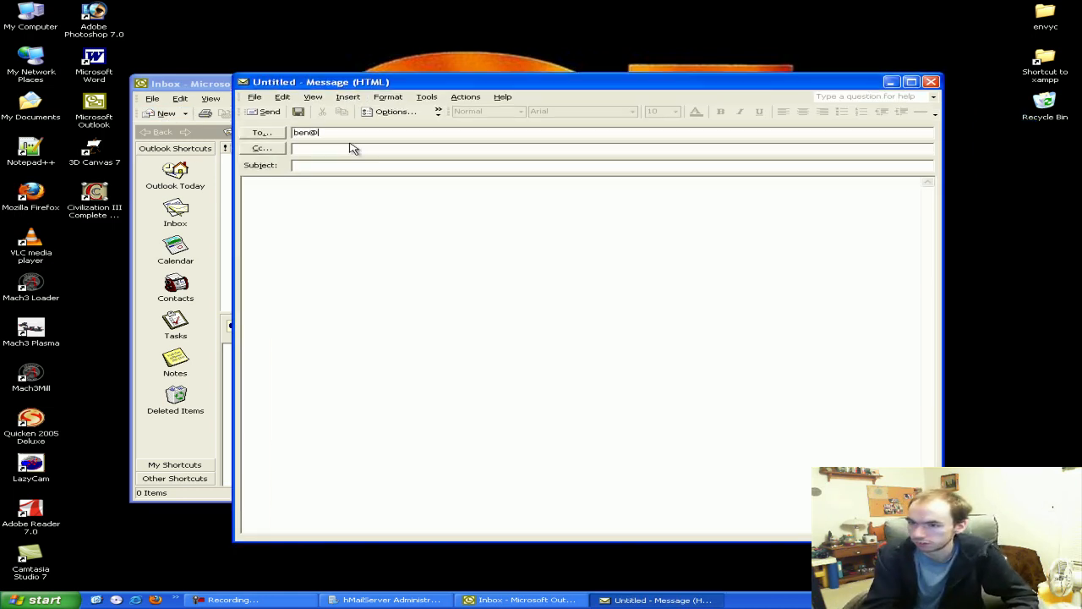
click(349, 164)
text(Test)
click(355, 189)
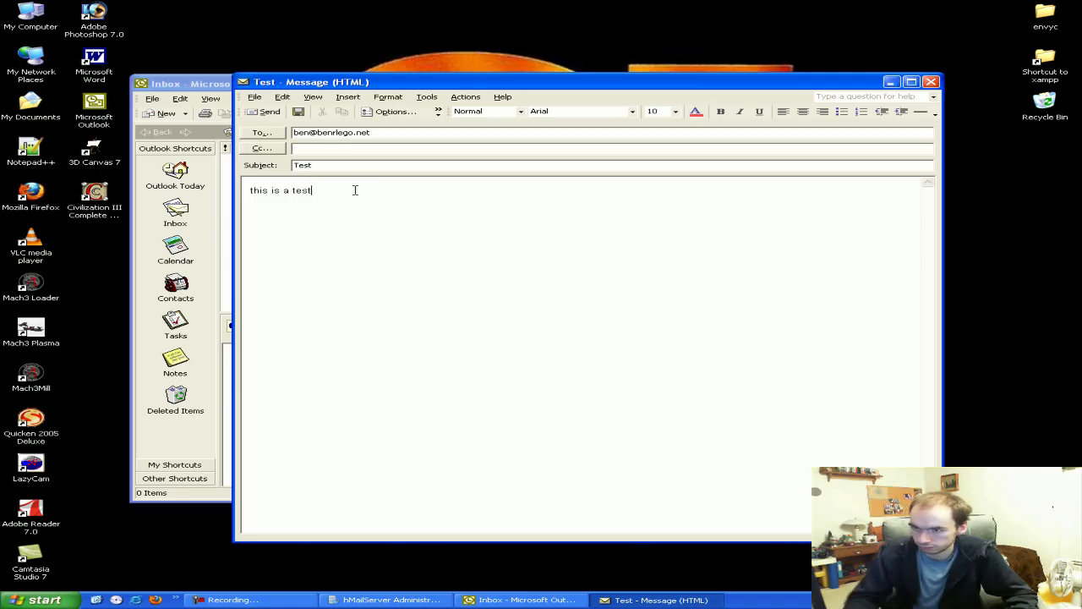
click(264, 111)
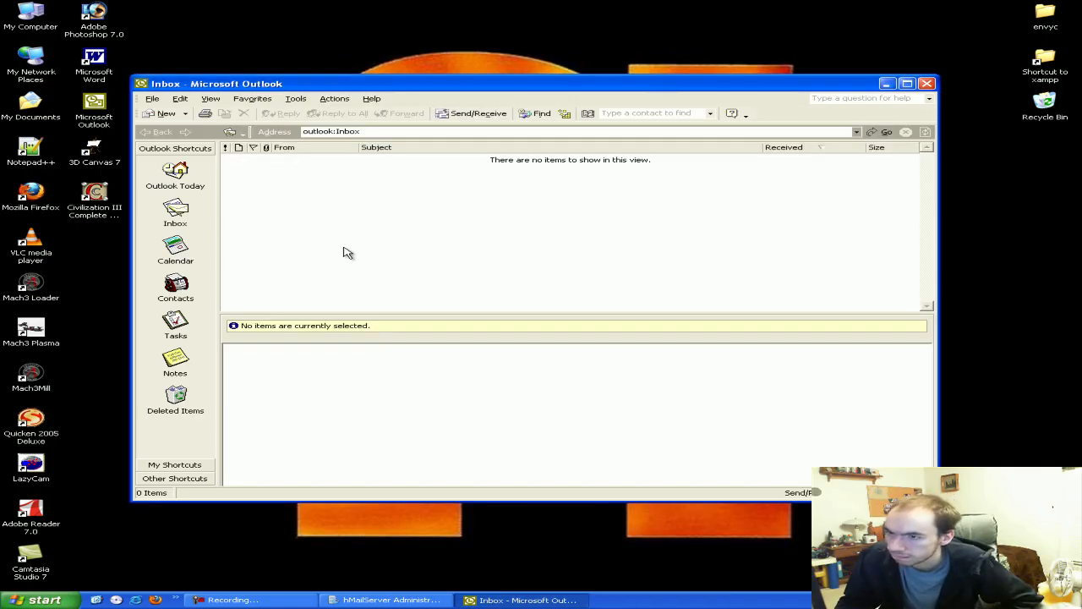
Receive the Test message with Send/Receive, open it, then close it
click(448, 113)
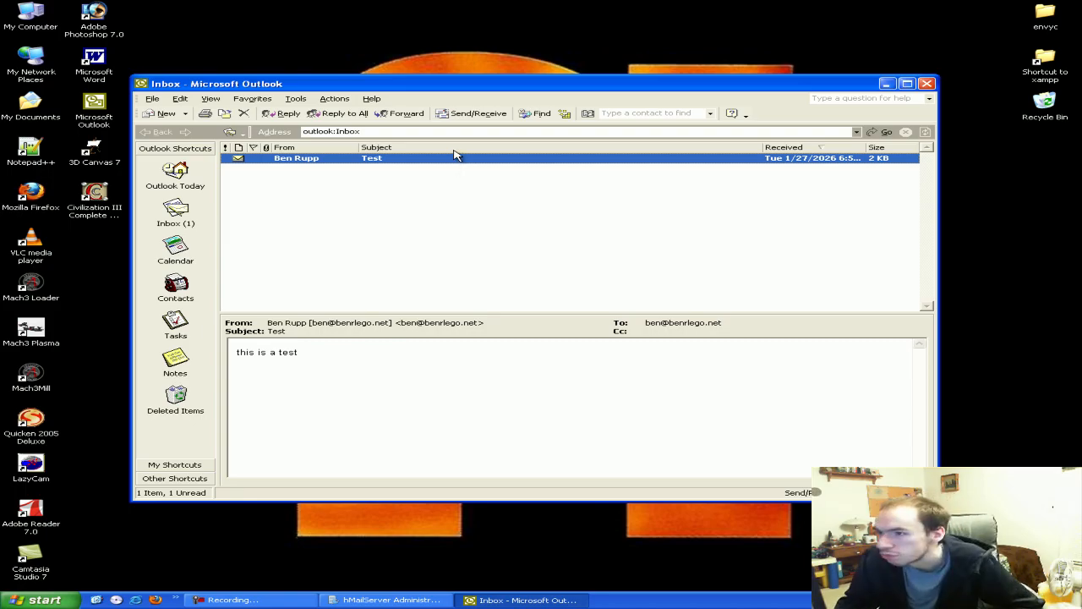
double_click(454, 158)
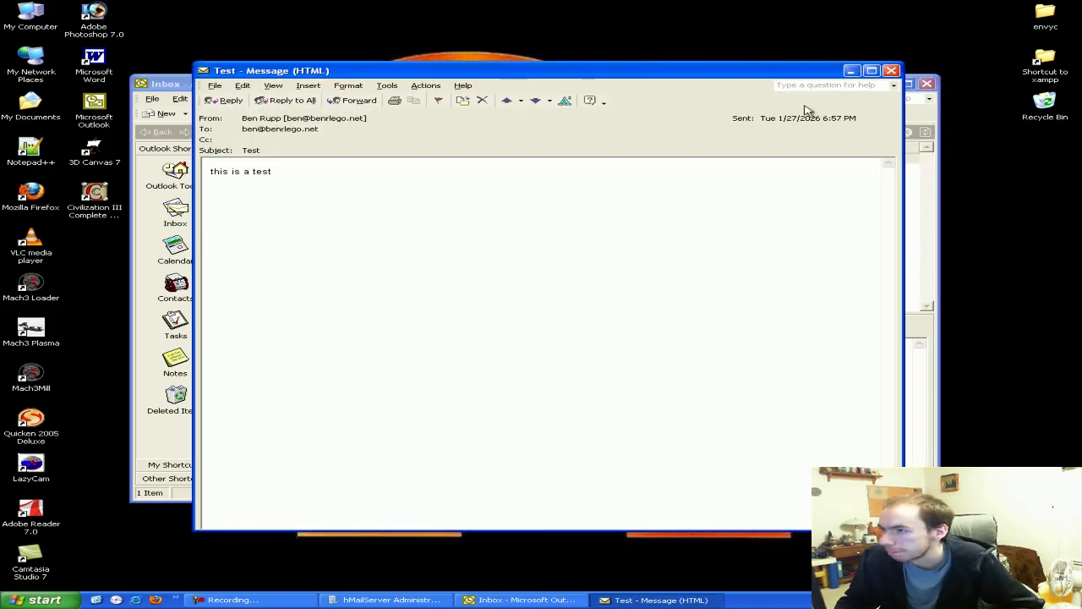
click(891, 70)
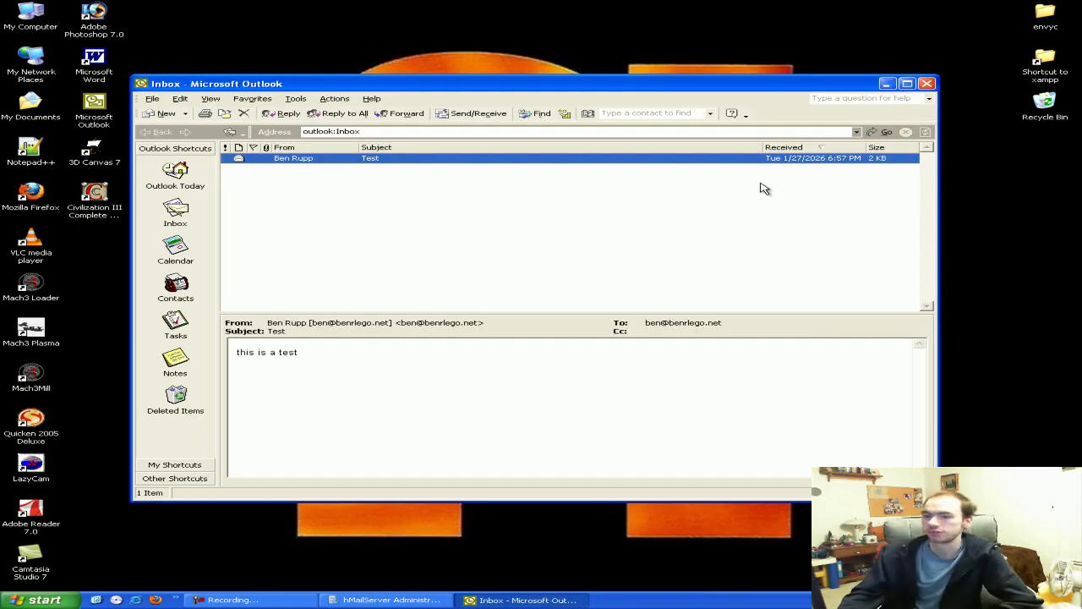
Unlock the taskbar, widen quick-launch by one shortcut, relock it, and minimize Outlook
right_click(635, 598)
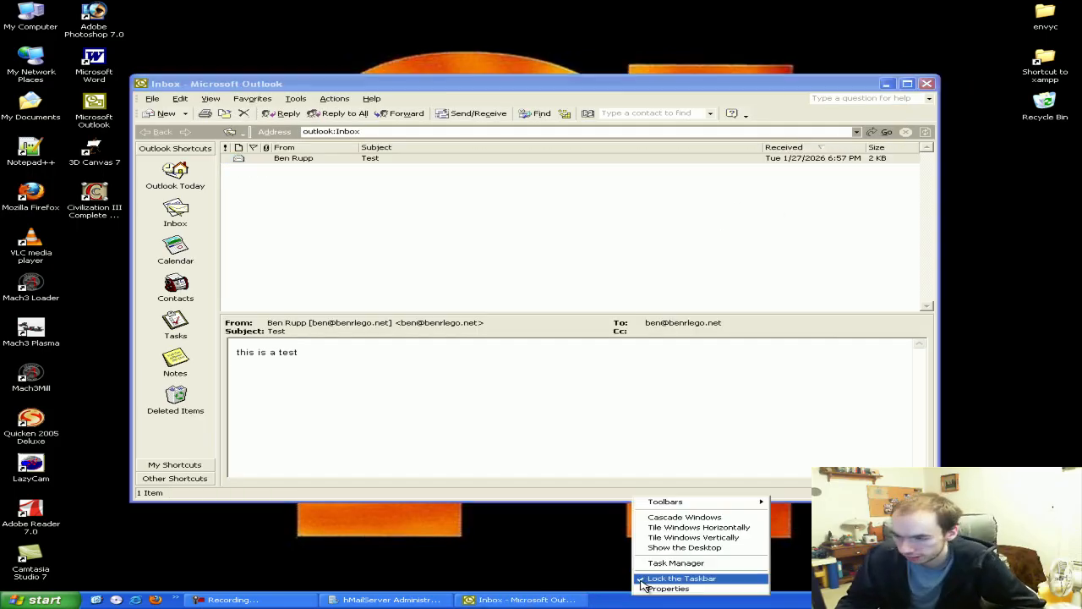
click(667, 578)
mouse_move(184, 601)
mouse_down()
mouse_move(220, 601)
mouse_move(203, 601)
mouse_up()
right_click(671, 594)
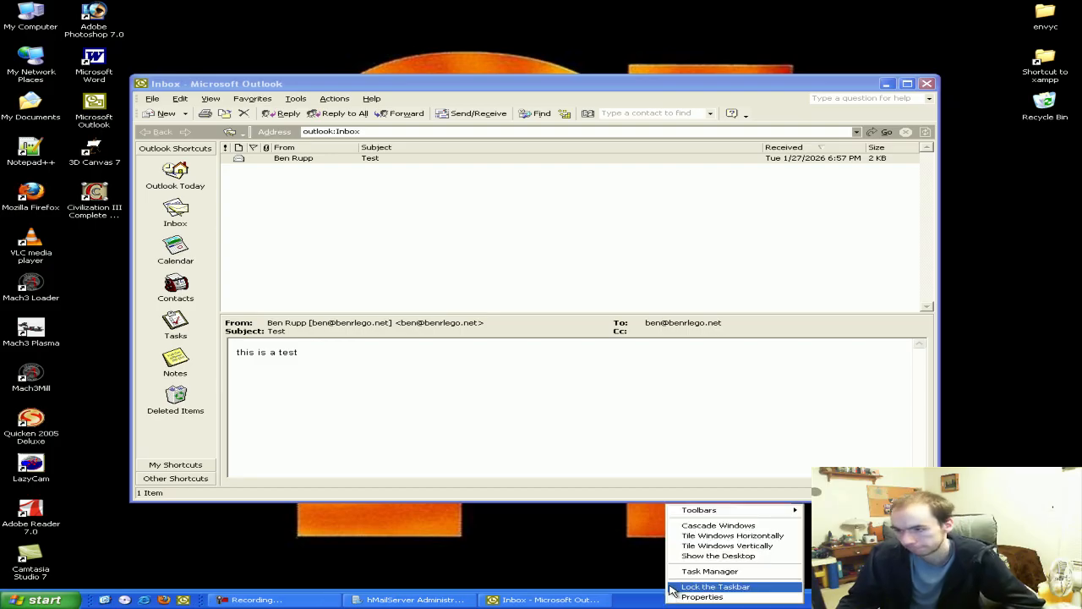
click(681, 586)
drag(332, 87, 336, 94)
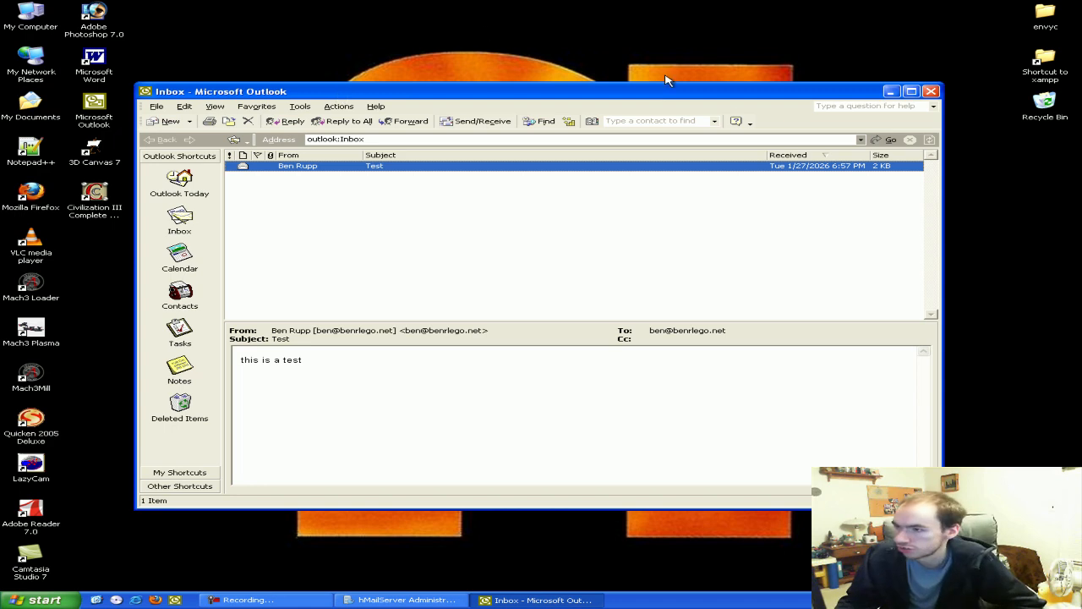
click(889, 95)
Add and save the domain testsite.net under Domains beside benrlego.net
click(372, 600)
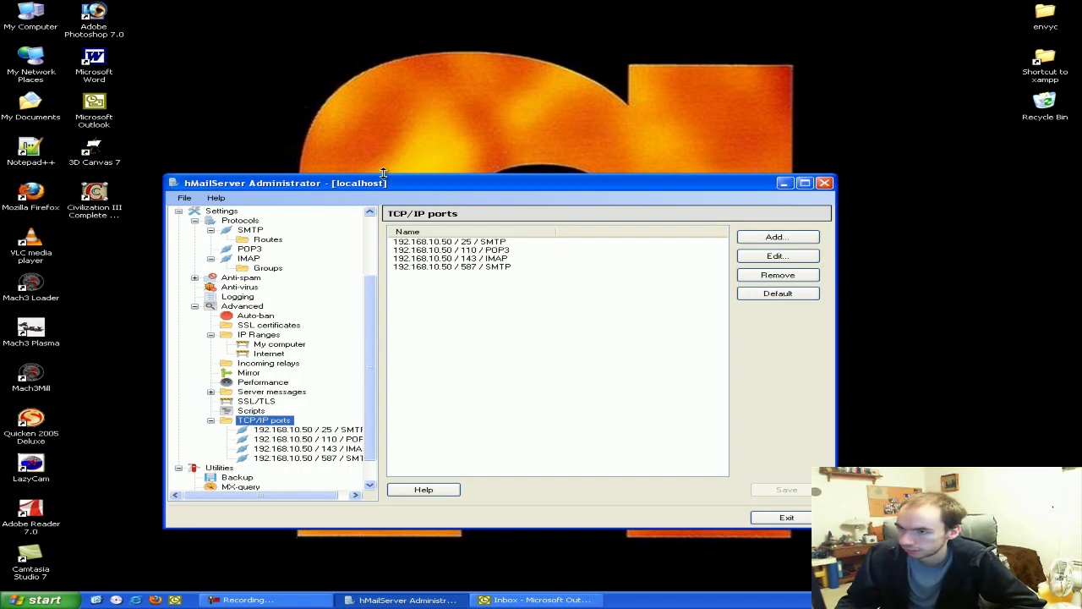
scroll(392, 287, up, 3)
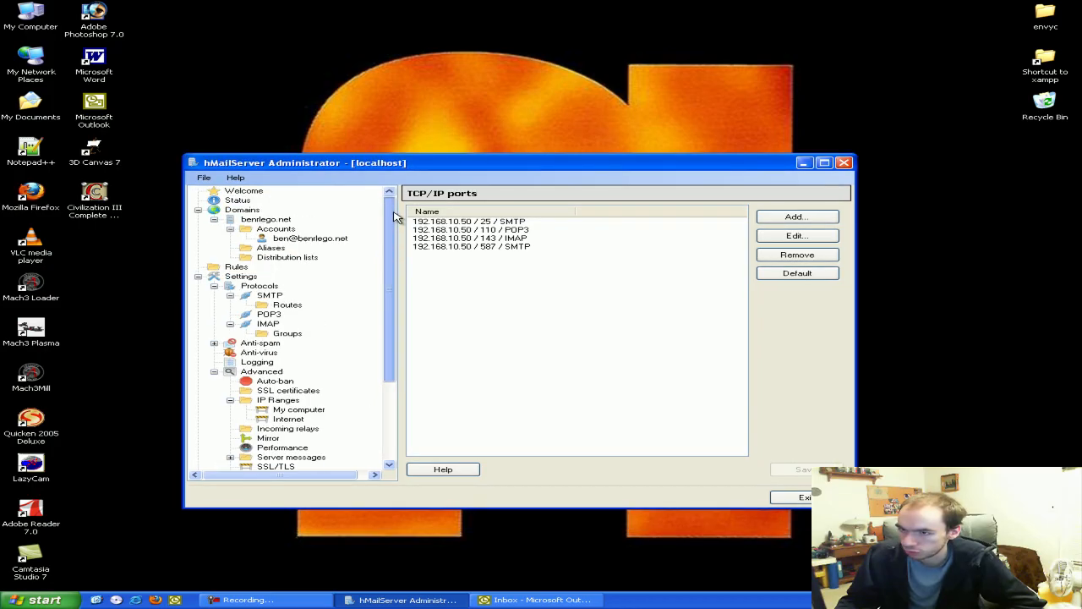
click(242, 209)
click(781, 220)
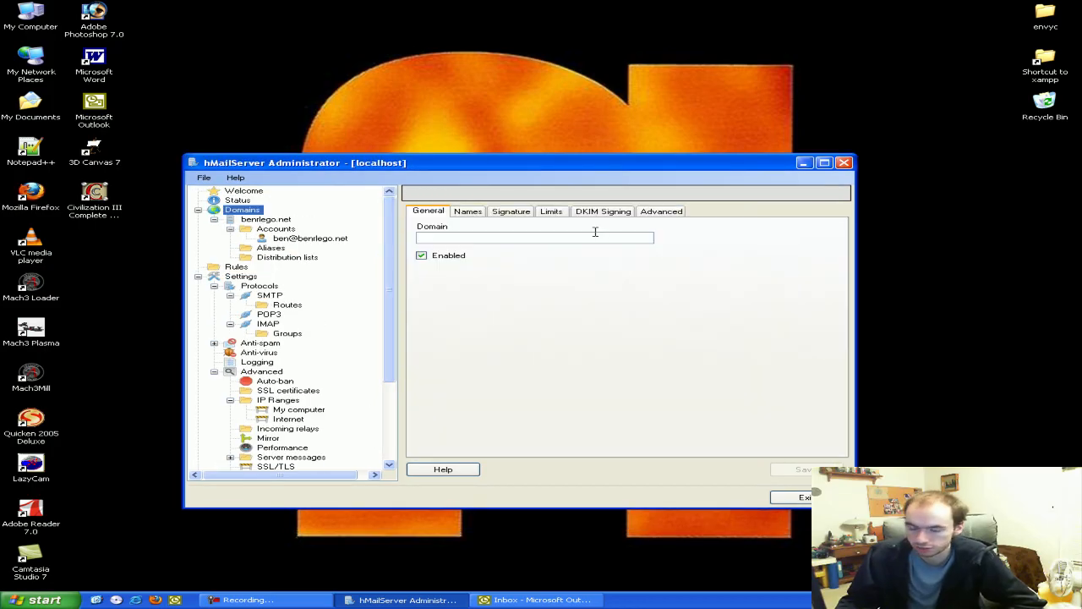
click(560, 236)
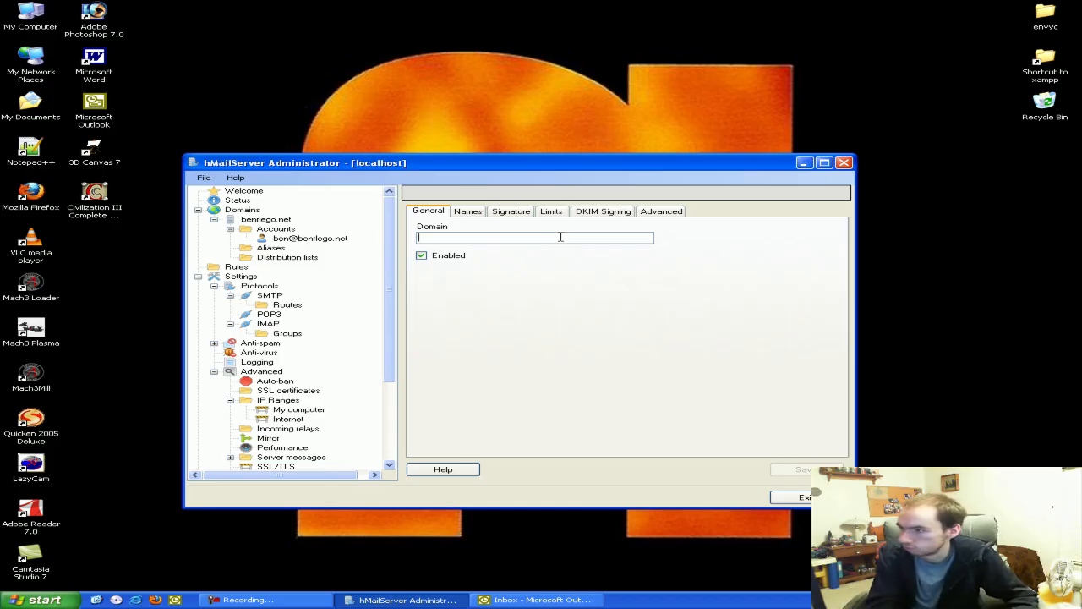
text(testsite.net)
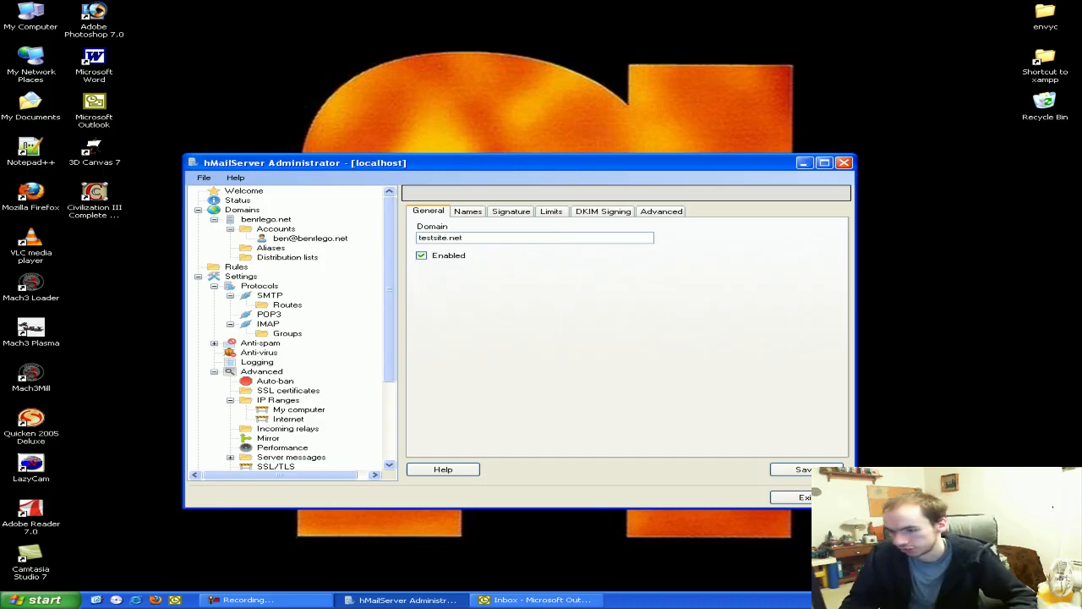
click(780, 469)
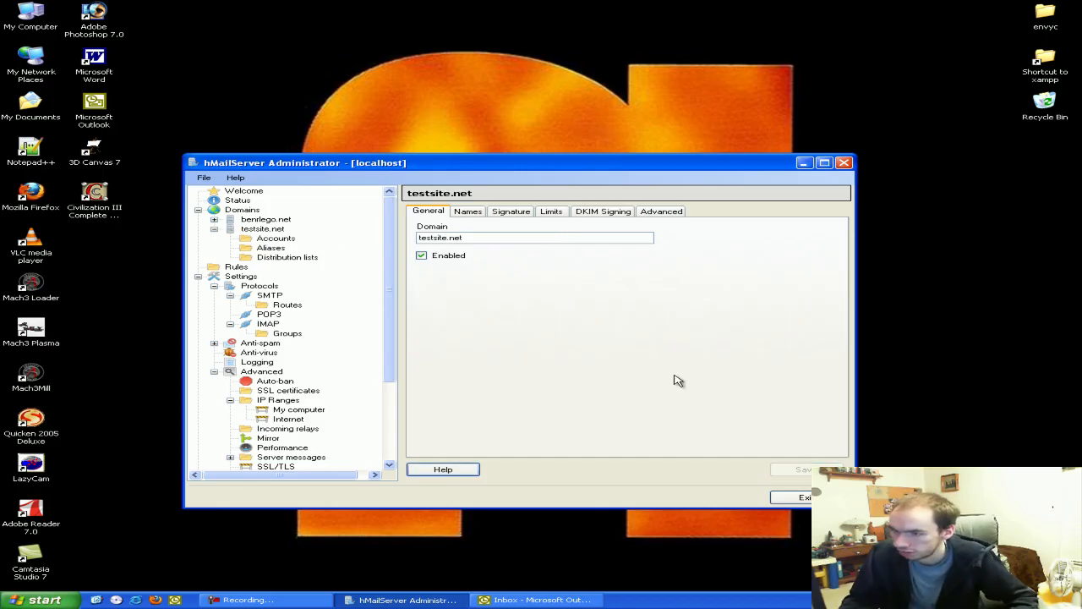
click(279, 240)
click(797, 216)
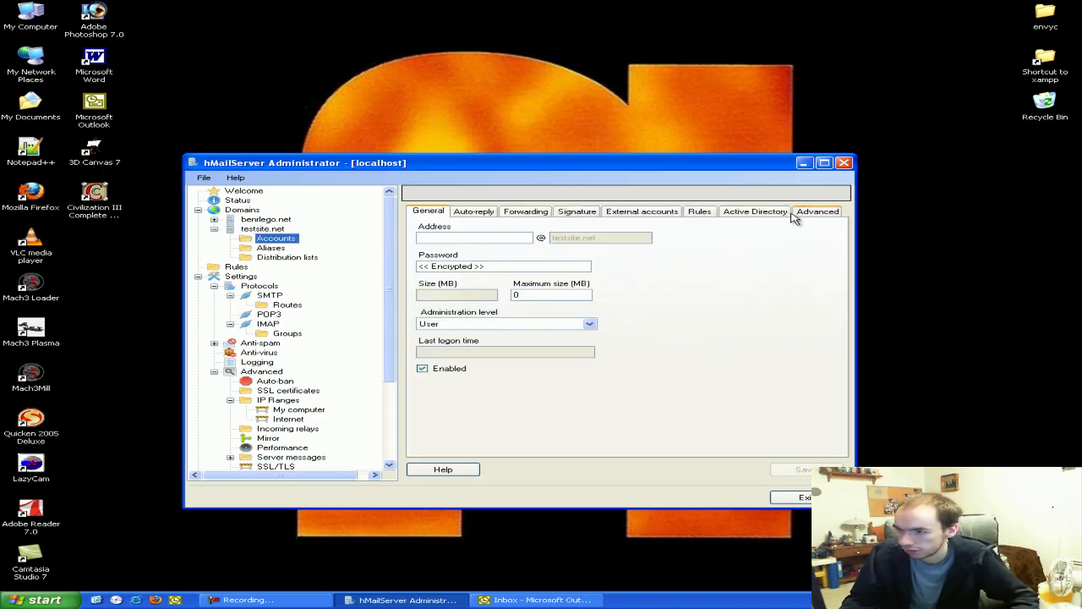
click(506, 238)
text(test)
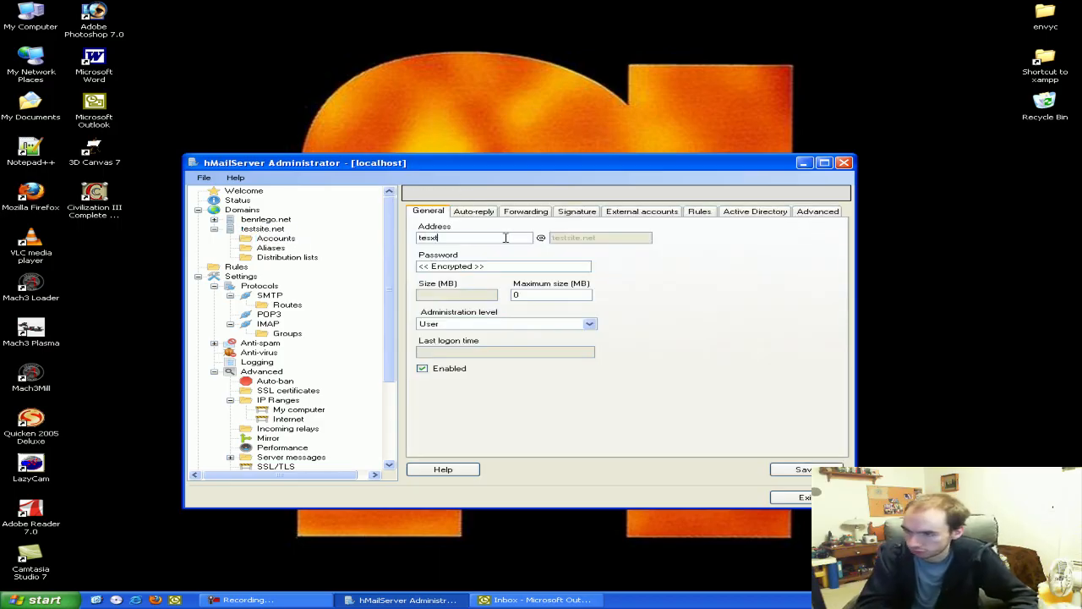
text(1)
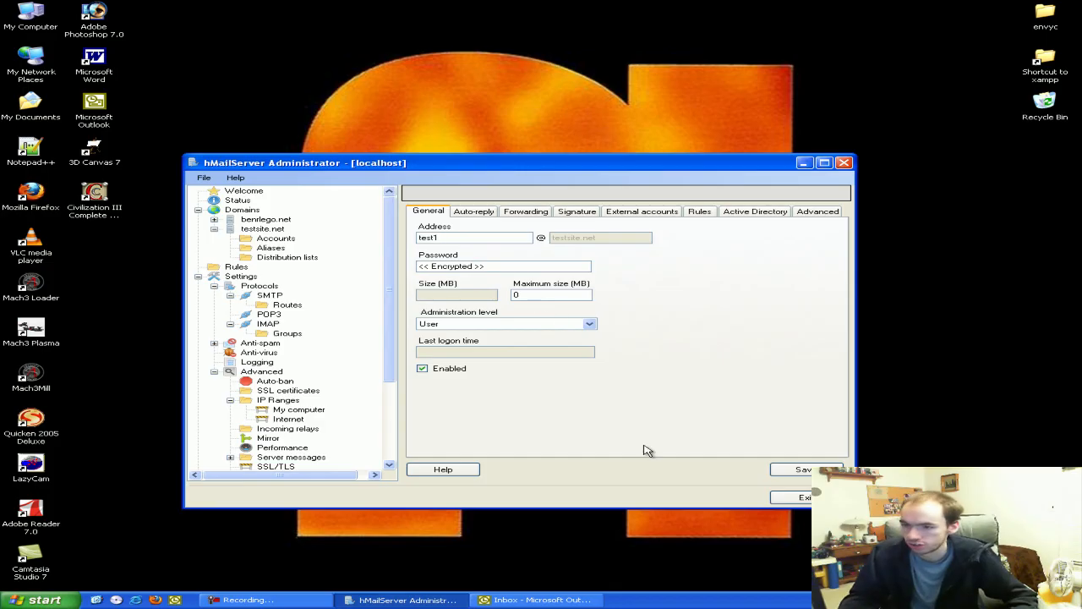
click(515, 266)
text(***)
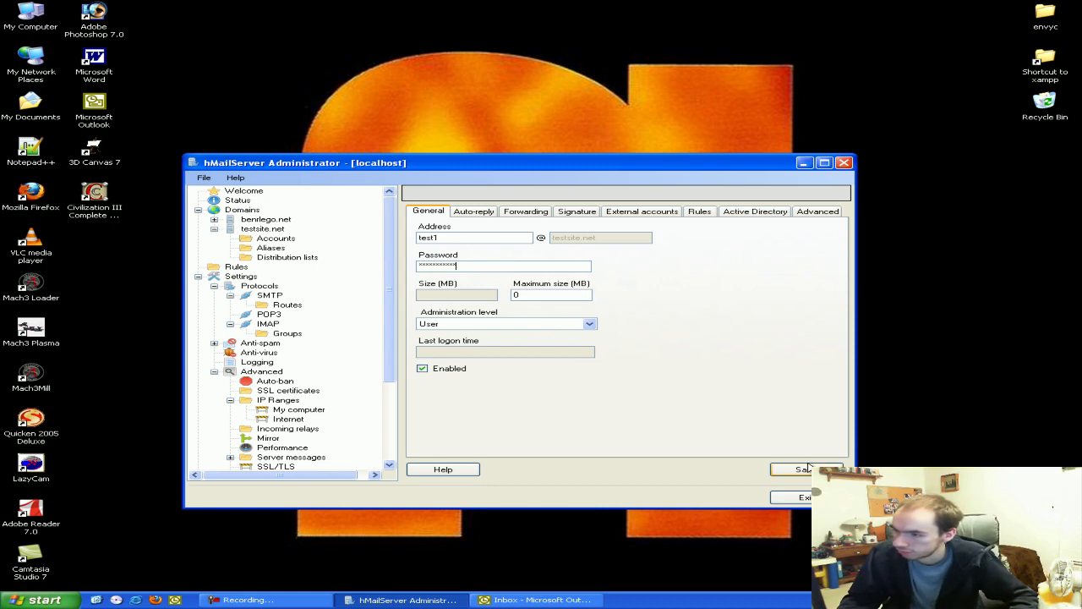
click(803, 470)
drag(380, 156, 361, 126)
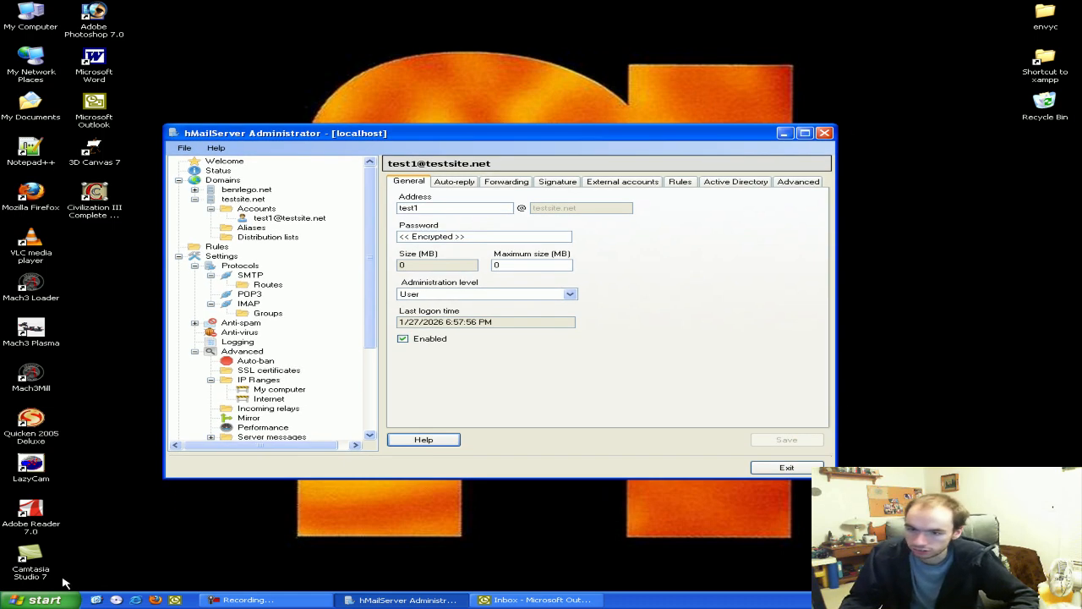
click(38, 600)
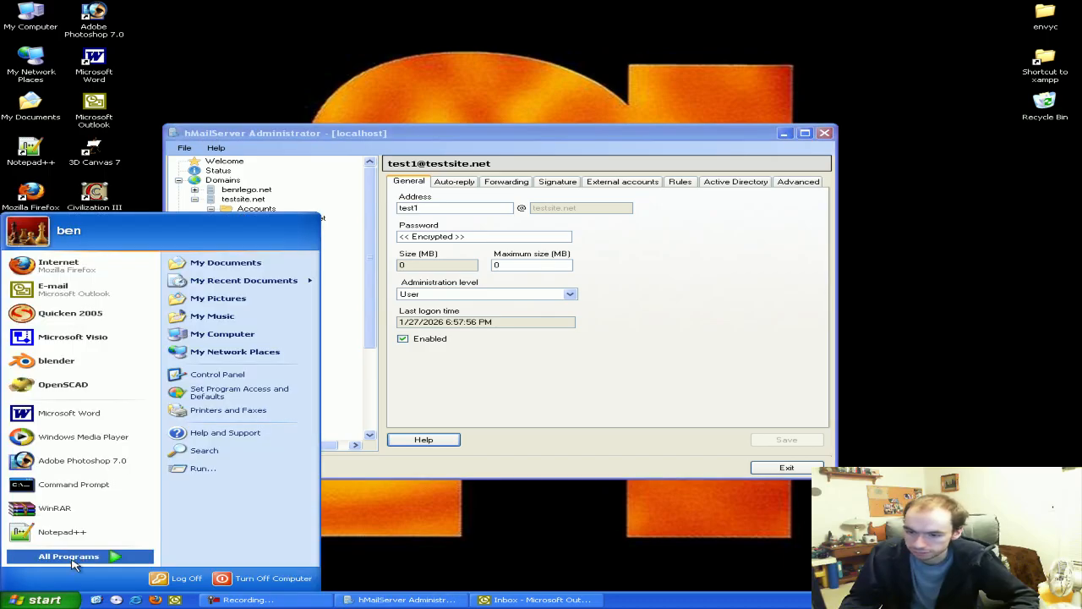
click(73, 560)
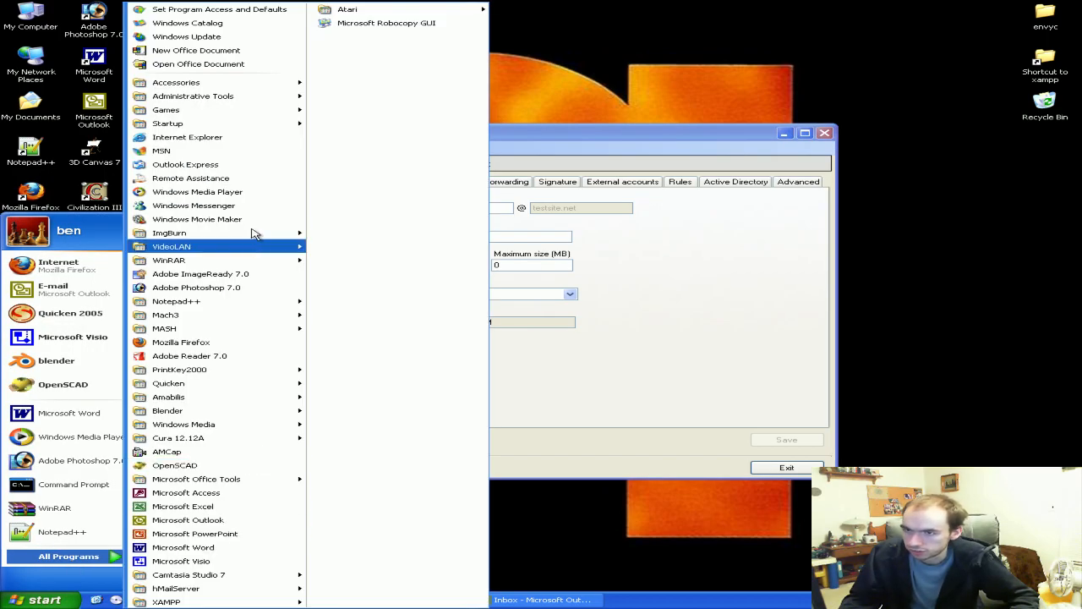
click(245, 167)
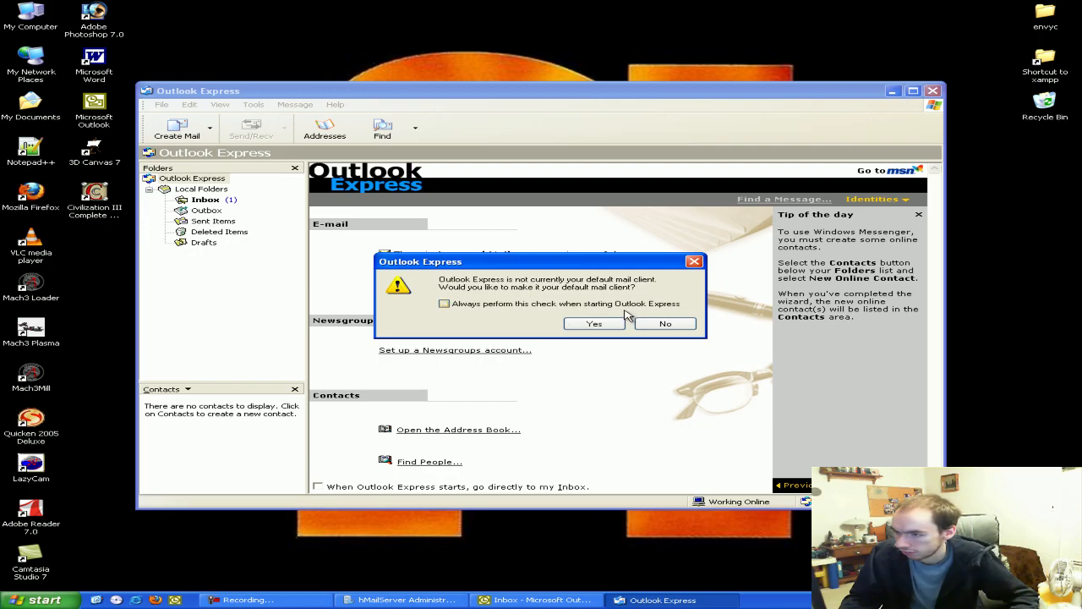
click(661, 323)
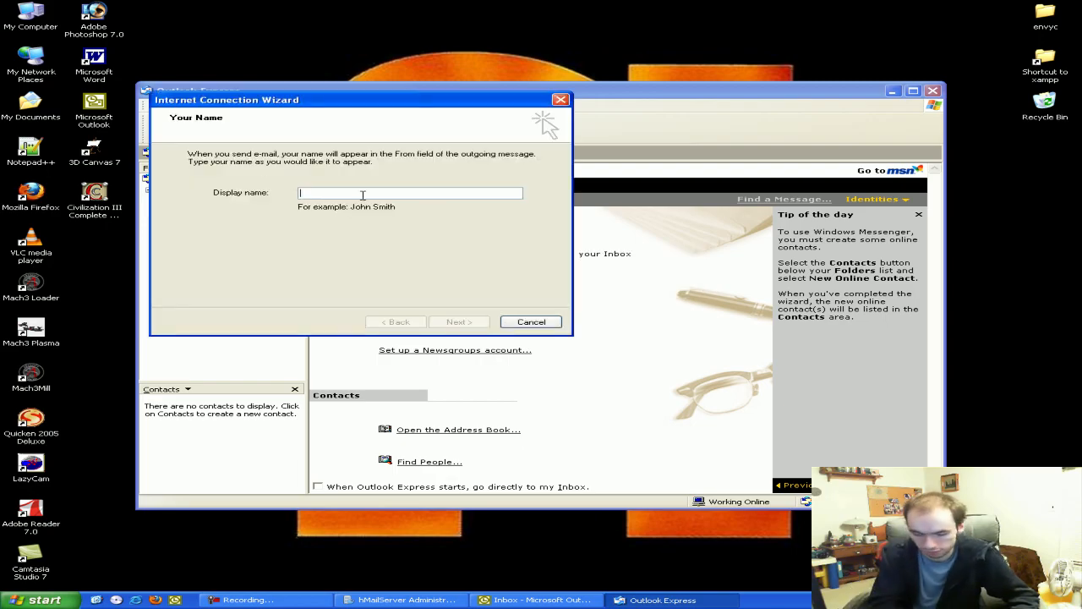
text(John Smith)
key(Return)
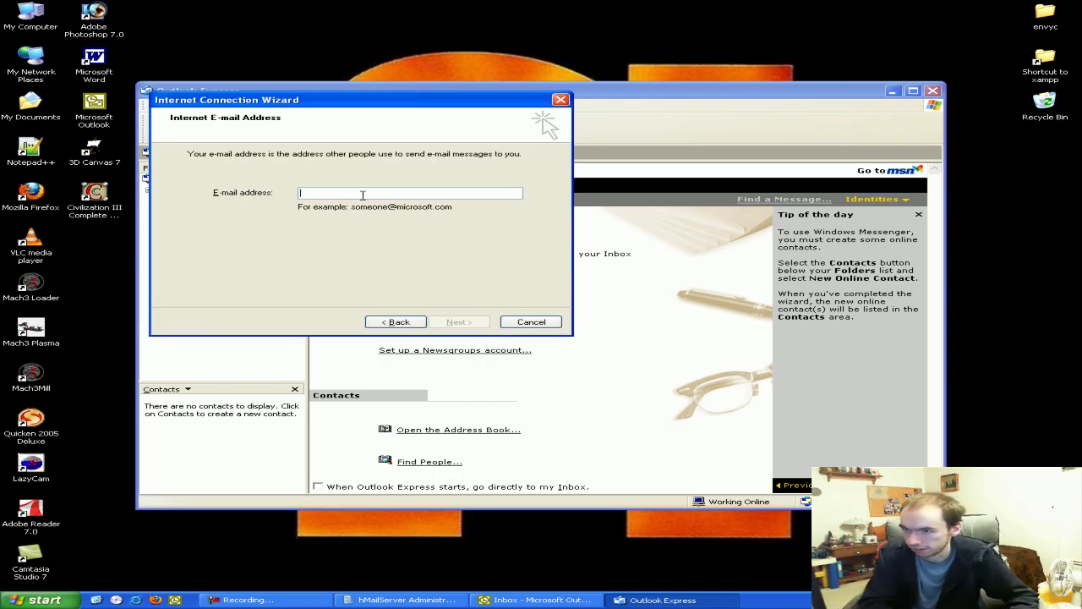
text(test1@tests)
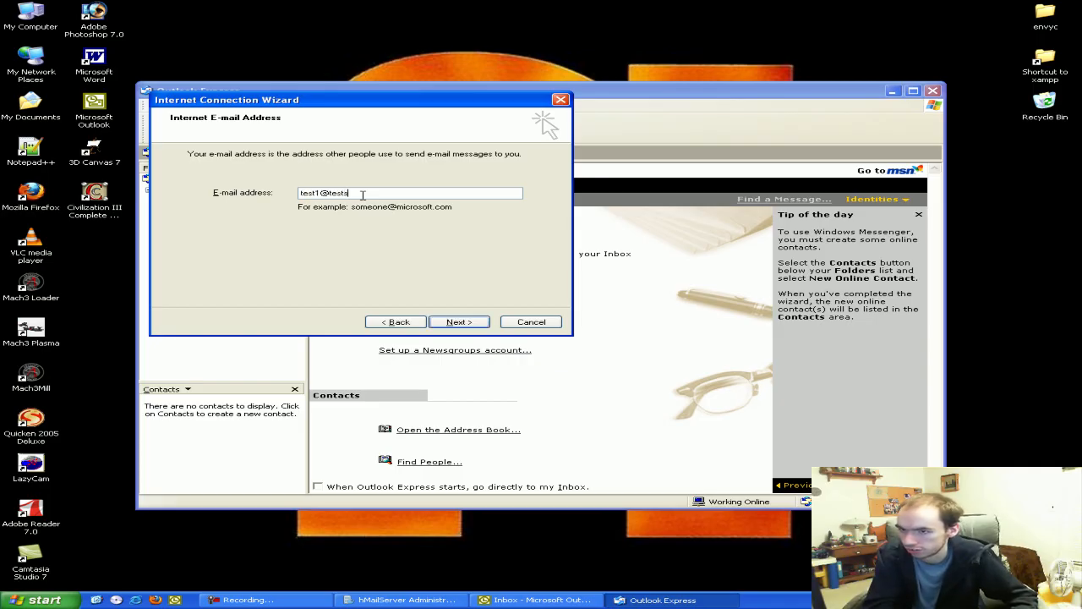
text(ite.net)
key(Return)
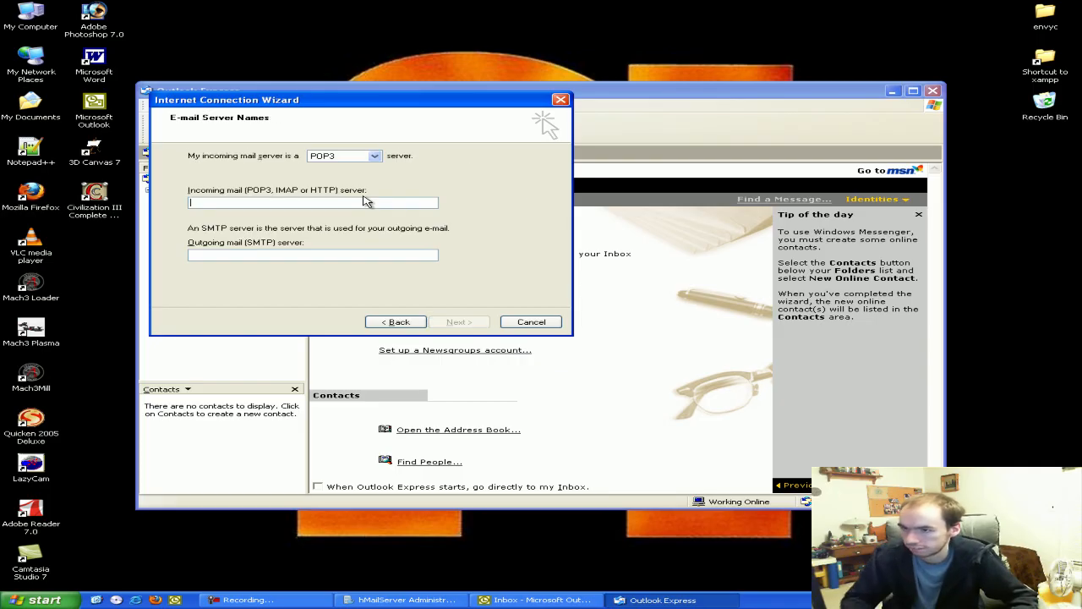
Set 192.168.10.50 as the mail server and enter the test1 account password
drag(296, 100, 332, 116)
click(355, 220)
text(192.168.10.50)
key(ctrl+v)
click(497, 340)
click(392, 229)
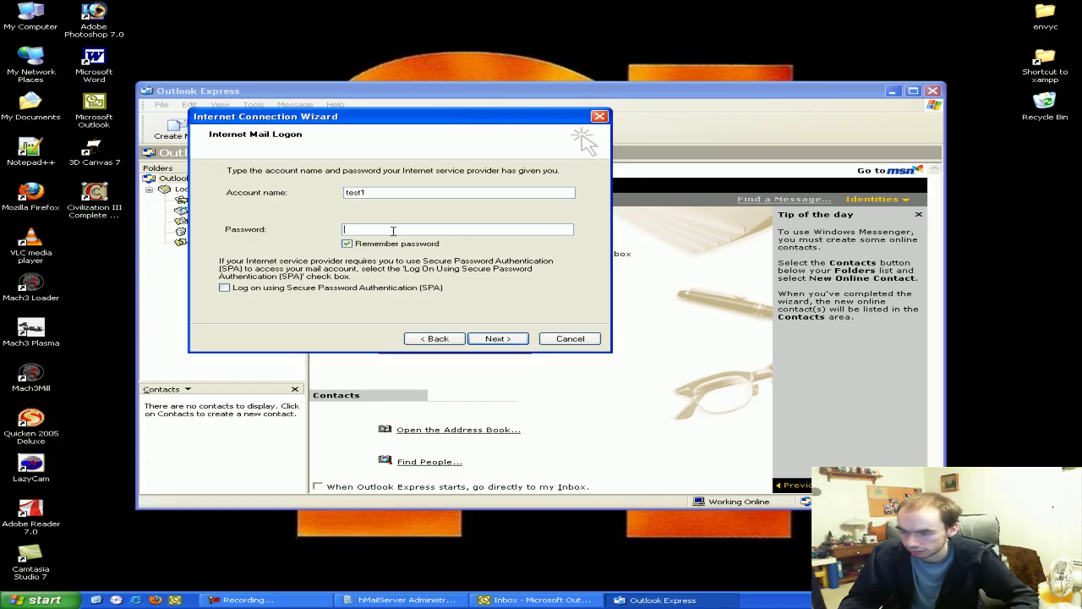
text(te)
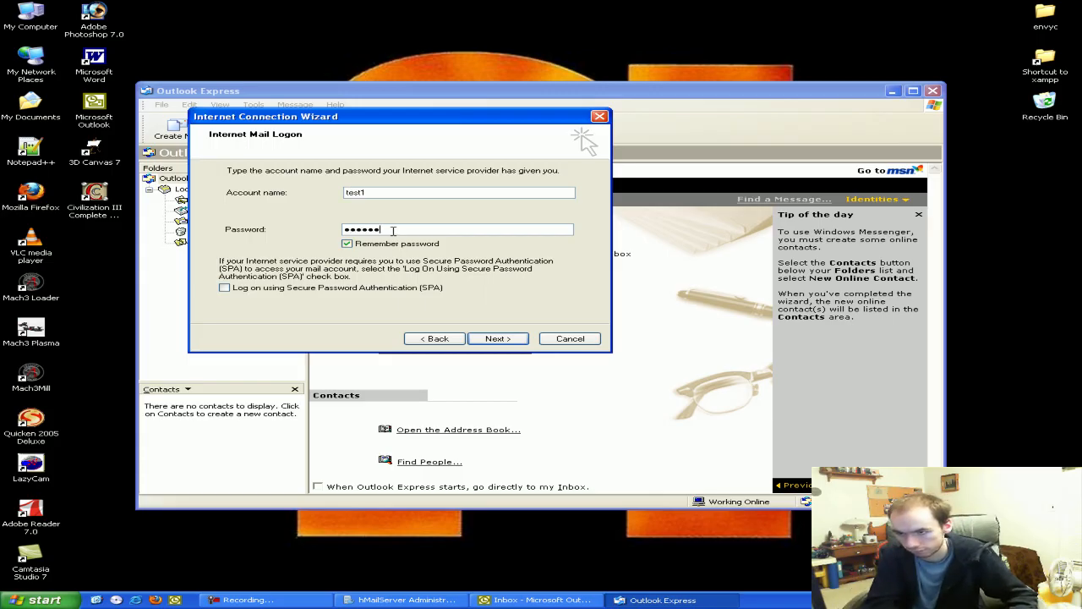
key(Return)
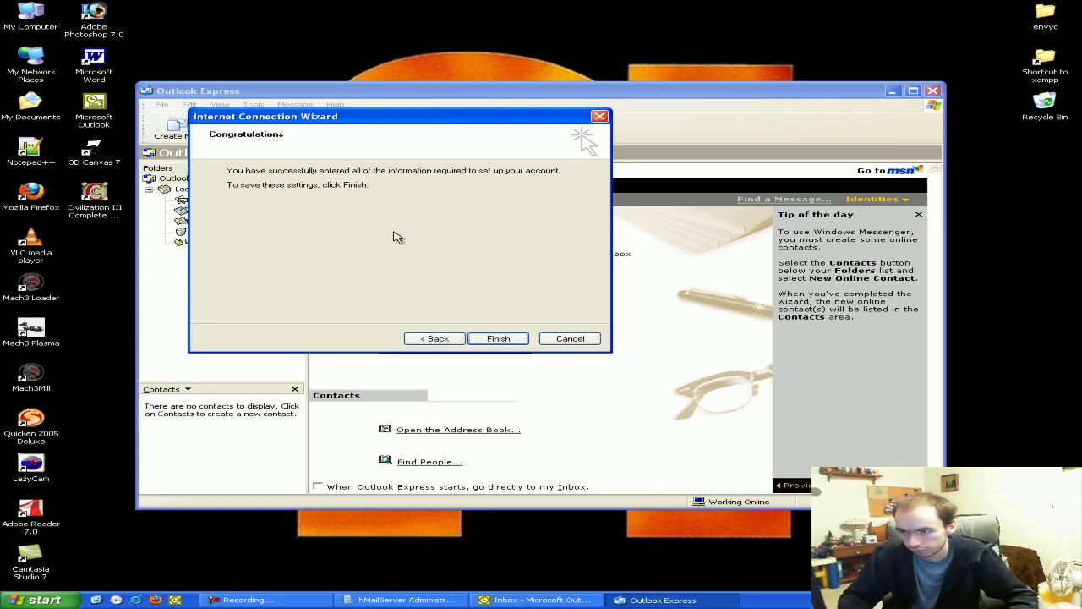
click(496, 339)
Choose not to import old mail and close the import dialog
click(254, 252)
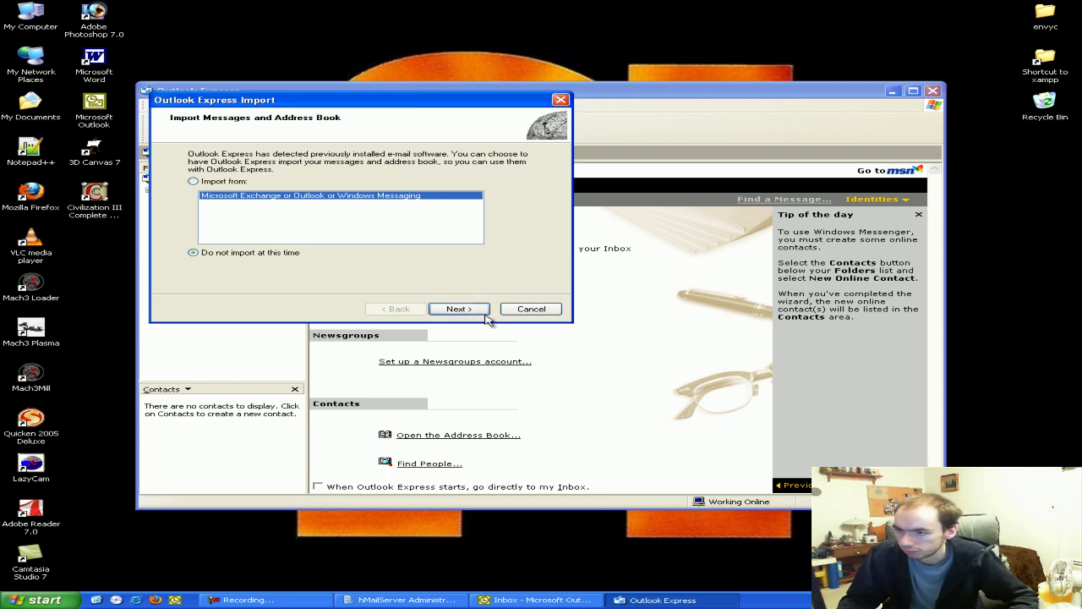
click(457, 310)
click(460, 309)
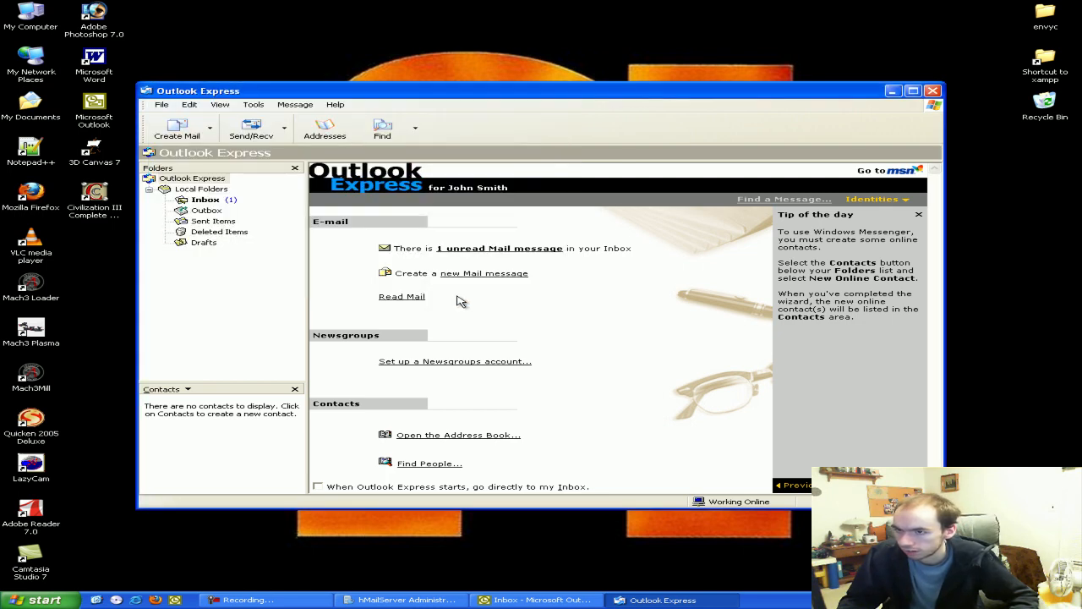
Send a message with subject 'Success' and body 'asd' to the benrlego.net account
click(225, 201)
click(178, 129)
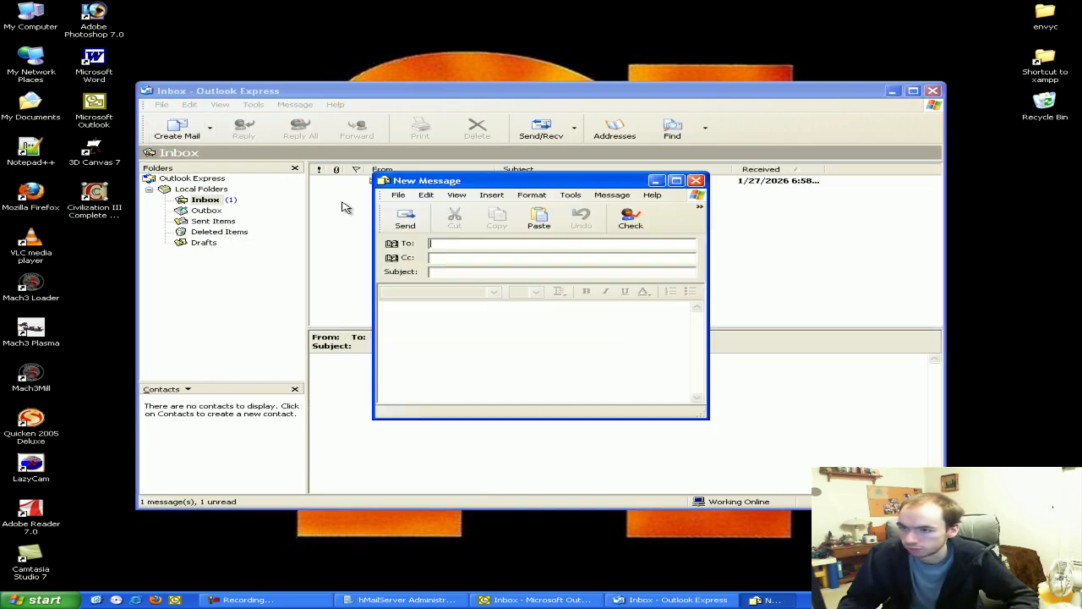
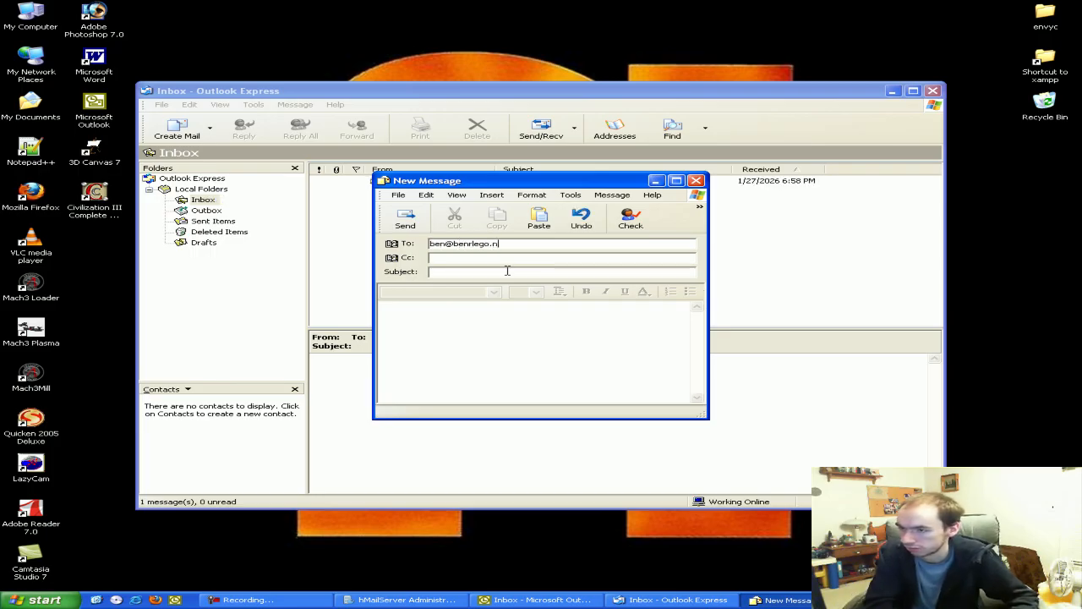
click(499, 271)
text(Success)
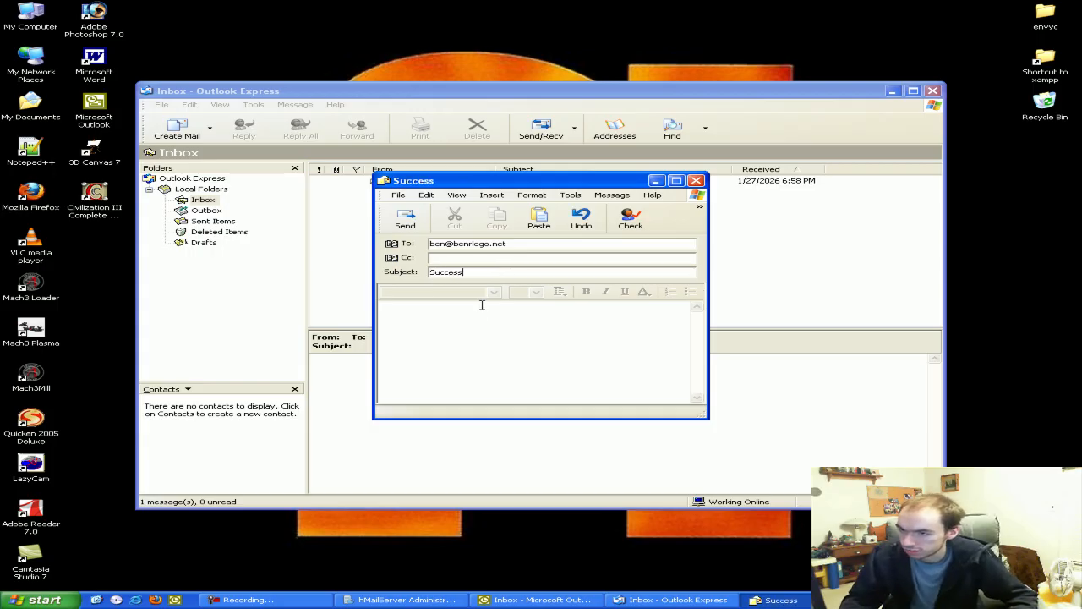
click(482, 305)
text(asd)
click(394, 216)
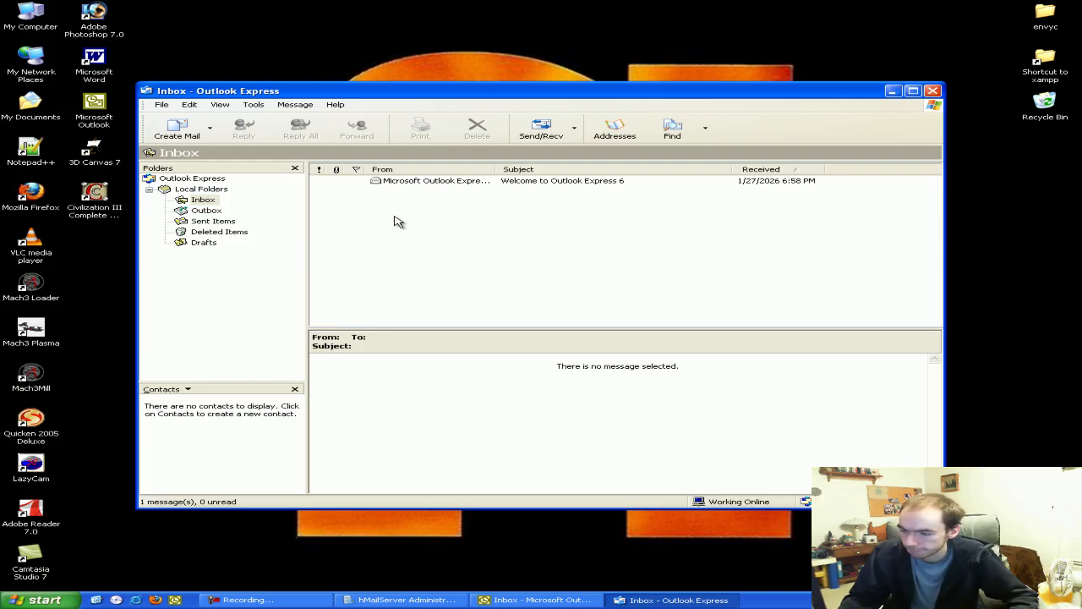
Fetch the Success message in Outlook and send a reply reading 'Yes'
click(537, 600)
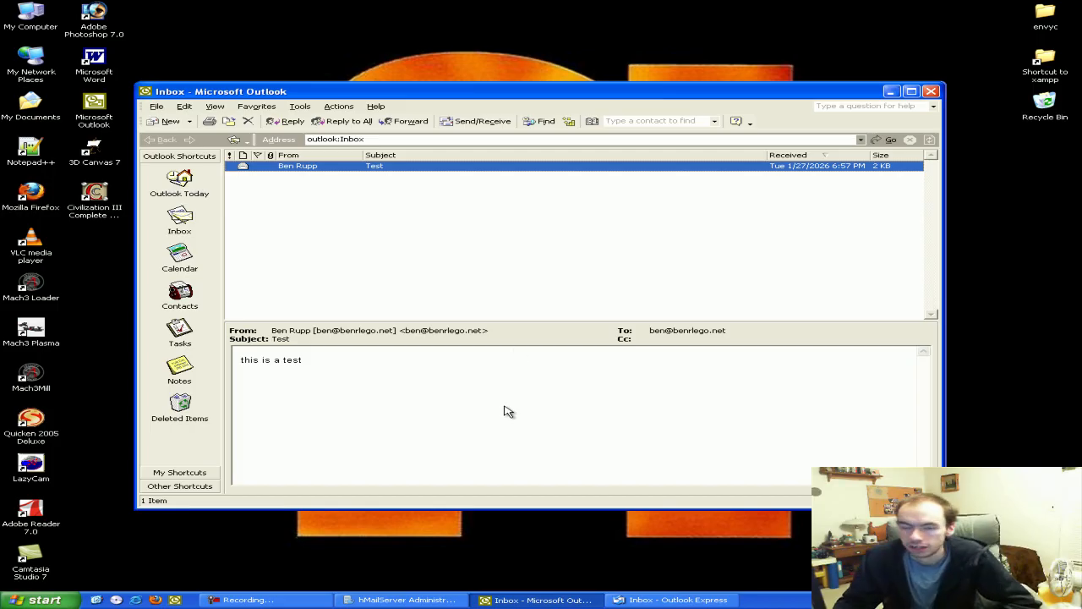
click(461, 123)
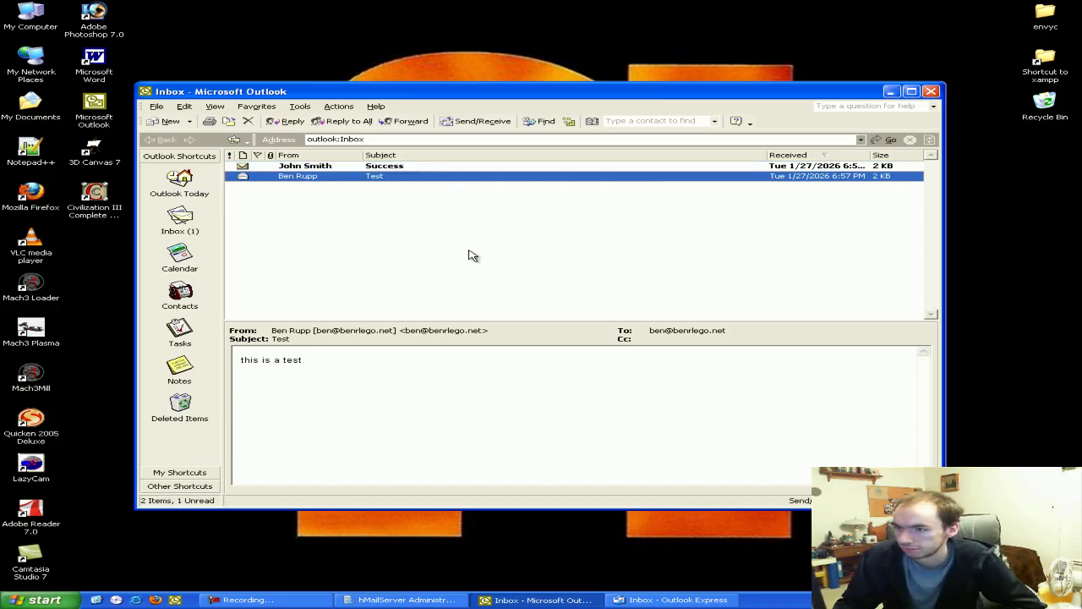
click(309, 167)
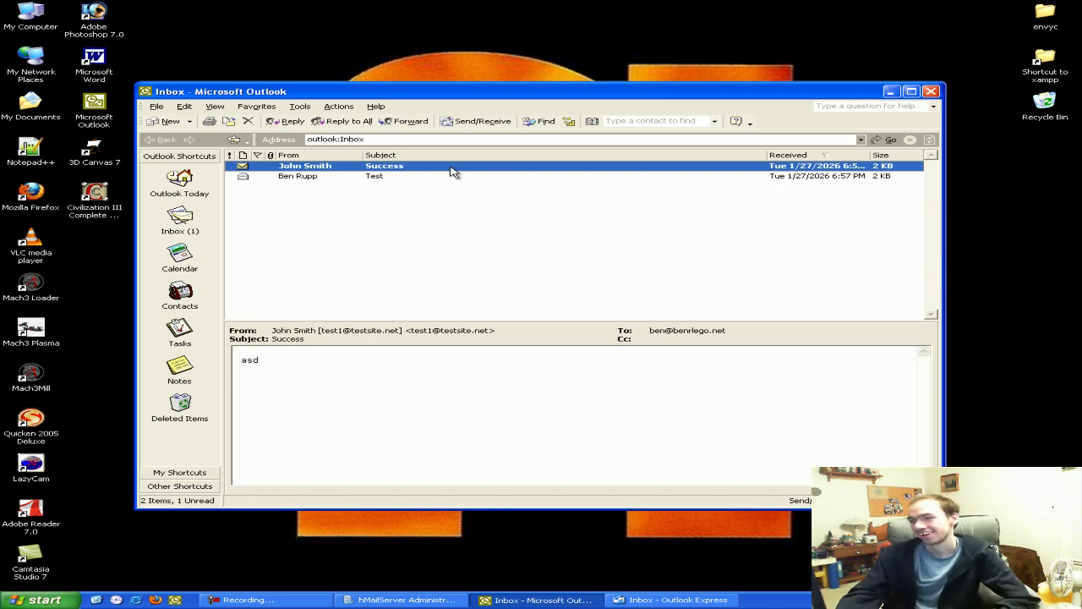
click(285, 123)
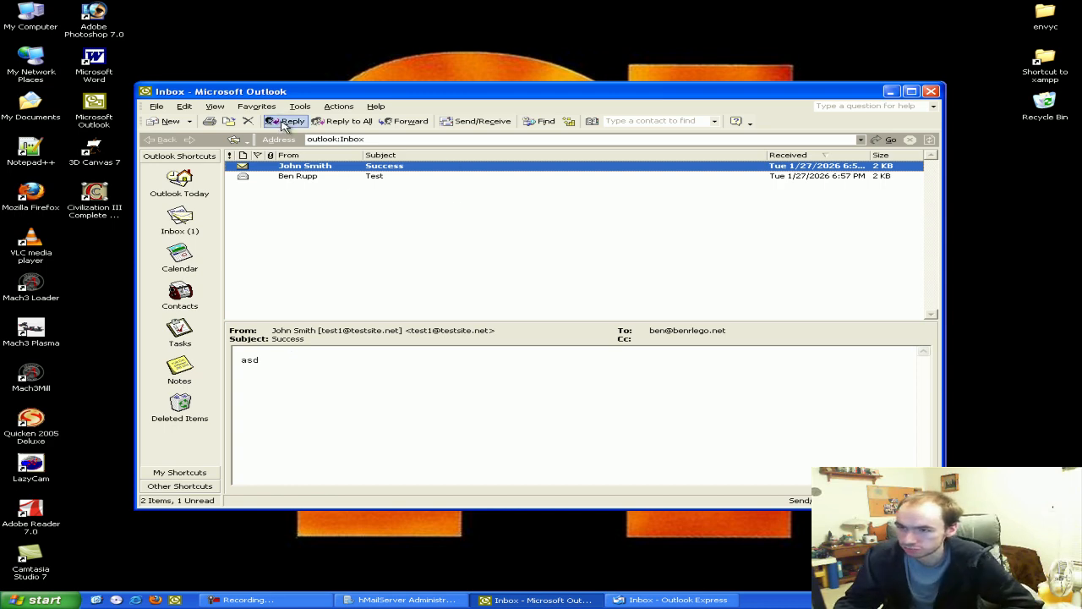
text(Yes)
click(225, 100)
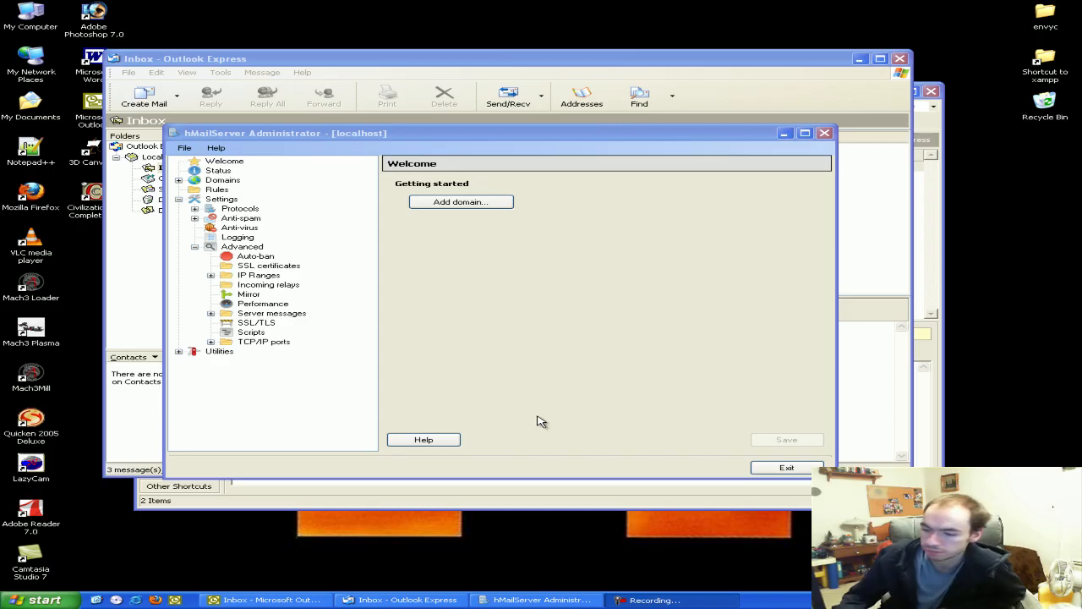
Confirm auto-ban is off, review IP Ranges, then minimize to preview the RE: Success reply
click(250, 260)
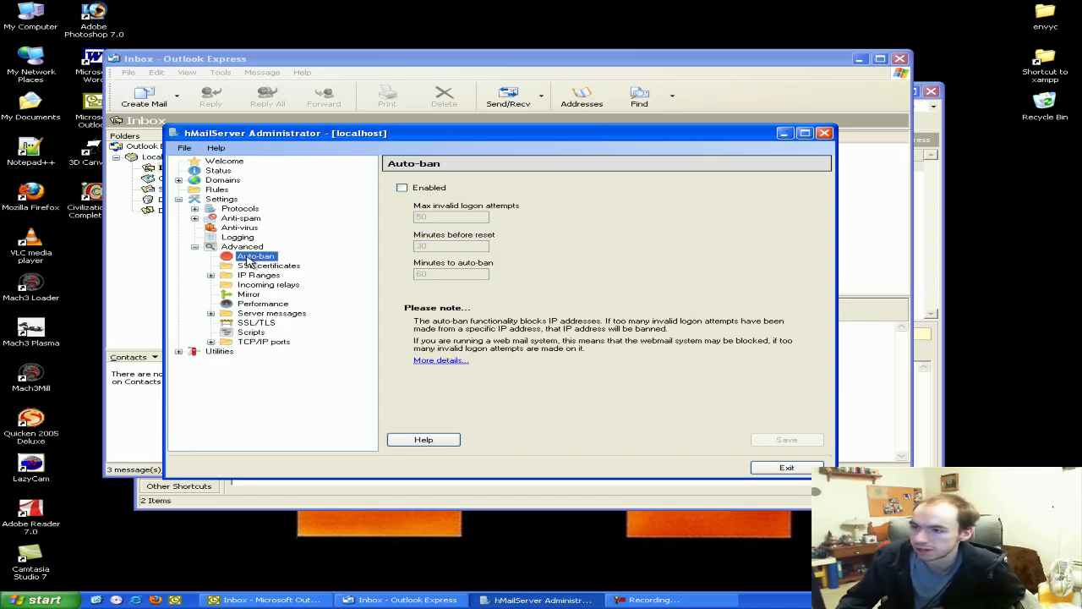
click(457, 215)
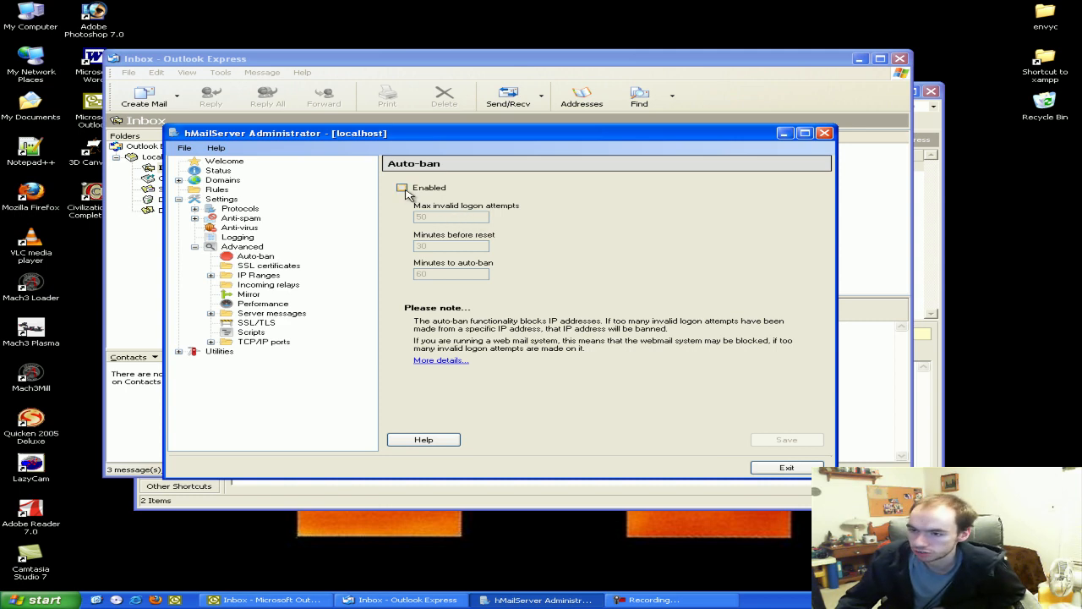
click(211, 275)
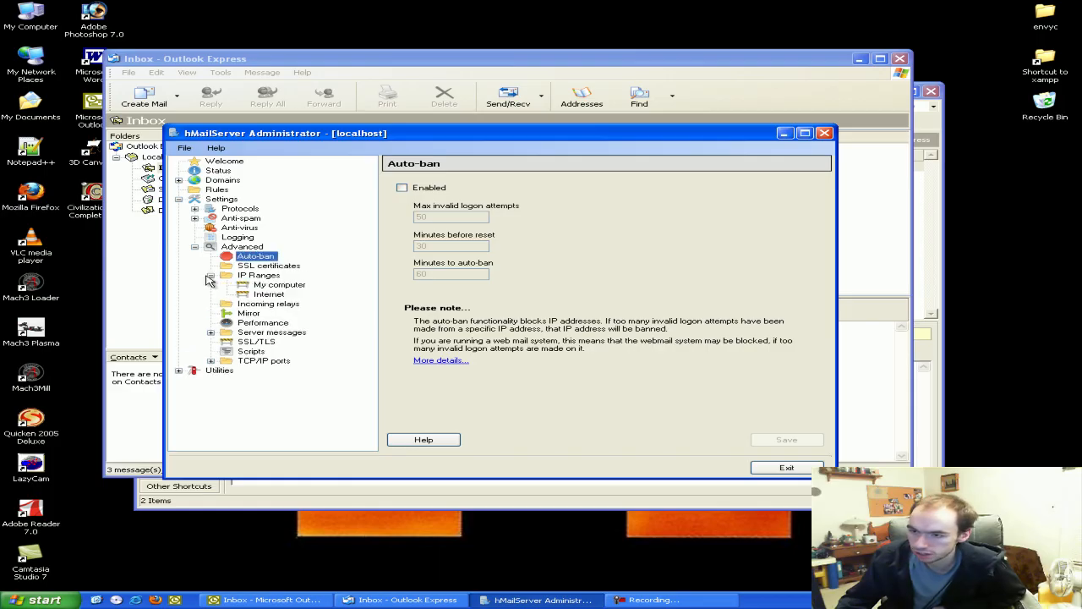
click(269, 277)
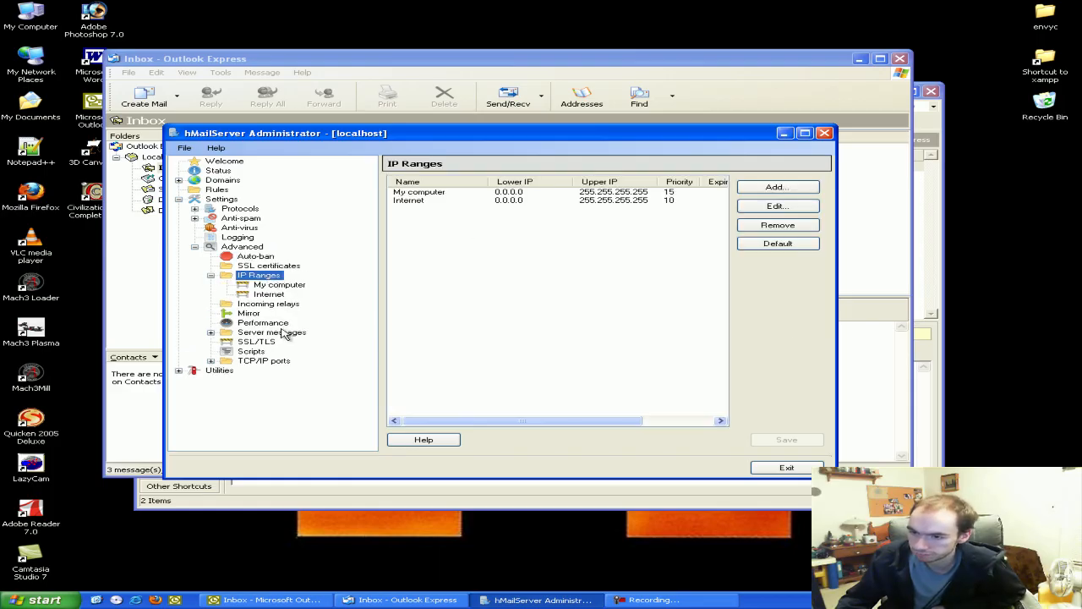
click(423, 229)
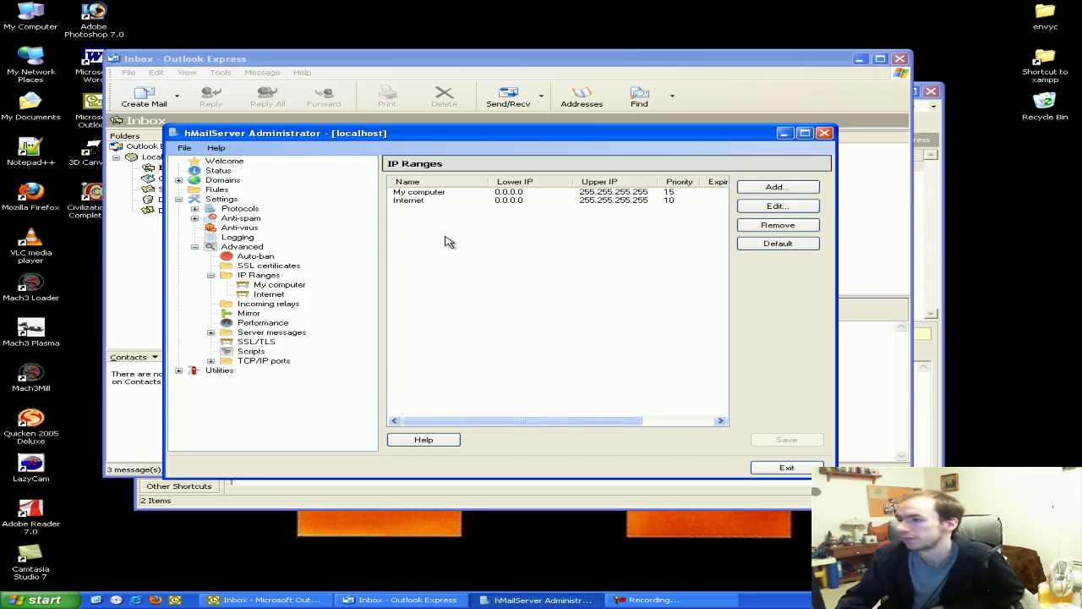
click(784, 134)
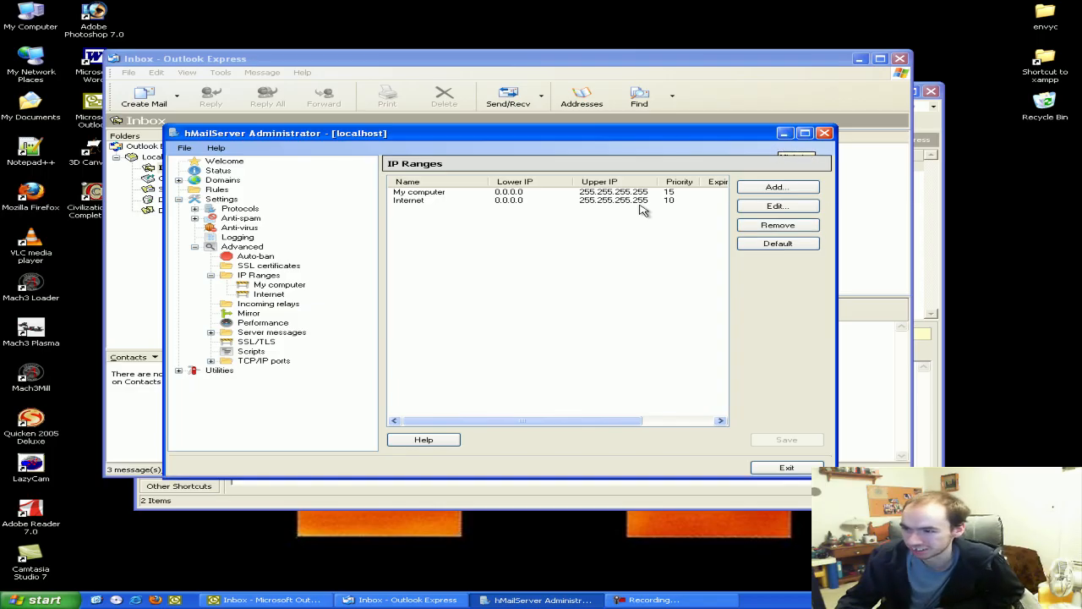
click(474, 170)
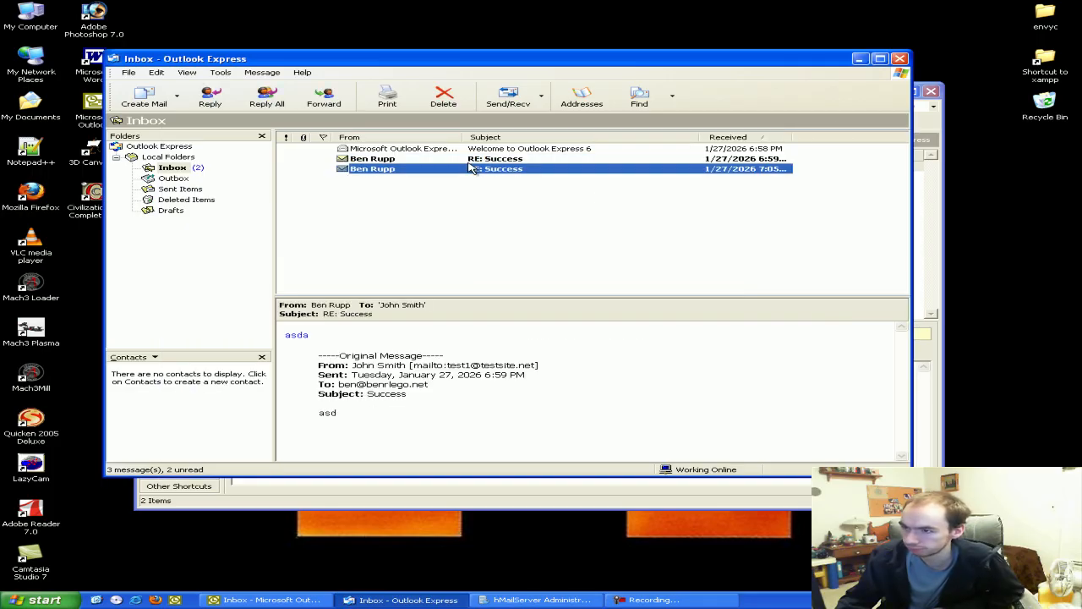
In Outlook Express, reply 'asd' to the earlier RE: Success message and send it
click(474, 160)
click(210, 97)
text(asd)
click(405, 219)
In Outlook, fetch new mail and answer the new Re: Success message with 'asdasd'
click(460, 487)
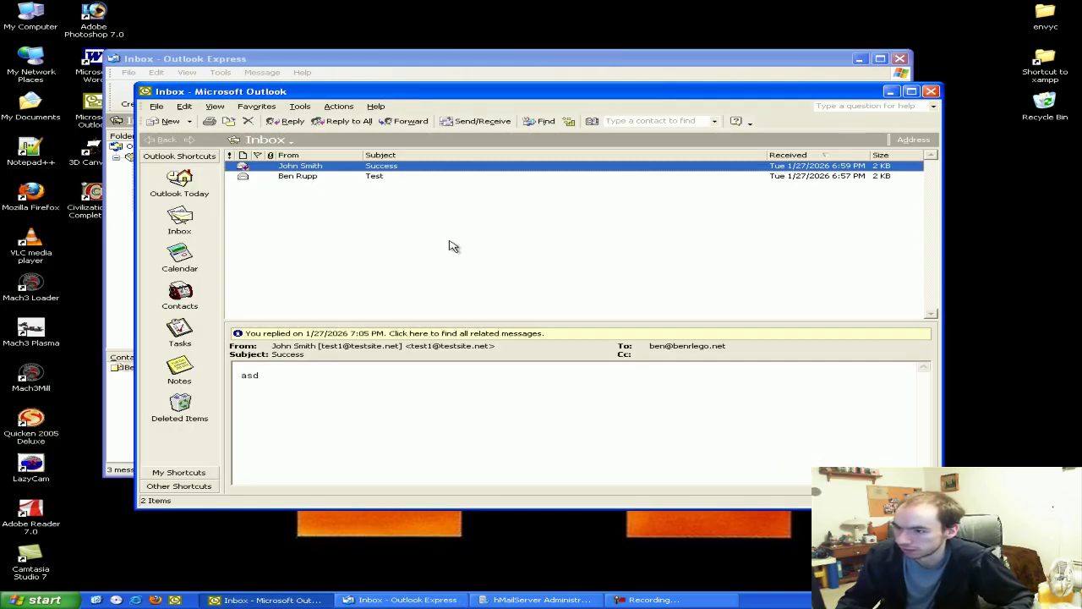
click(470, 123)
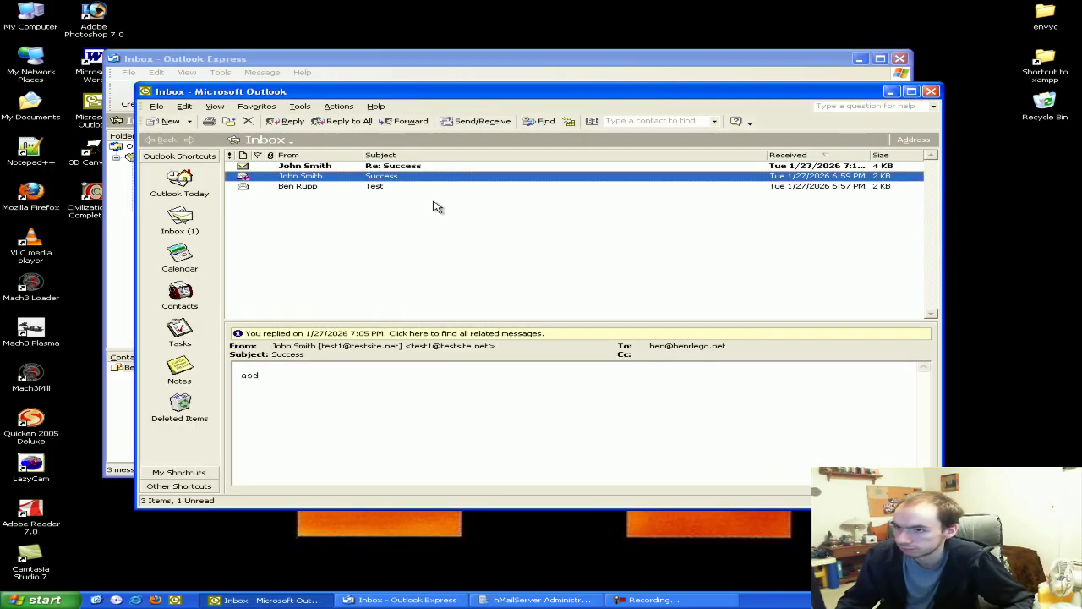
click(376, 166)
click(287, 121)
text(asdasdas)
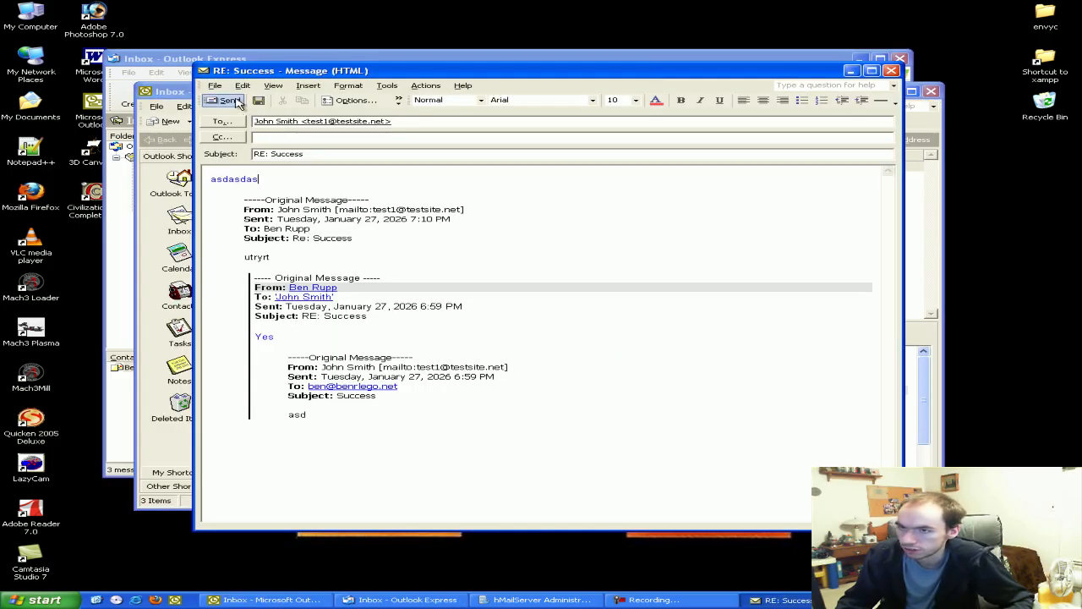
click(225, 100)
Check Outlook Express for new mail, close it, and reposition the Outlook window
key(alt+Tab)
click(506, 106)
click(474, 224)
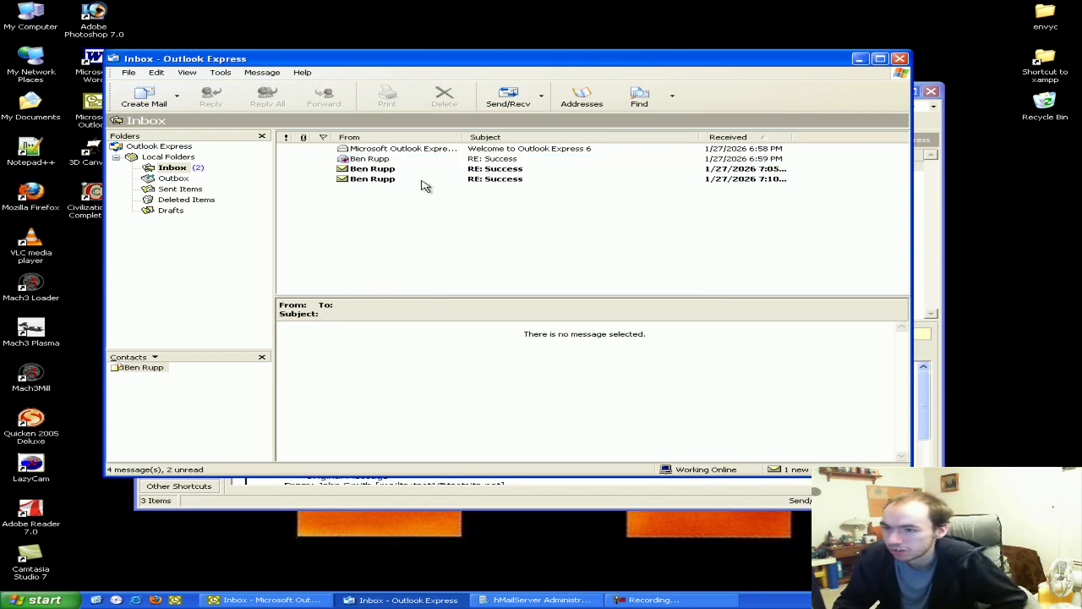
click(900, 59)
drag(779, 95, 765, 79)
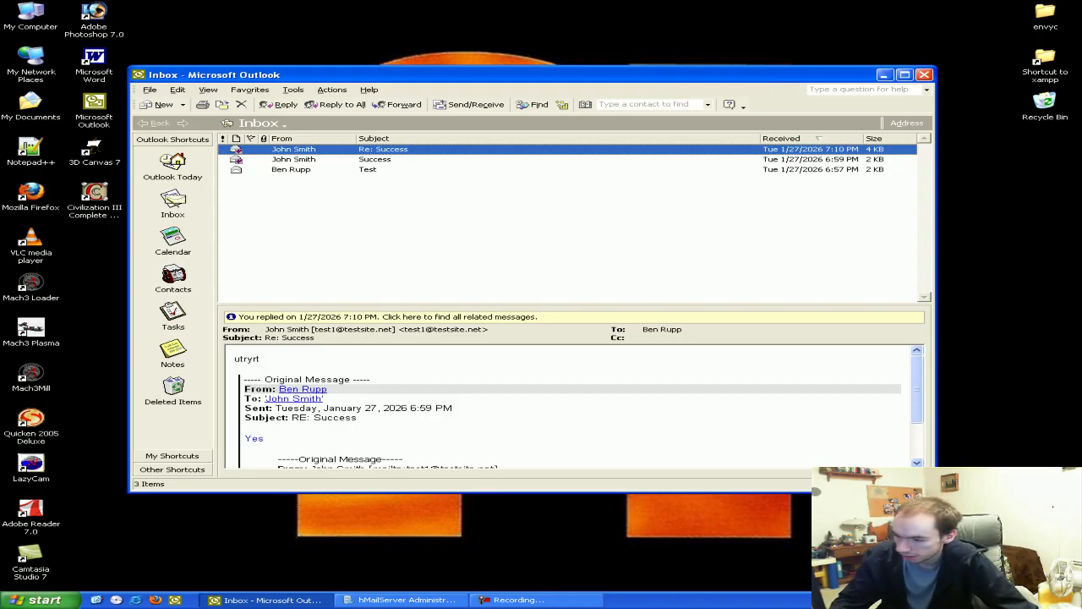
Open Task Manager's Processes list and select hMailServer.exe, running as SYSTEM at about 15,800 K
click(1015, 600)
key(ctrl+alt+Delete)
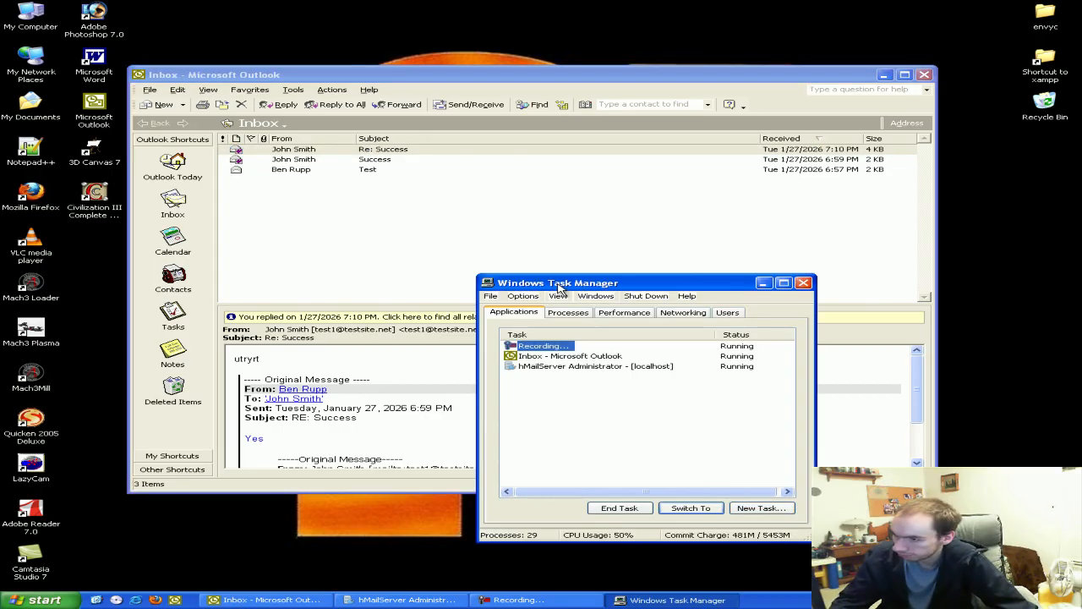
drag(556, 283, 440, 249)
click(454, 282)
scroll(564, 383, down, 3)
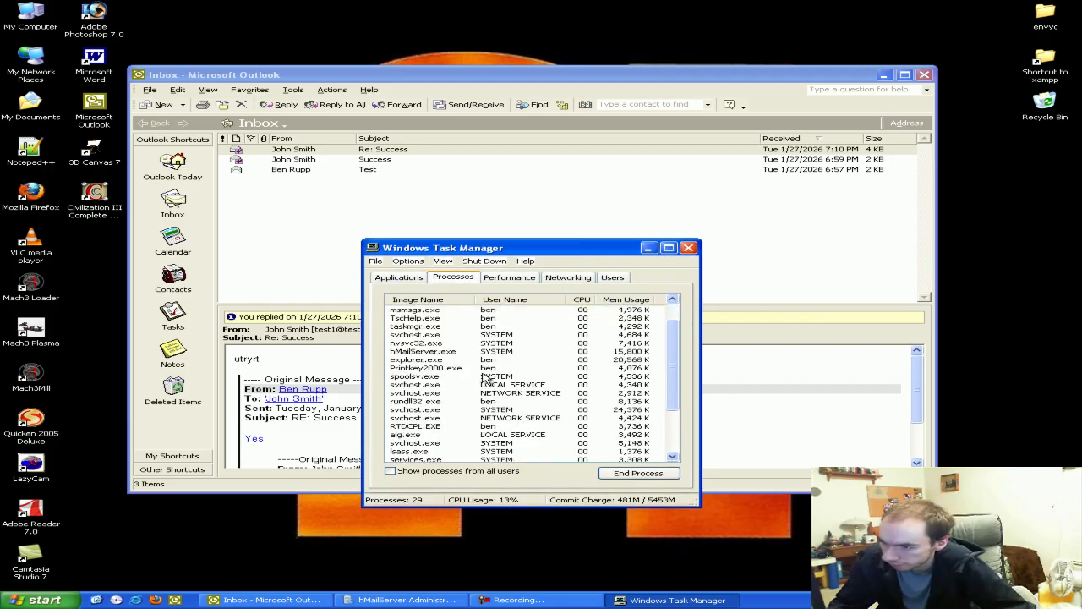
click(427, 326)
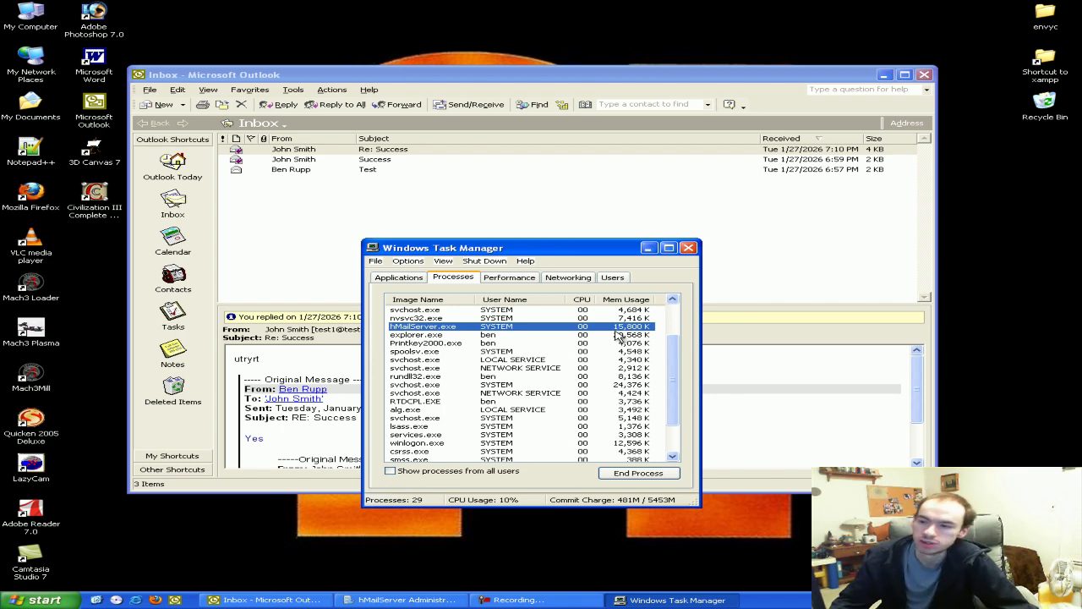
scroll(609, 338, down, 2)
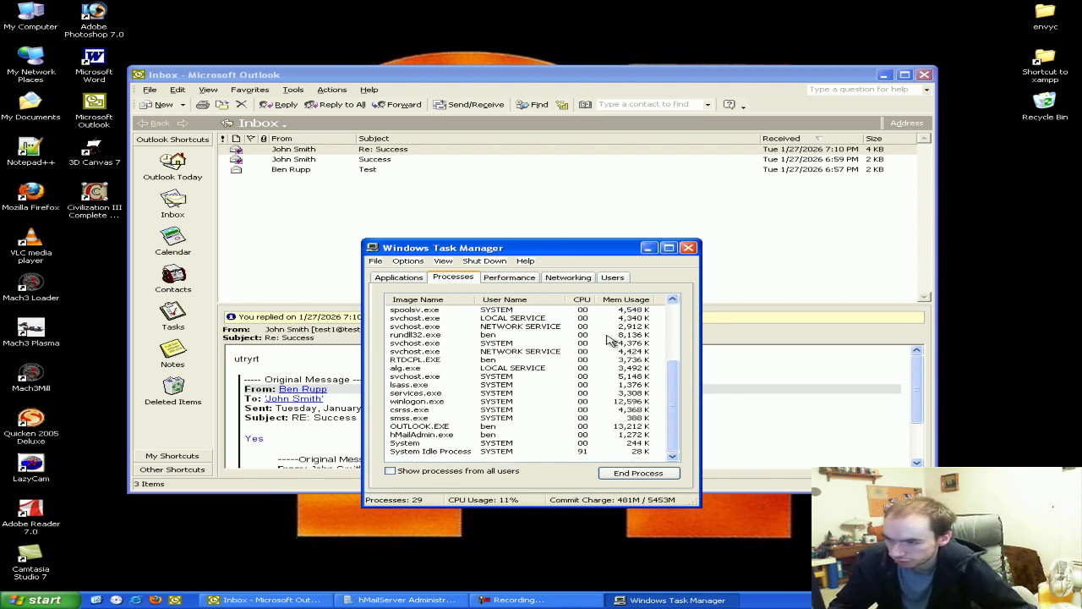
scroll(609, 338, up, 4)
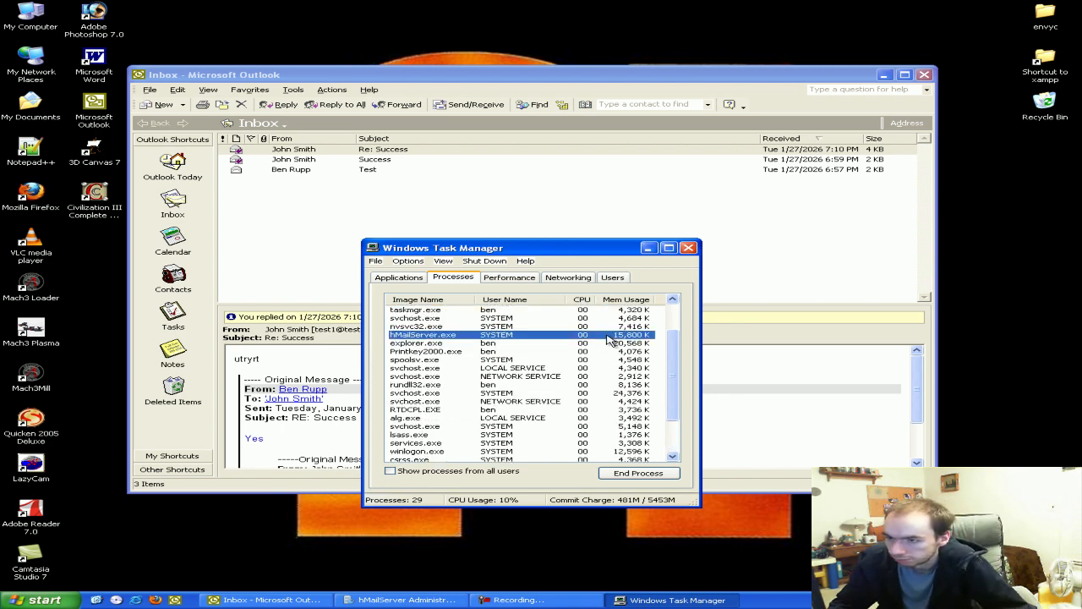
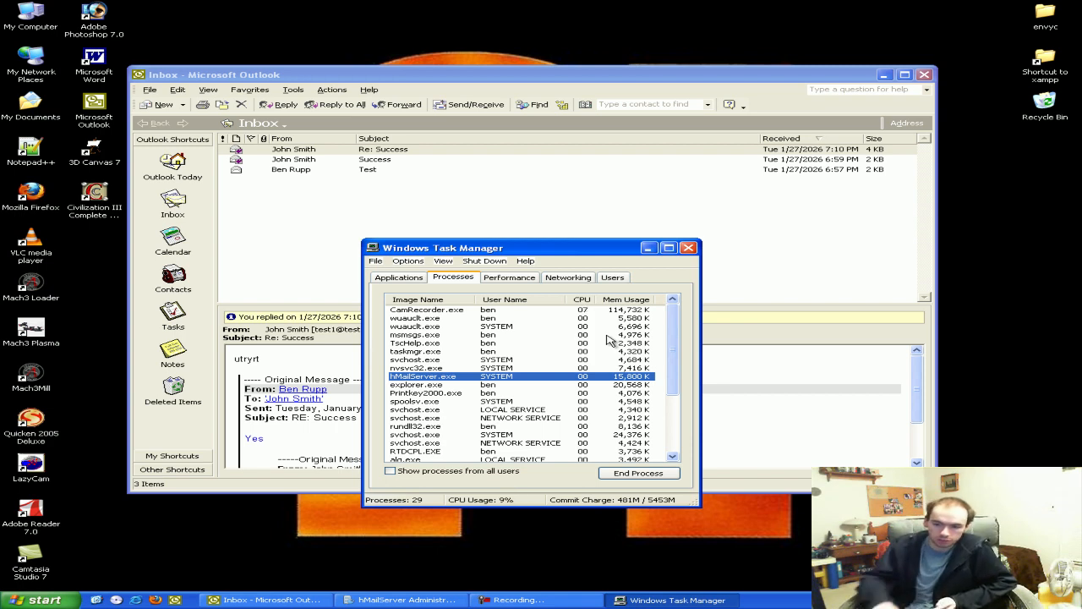
Bring hMailServer Administrator forward, minimize Task Manager, and reposition the administrator window
click(408, 599)
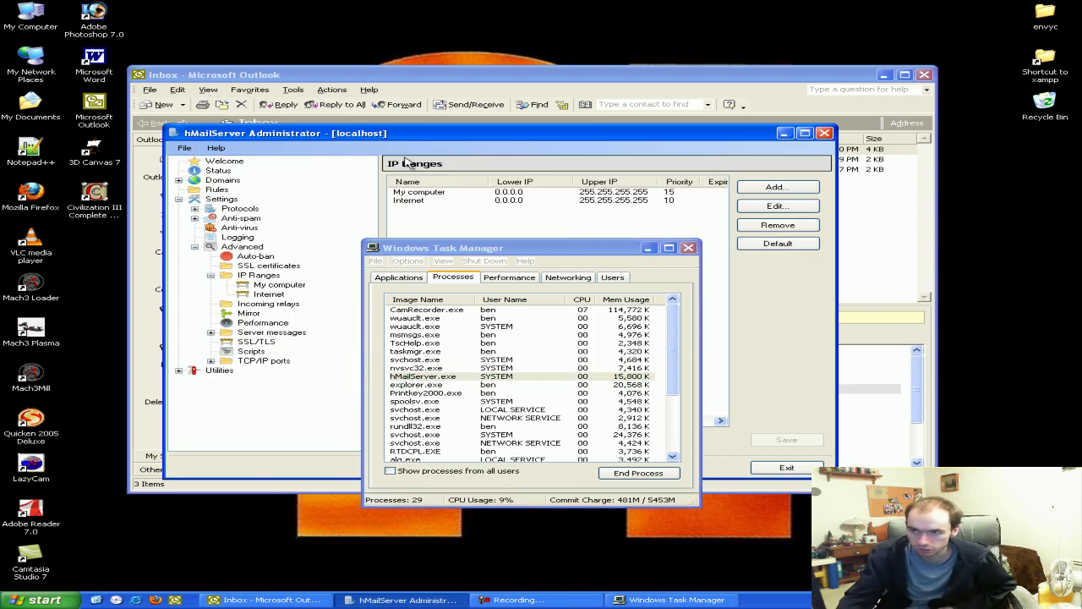
click(651, 248)
drag(497, 138, 447, 136)
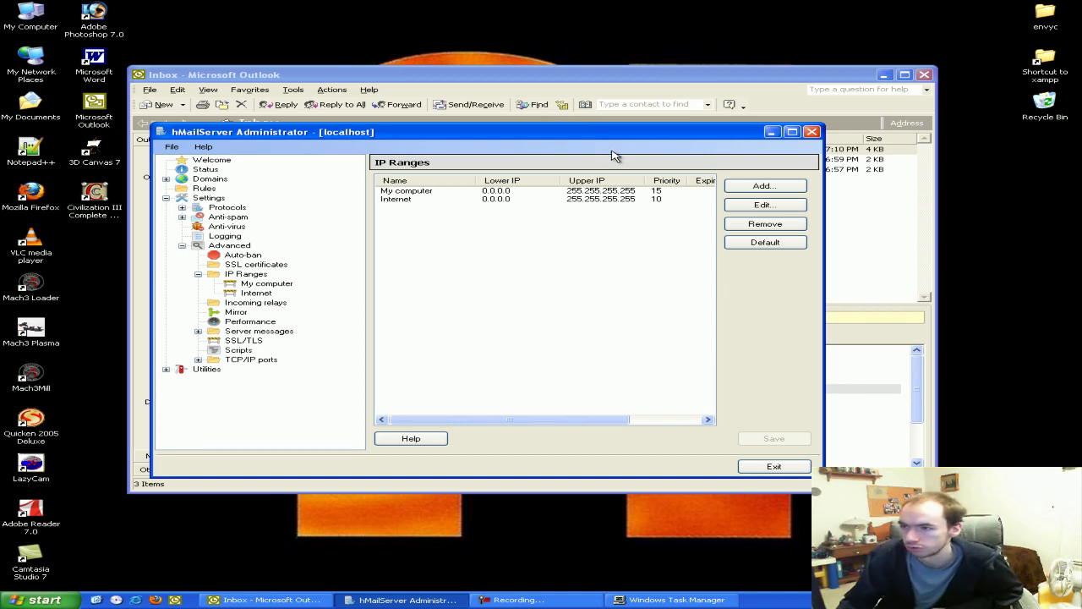
mouse_move(728, 139)
mouse_down()
mouse_move(714, 147)
mouse_move(729, 152)
mouse_up()
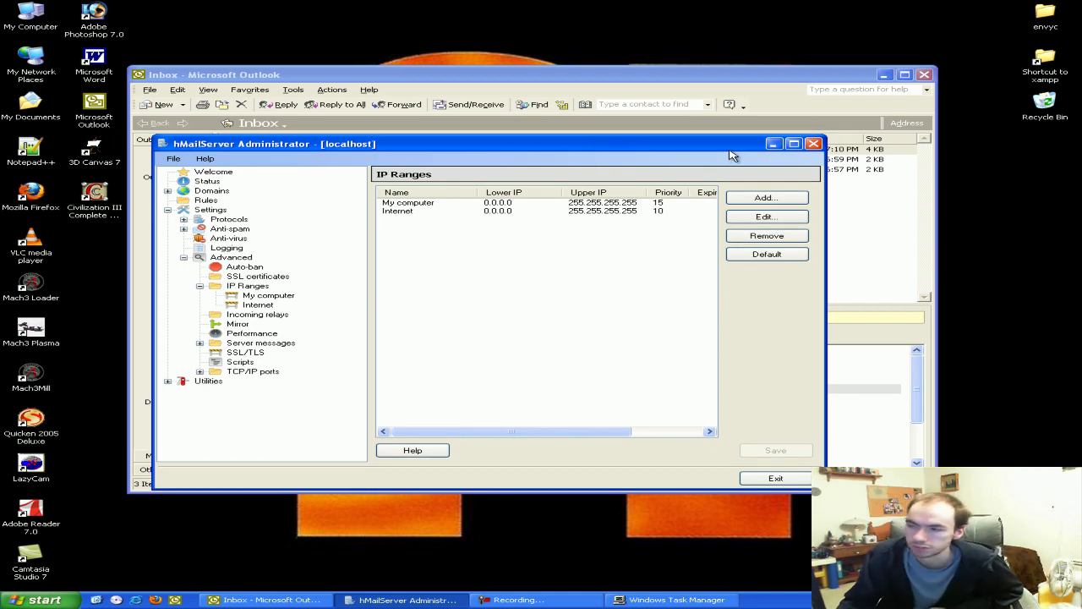
Close Microsoft Outlook and minimize the hMailServer Administrator window
click(854, 77)
click(924, 75)
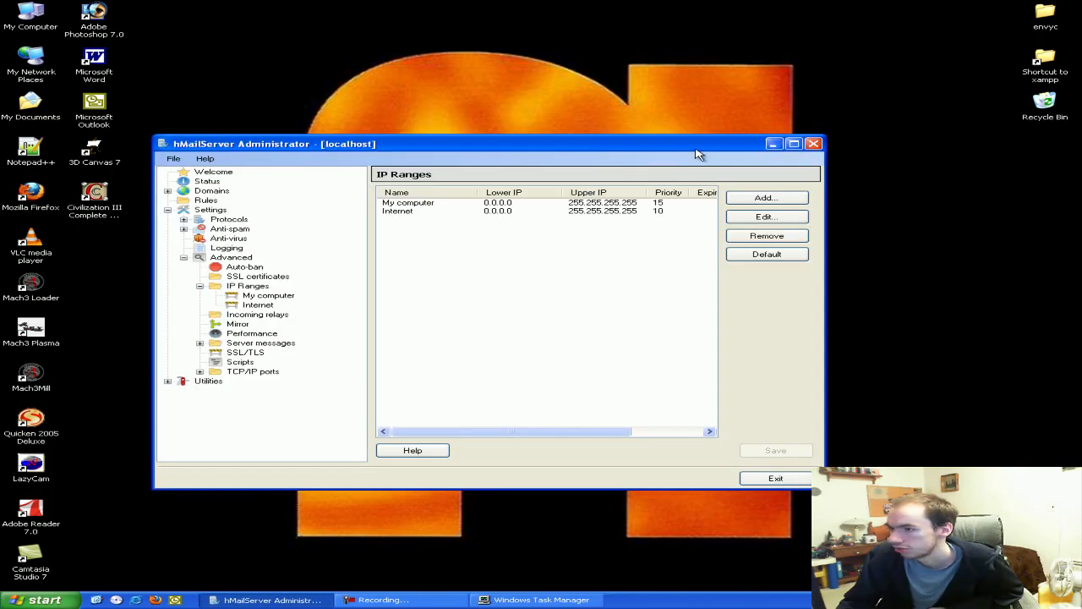
drag(695, 145, 718, 123)
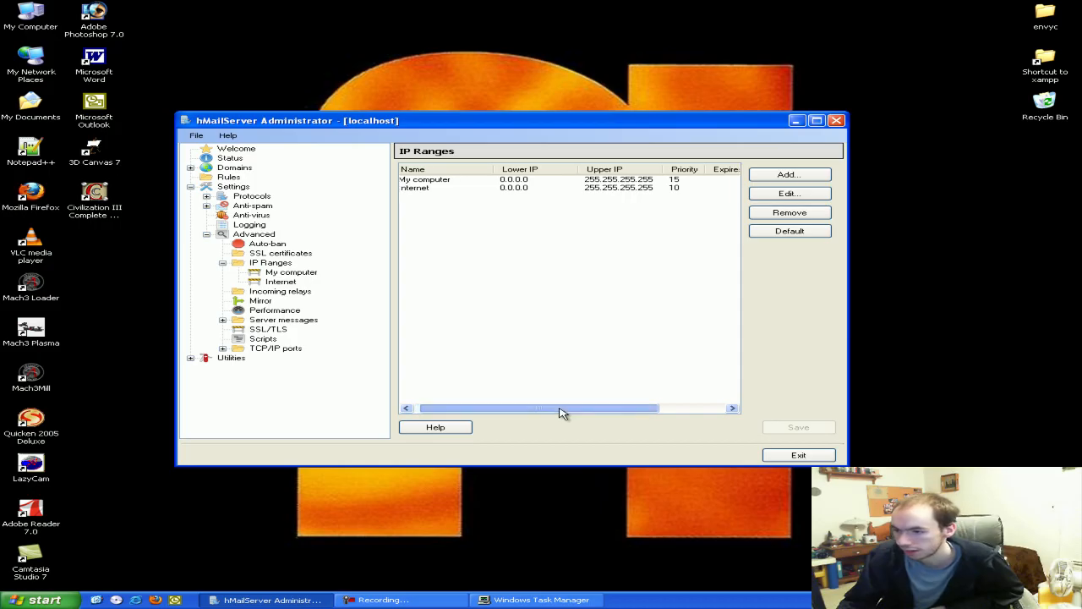
click(797, 120)
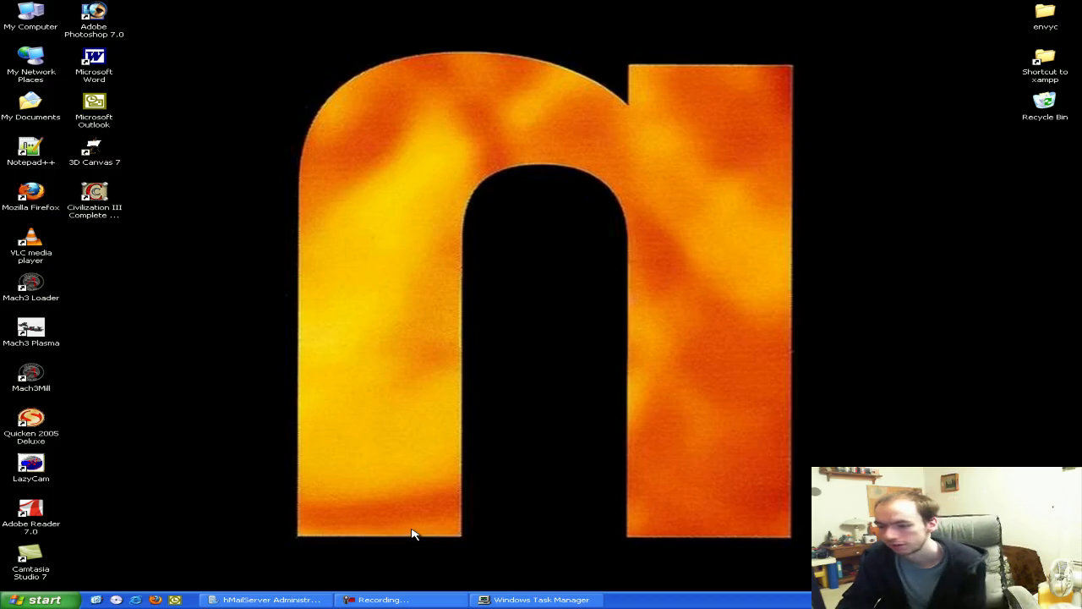
Open My Computer, view Local Disk (C:) details, and launch Firefox
click(48, 601)
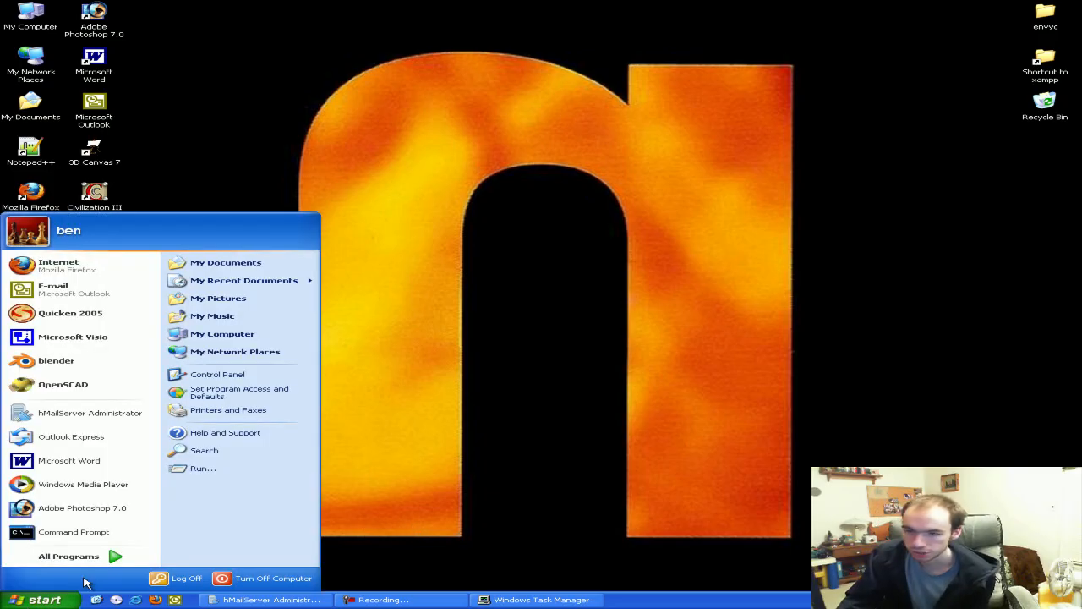
click(271, 338)
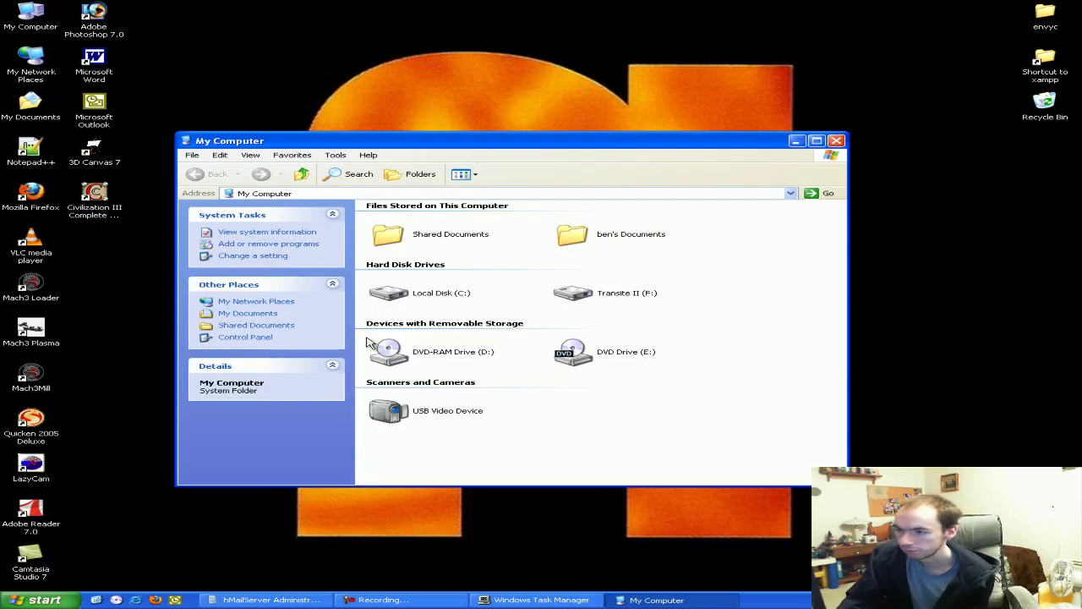
click(449, 310)
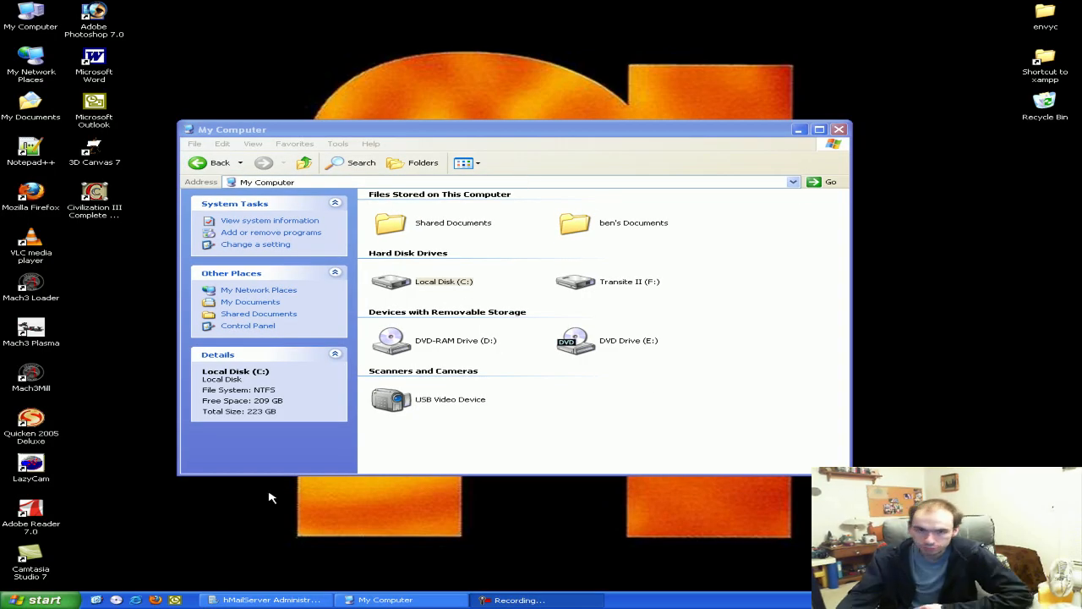
click(155, 600)
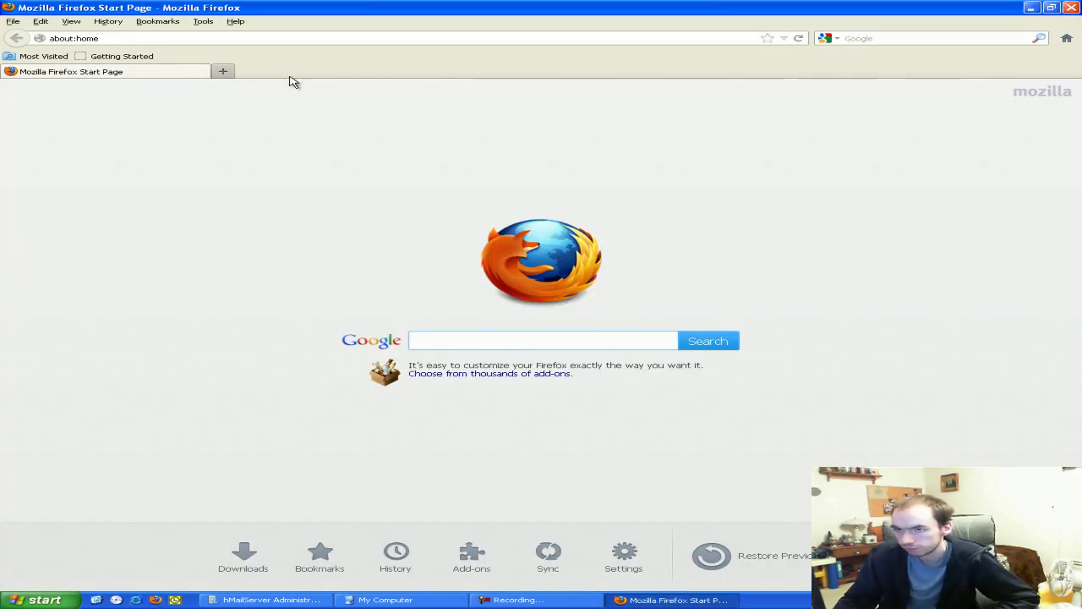
click(289, 42)
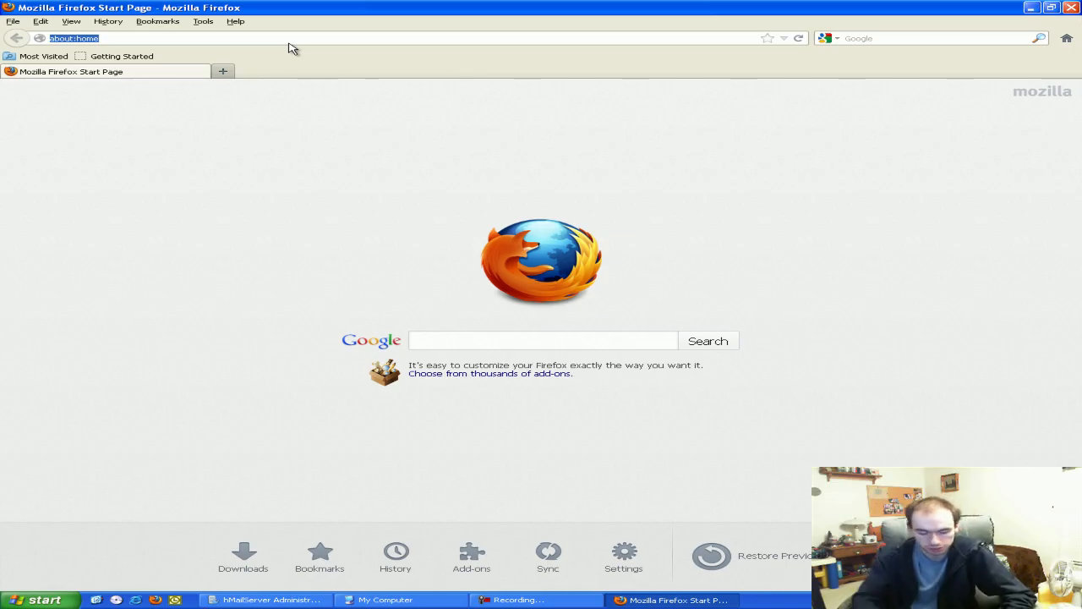
text(http:)
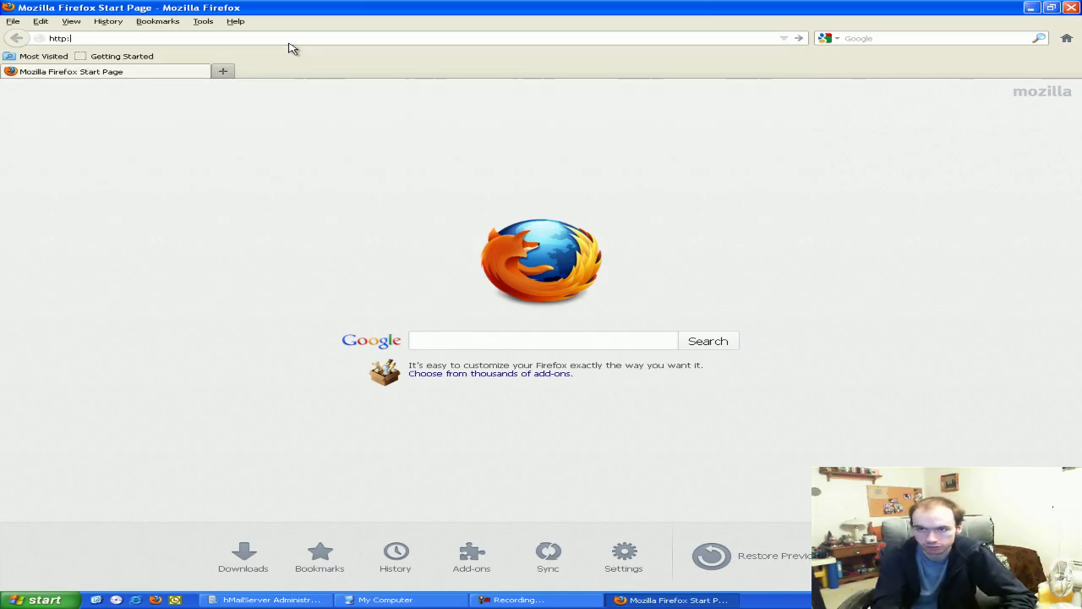
text(//localhost/phpinfo.php)
key(Return)
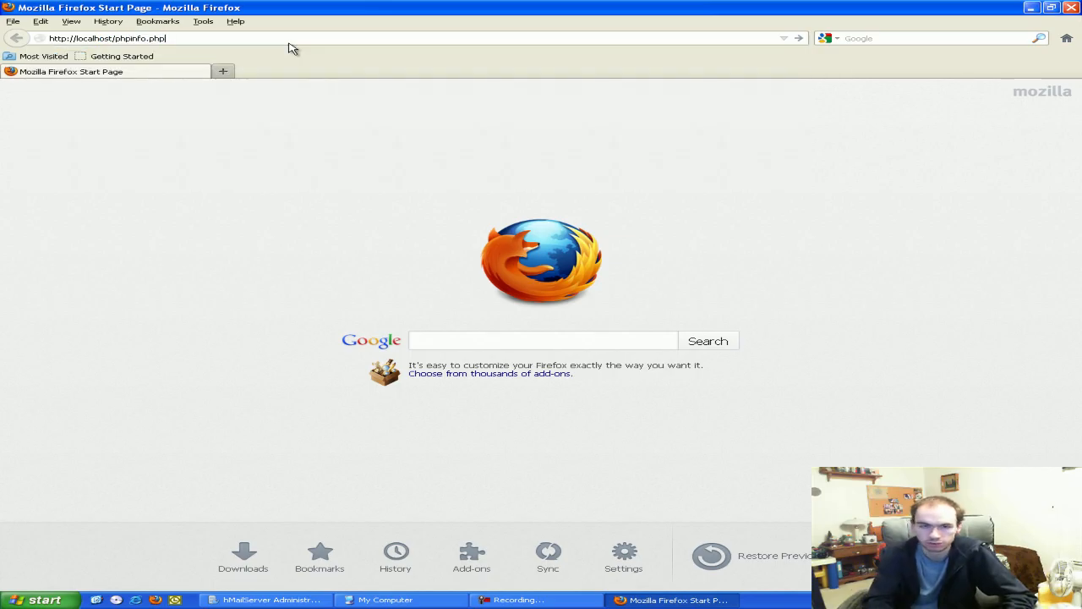
scroll(845, 181, down, 1)
scroll(845, 181, up, 1)
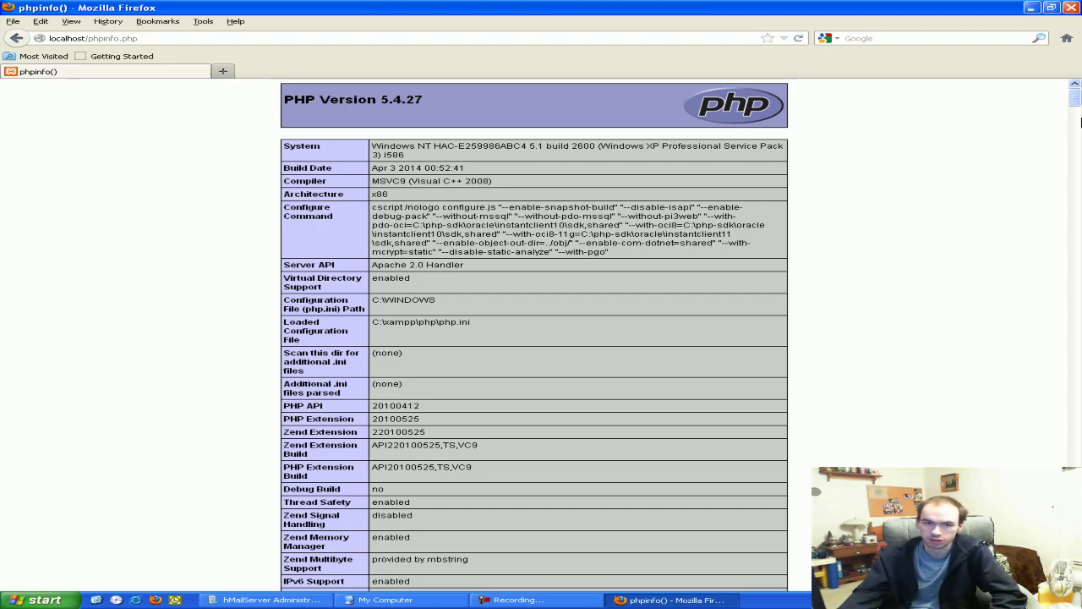
drag(1076, 101, 1075, 99)
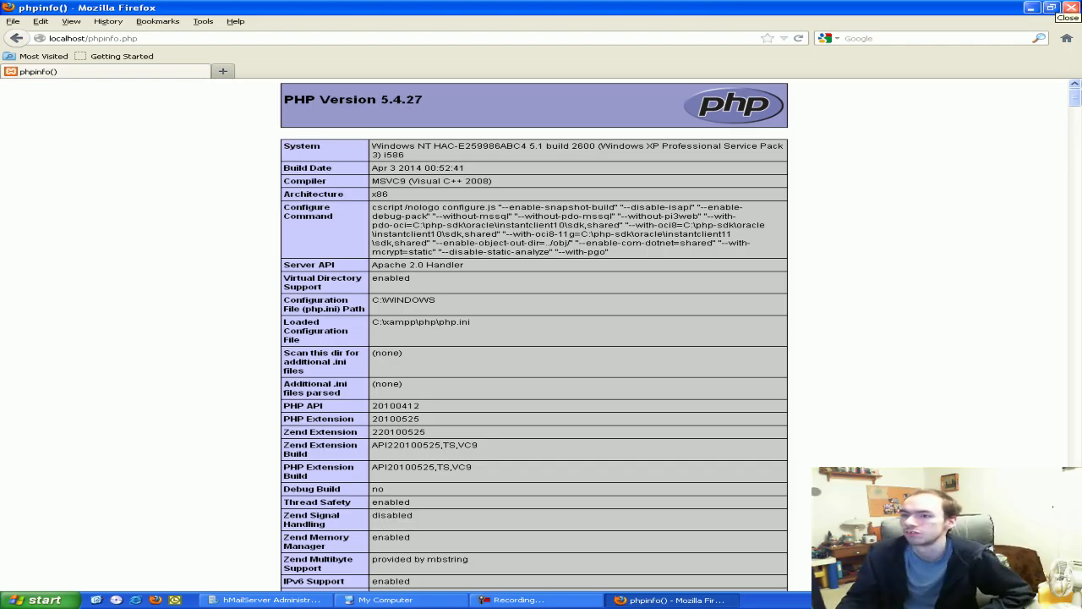
click(1031, 8)
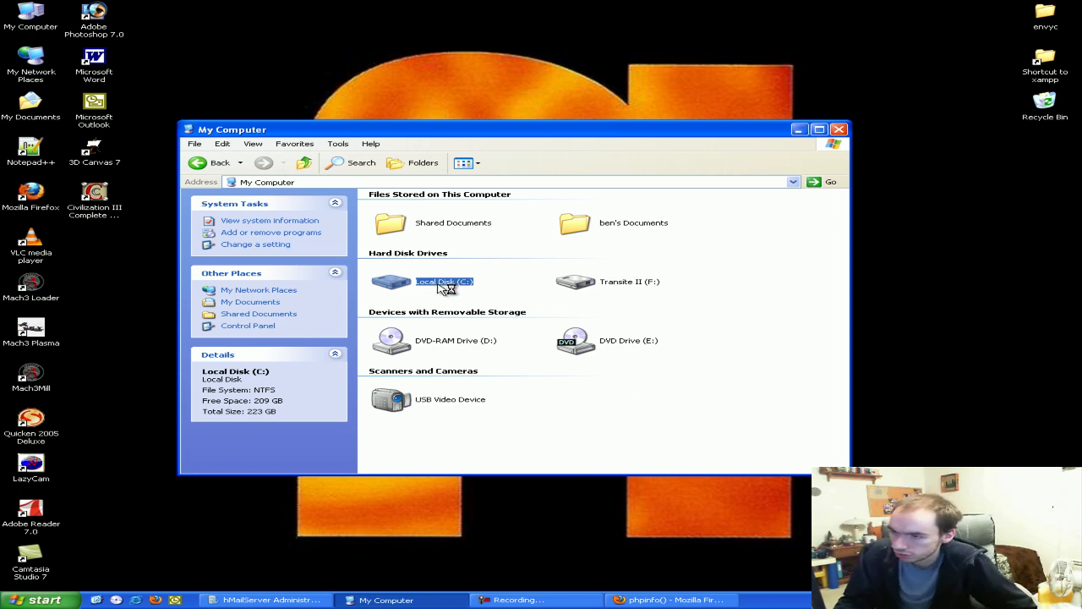
Copy the PHPWebAdmin folder from Program Files\hMailServer into C:\xampp\htdocs, replacing existing files
double_click(446, 289)
double_click(441, 285)
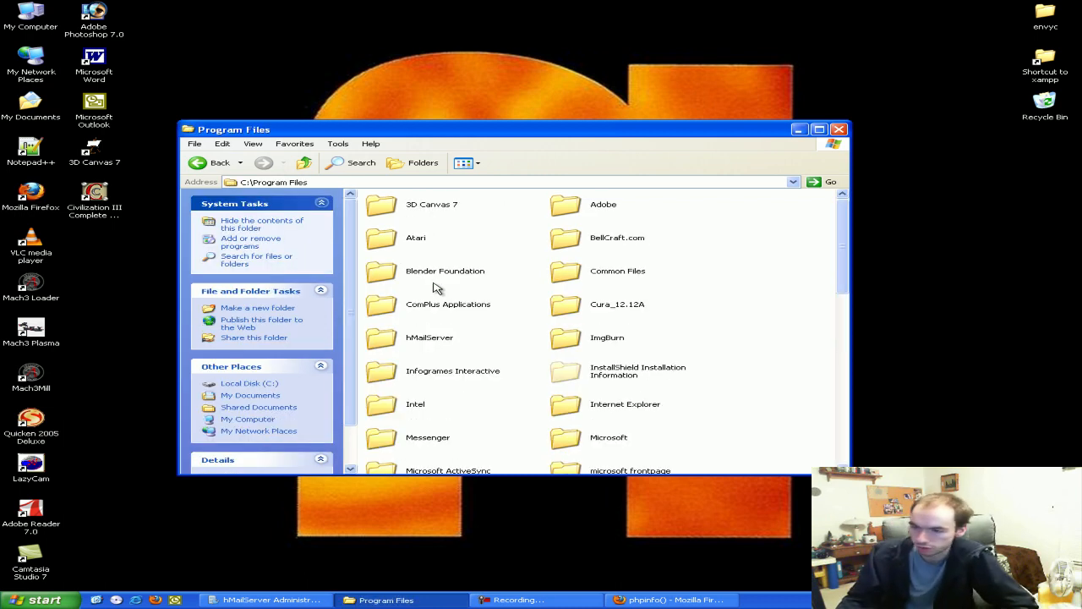
double_click(433, 338)
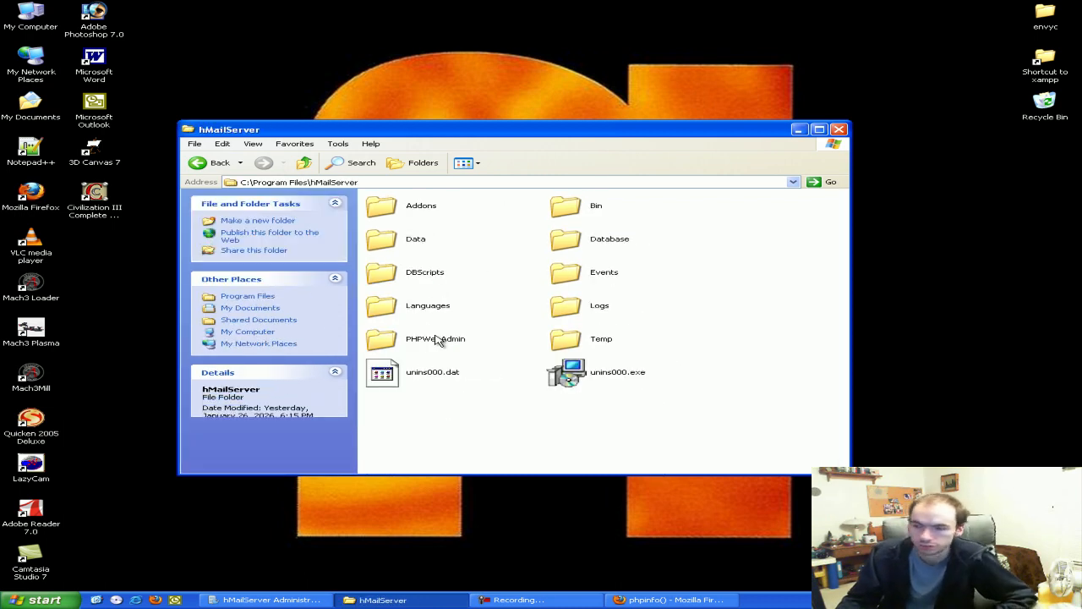
click(430, 340)
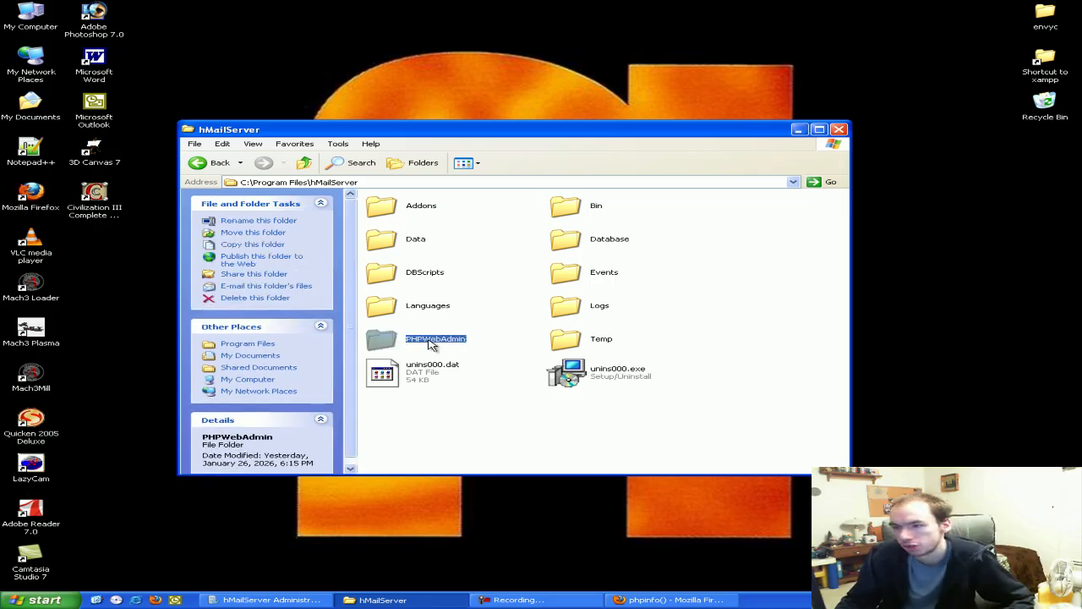
click(305, 163)
click(305, 163)
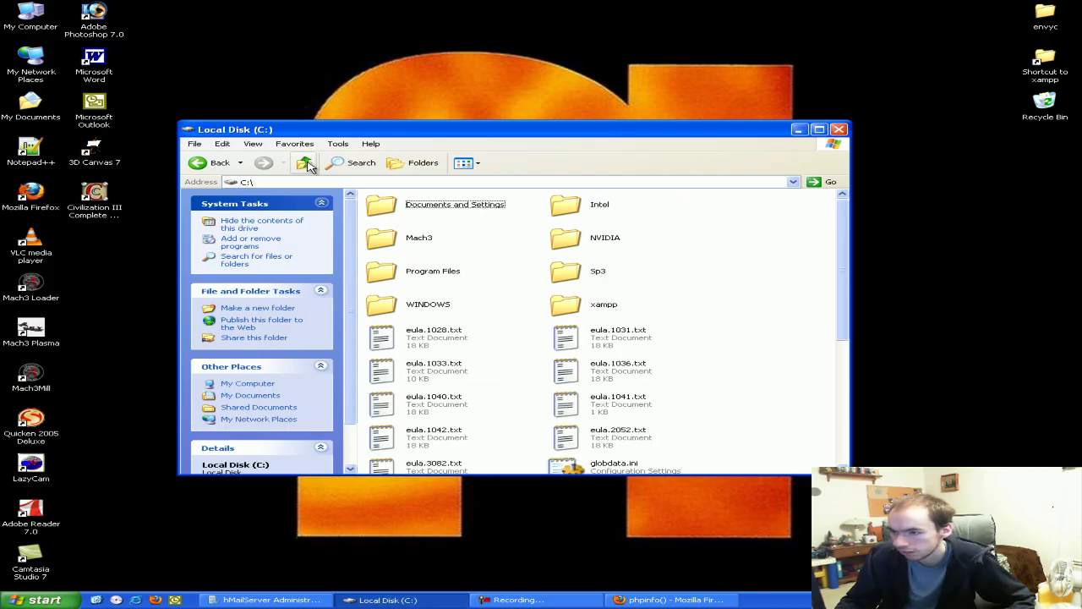
double_click(580, 318)
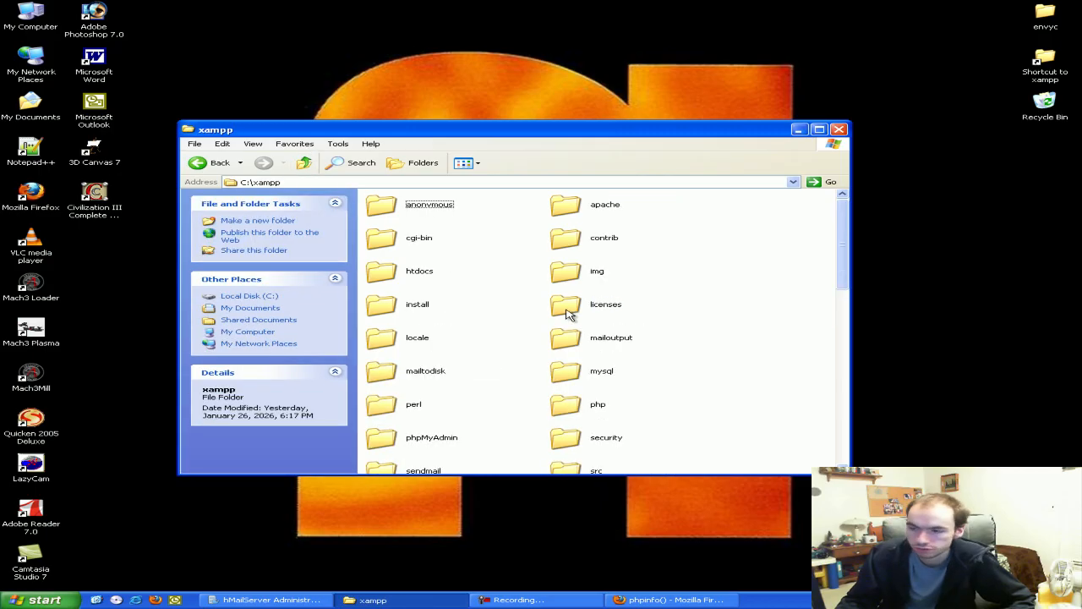
double_click(417, 283)
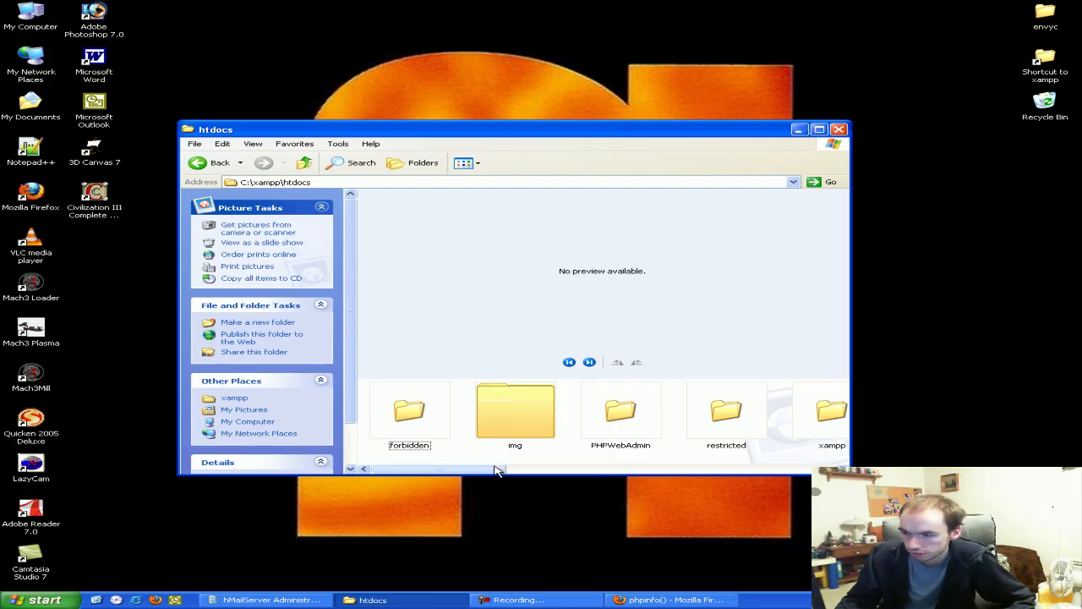
drag(495, 469, 562, 471)
key(ctrl+v)
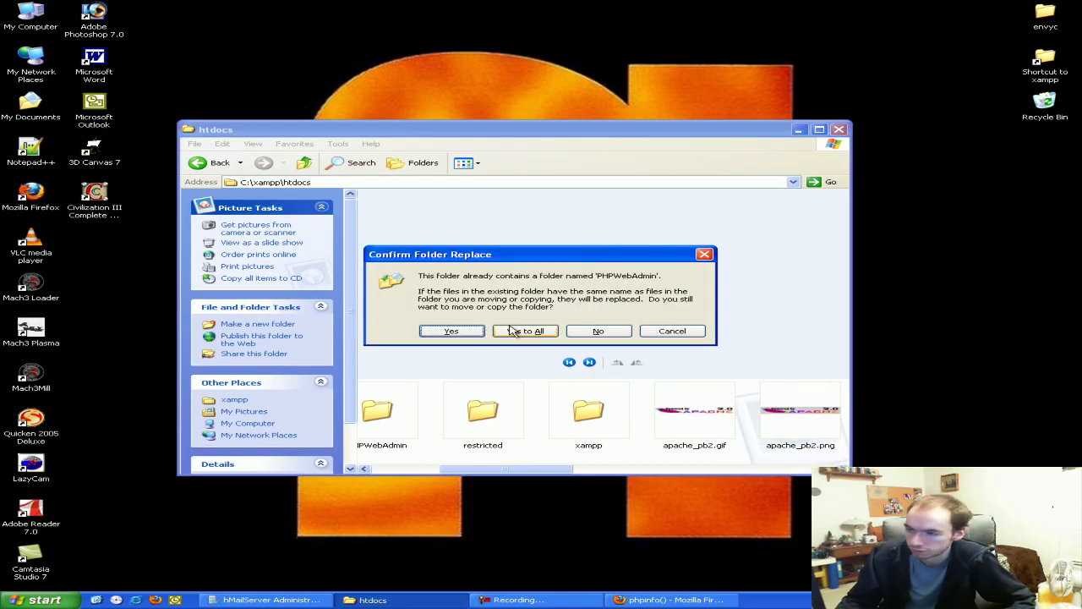
click(512, 330)
drag(454, 471, 434, 473)
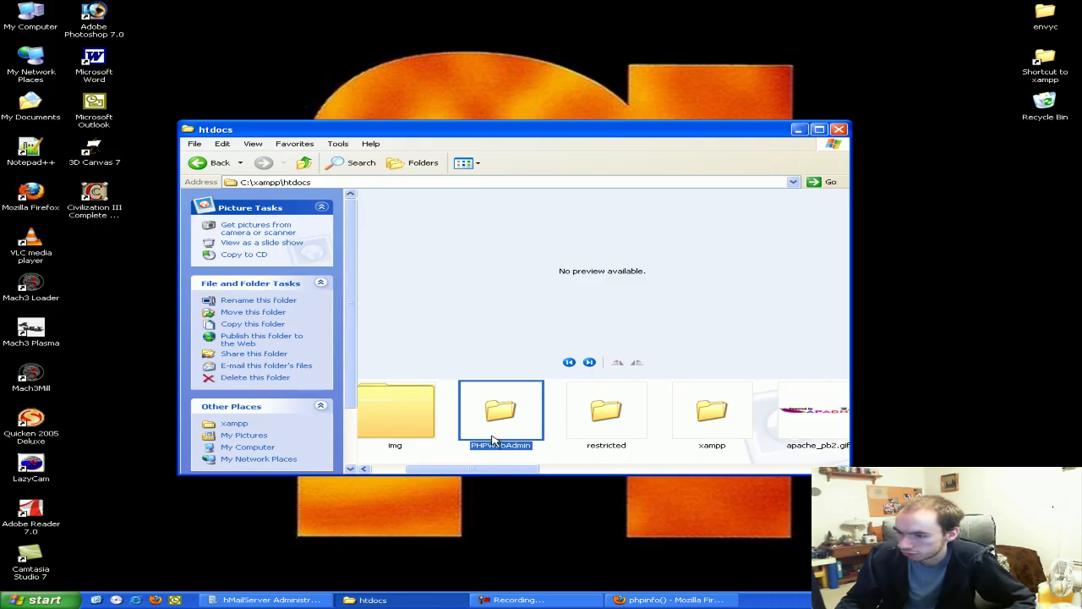
In htdocs\PHPWebAdmin, rename config-dist.php to config.php
double_click(493, 440)
scroll(493, 427, down, 1)
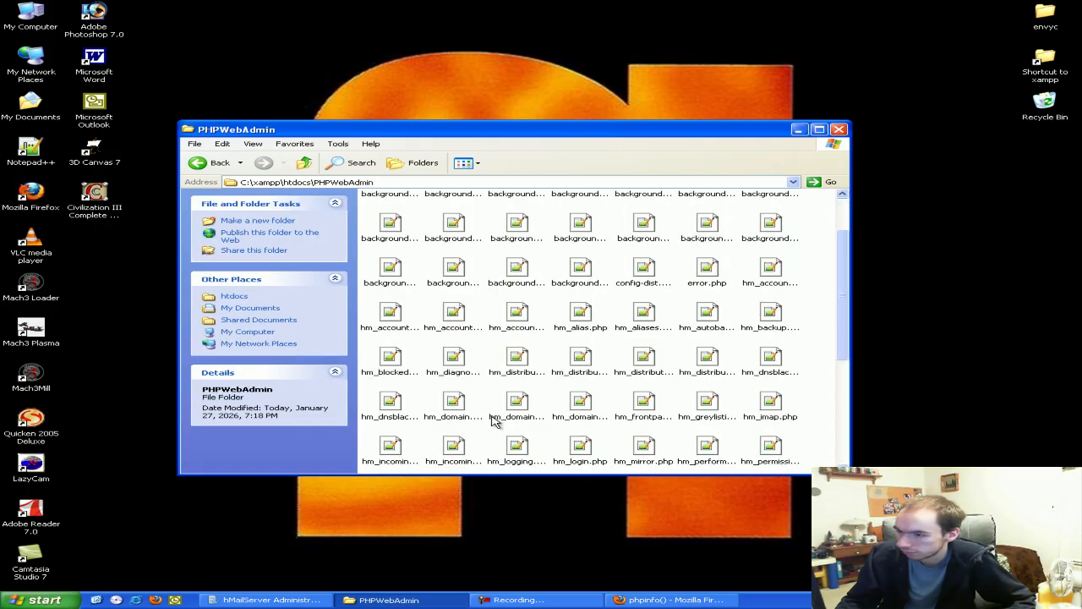
key(c)
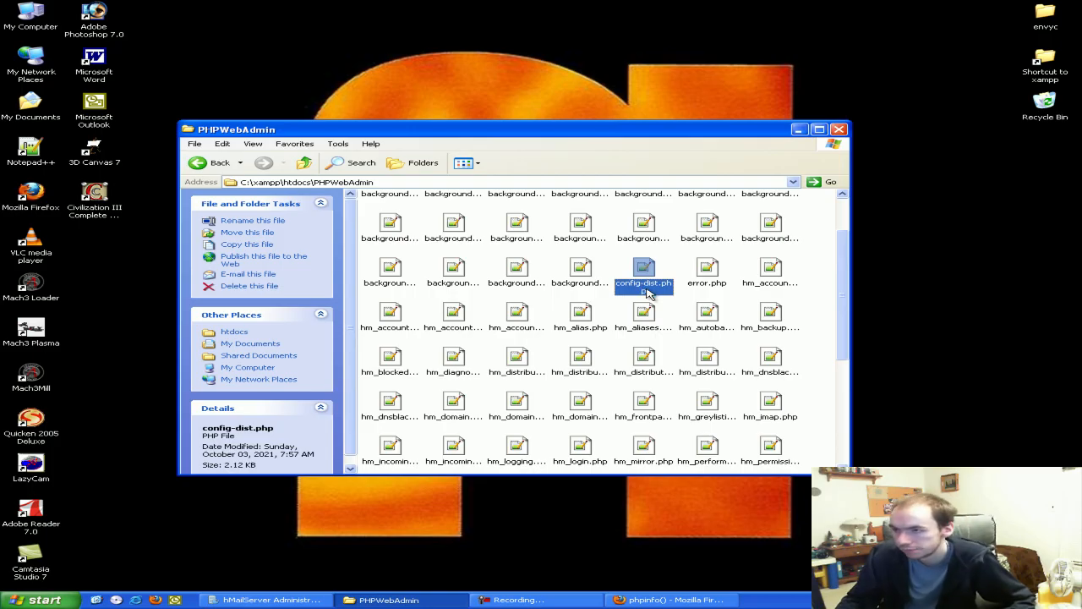
right_click(648, 292)
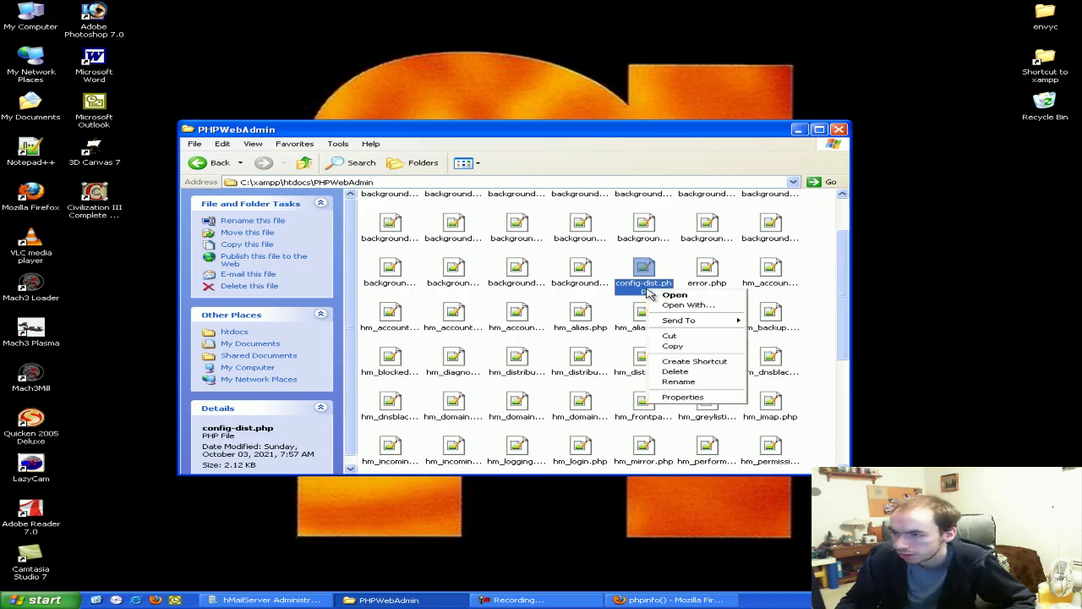
click(688, 382)
click(660, 286)
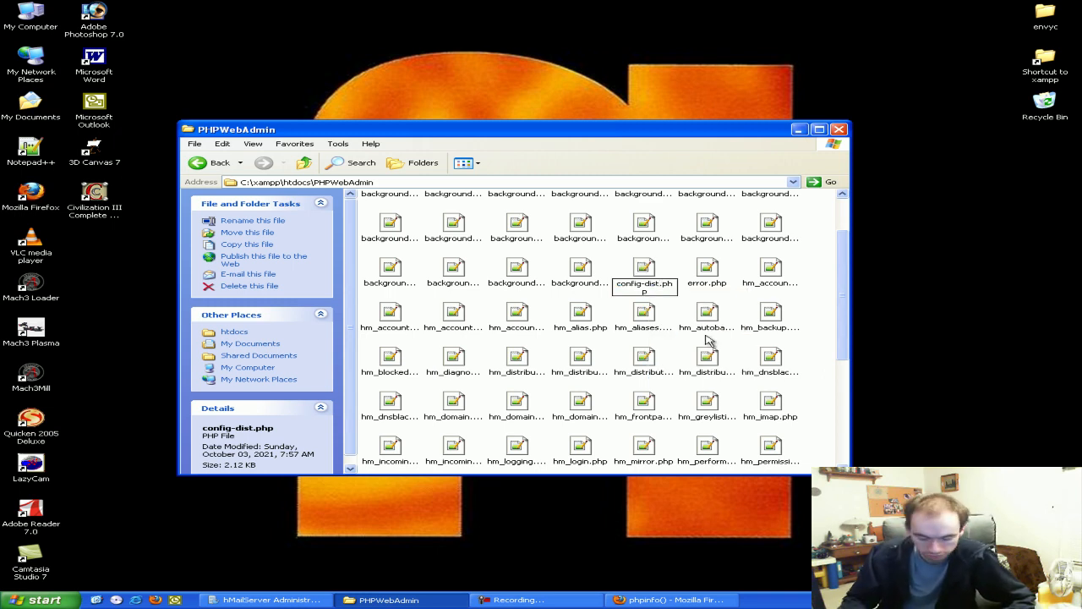
key(BackSpace)
key(BackSpace)
key(BackSpace)
key(BackSpace)
key(BackSpace)
key(Return)
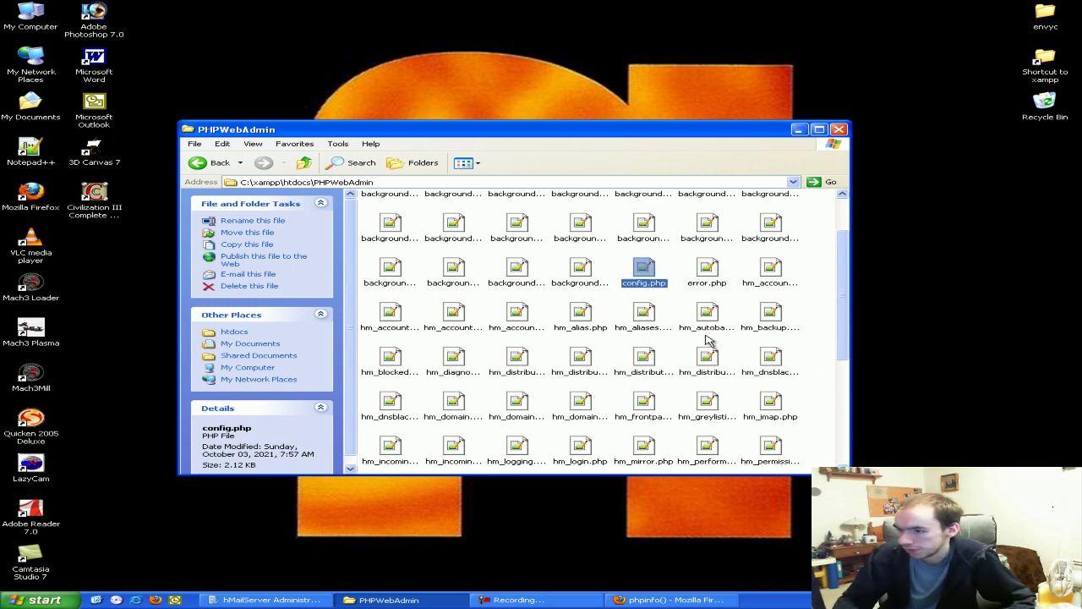
Open config.php in Notepad++ and locate the rooturl setting on line 24
double_click(644, 273)
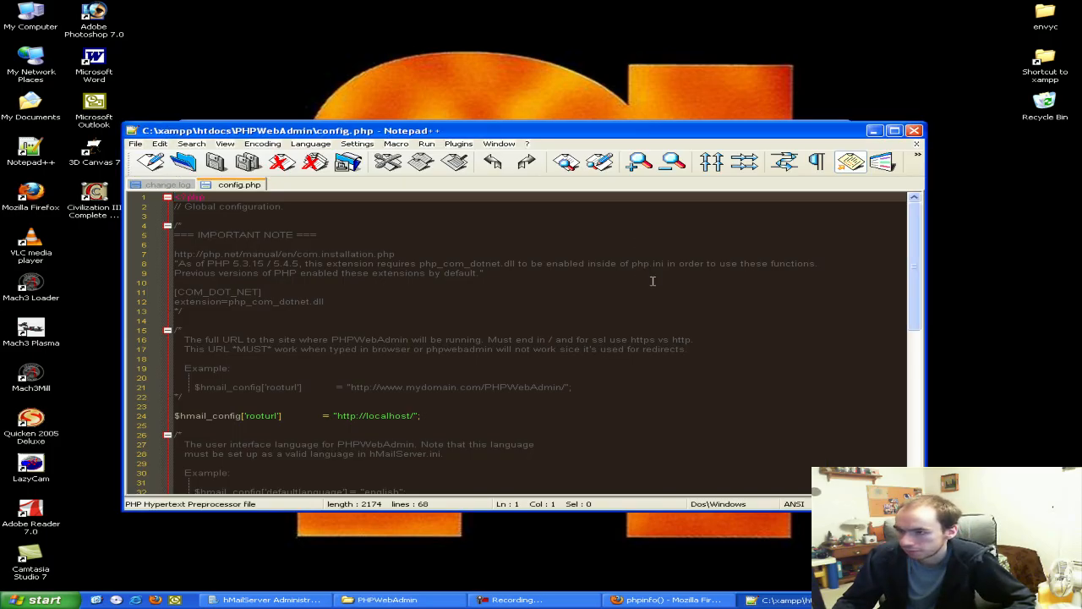
mouse_move(598, 134)
mouse_down()
mouse_move(573, 137)
mouse_move(583, 131)
mouse_up()
scroll(573, 293, down, 1)
scroll(573, 293, up, 1)
scroll(573, 292, down, 2)
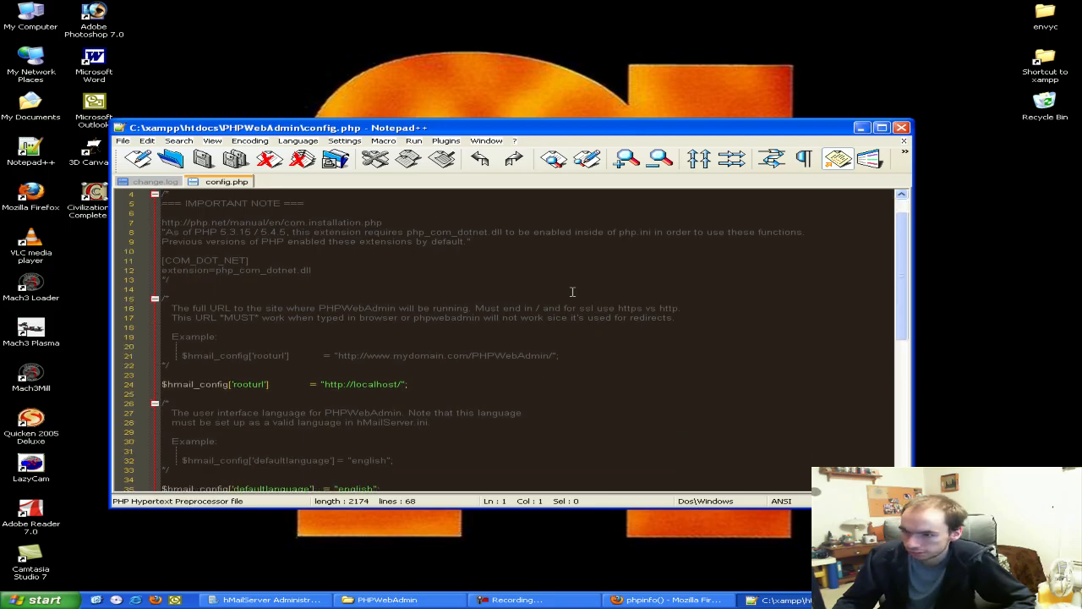
click(323, 359)
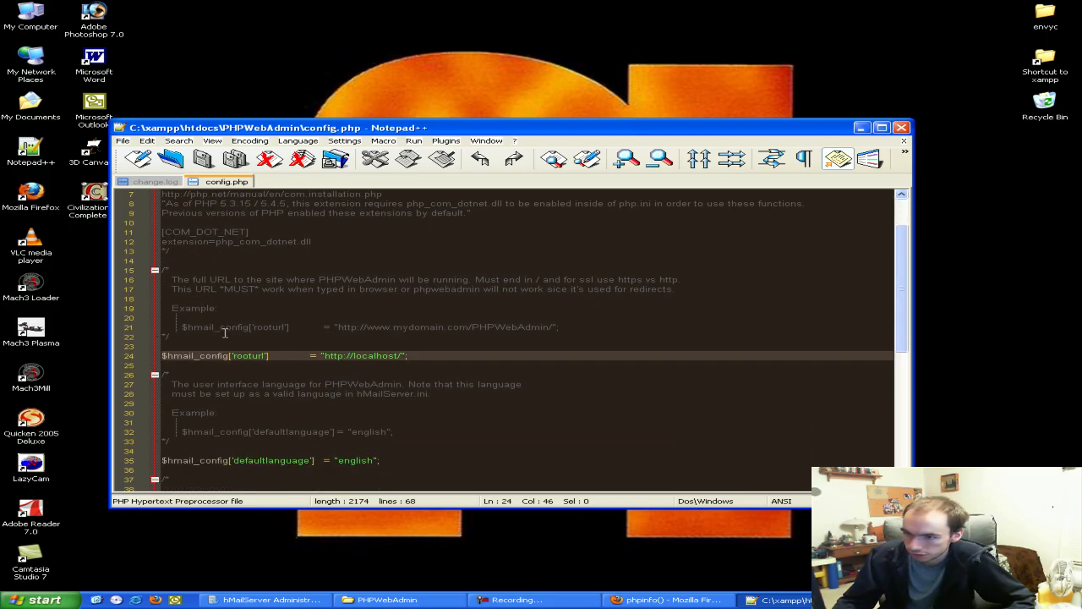
click(372, 329)
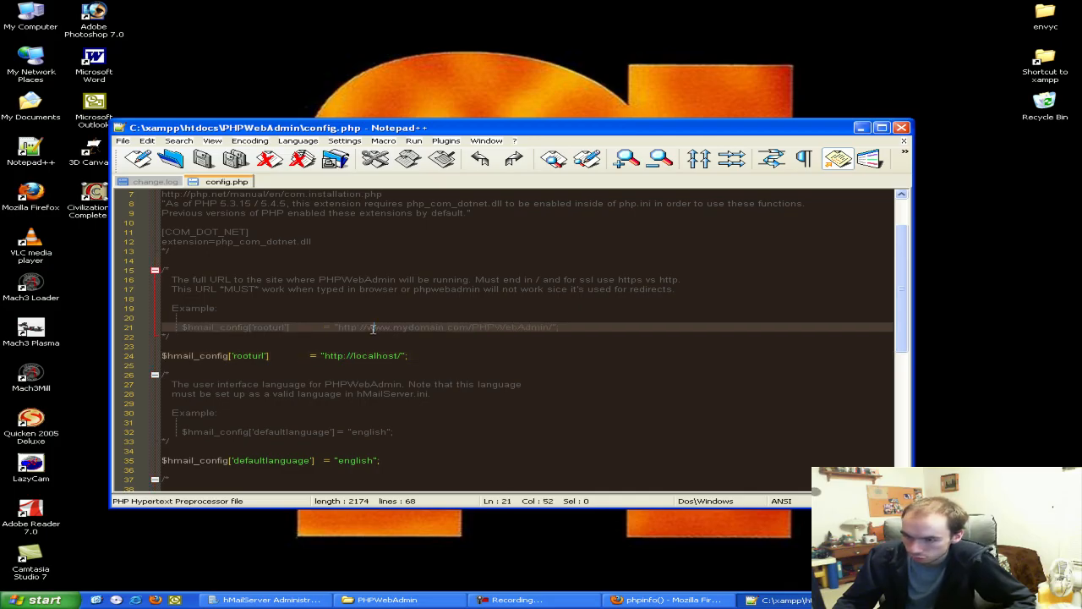
scroll(372, 329, down, 2)
scroll(372, 329, up, 2)
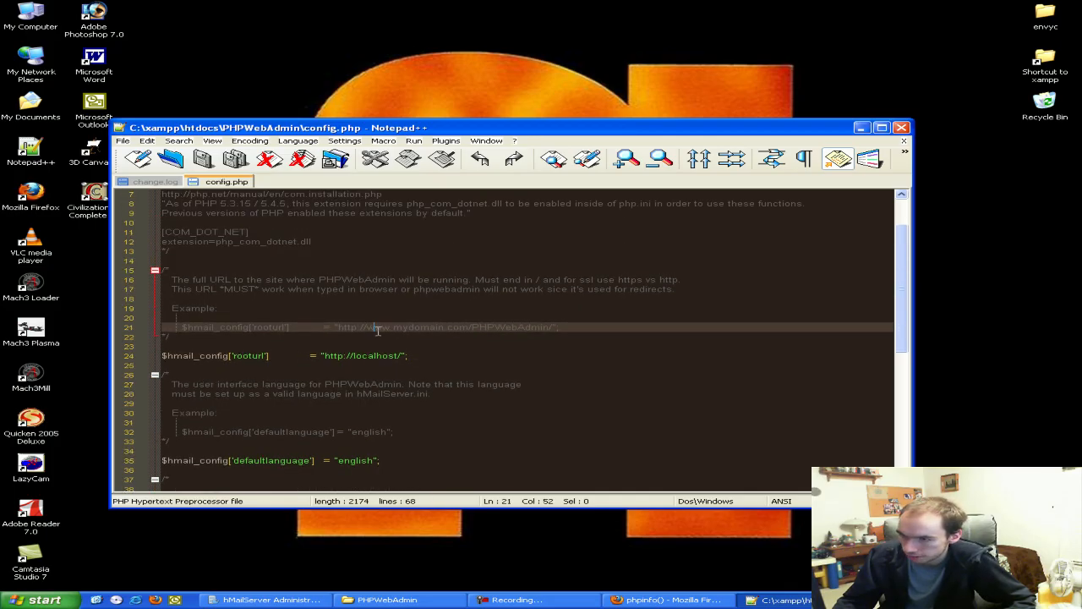
drag(438, 328, 479, 328)
click(457, 328)
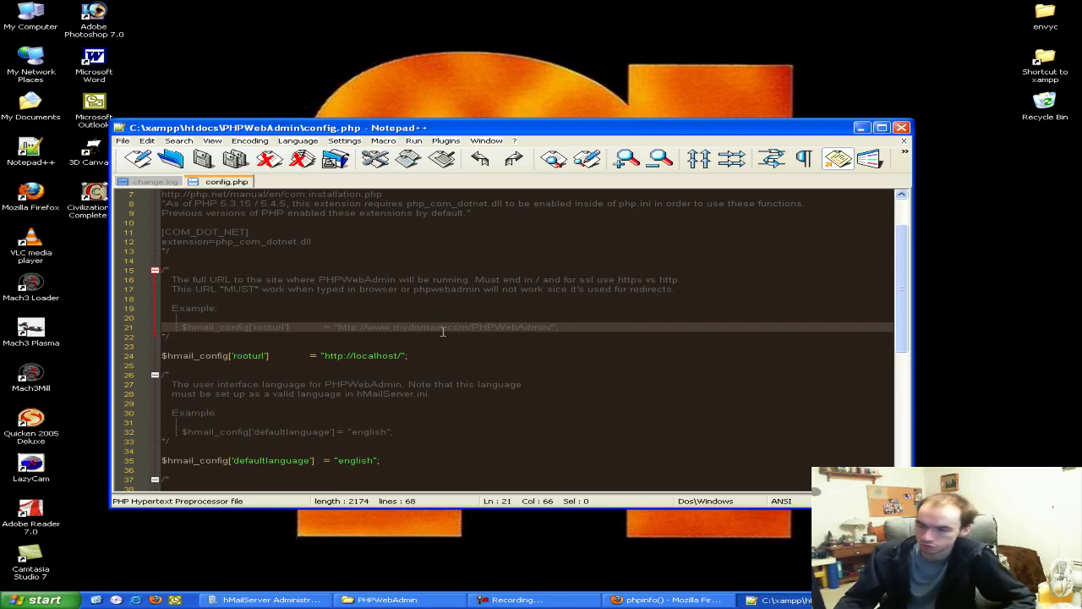
click(400, 356)
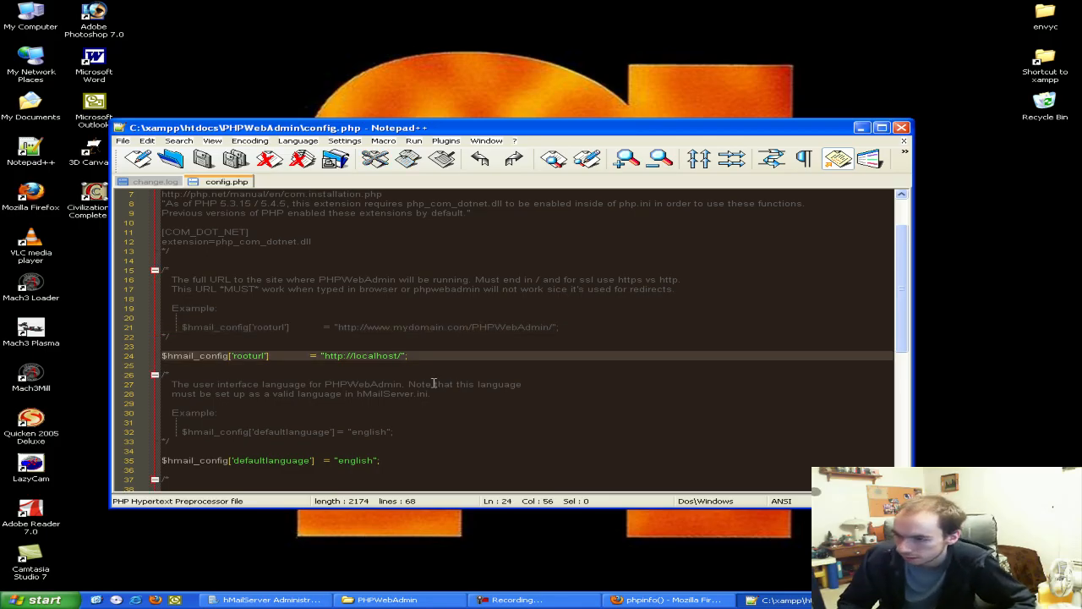
key(Right)
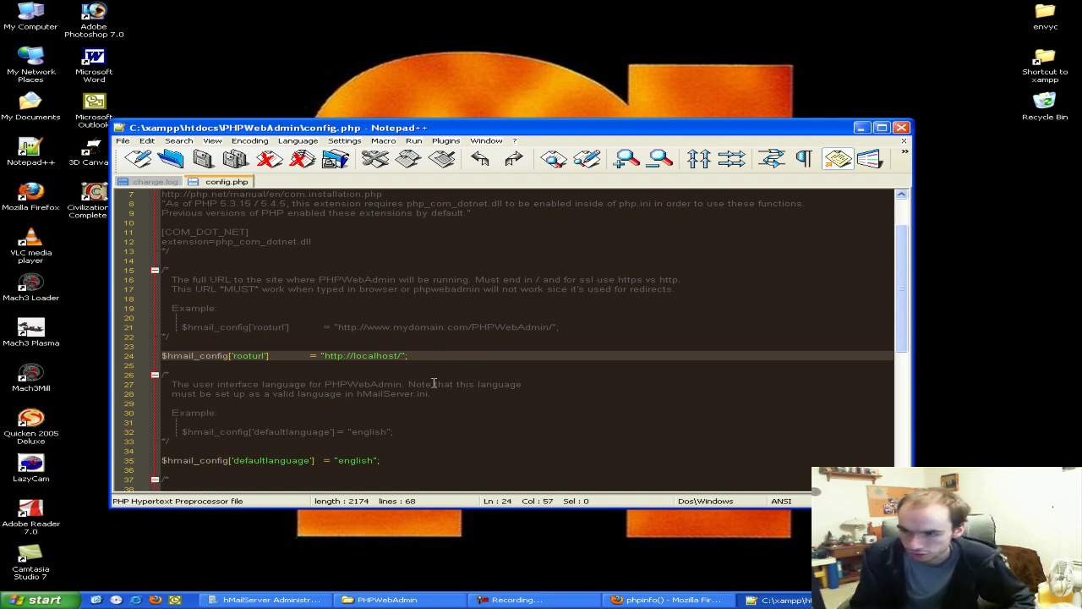
text(PHPWebAdmin/)
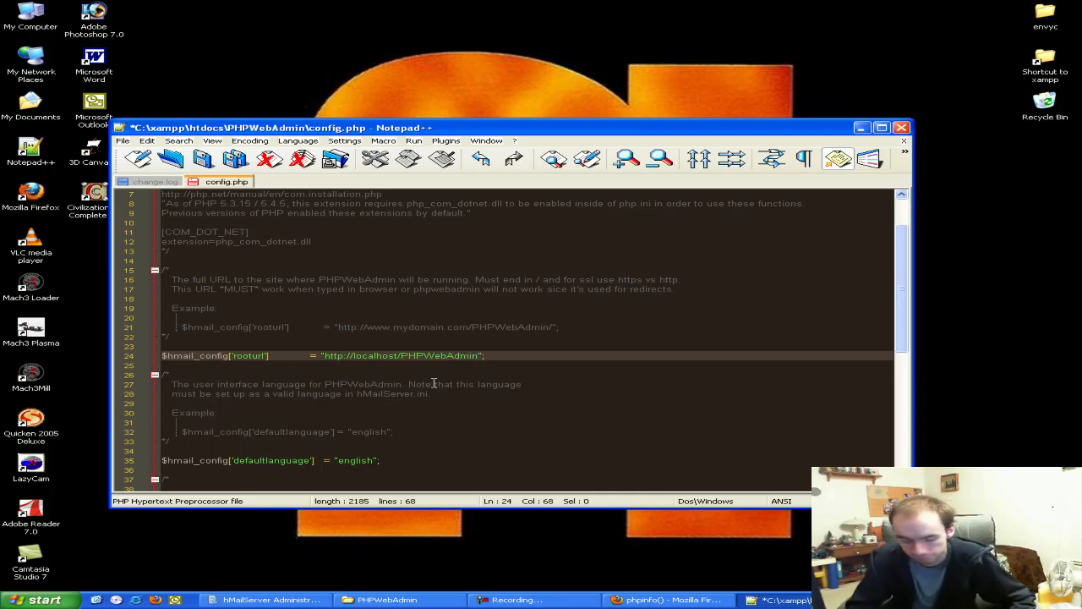
click(470, 328)
drag(467, 328, 367, 329)
text(localhost)
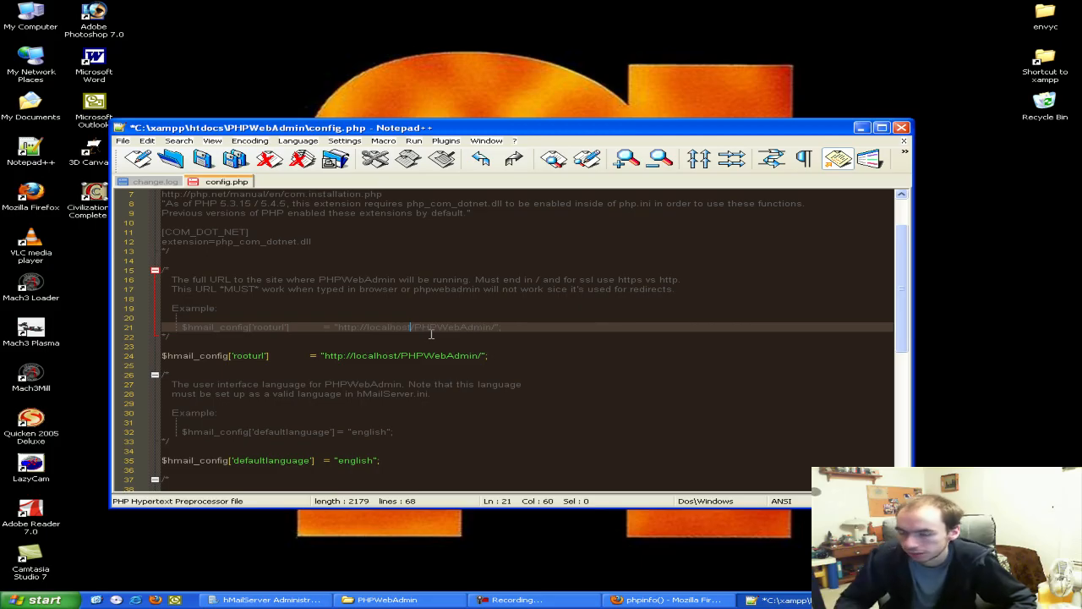
click(494, 356)
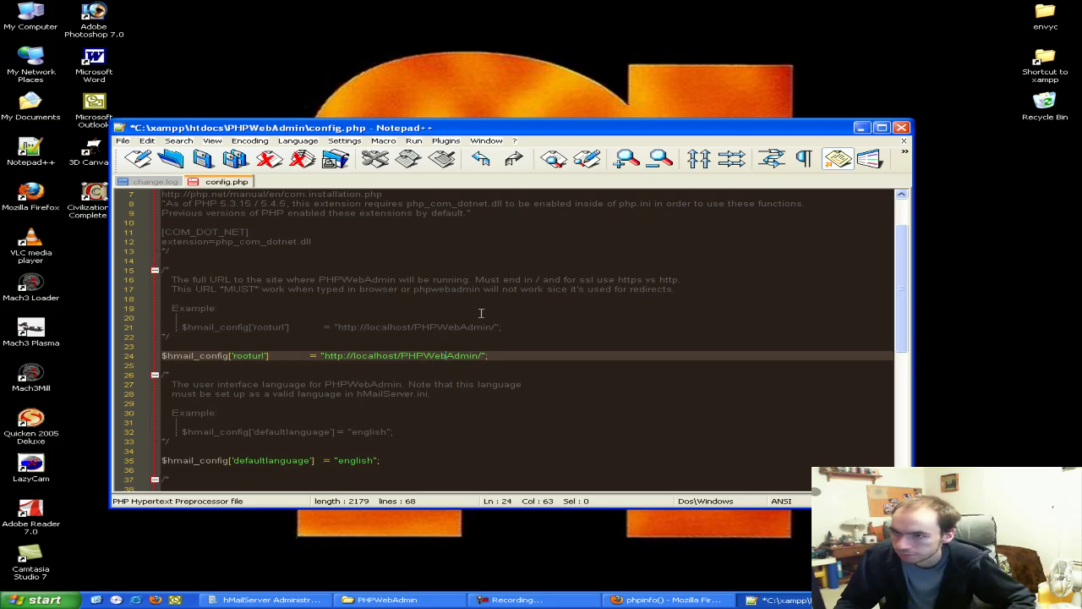
key(ctrl+s)
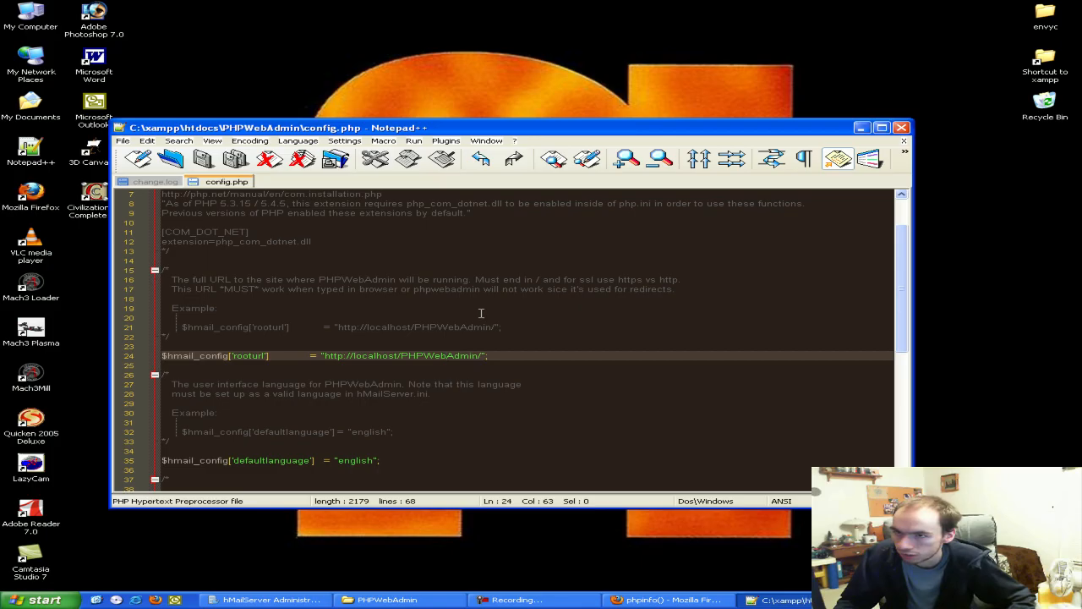
click(902, 127)
Go to C:\xampp\php and choose Notepad++ in Open With for php.ini
scroll(640, 328, up, 3)
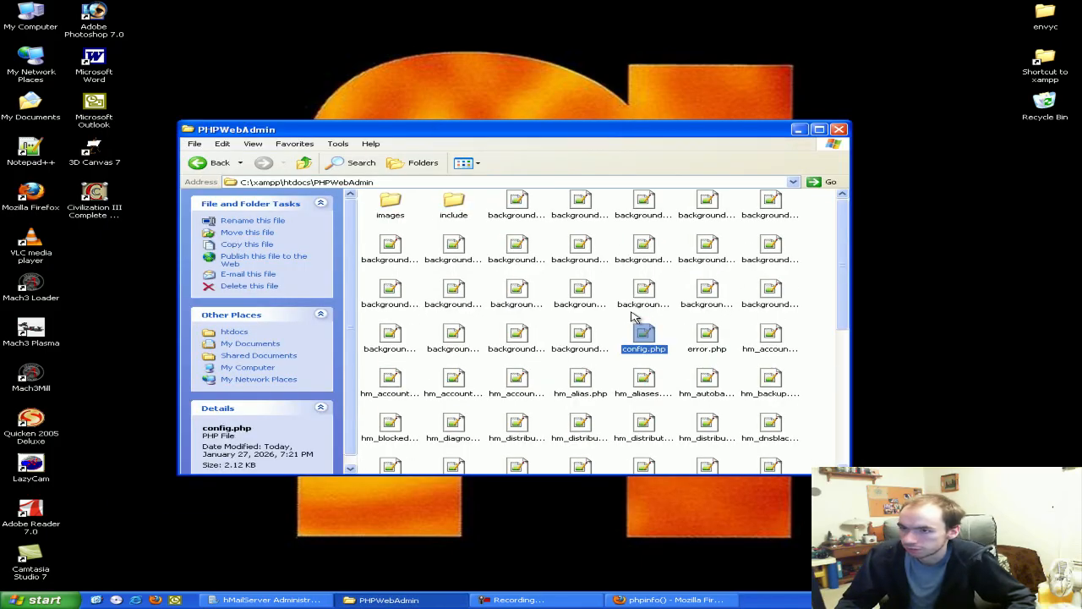
click(303, 161)
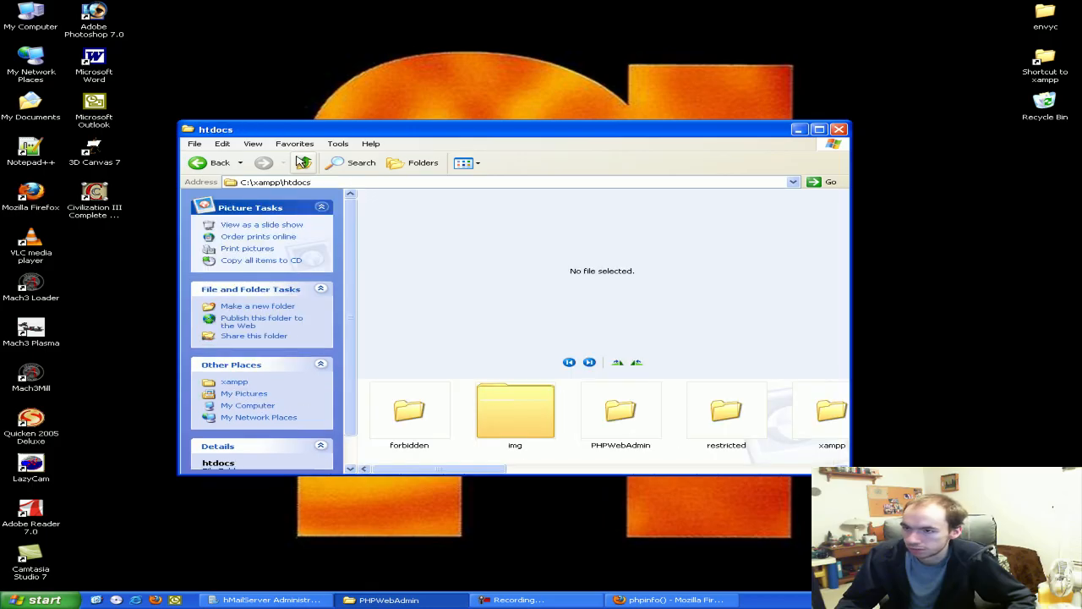
click(303, 162)
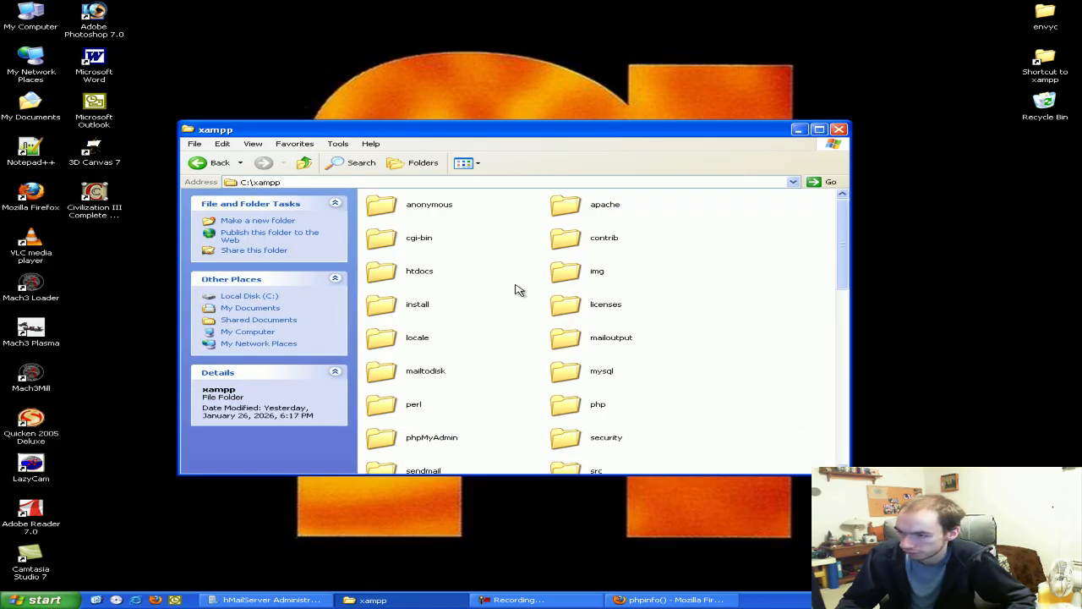
double_click(567, 410)
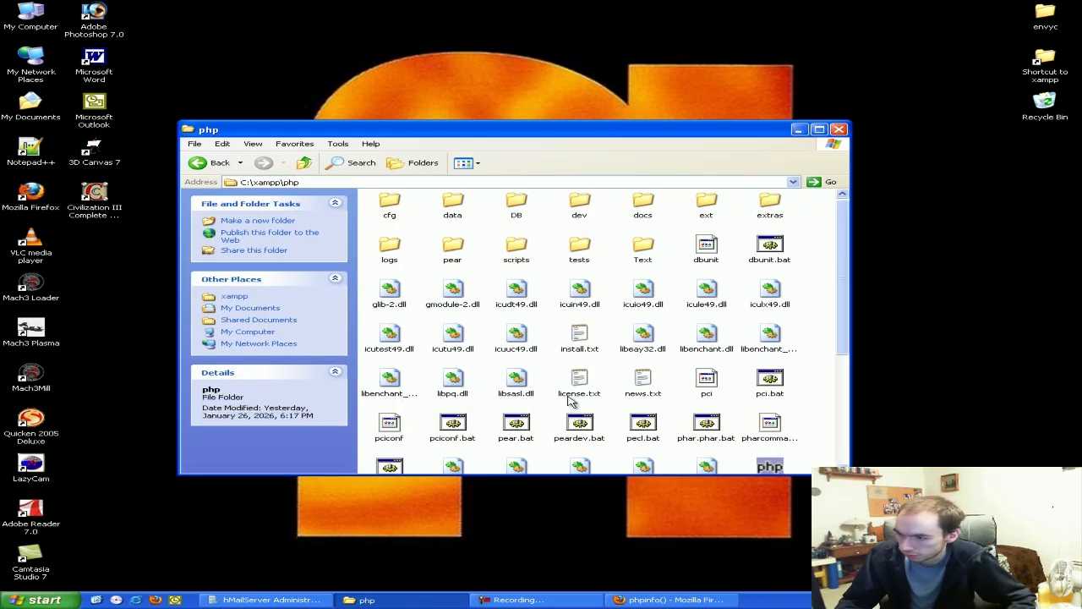
scroll(550, 383, down, 1)
scroll(549, 382, down, 3)
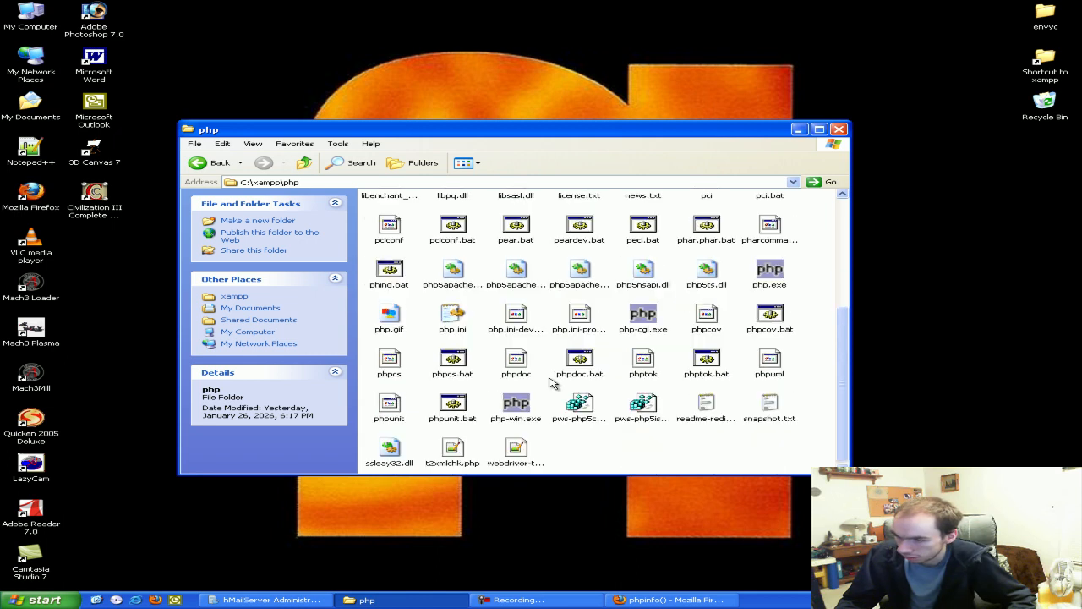
right_click(454, 325)
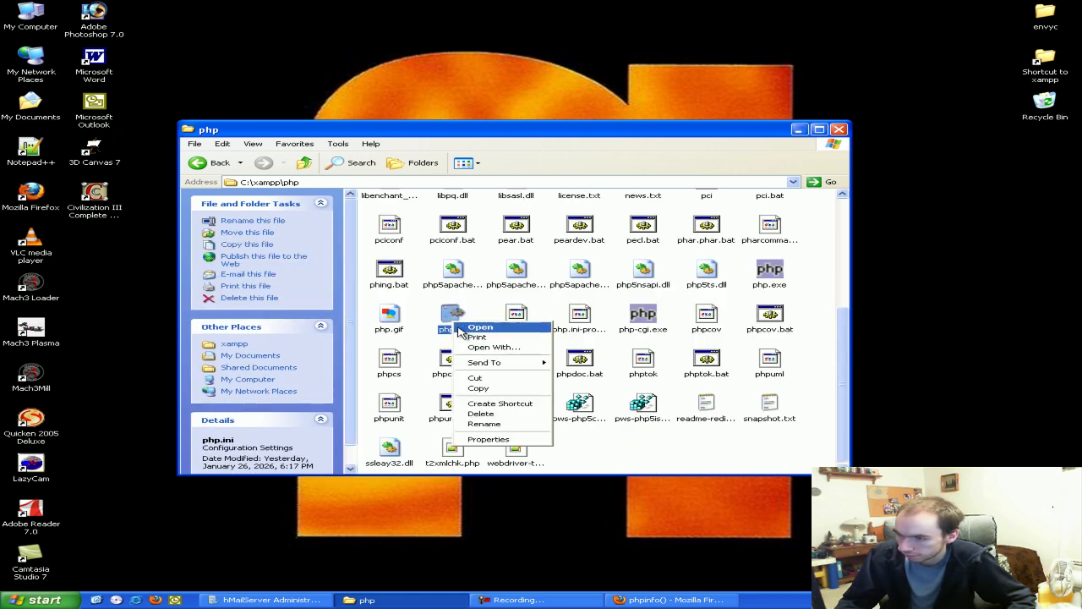
click(488, 348)
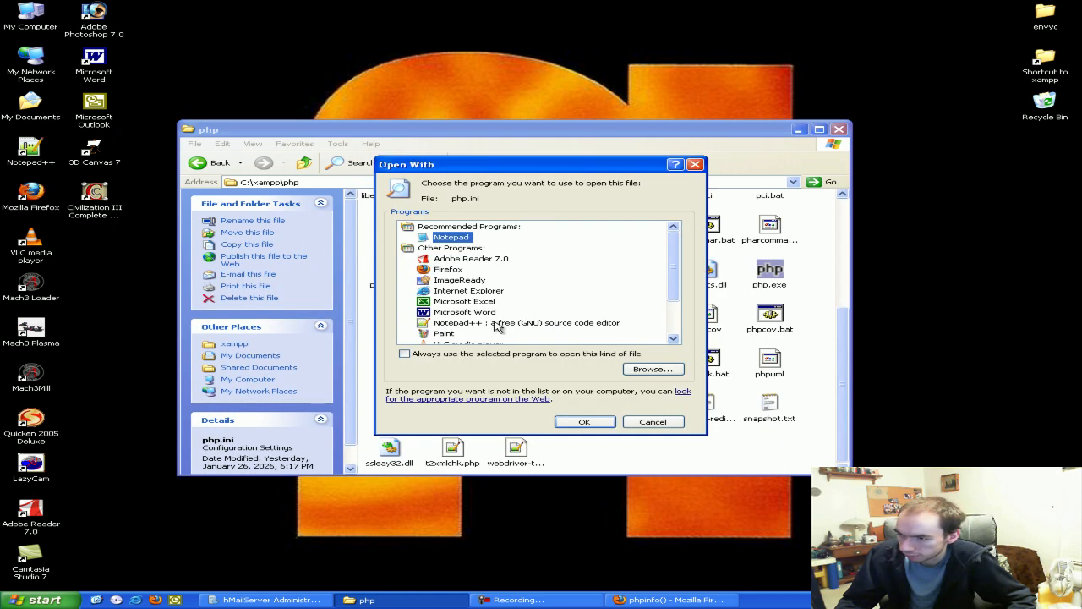
click(497, 324)
Open php.ini in Notepad++ and search 'extension' to reach the Dynamic Extensions section
click(585, 422)
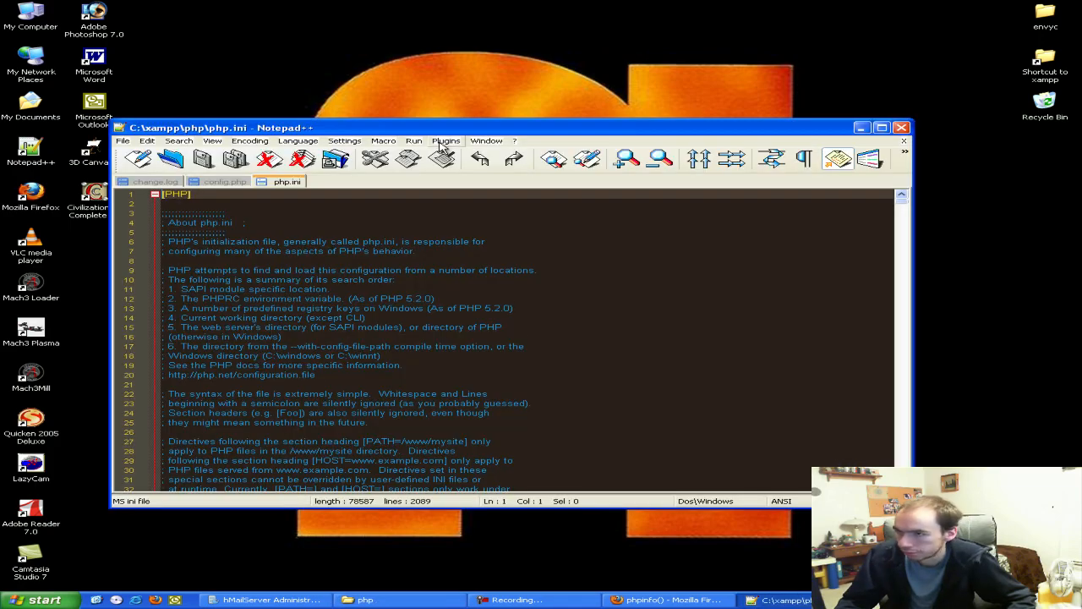
drag(372, 128, 364, 121)
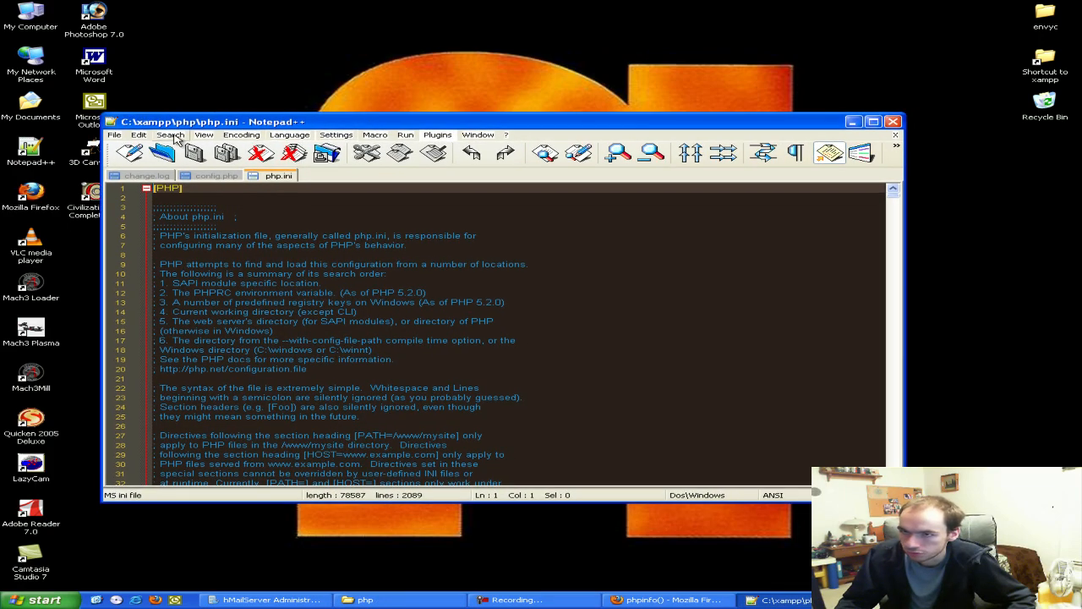
click(172, 137)
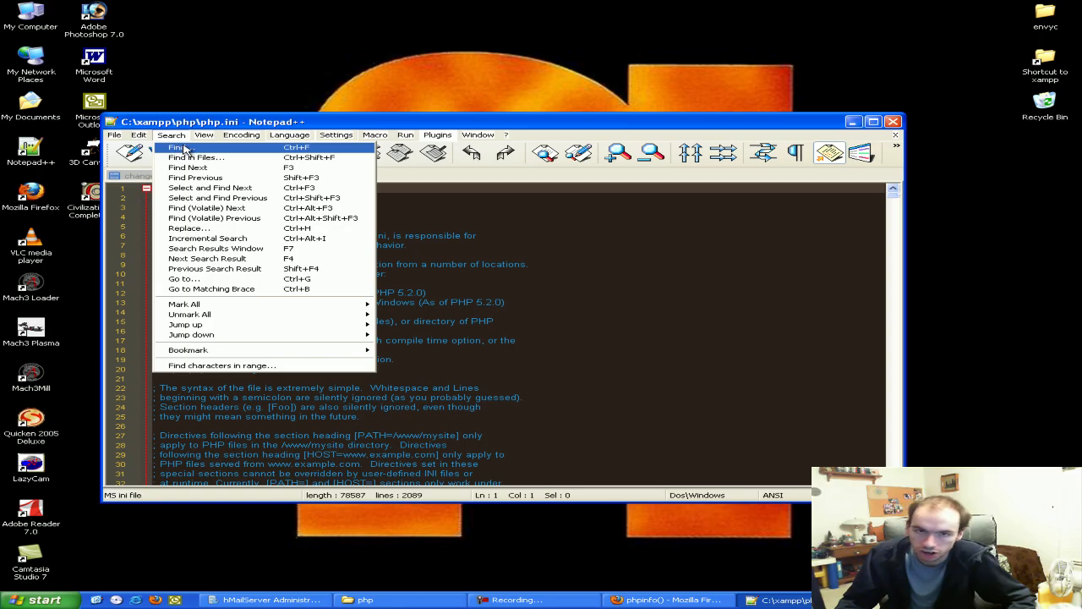
click(184, 149)
text(ex)
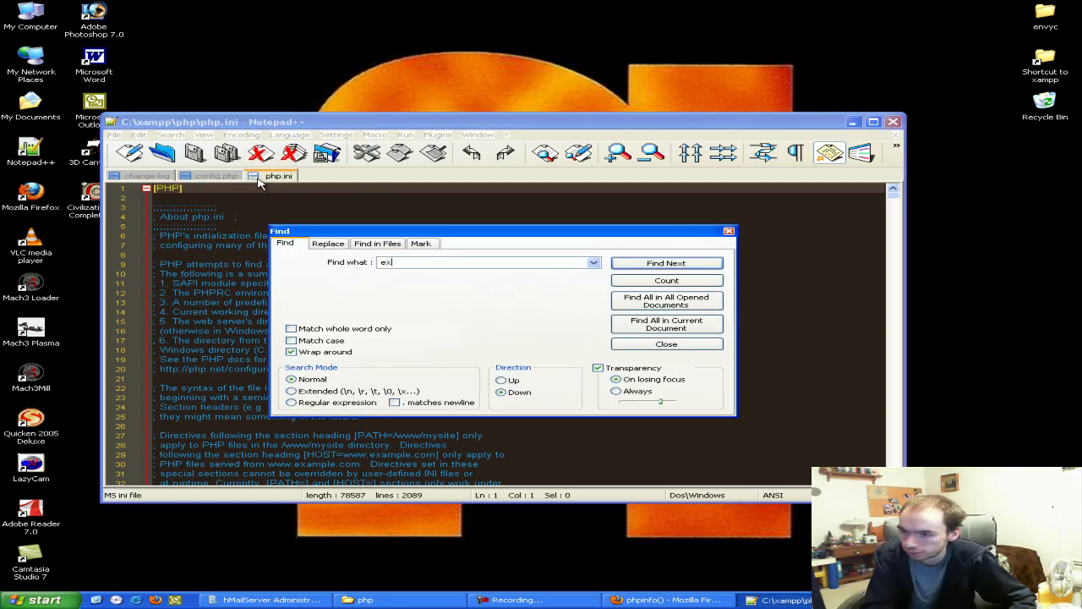
text(tension)
key(Return)
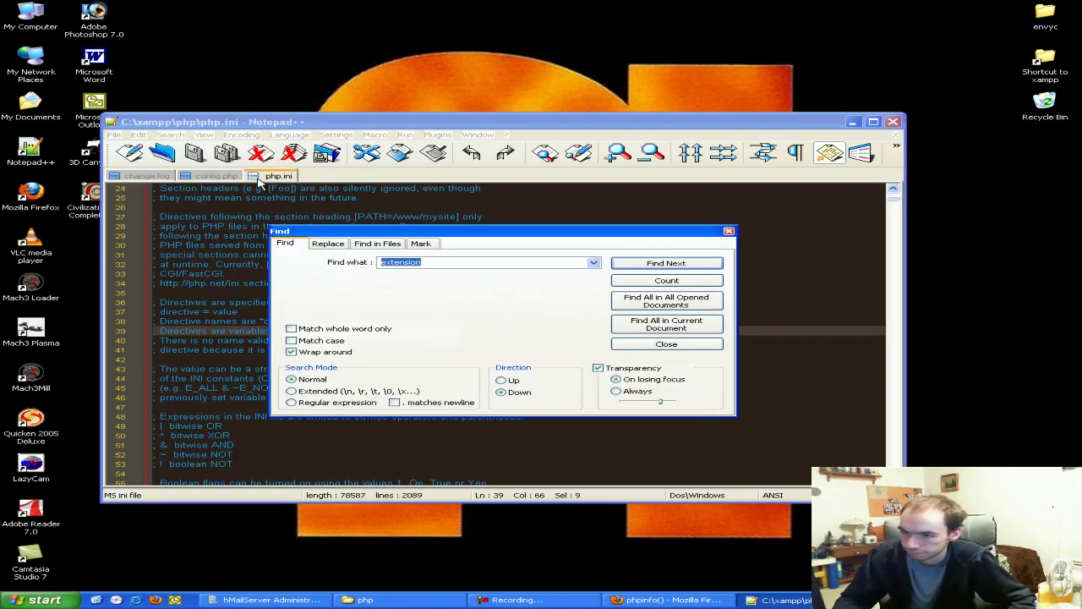
click(641, 266)
click(640, 265)
click(639, 265)
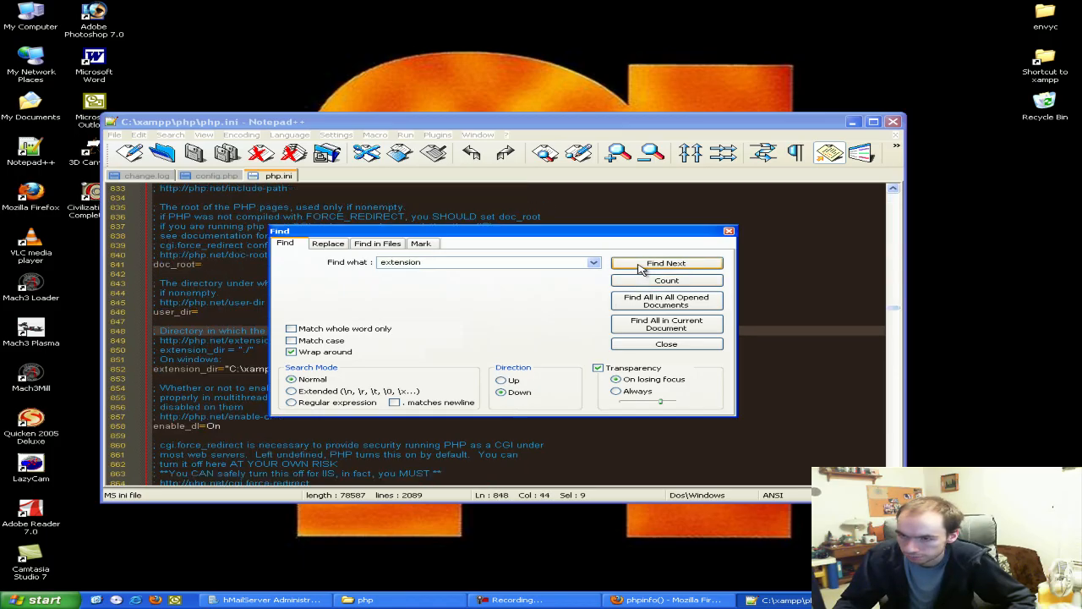
click(640, 266)
click(639, 265)
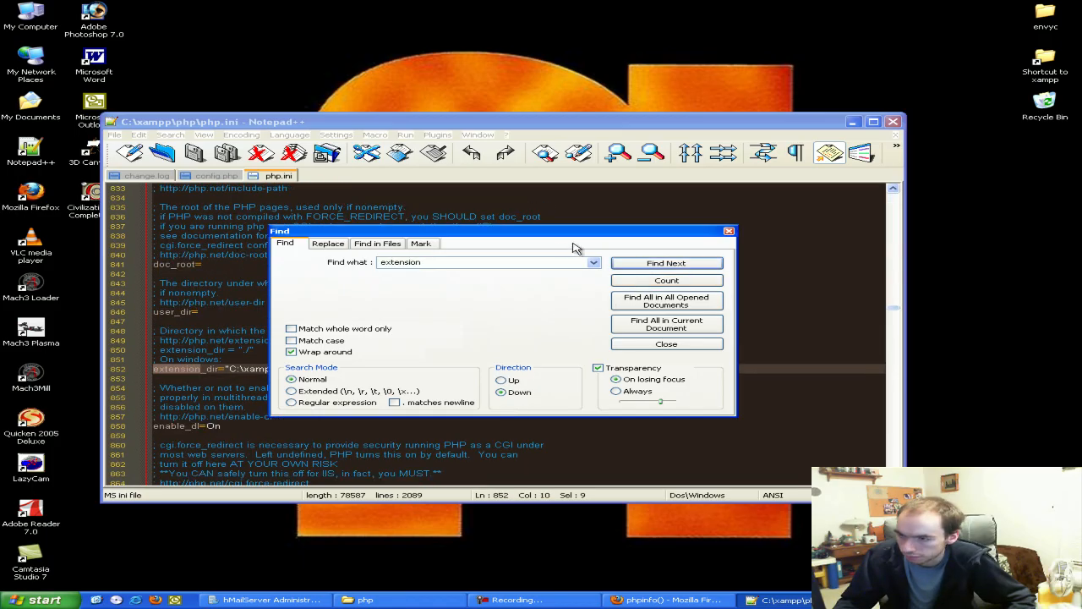
click(664, 265)
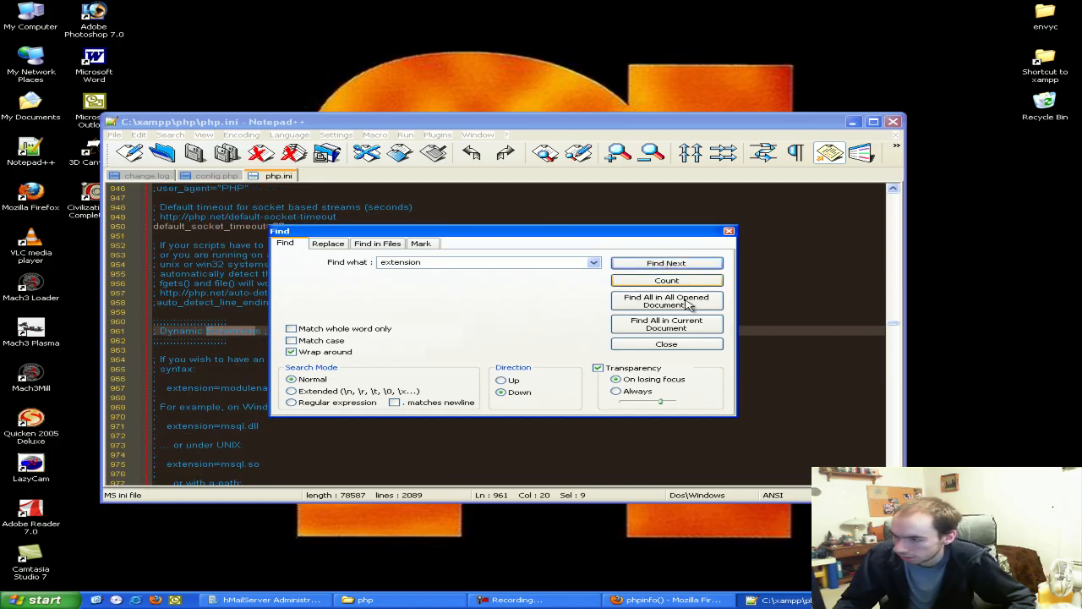
click(666, 344)
scroll(539, 290, down, 8)
scroll(540, 290, down, 3)
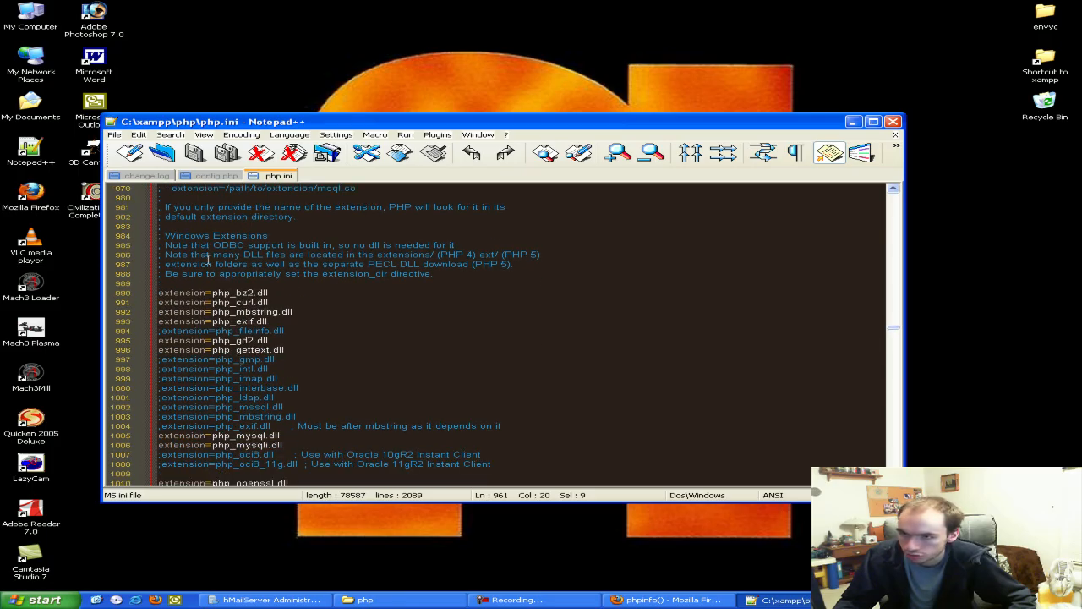
Add extension=php_com_dotnet.dll above the extension list and save php.ini
drag(179, 292, 293, 448)
click(290, 437)
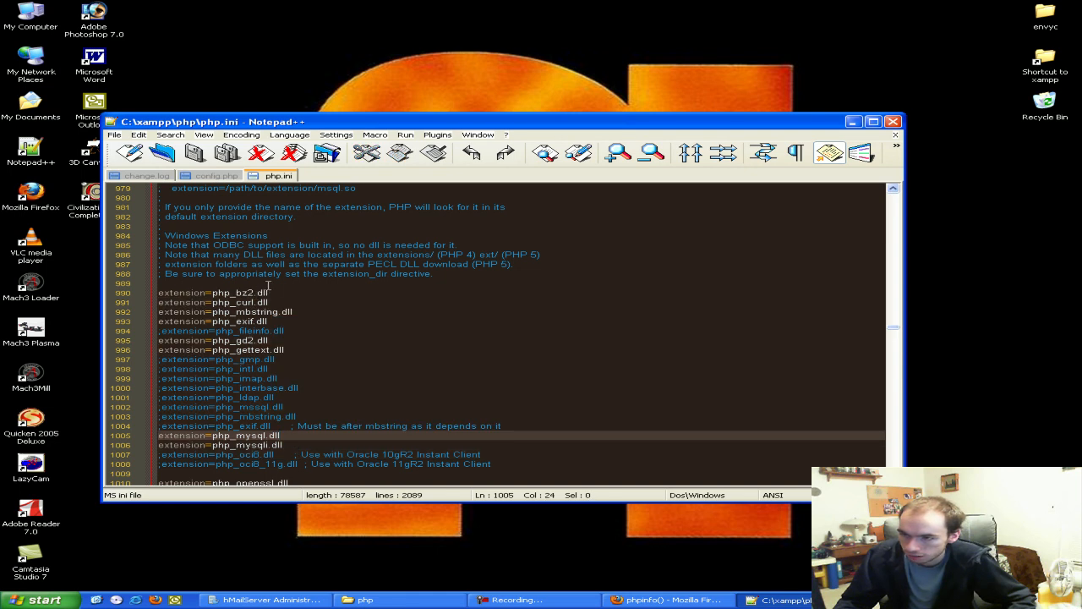
click(271, 285)
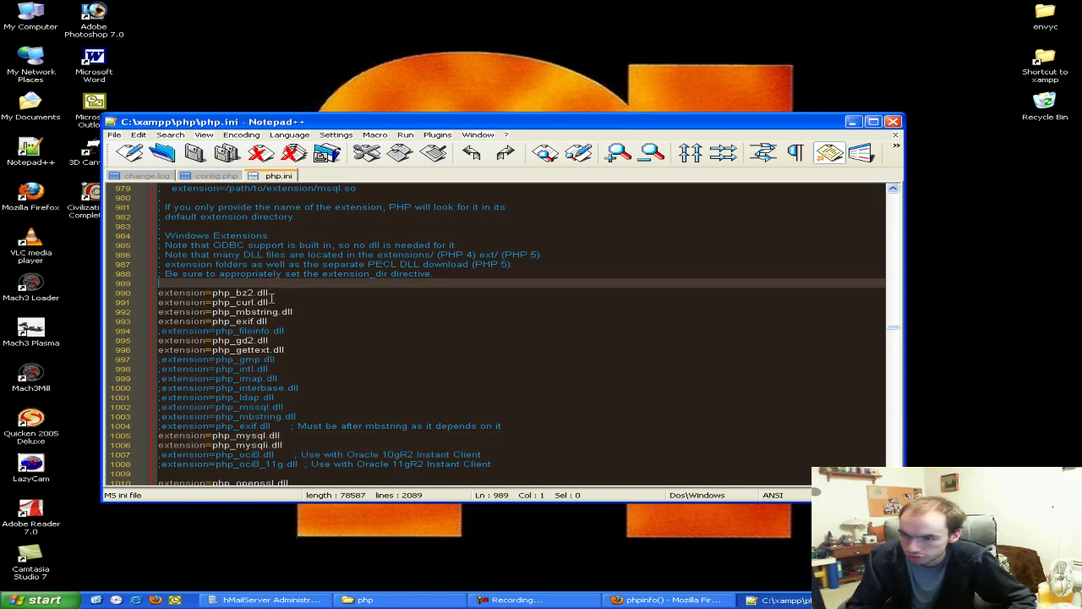
key(Return)
text(extension=php_com_dotnet.dll)
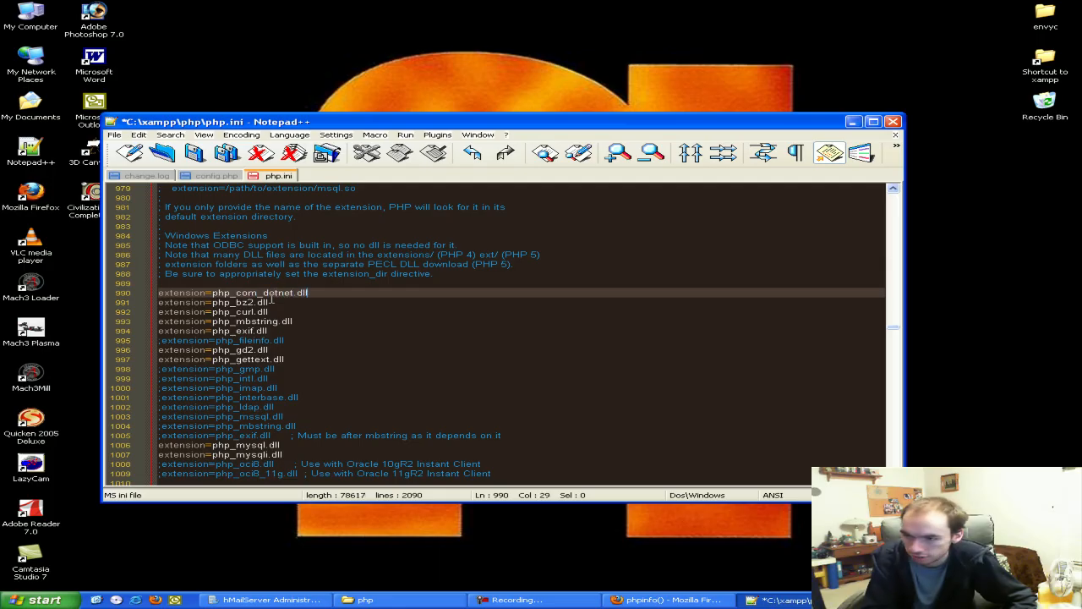
click(292, 310)
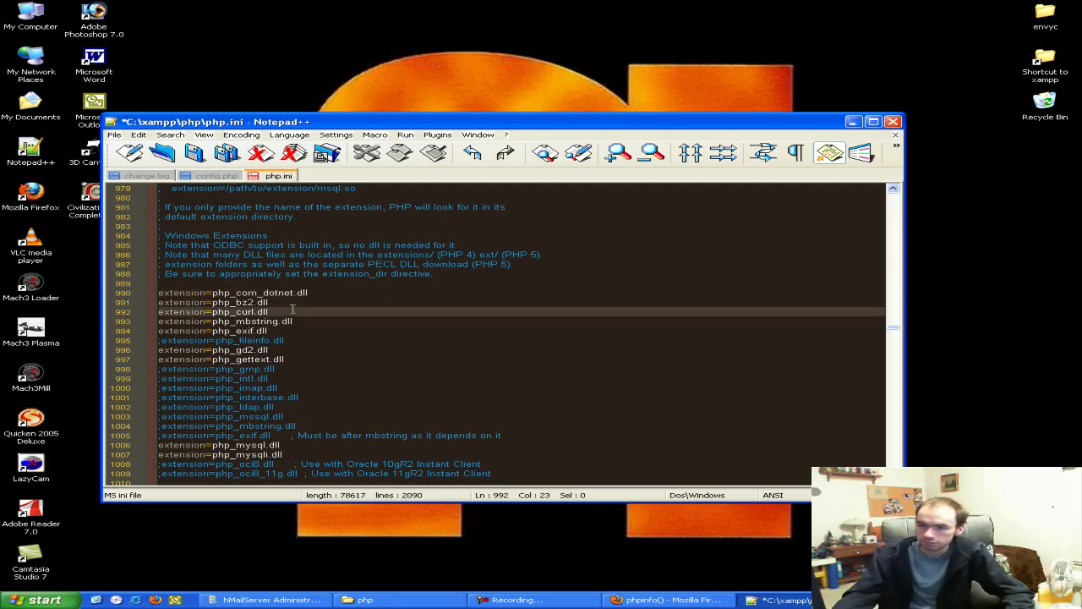
key(ctrl+s)
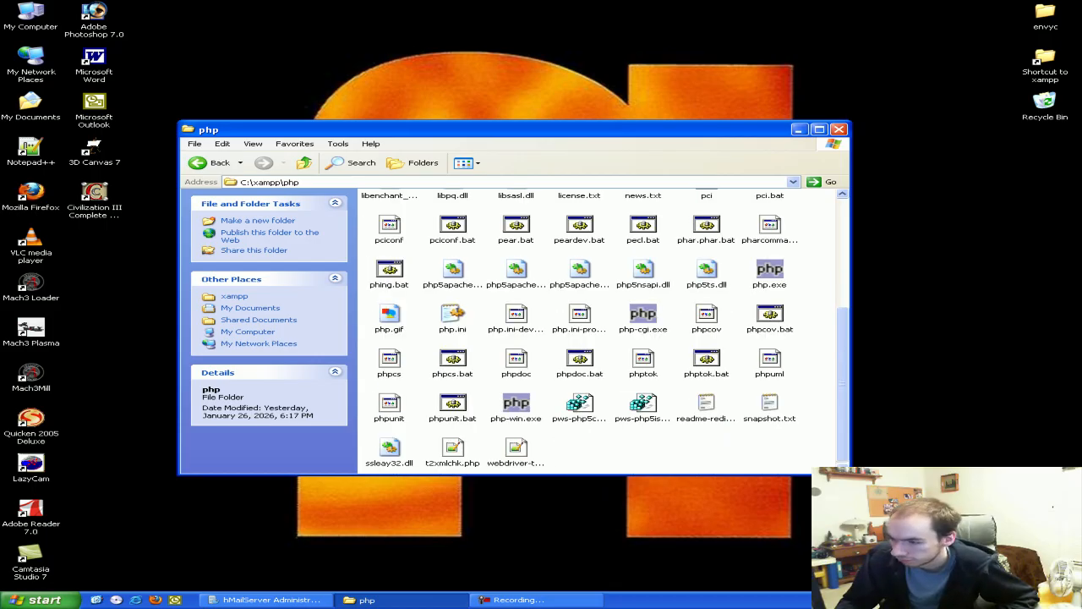
Stop and restart Apache in XAMPP Control Panel, then close the control panel
double_click(1006, 600)
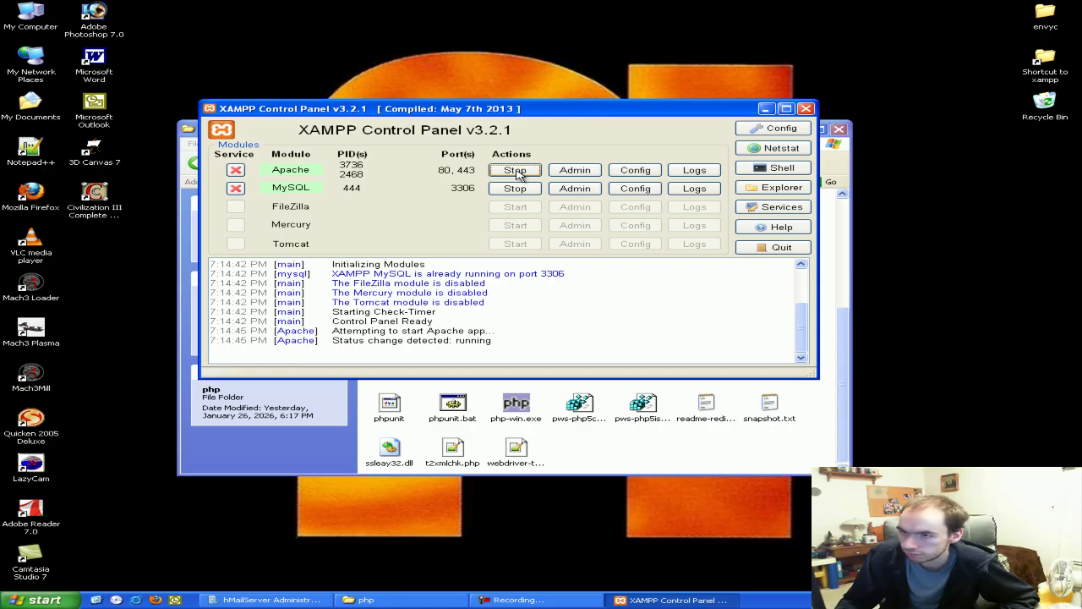
click(515, 170)
click(516, 171)
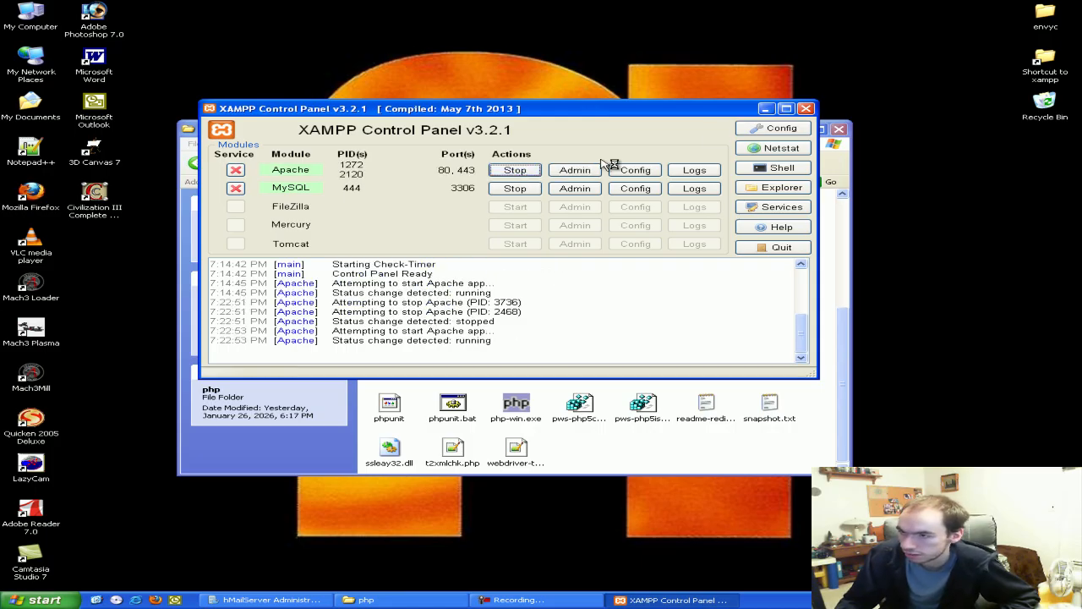
click(766, 110)
right_click(668, 599)
click(701, 583)
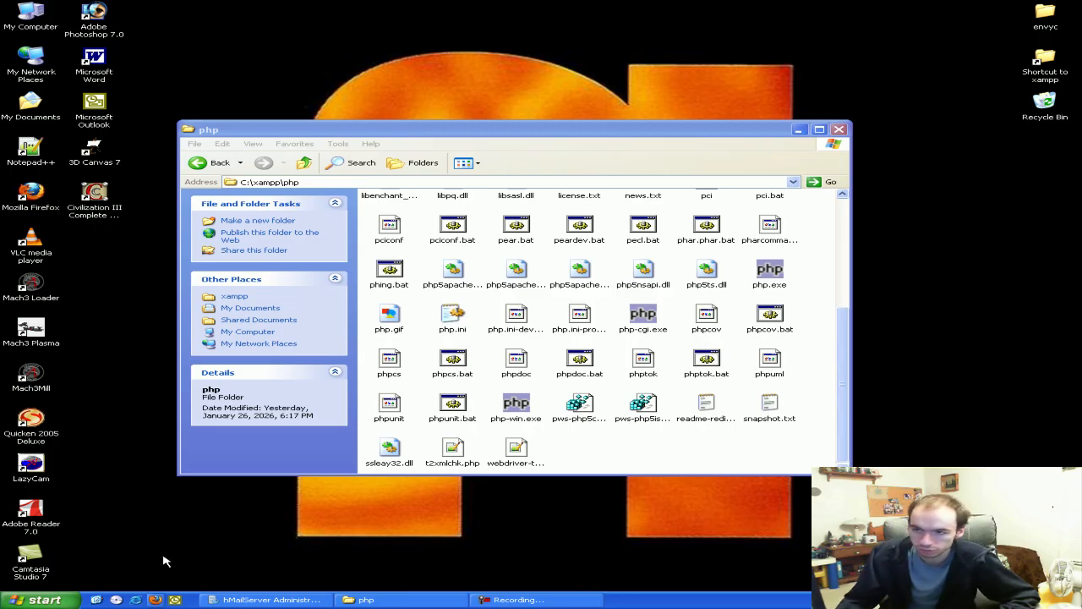
click(155, 600)
Go to localhost/PHPWebAdmin in Firefox to reach the hMailServer WebAdmin login page
click(212, 37)
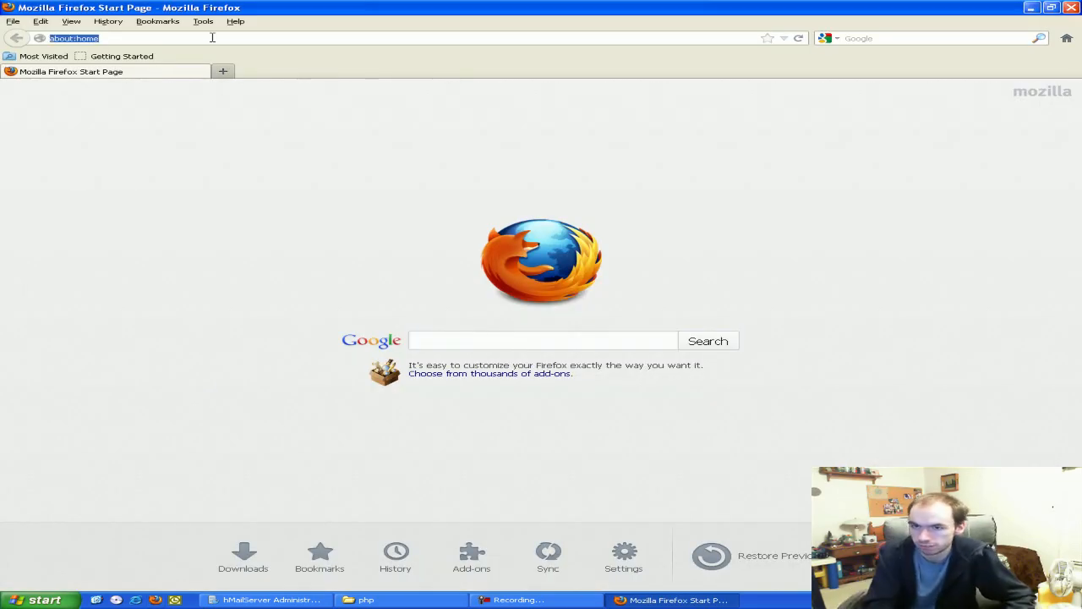
text(http)
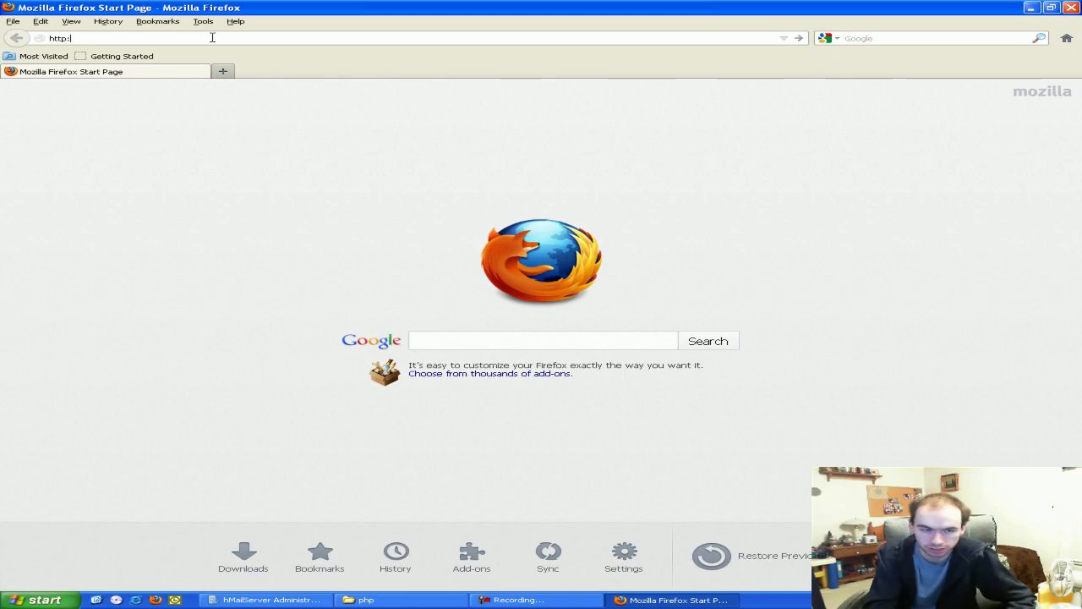
text(://)
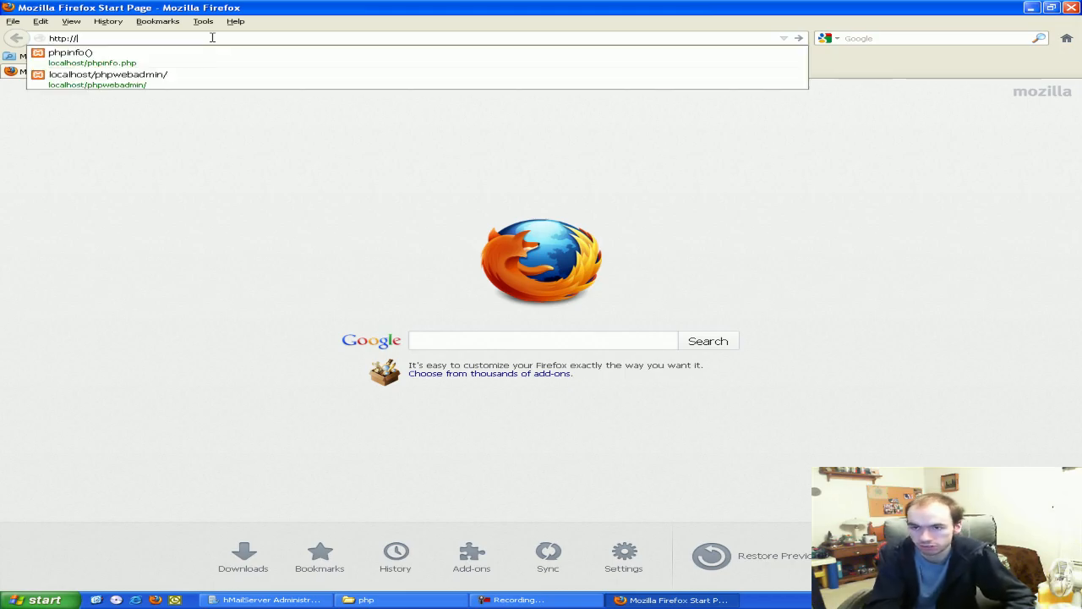
text(localhost/)
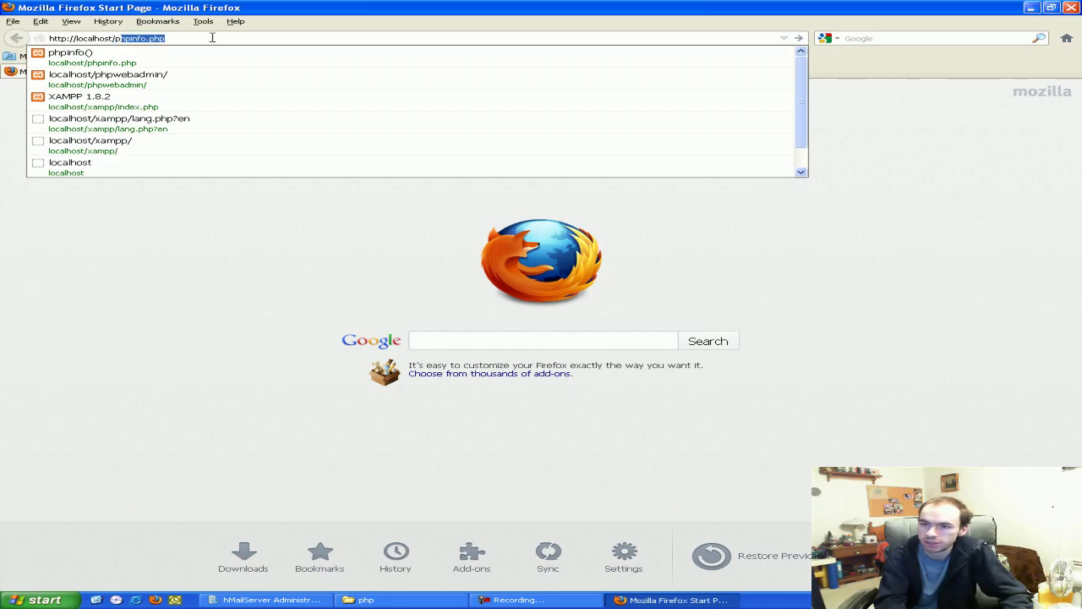
text(phpwebadmin)
key(Return)
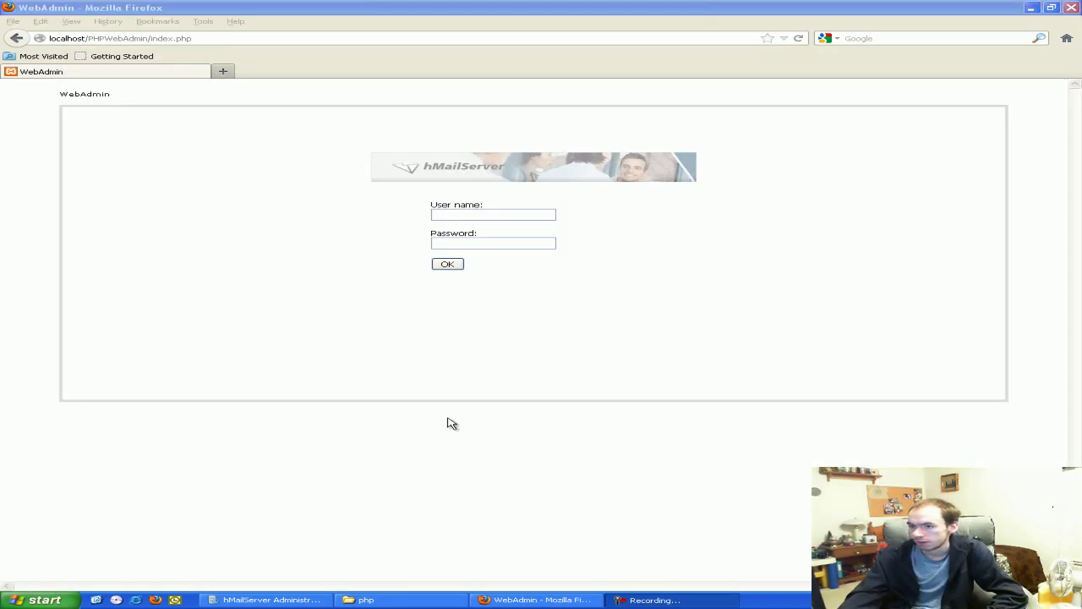
Log in to PHPWebAdmin with the Administrator user name and its password
click(523, 320)
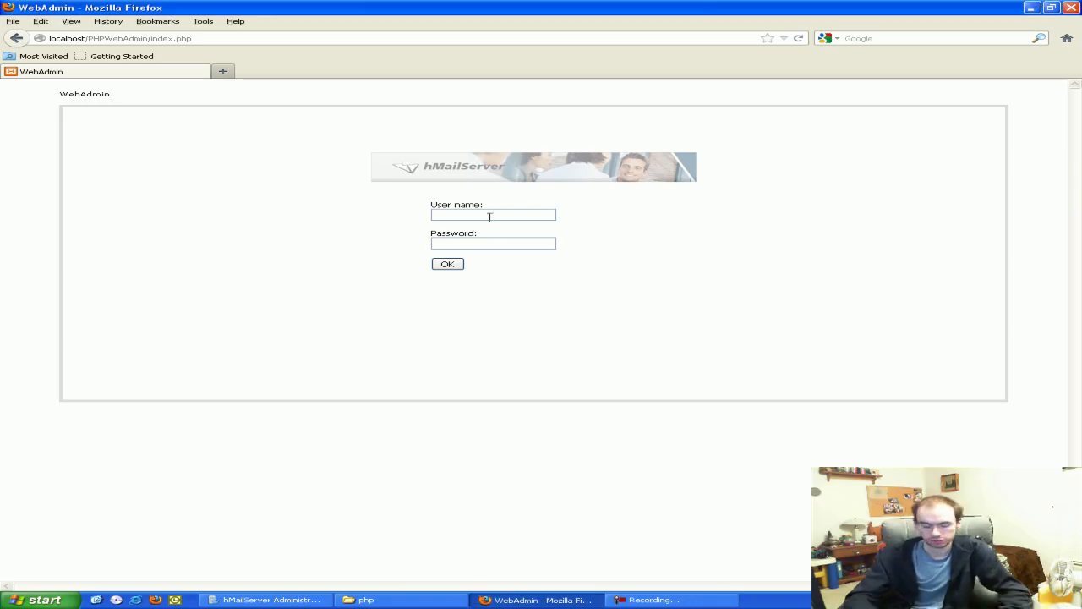
click(489, 216)
text(Ad)
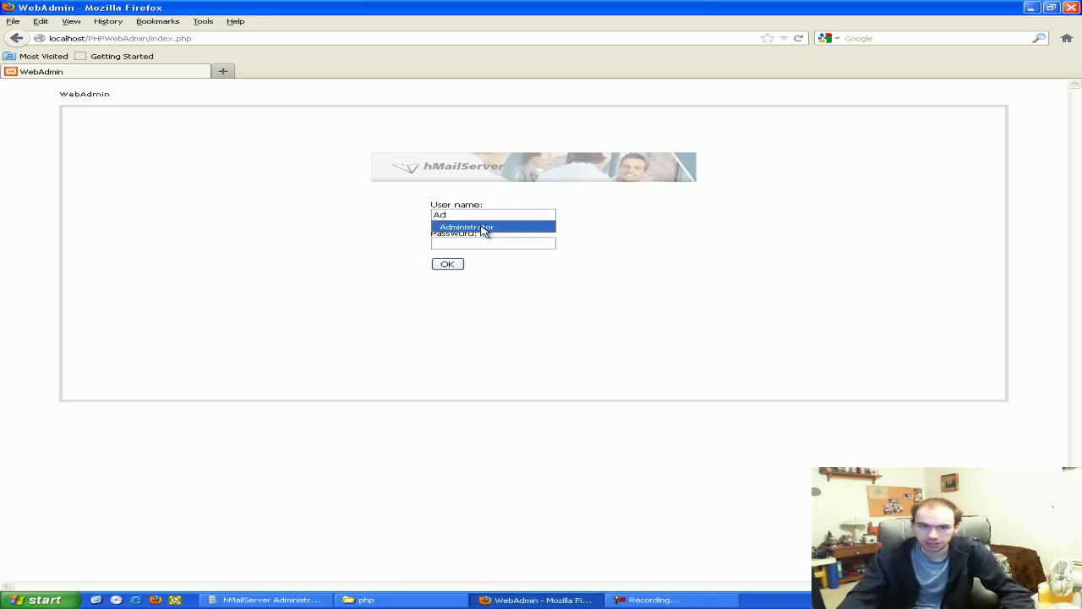
click(483, 228)
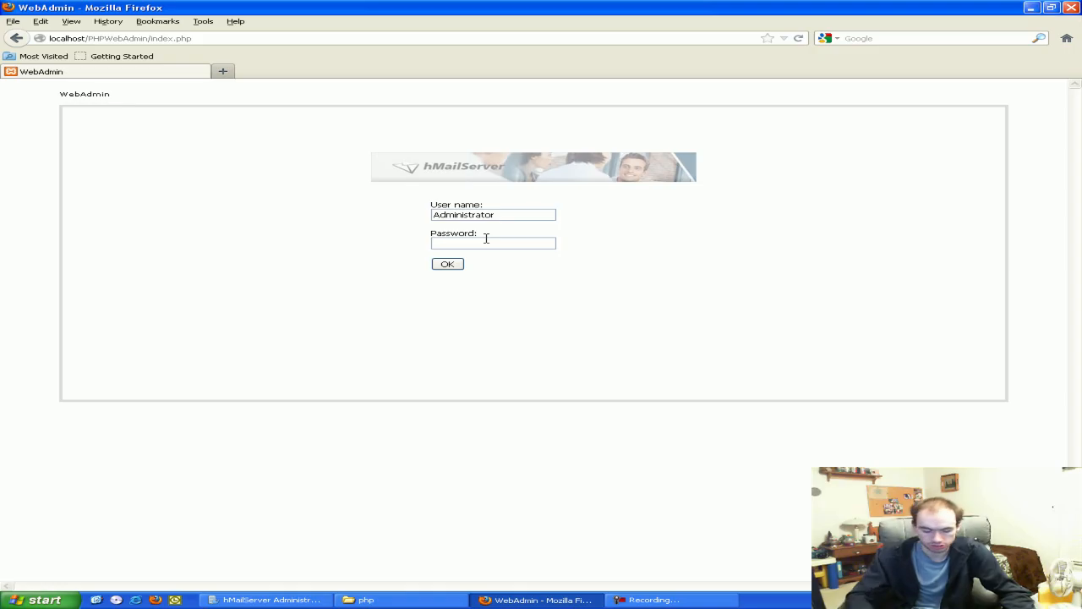
click(486, 240)
text(•••••••••••)
key(Return)
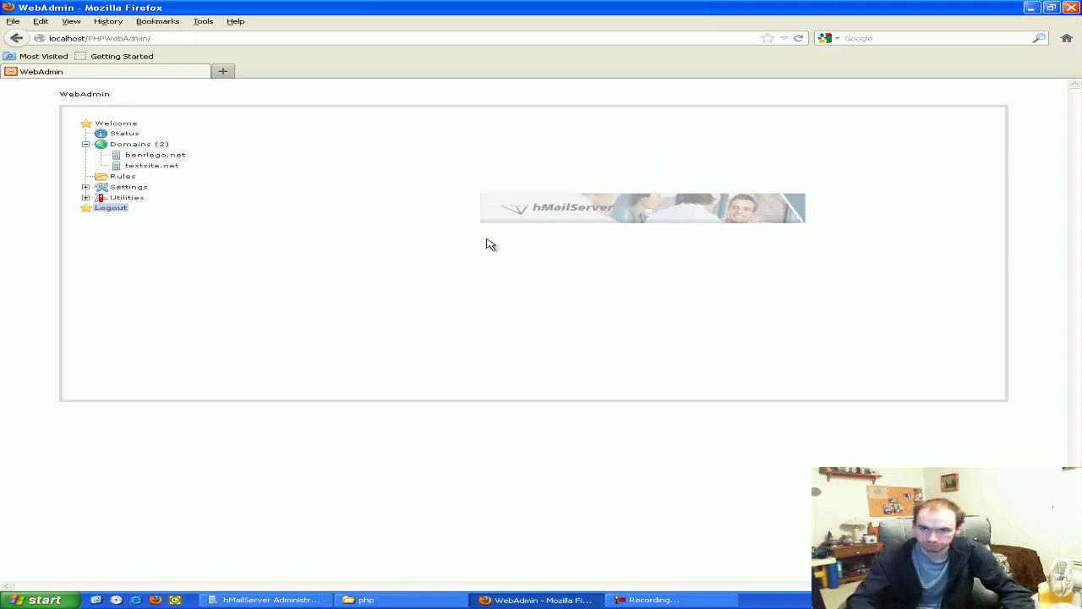
Open the Status page and review the up-since date, 6 processed messages and other statistics
click(125, 134)
click(116, 124)
click(125, 135)
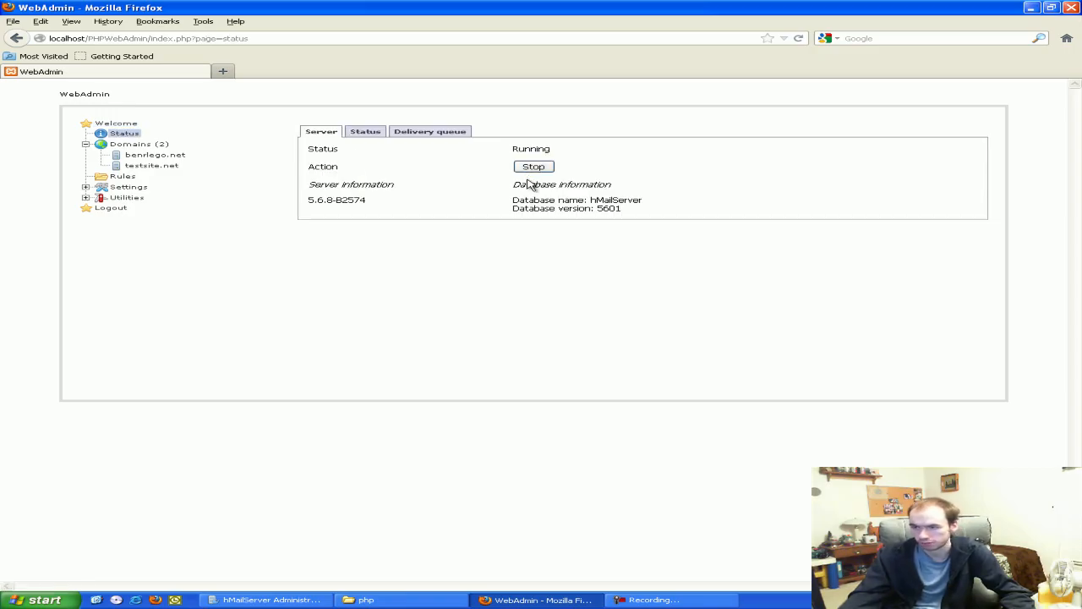
click(368, 136)
drag(610, 156, 519, 154)
click(496, 181)
drag(536, 191, 314, 187)
click(391, 203)
drag(390, 204, 295, 207)
click(359, 217)
drag(385, 220, 319, 188)
click(371, 267)
drag(354, 286, 309, 209)
click(340, 233)
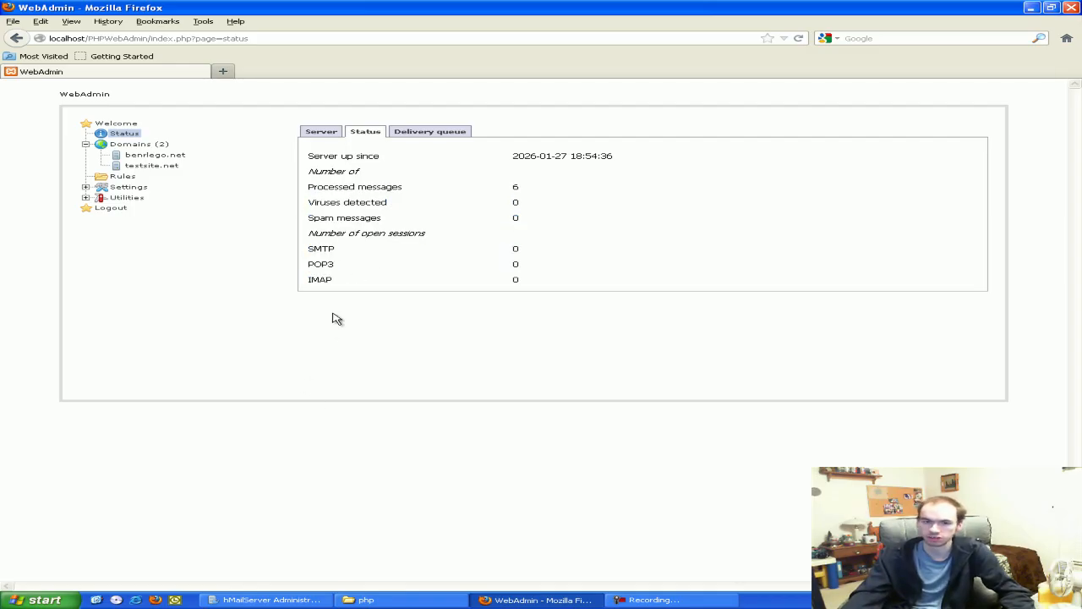
Review the delivery queue, statistics and the benrlego.net and testsite.net domains, then exit hMailServer Administrator
click(396, 133)
click(364, 133)
click(137, 155)
click(139, 165)
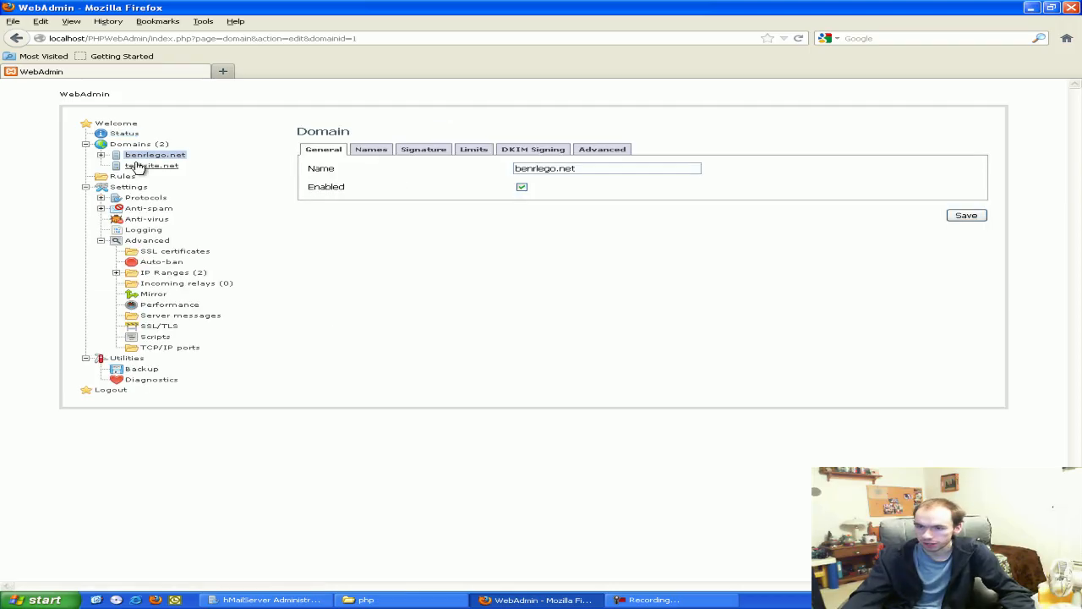
click(134, 146)
click(270, 599)
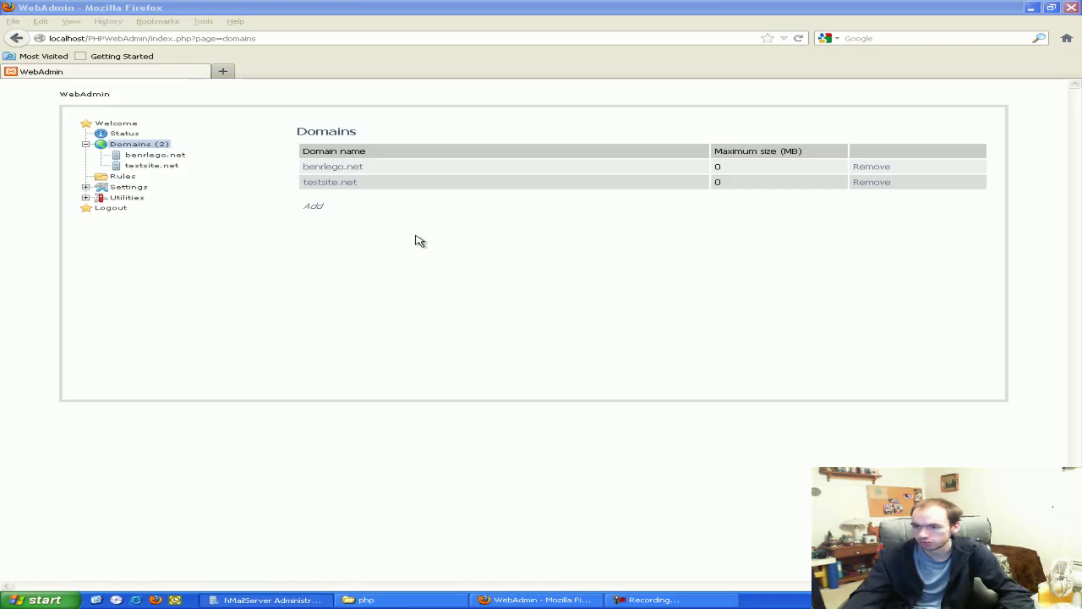
drag(431, 137, 407, 188)
click(769, 504)
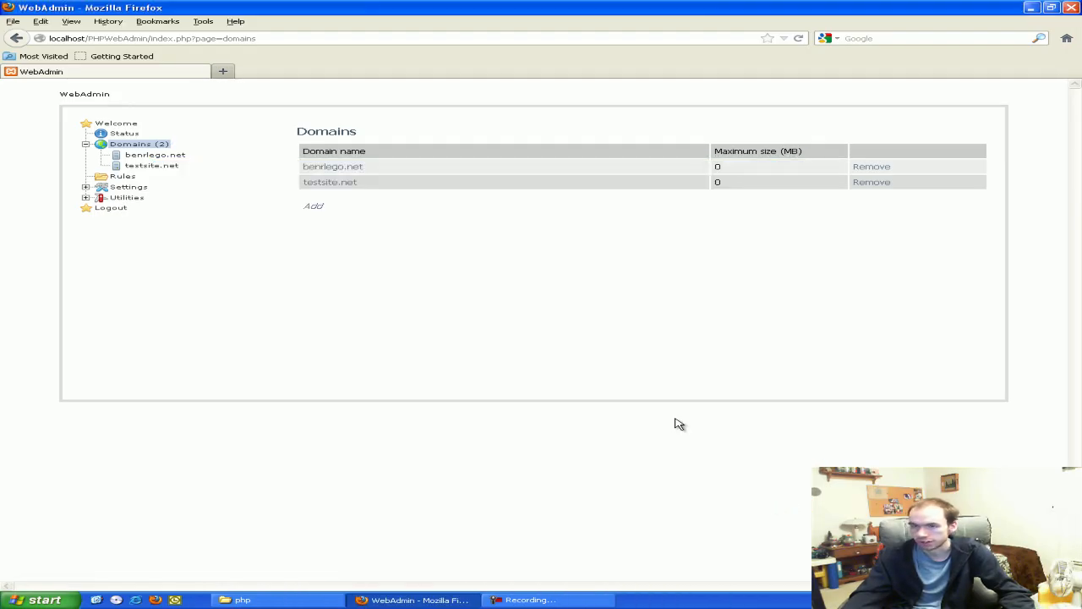
Expand Settings > Advanced in PHPWebAdmin and view the Auto-ban settings
click(128, 188)
click(127, 252)
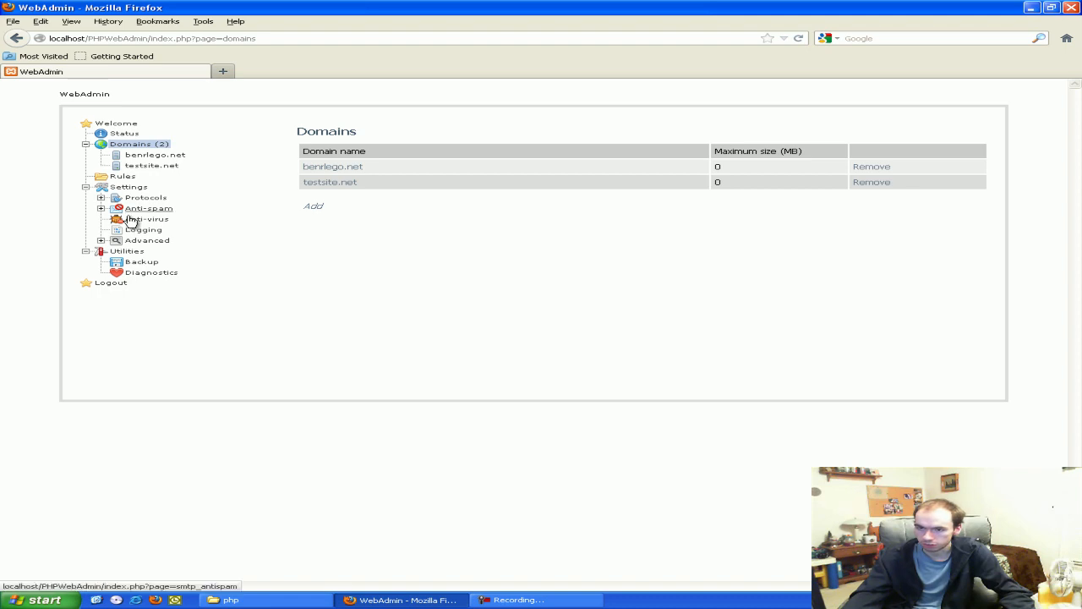
click(118, 241)
click(162, 261)
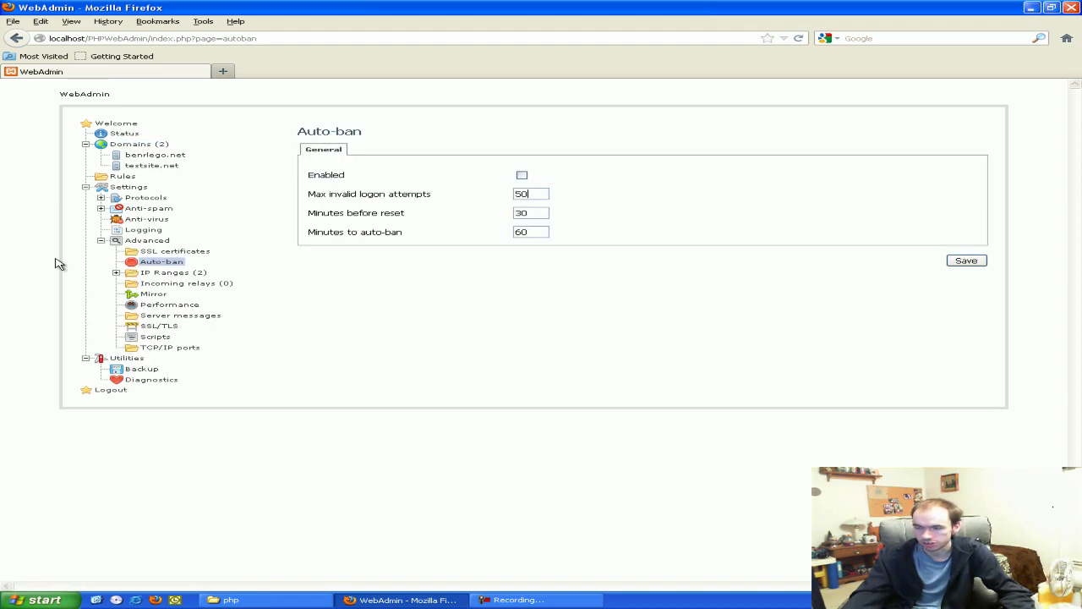
Inspect the My computer IP range's connection, delivery, SMTP authentication and anti-spam options
click(152, 274)
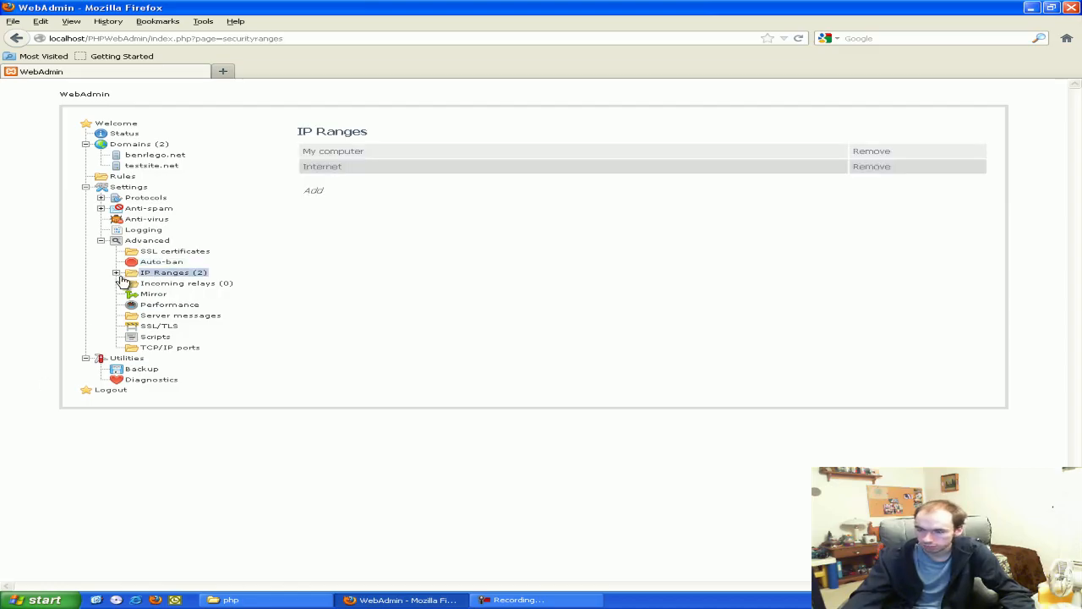
click(116, 272)
click(173, 283)
click(431, 154)
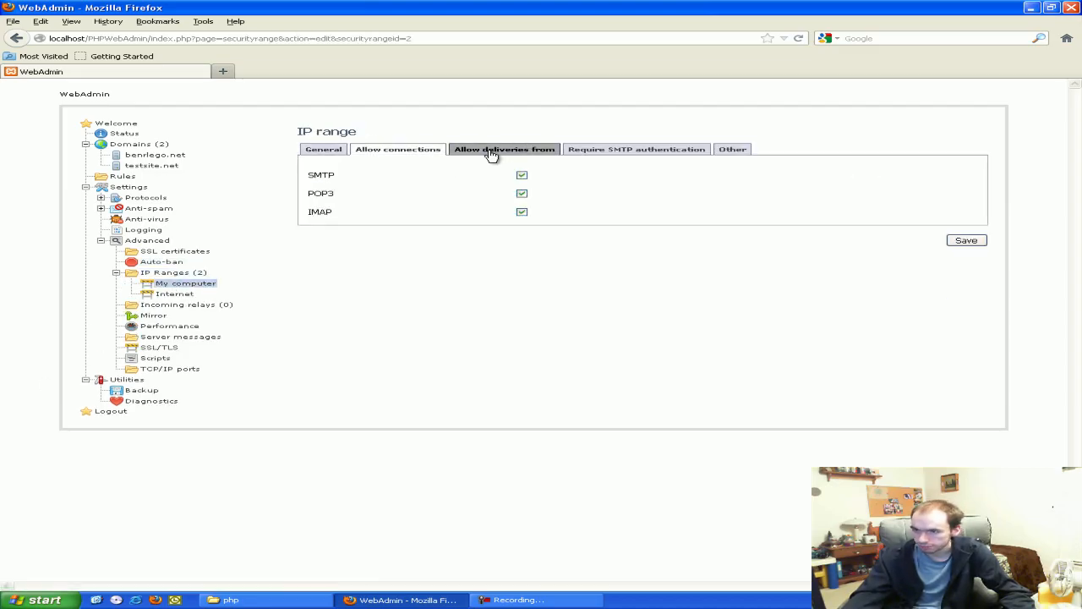
click(462, 155)
click(613, 153)
click(725, 152)
click(589, 149)
click(732, 150)
click(618, 149)
click(471, 150)
click(435, 149)
click(741, 152)
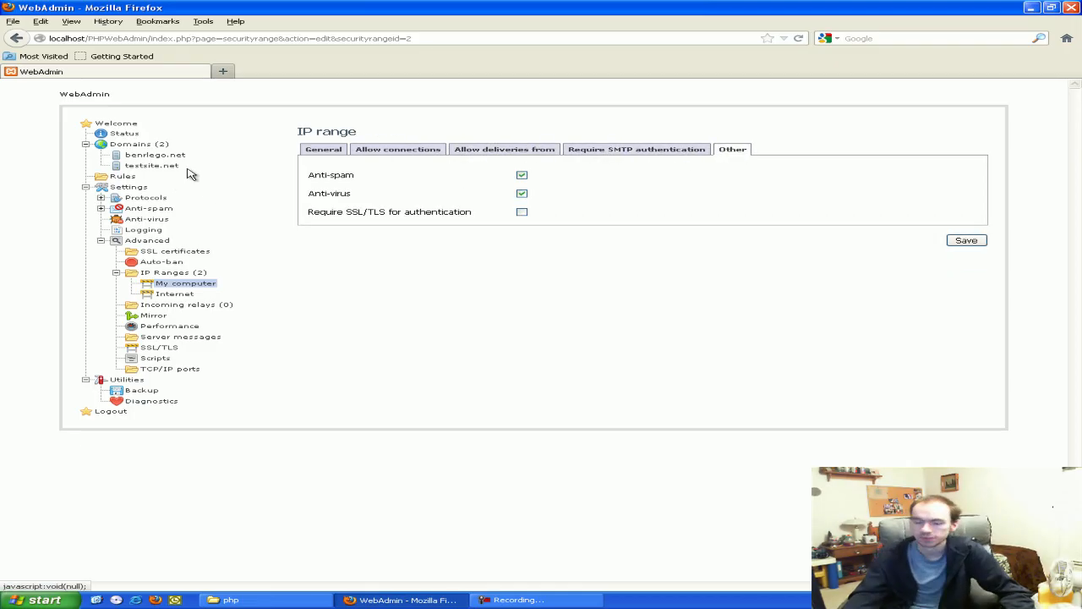
View the Mirror settings, the Performance cache, threading and indexing tabs, and SSL/TLS
click(154, 317)
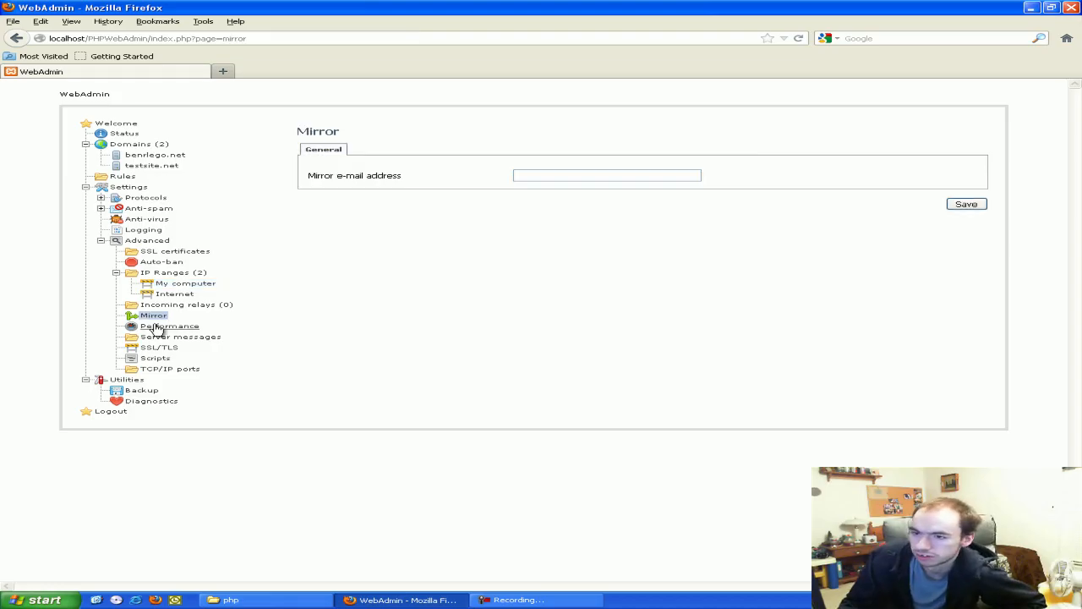
click(157, 326)
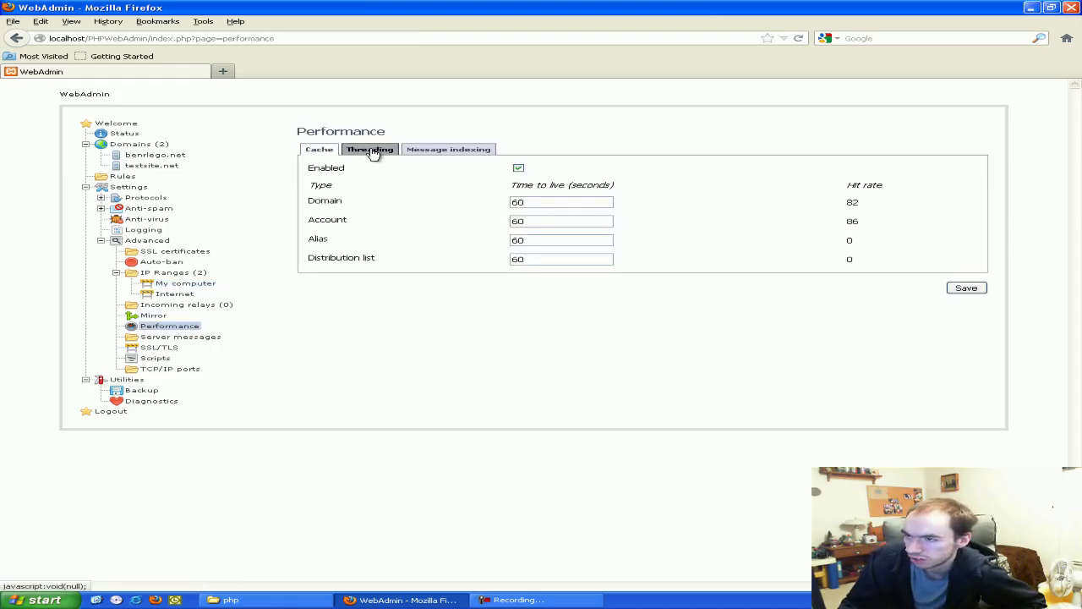
click(367, 152)
click(418, 150)
click(317, 149)
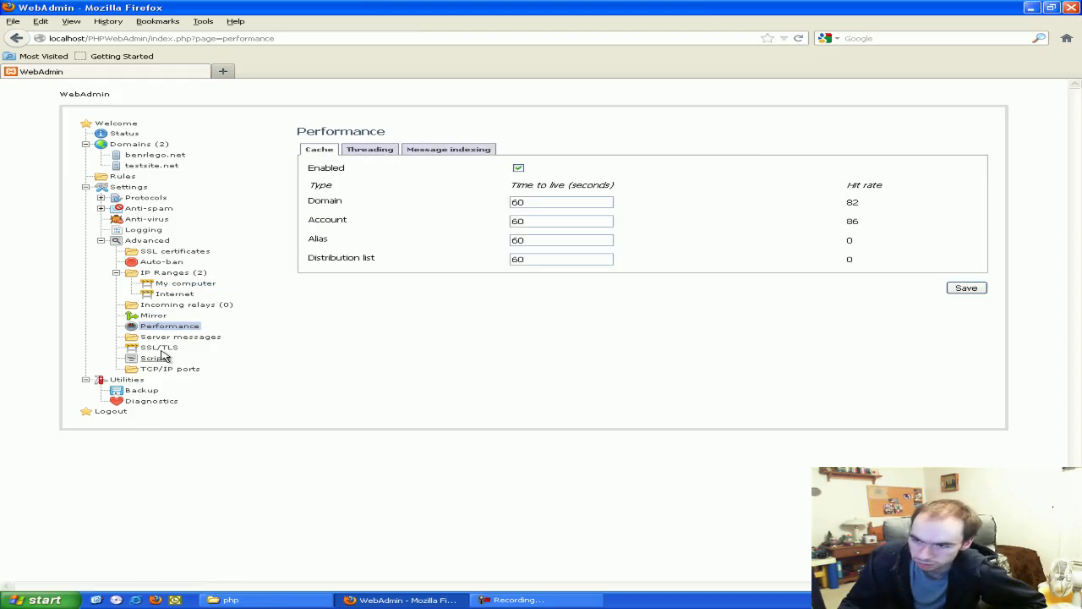
click(161, 347)
Check the TCP/IP ports list and the SMTP port 25 entry, then resize the browser window
click(168, 370)
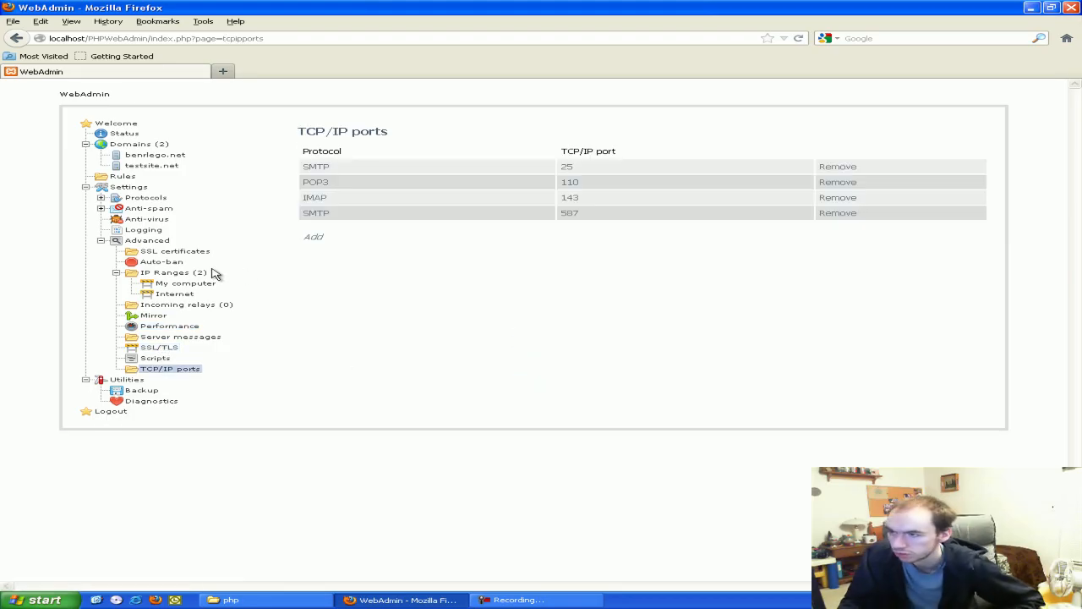
click(568, 169)
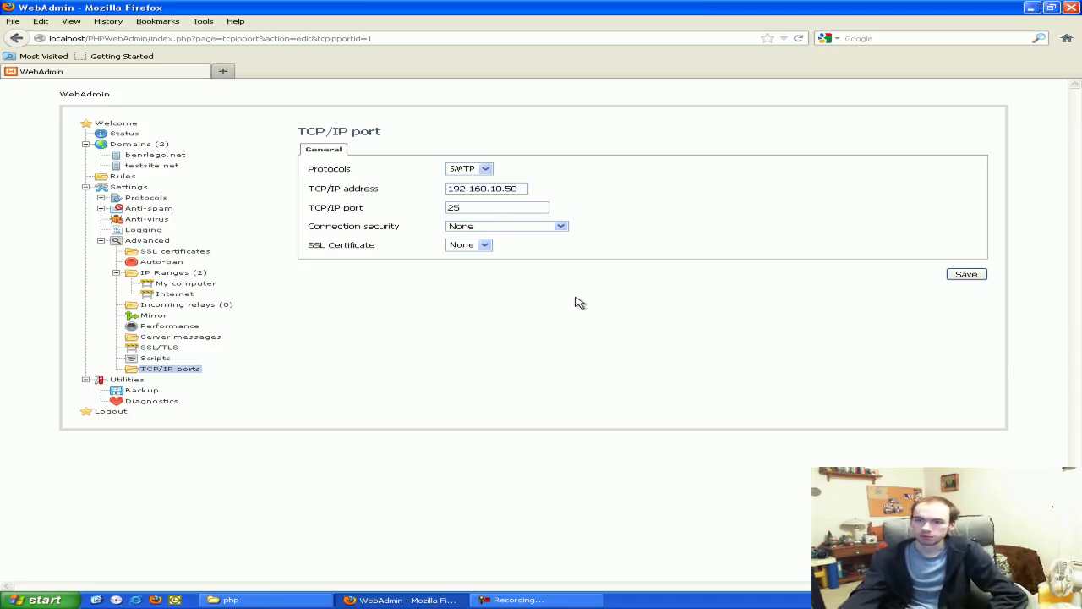
click(16, 38)
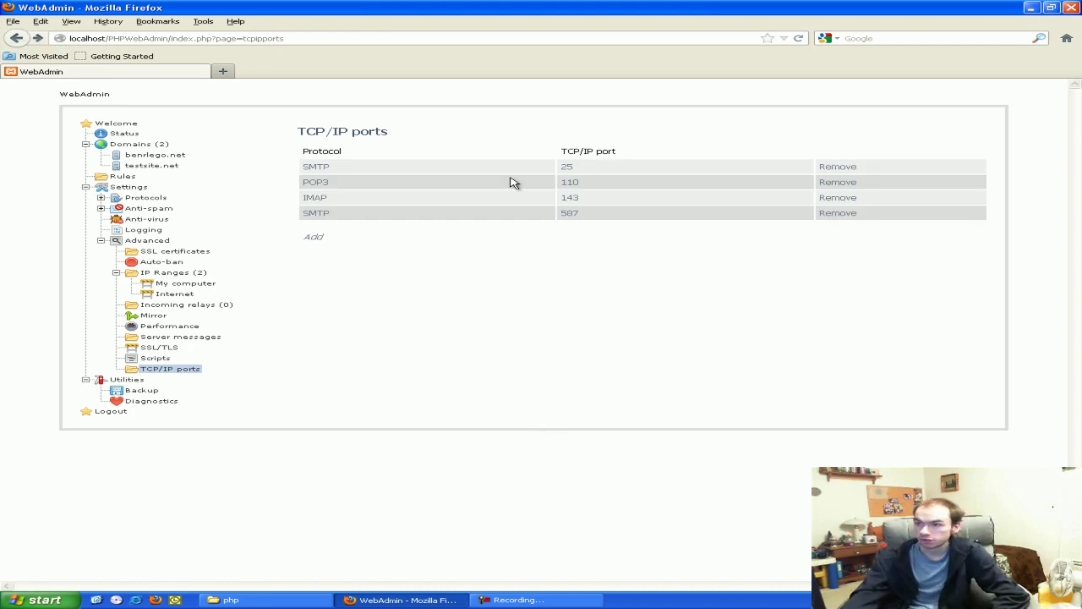
double_click(422, 13)
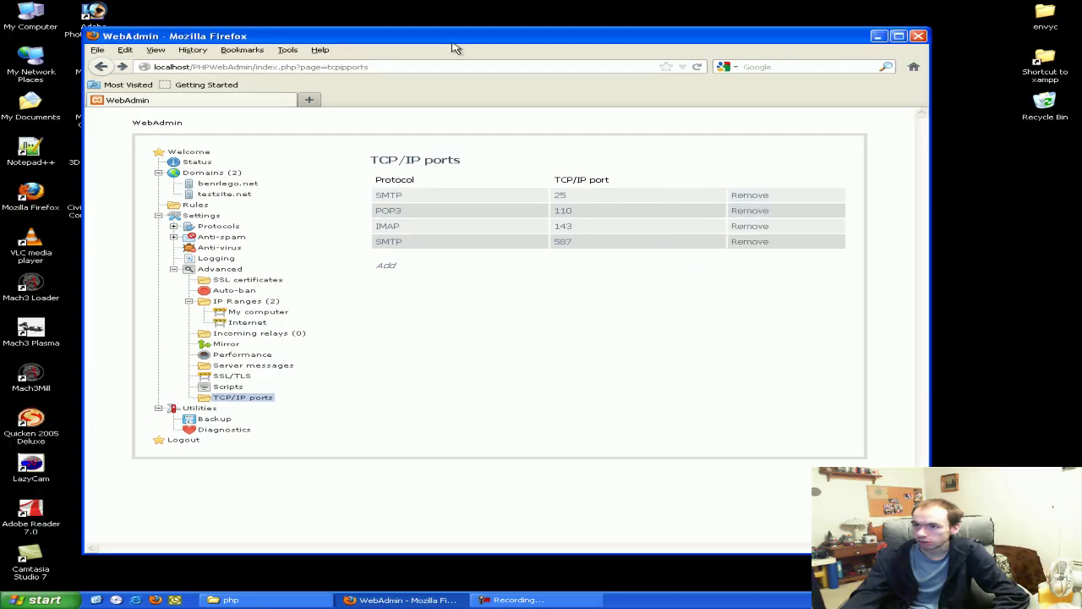
drag(460, 45, 476, 46)
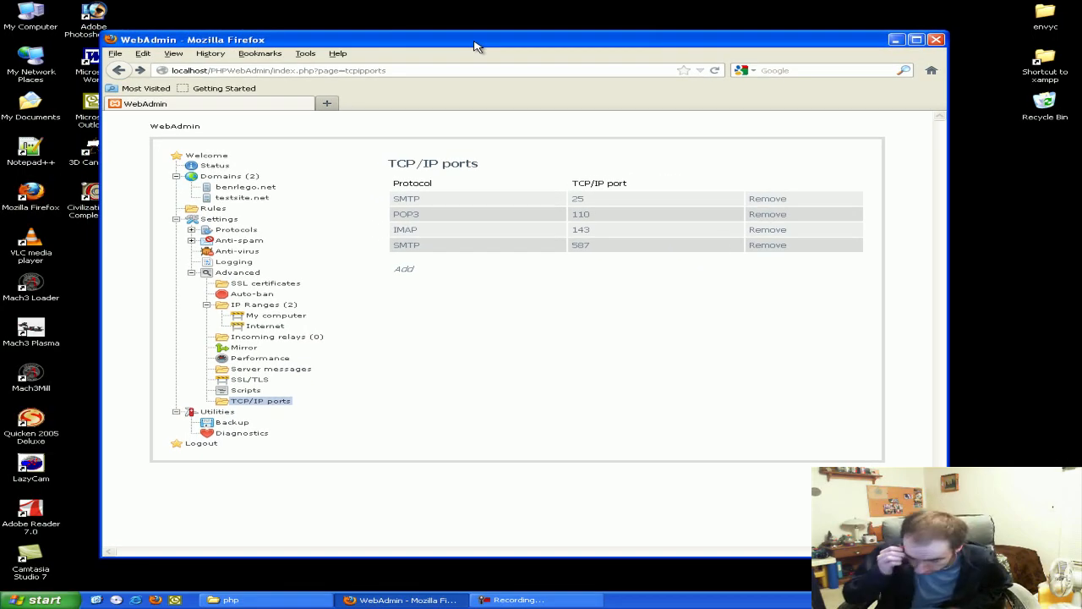
Close Firefox and start Microsoft Outlook, declining the new-account import
click(937, 40)
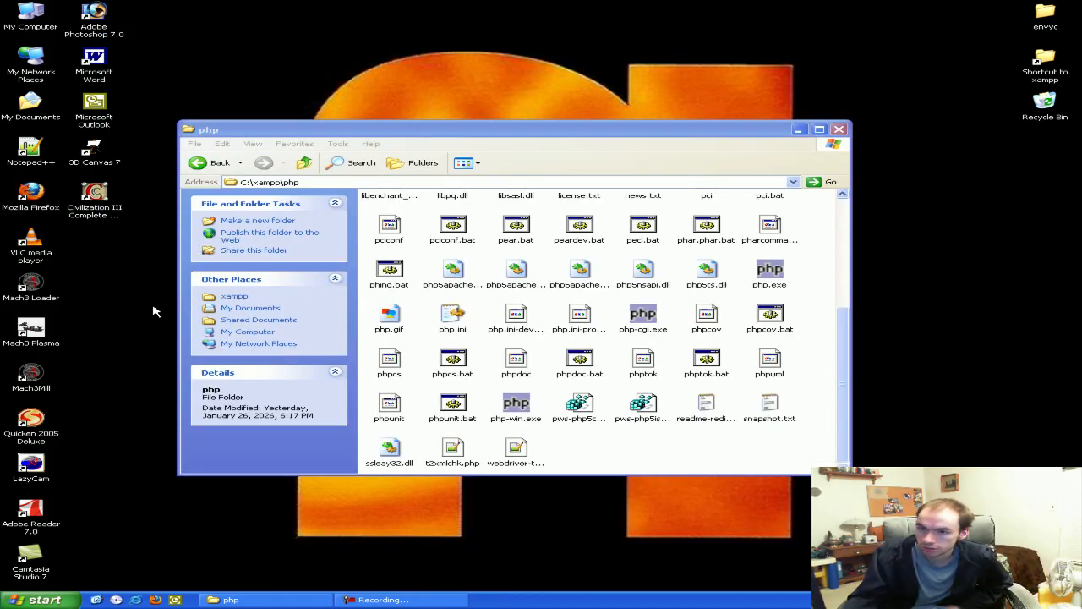
click(93, 116)
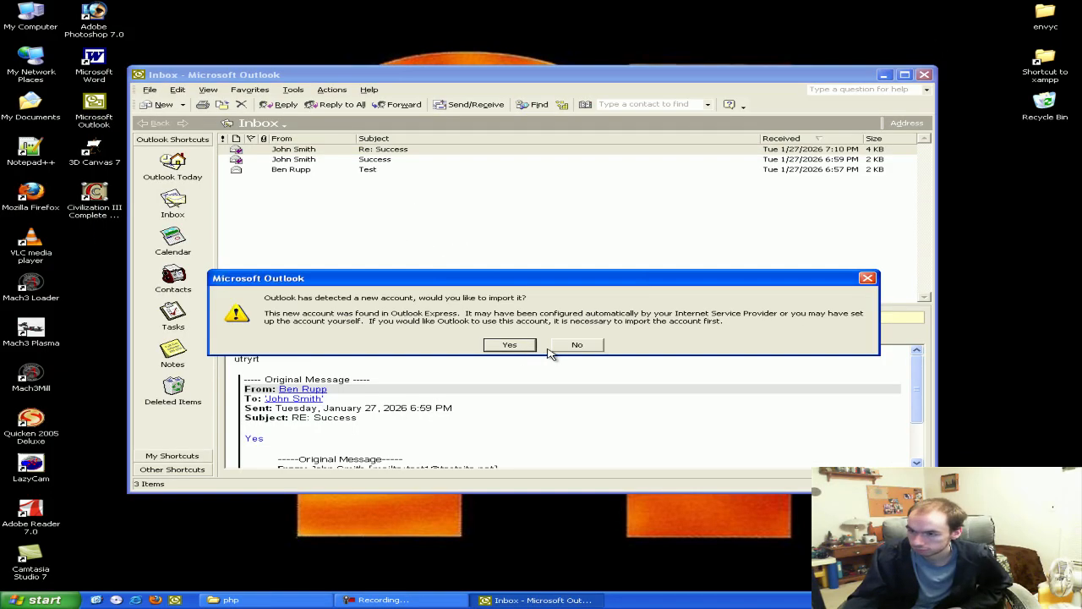
click(578, 348)
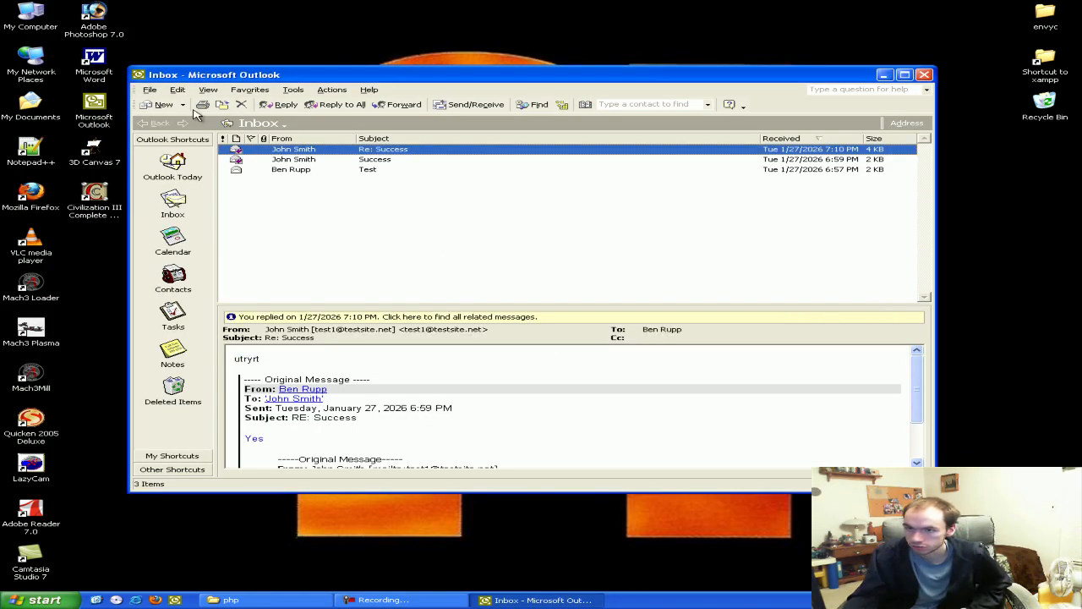
Send a message to the test contact with subject 'asd' and body 'dfsd'
click(161, 104)
text(test)
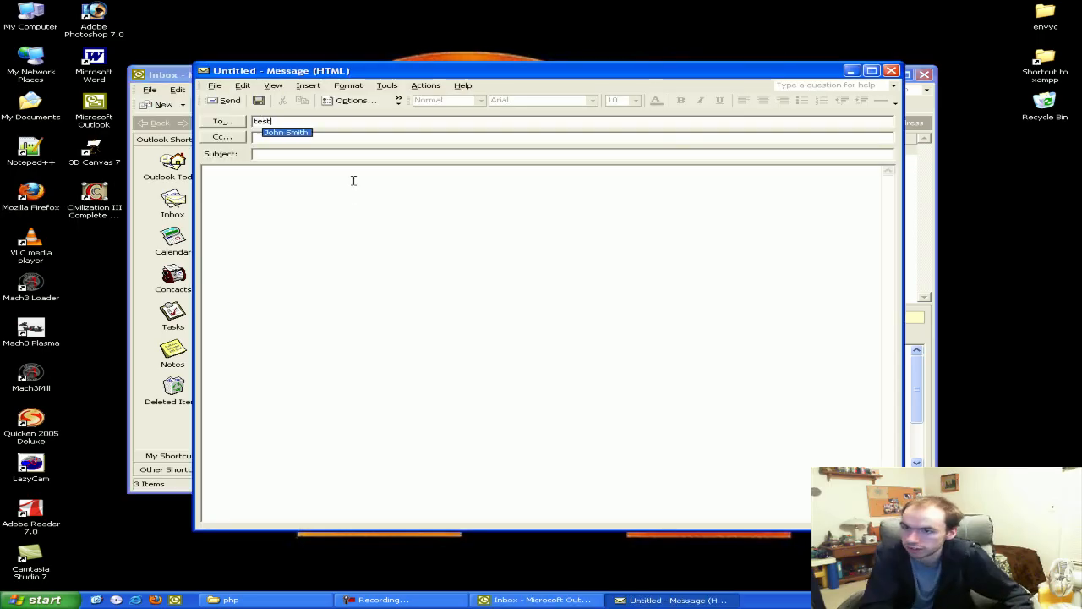
click(292, 132)
click(292, 155)
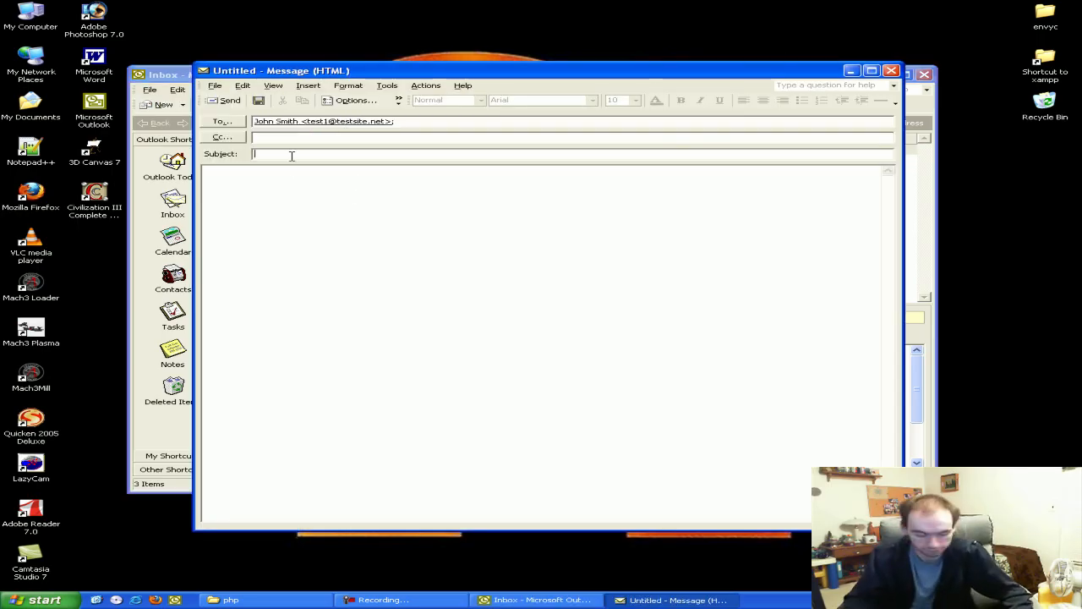
text(asd)
click(304, 203)
text(dfsd)
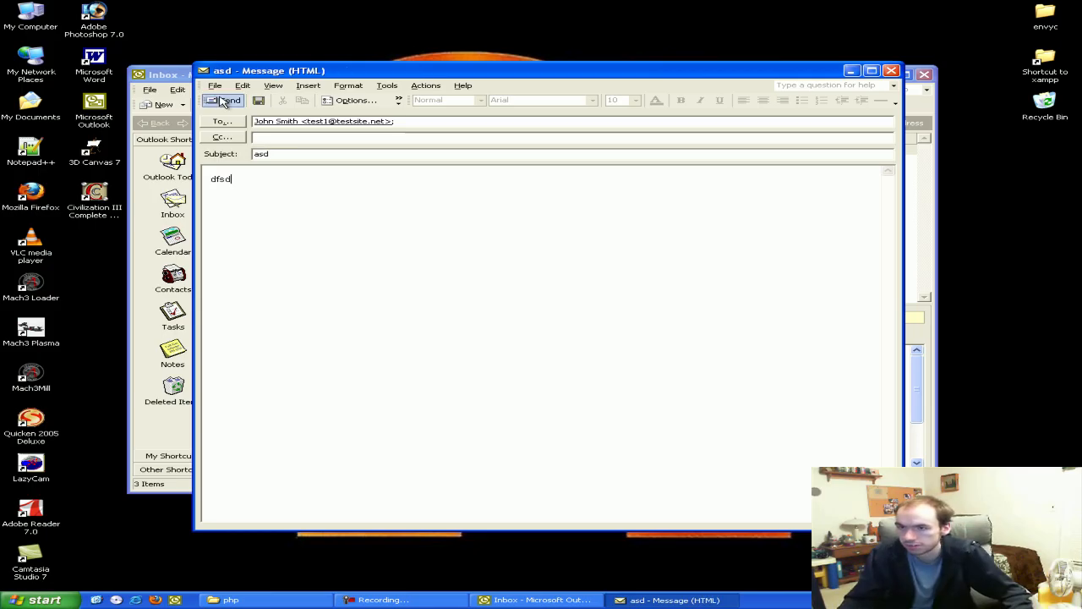
click(231, 103)
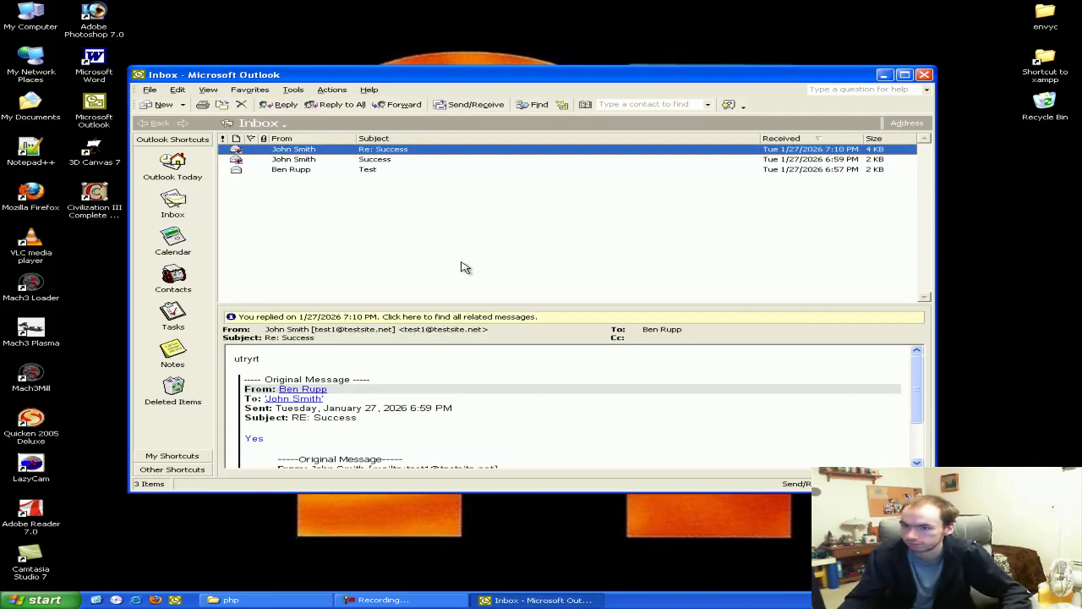
Launch Outlook Express and check its Inbox for the test message
click(34, 600)
click(76, 437)
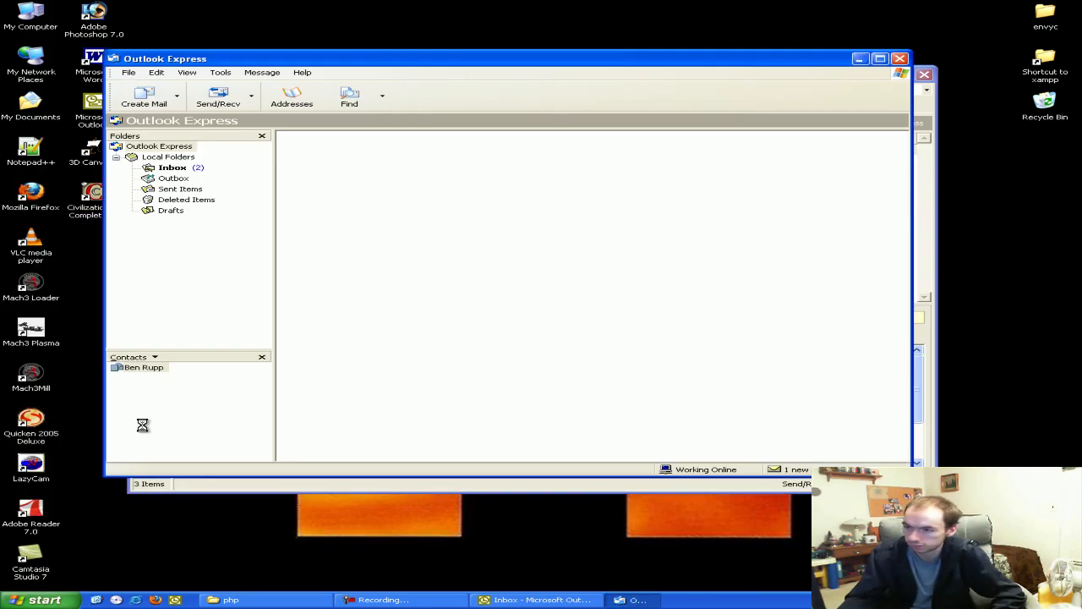
click(182, 168)
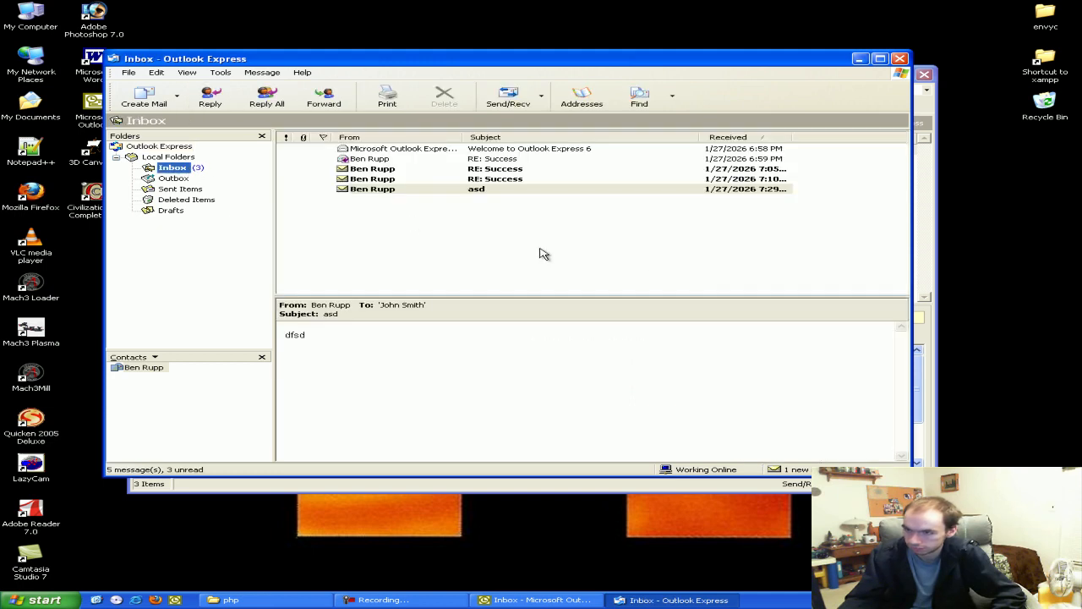